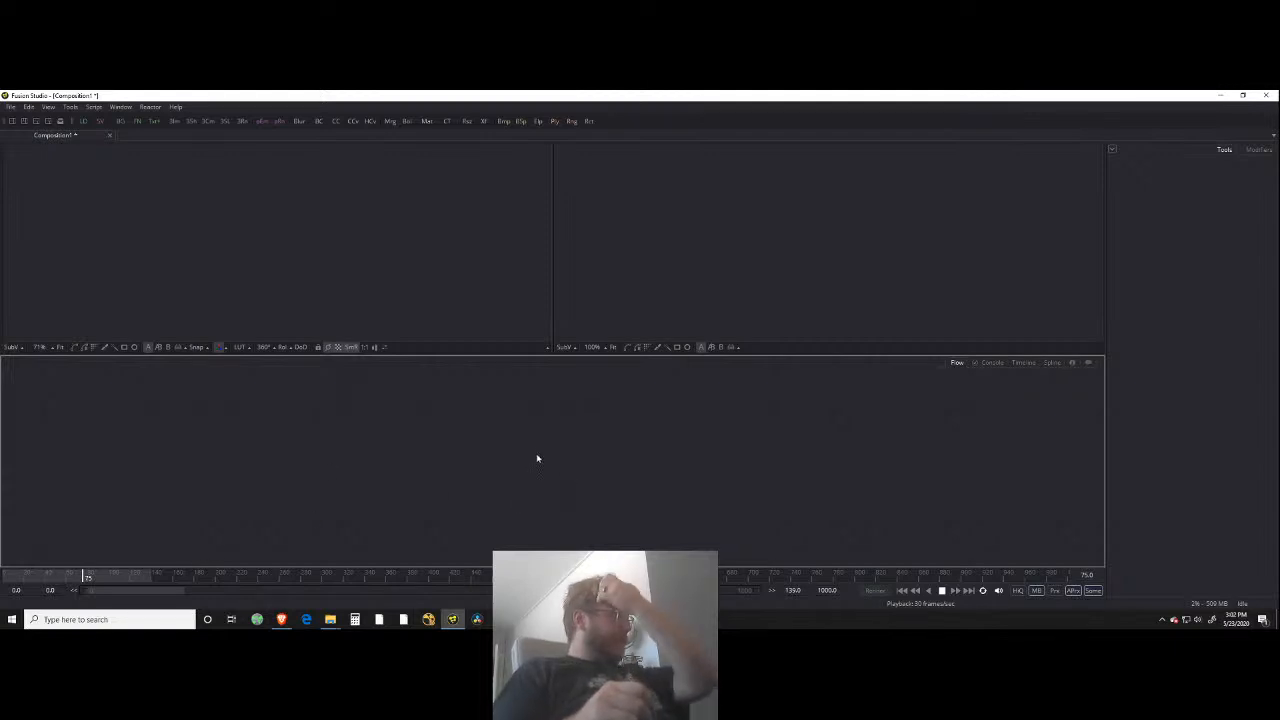
Step: In File Explorer, browse the public network drive to Fruit Chicken, Rex_Valentino, Epesode_3 and open the Images folder
left_click(324, 617)
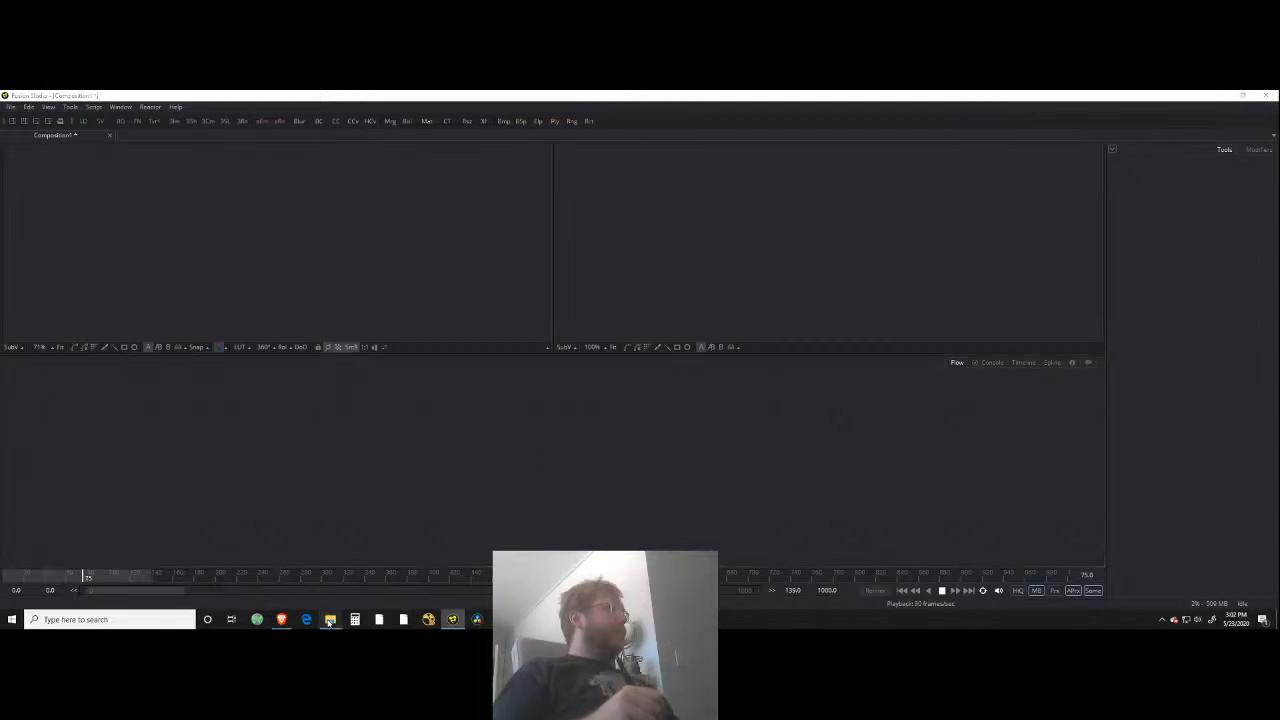
left_click(310, 577)
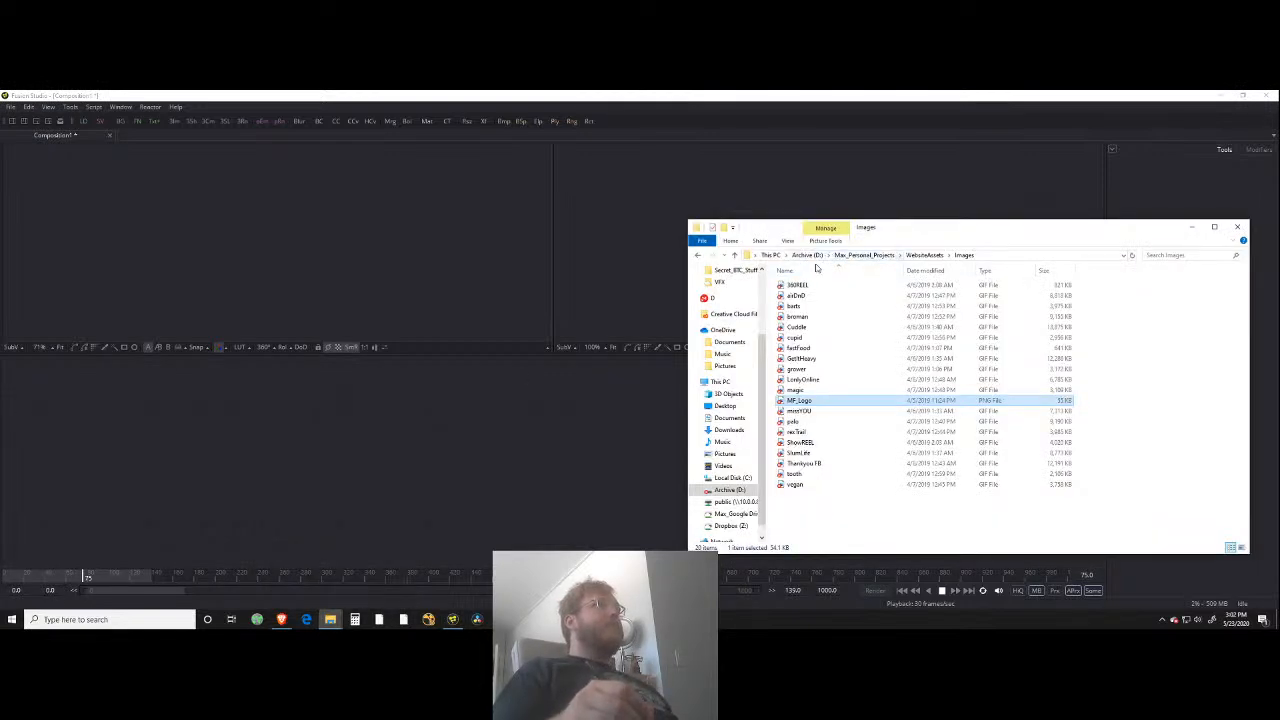
left_click(330, 619)
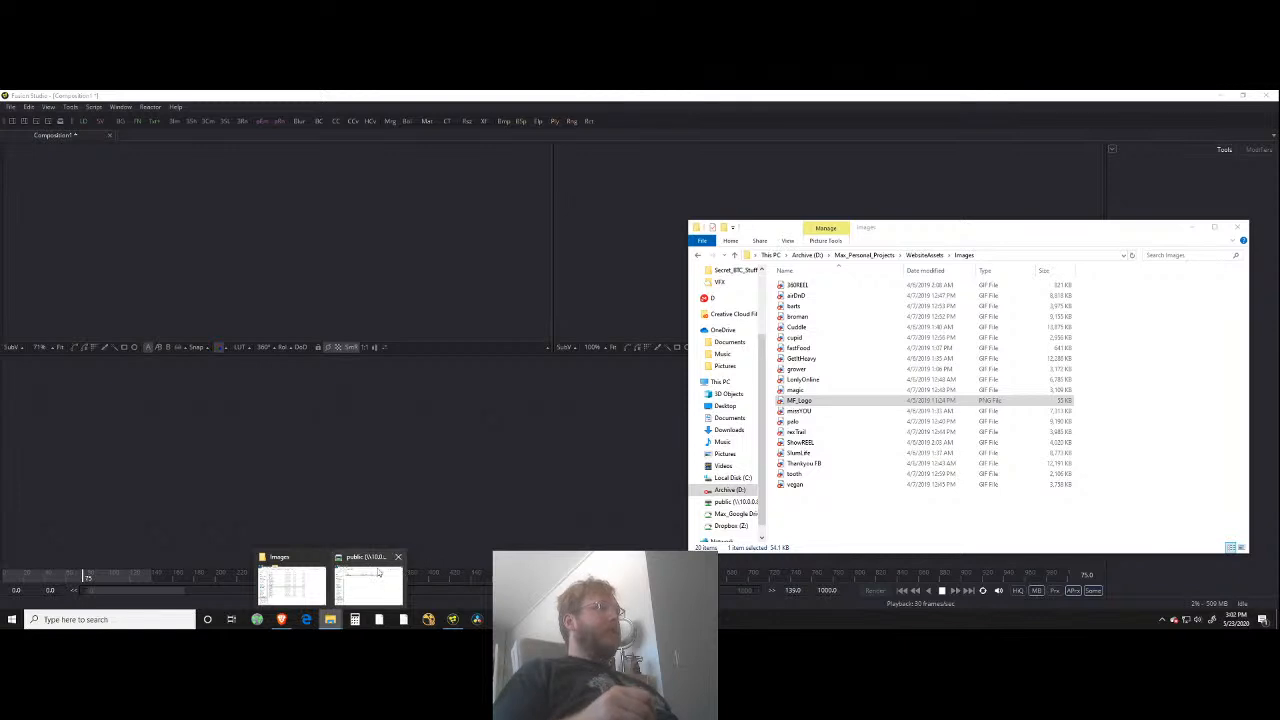
left_click(367, 580)
left_click_drag(563, 234, 941, 202)
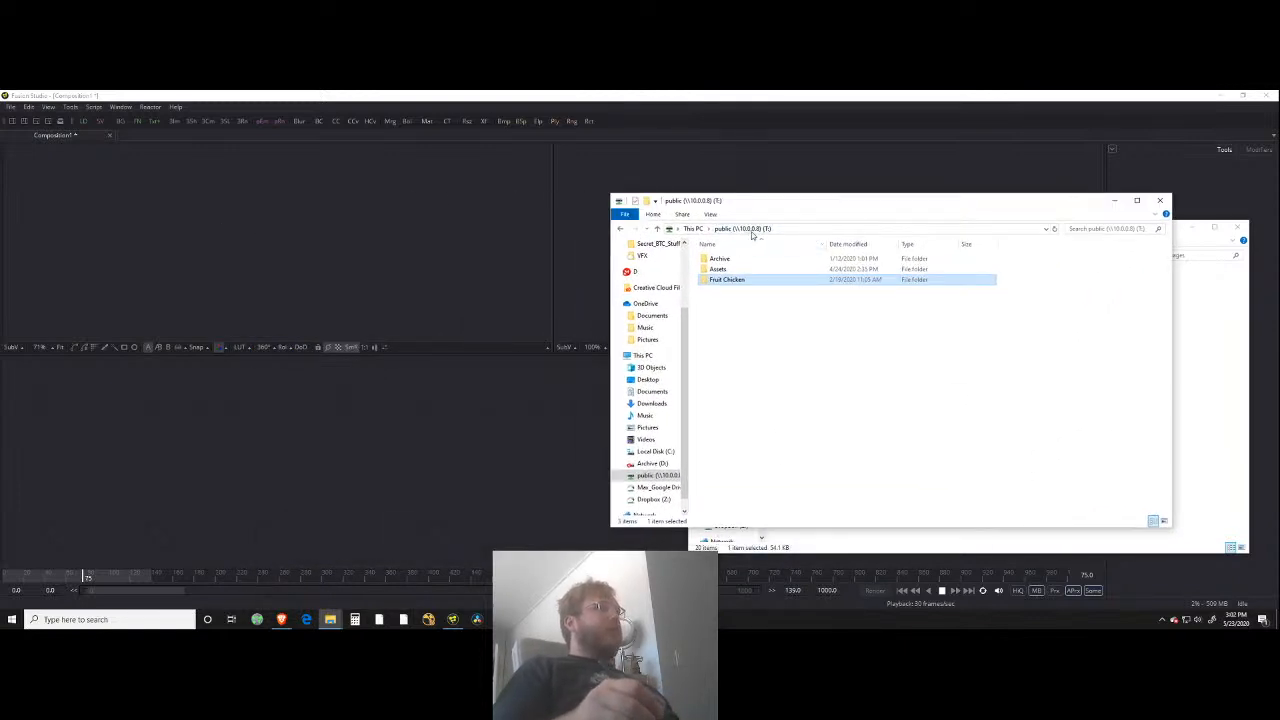
double_click(734, 279)
double_click(742, 262)
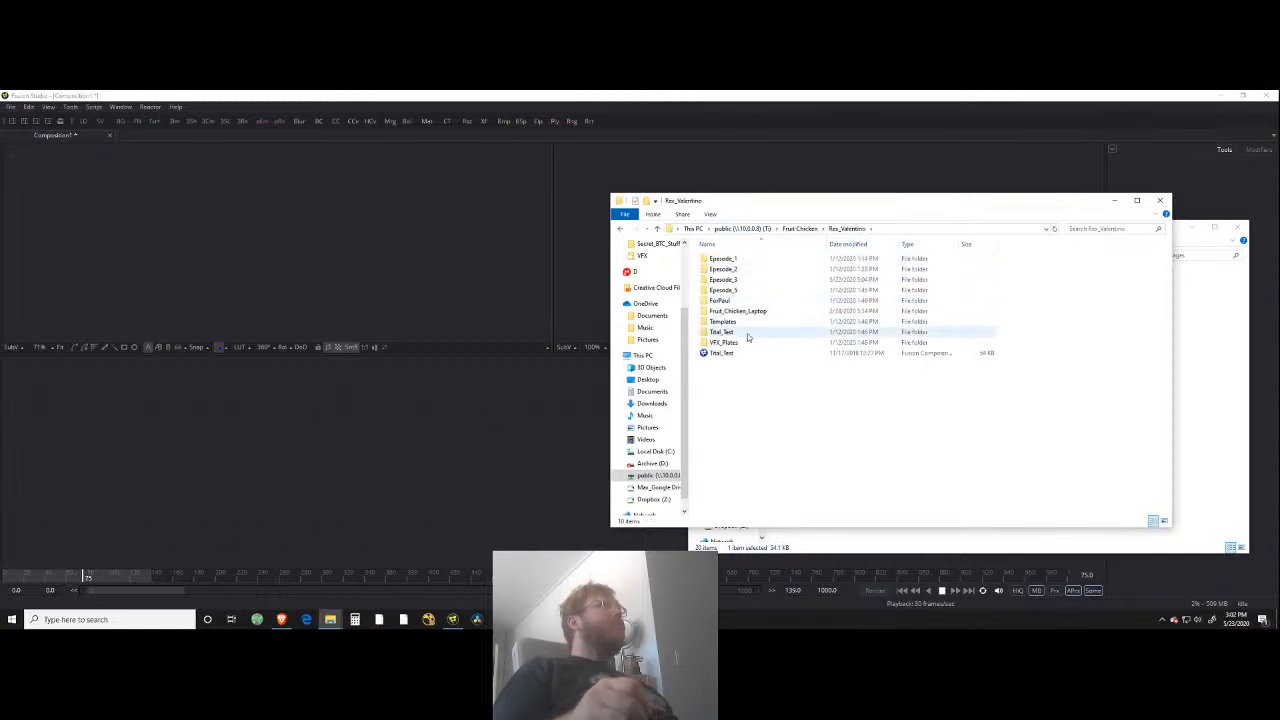
double_click(742, 283)
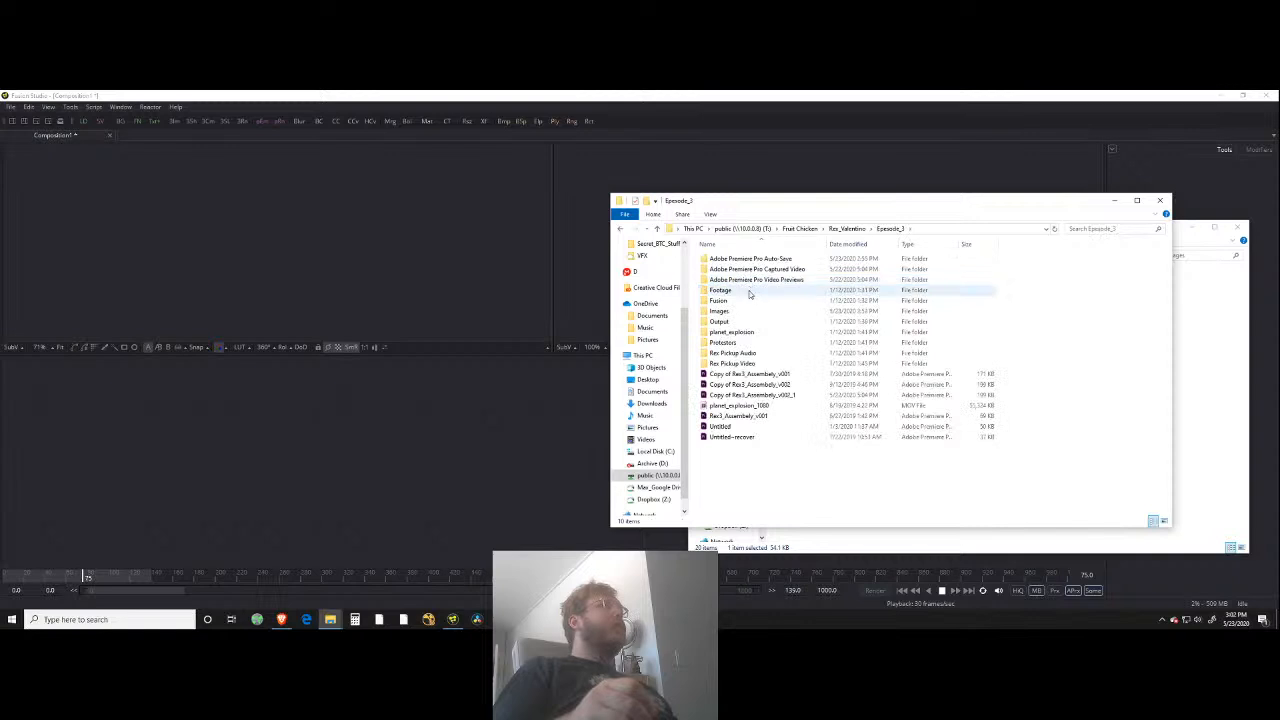
double_click(749, 311)
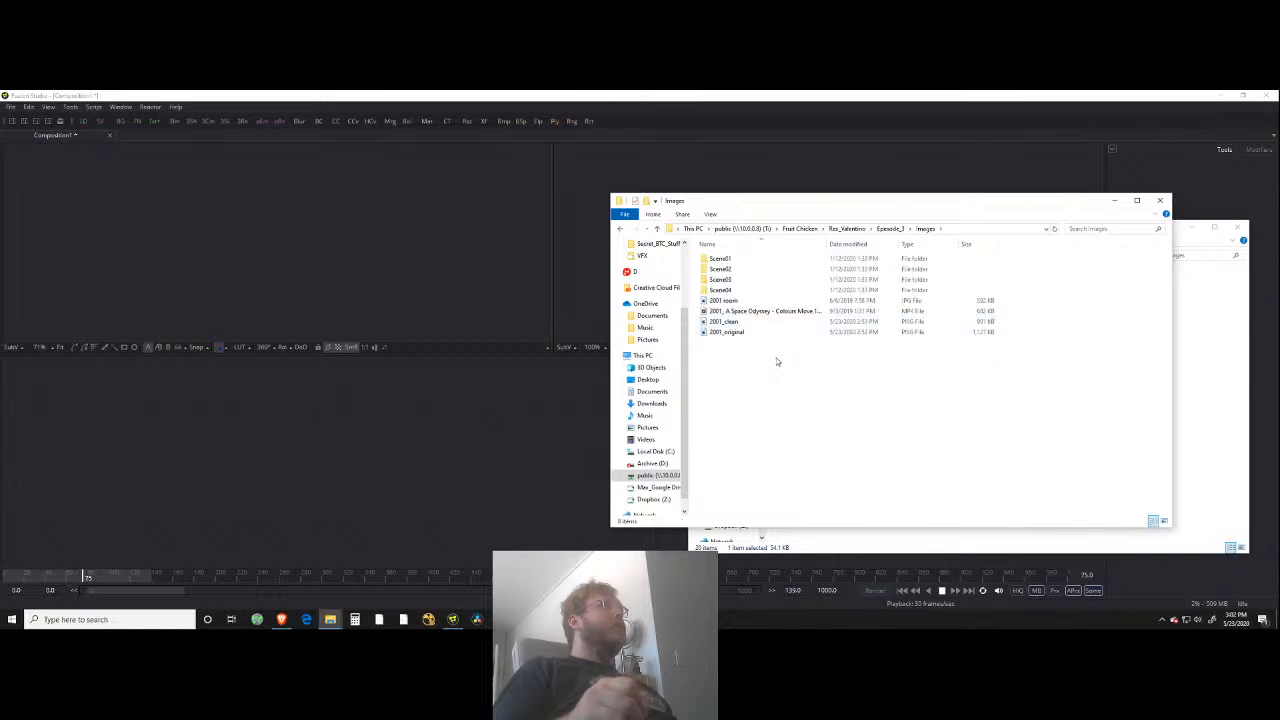
Step: Import 2001_clean and 2001_original into the Fusion flow as separate loaders without a Merge, and show 2001_clean in the first viewer
left_click_drag(758, 352, 478, 430)
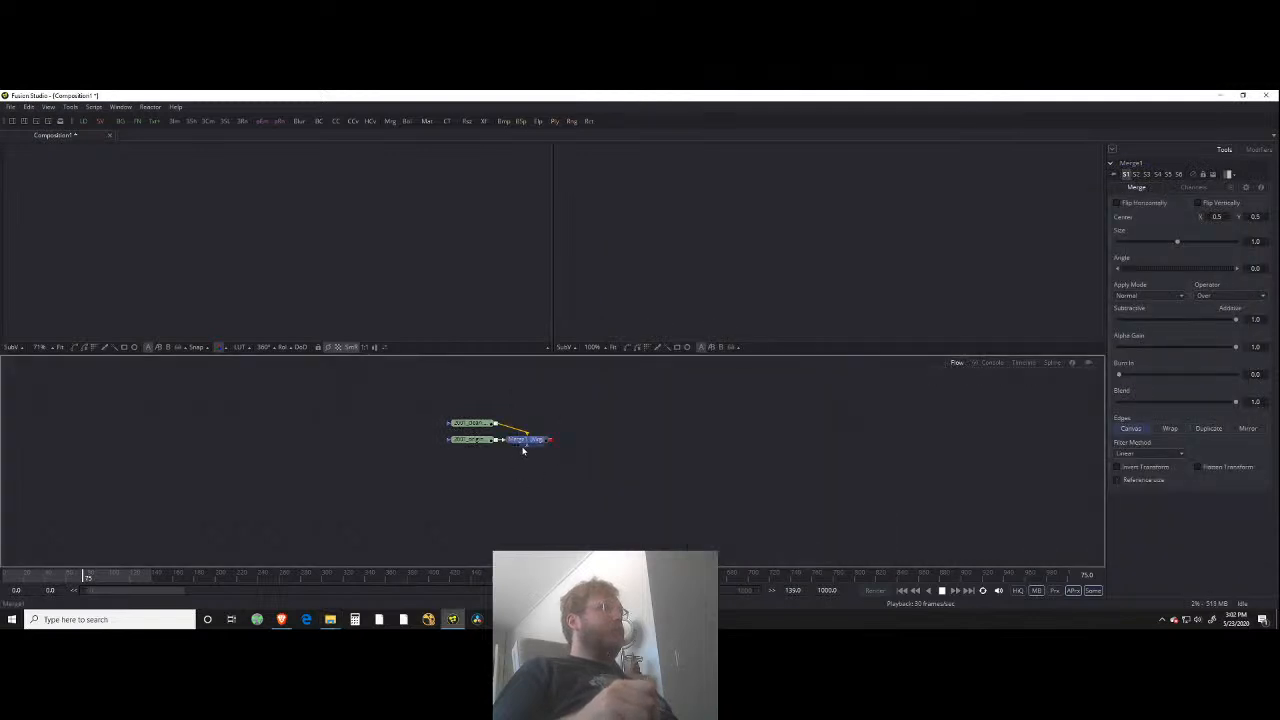
key("Delete")
left_click(594, 425)
left_click_drag(482, 424, 455, 290)
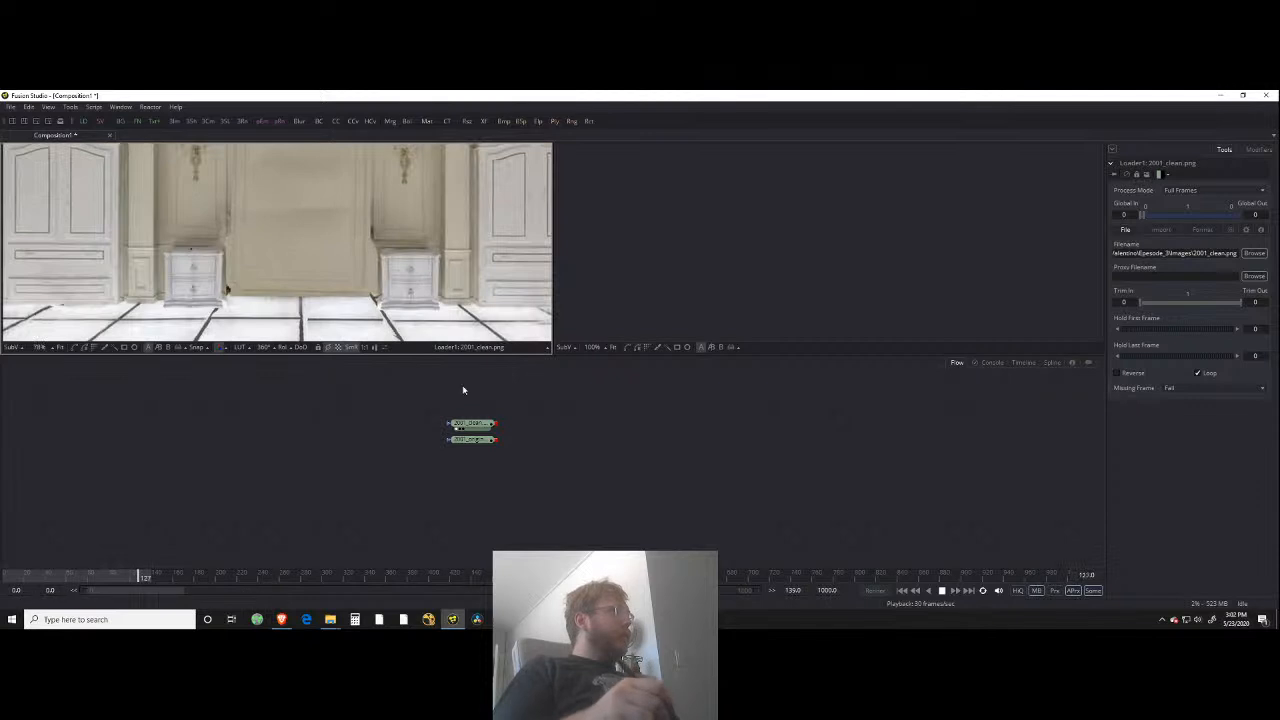
Step: Stop playback and switch to the saved wide view layout with two viewers beside the flow
left_click(941, 590)
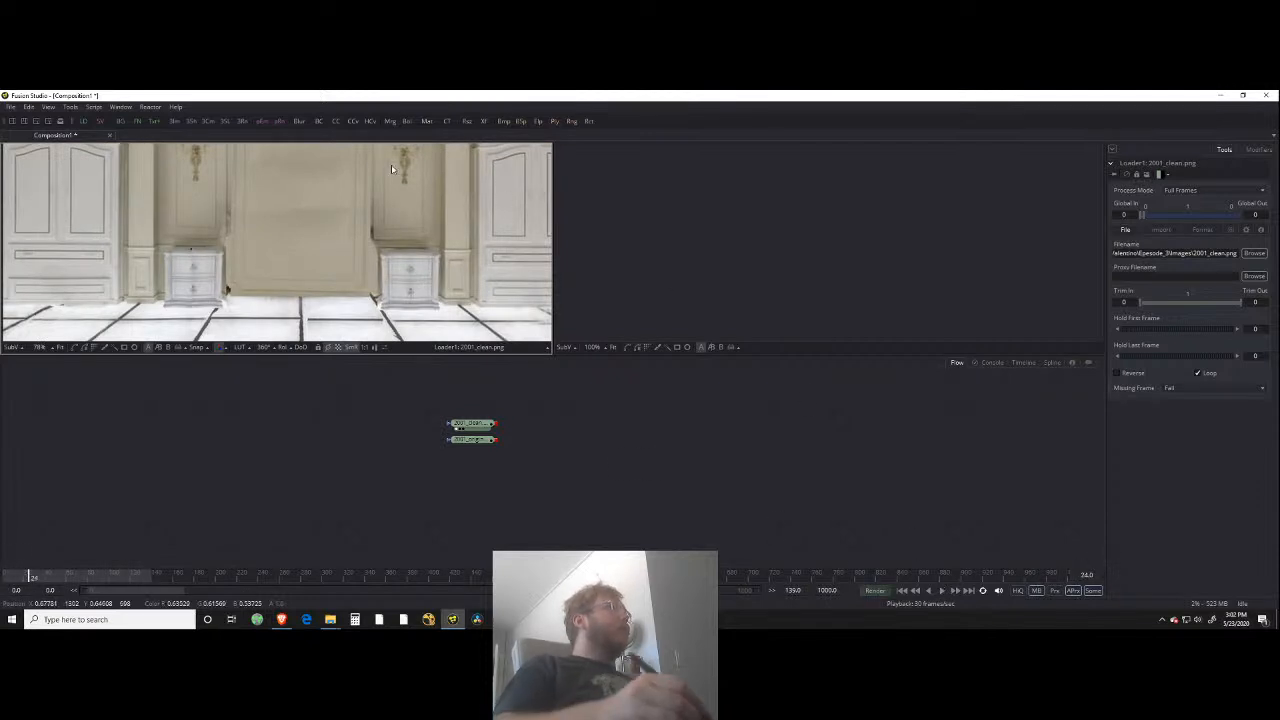
left_click(121, 106)
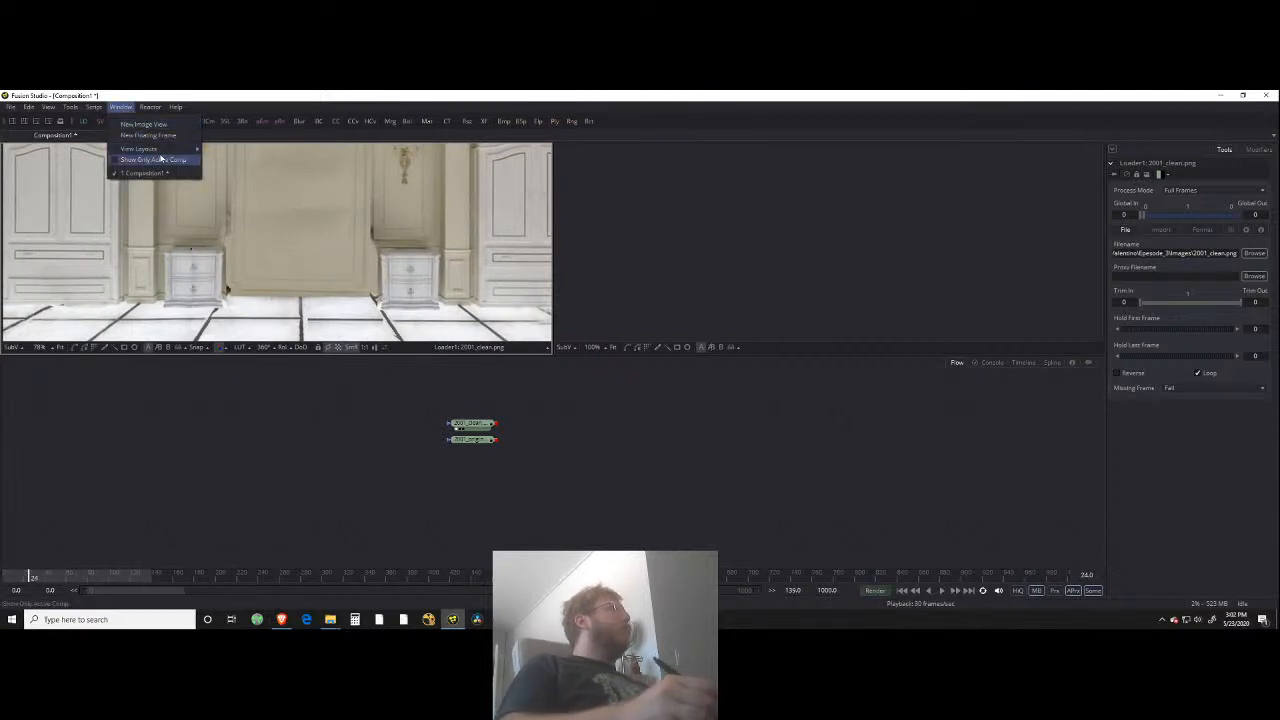
mouse_move(160, 150)
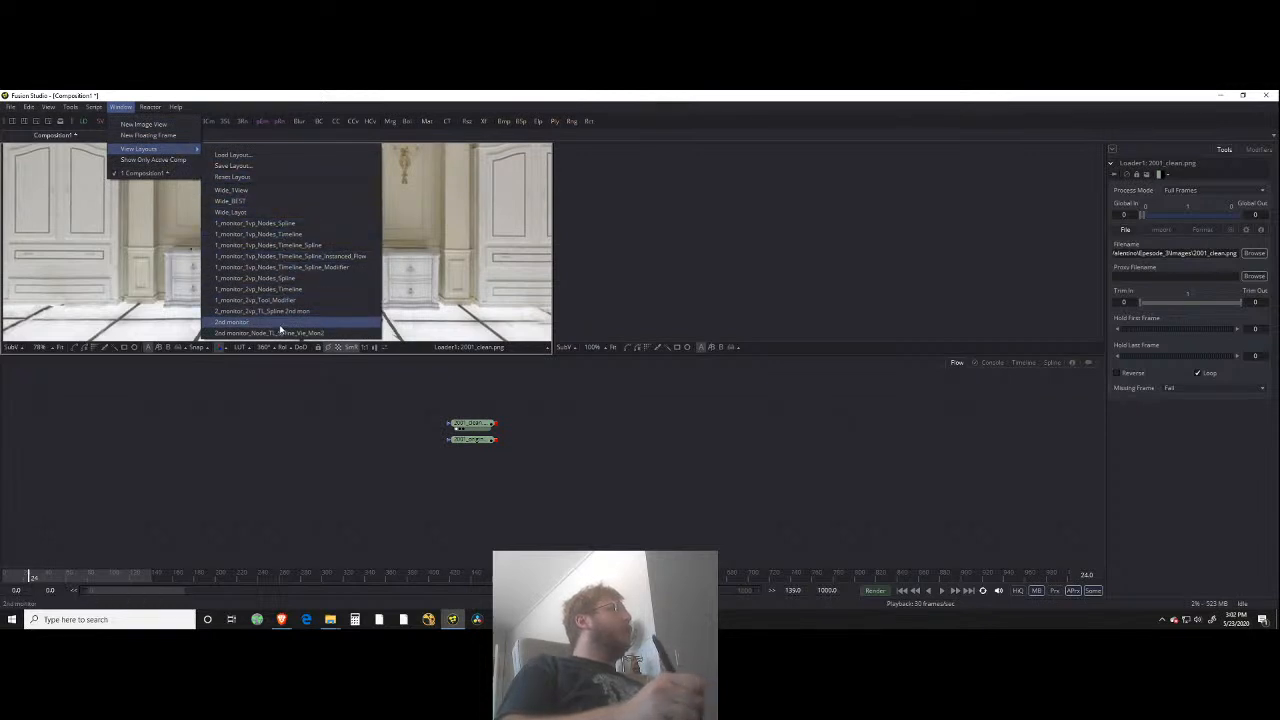
left_click(257, 211)
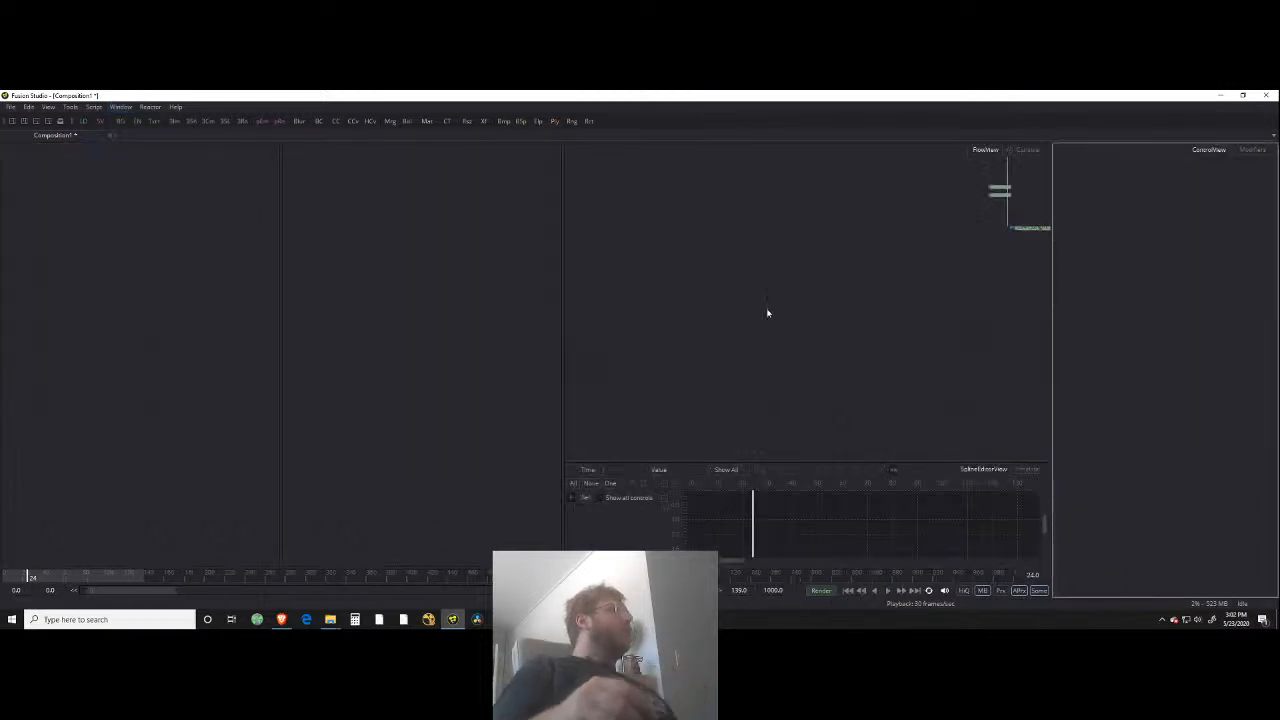
Step: Show 2001_original in the first viewer and 2001_clean in the second, fit both images, and space the two loaders apart
left_click(713, 325)
scroll(724, 333, "down", 3)
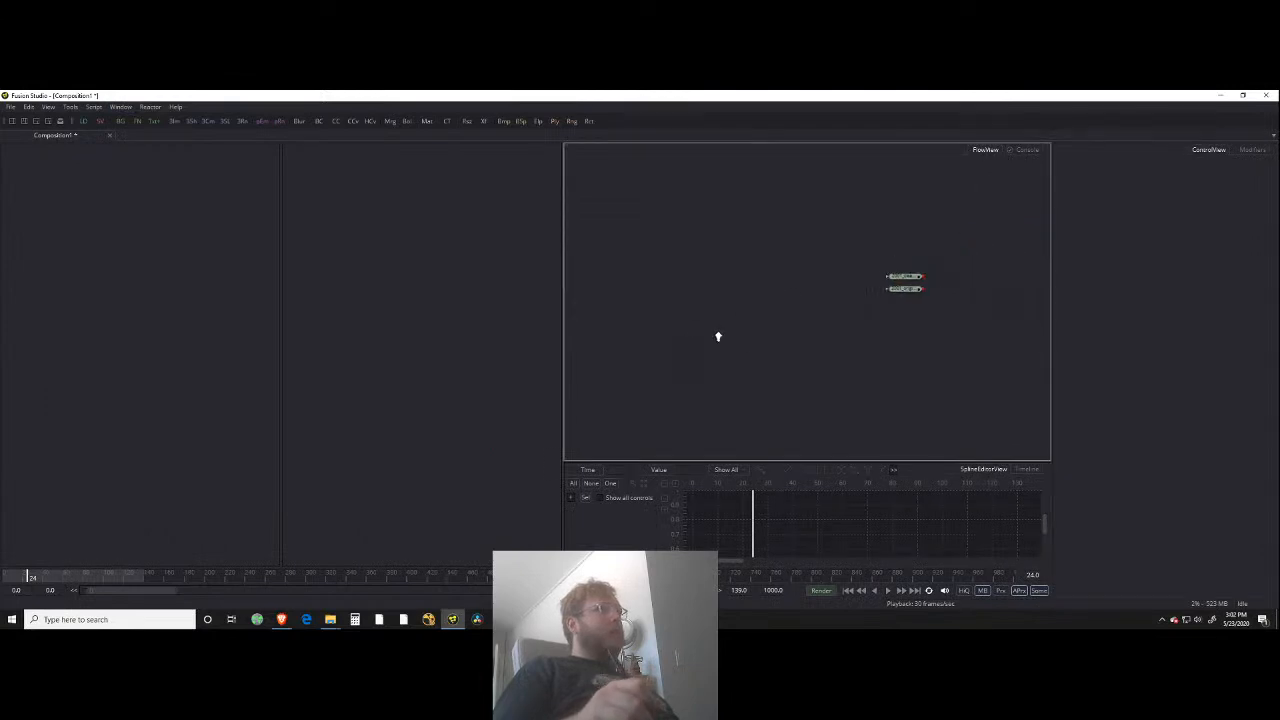
left_click_drag(811, 317, 800, 343)
left_click_drag(760, 302, 500, 275)
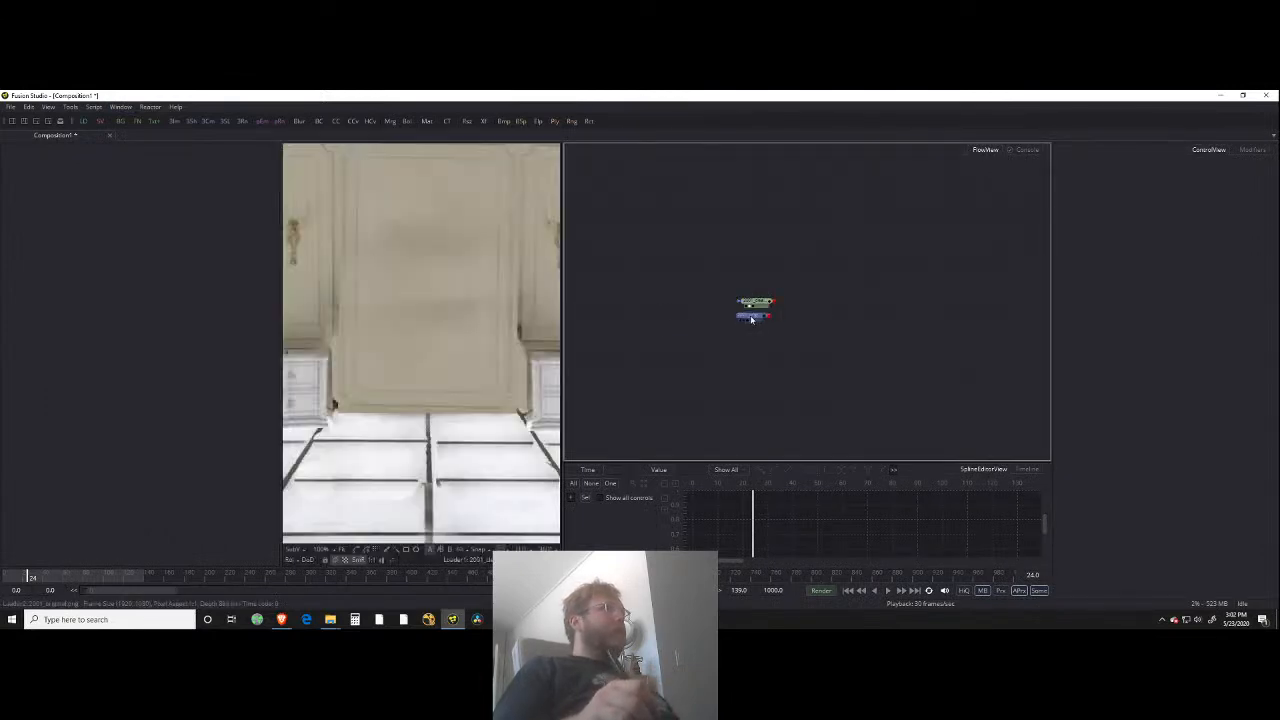
left_click_drag(755, 314, 257, 380)
scroll(400, 330, "down", 3)
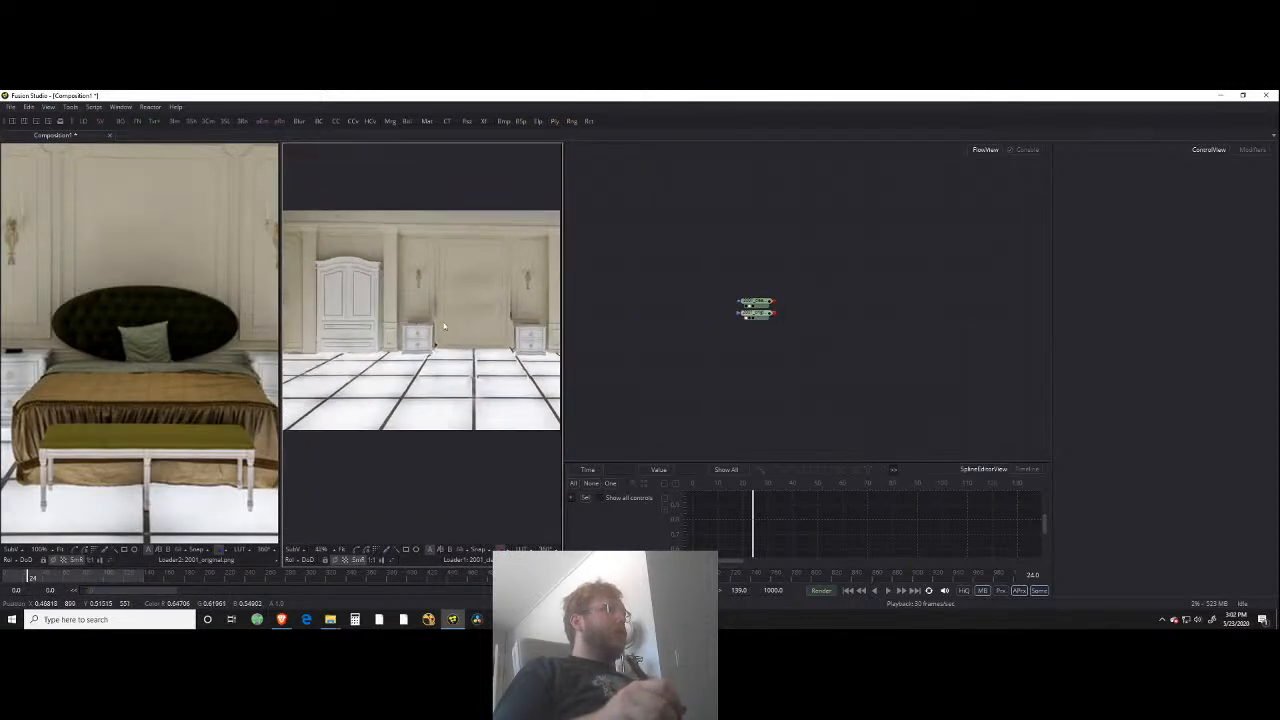
scroll(239, 381, "down", 3)
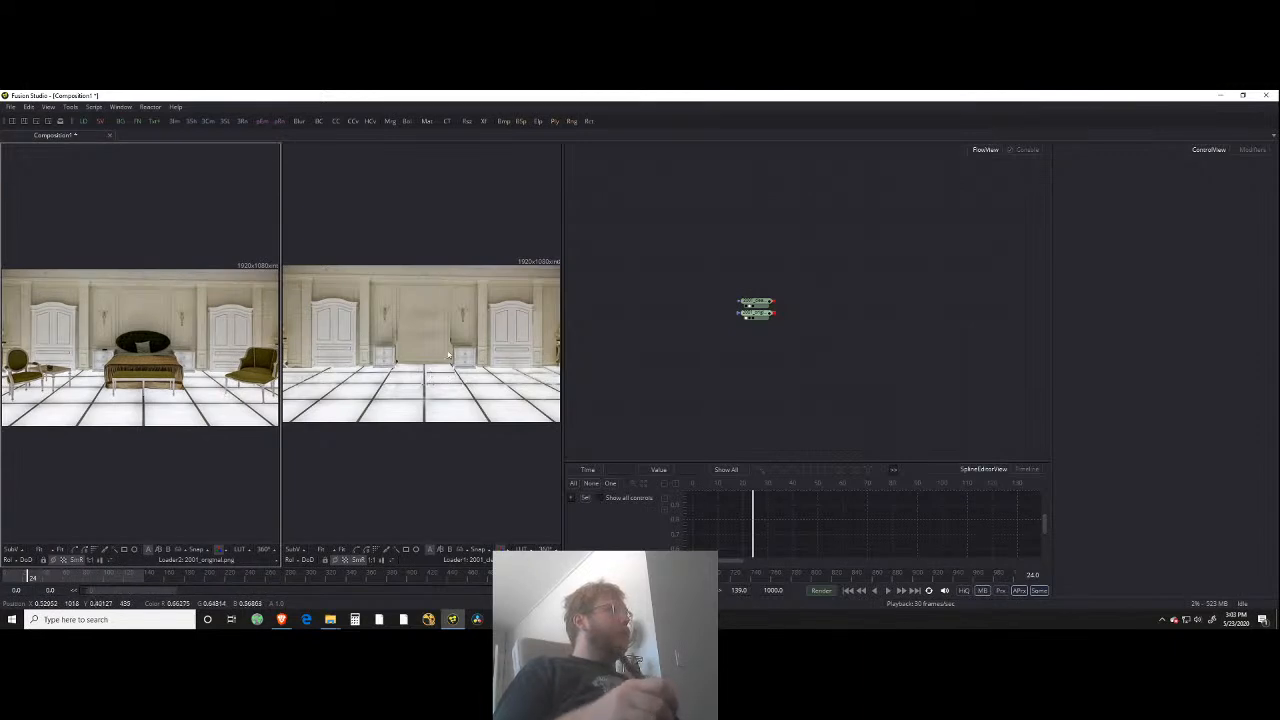
left_click_drag(772, 314, 818, 253)
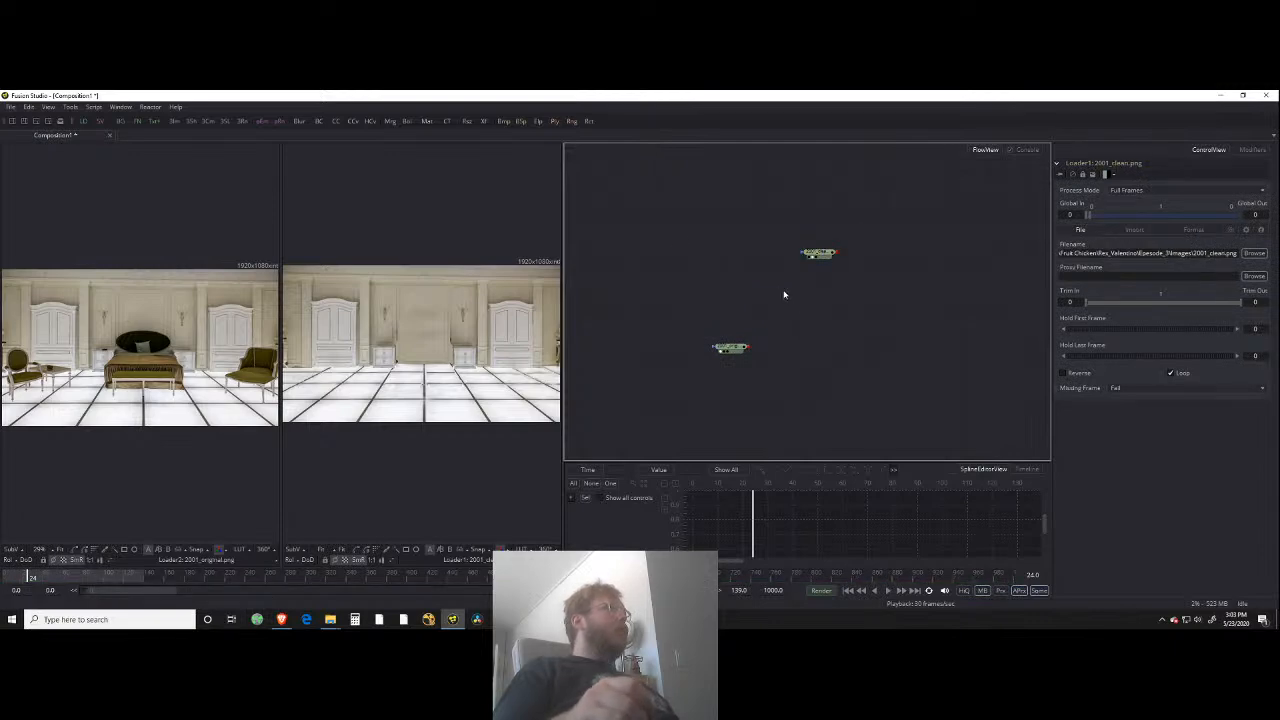
Step: Open MattePaintingTemplate_v001.comp from the Templates folder inside Rex_Valentino
left_click(10, 107)
left_click(30, 127)
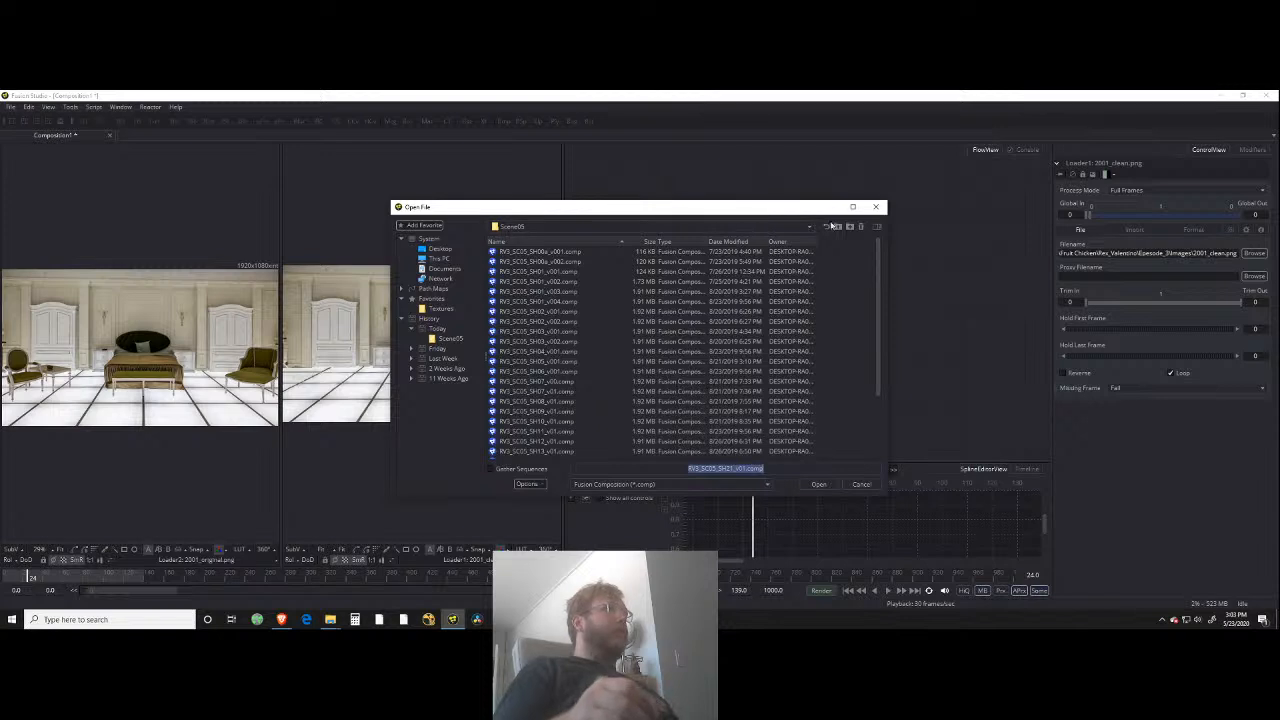
left_click(837, 228)
left_click(838, 228)
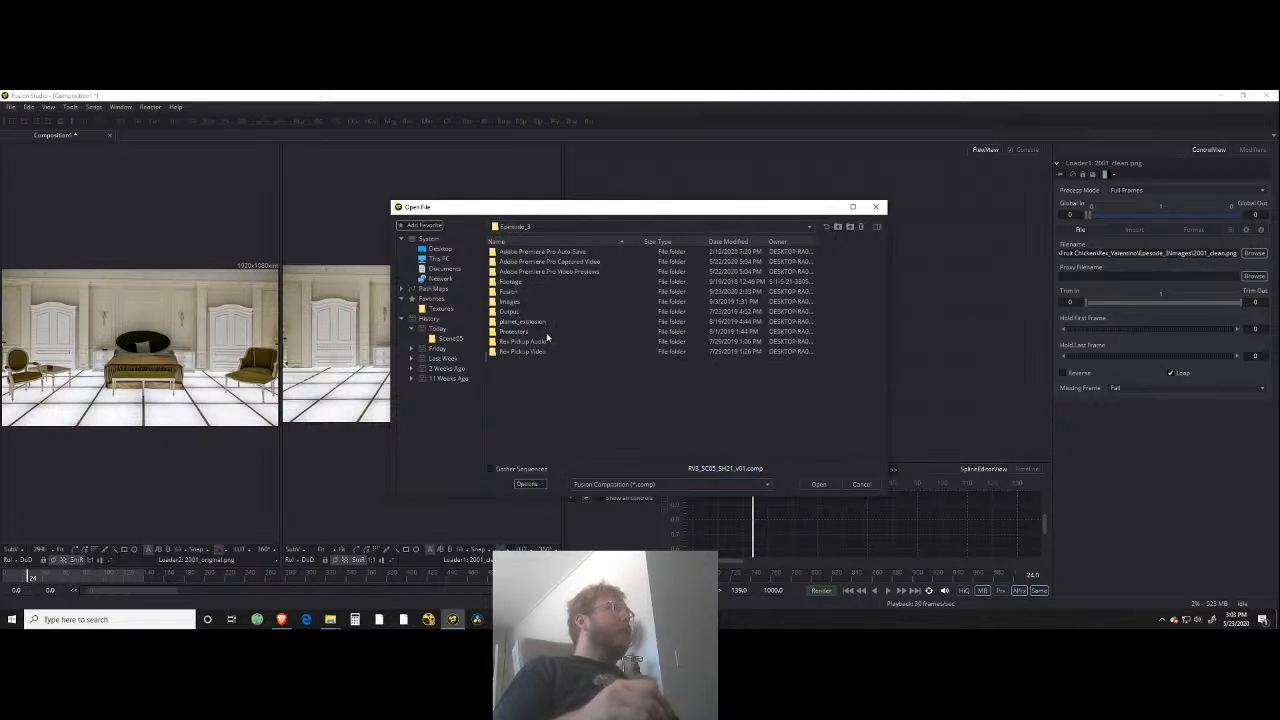
left_click(837, 228)
left_click(524, 303)
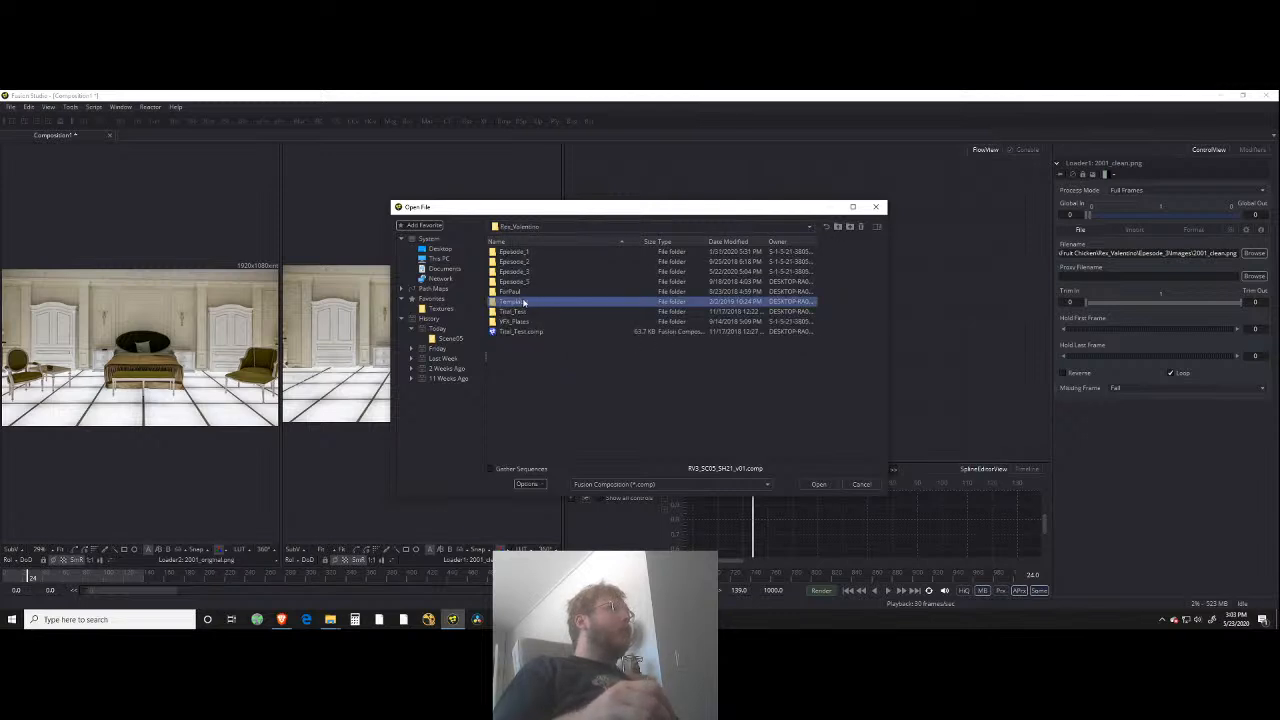
double_click(493, 304)
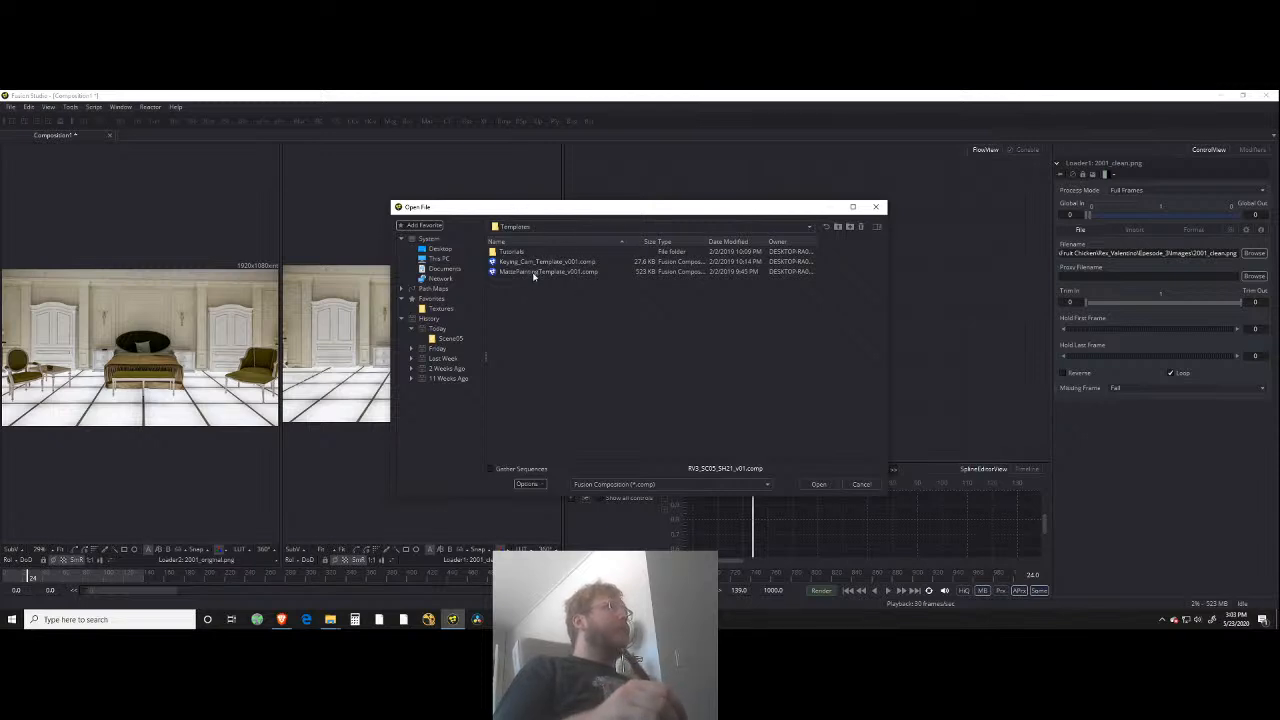
left_click(533, 273)
left_click(818, 484)
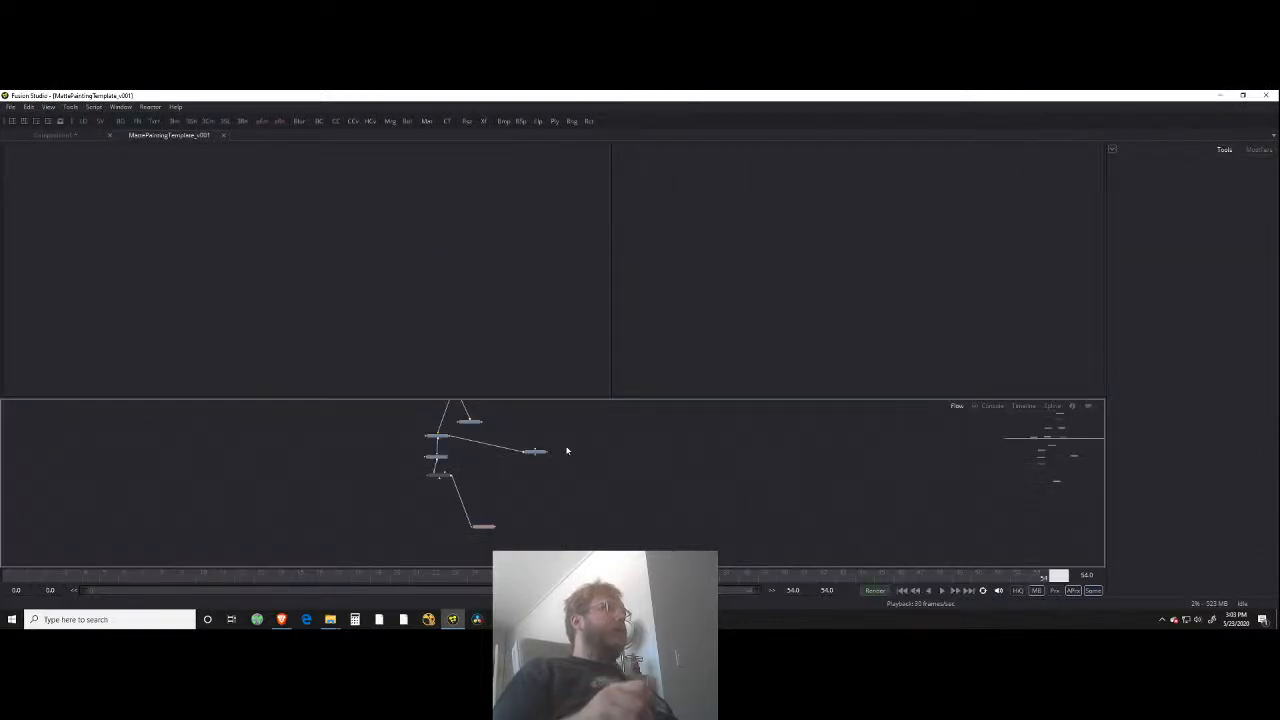
Step: Switch the template composition to the Wide_BEST layout and show the Paint node's image fitted in the second viewer
left_click(121, 107)
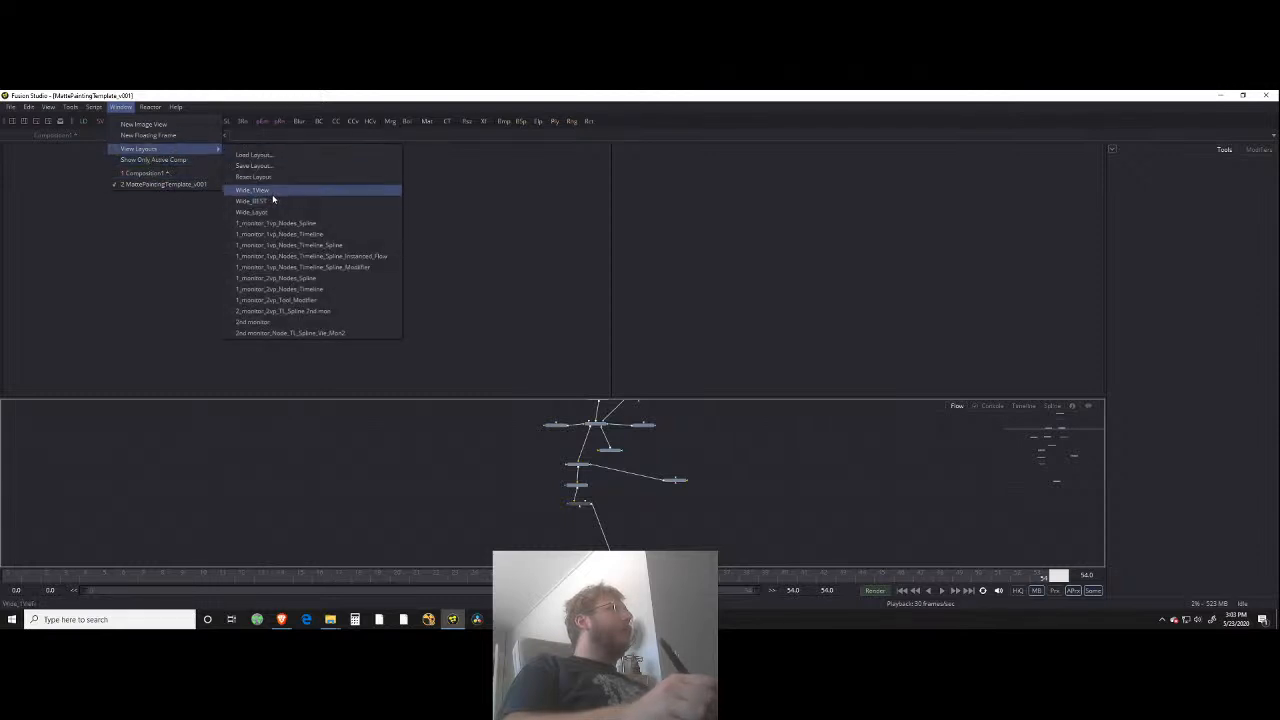
left_click(271, 201)
left_click_drag(771, 346, 637, 421)
scroll(748, 354, "down", 2)
left_click_drag(803, 324, 701, 387)
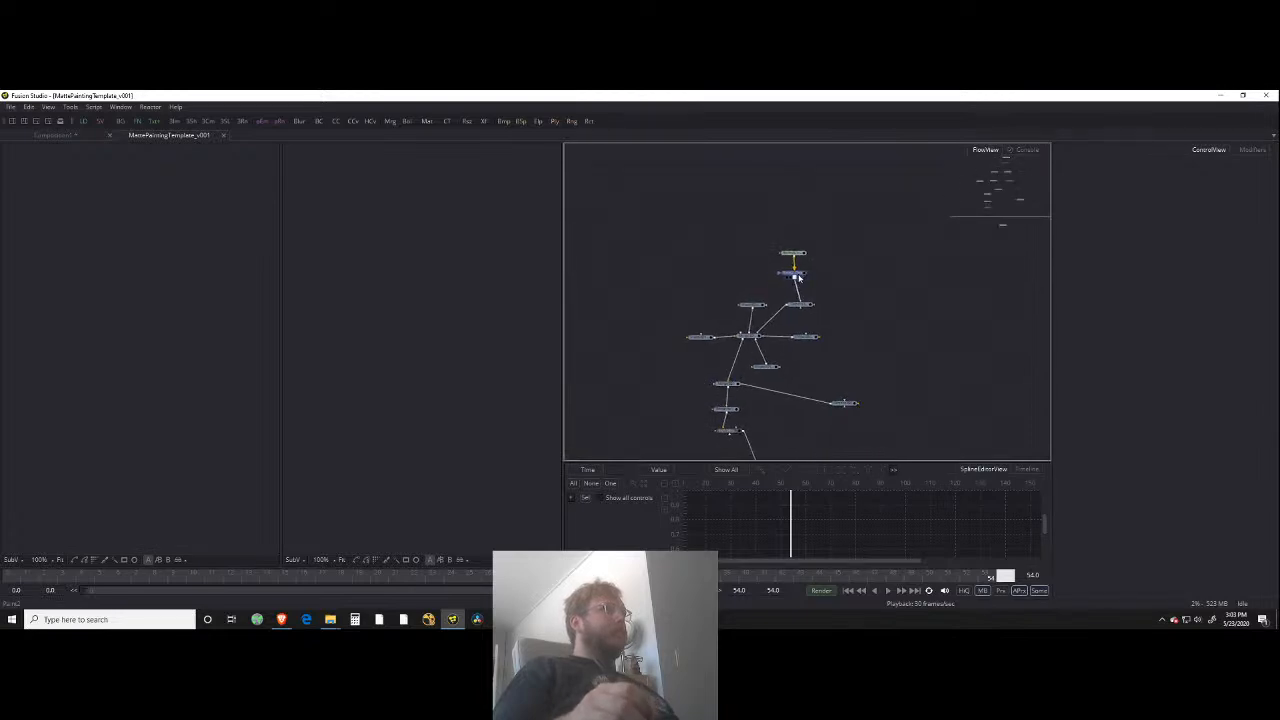
left_click_drag(508, 356, 490, 342)
key("ctrl+f")
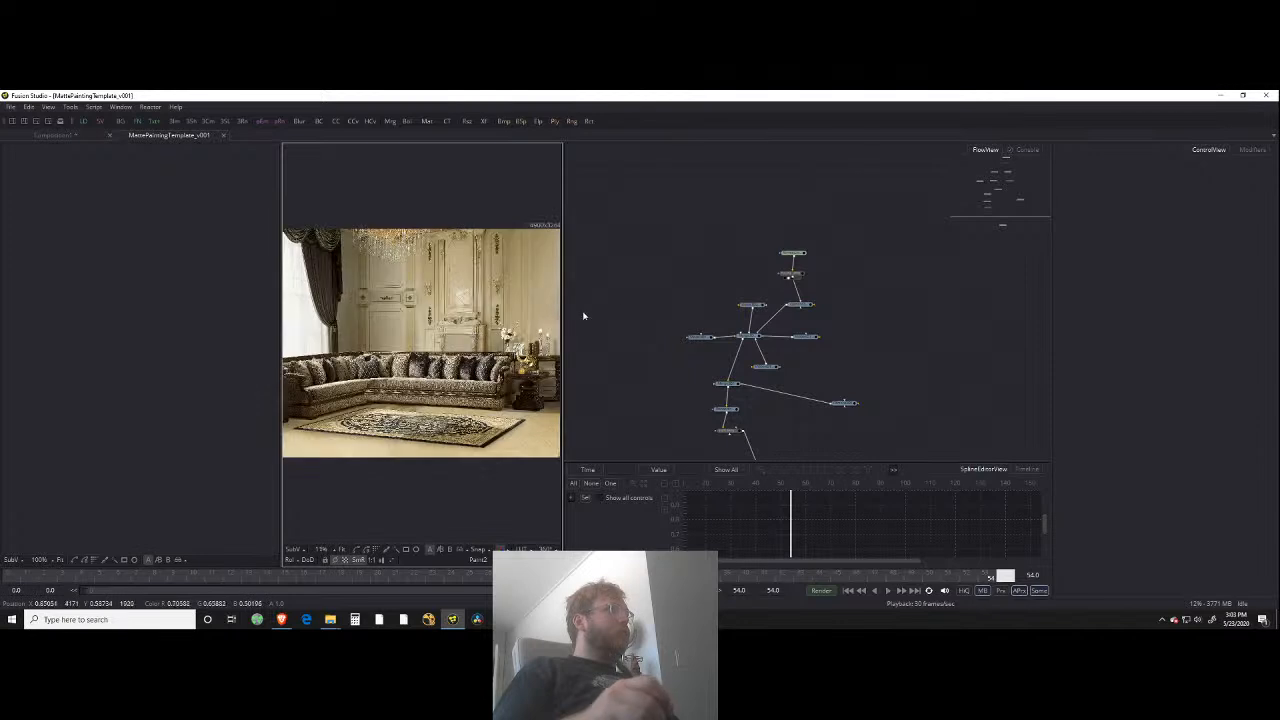
Step: Show the template's Merge3D scene in the first viewer with lighting enabled, and frame its projected room planes
left_click(748, 337)
key("1")
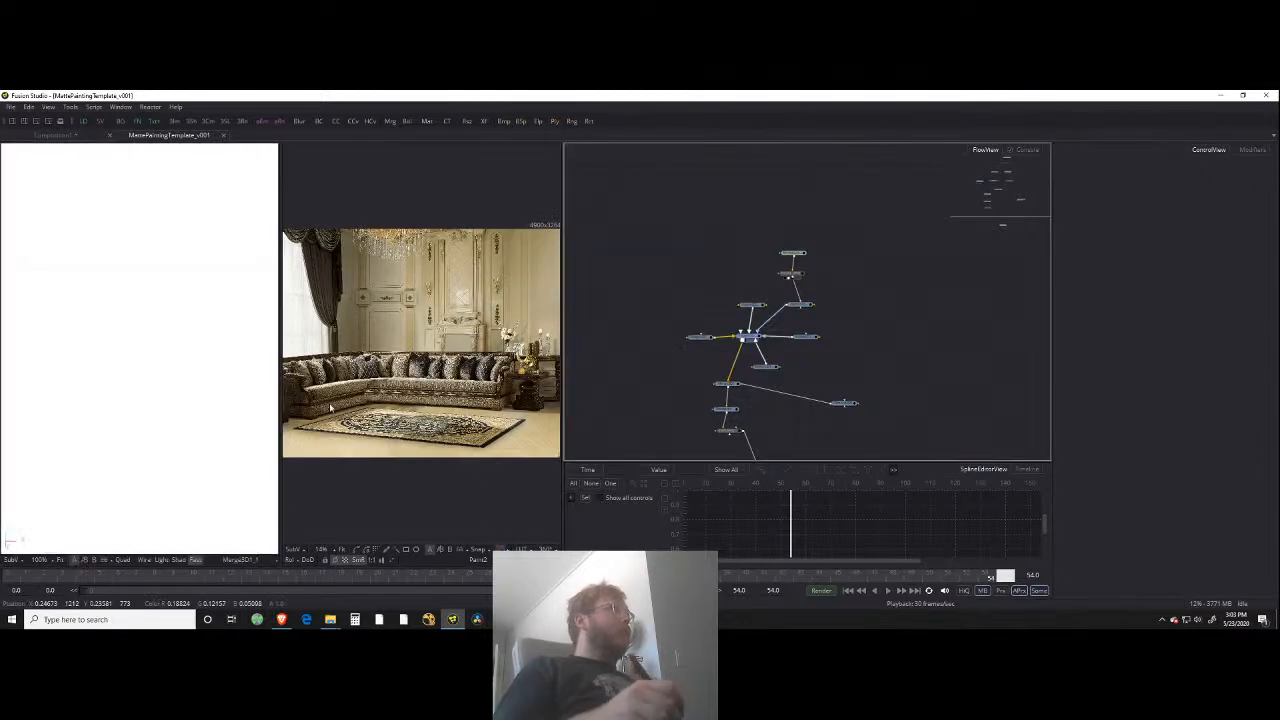
left_click(923, 337)
left_click(212, 388)
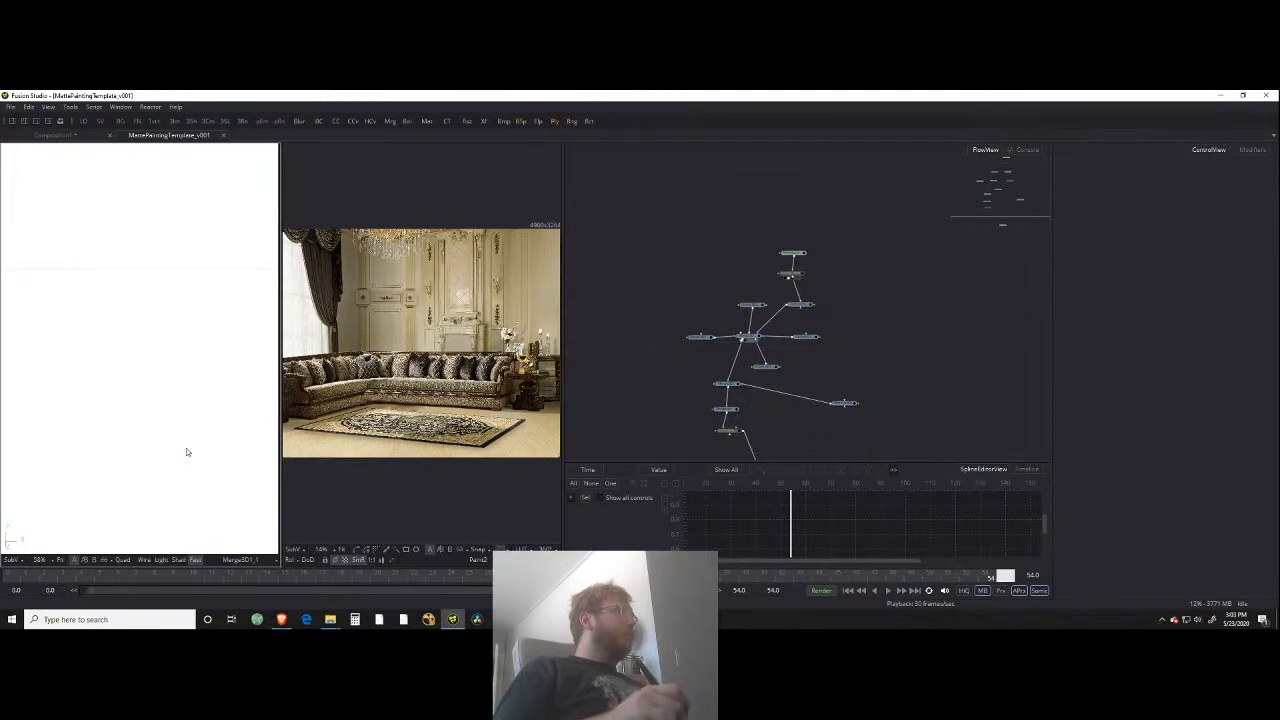
left_click(190, 452)
left_click(161, 560)
left_click_drag(233, 466, 246, 423)
Step: Select the Shape3D node connected below the Merge3D and examine its controls
left_click(768, 368)
left_click_drag(797, 364, 810, 357)
left_click(834, 285)
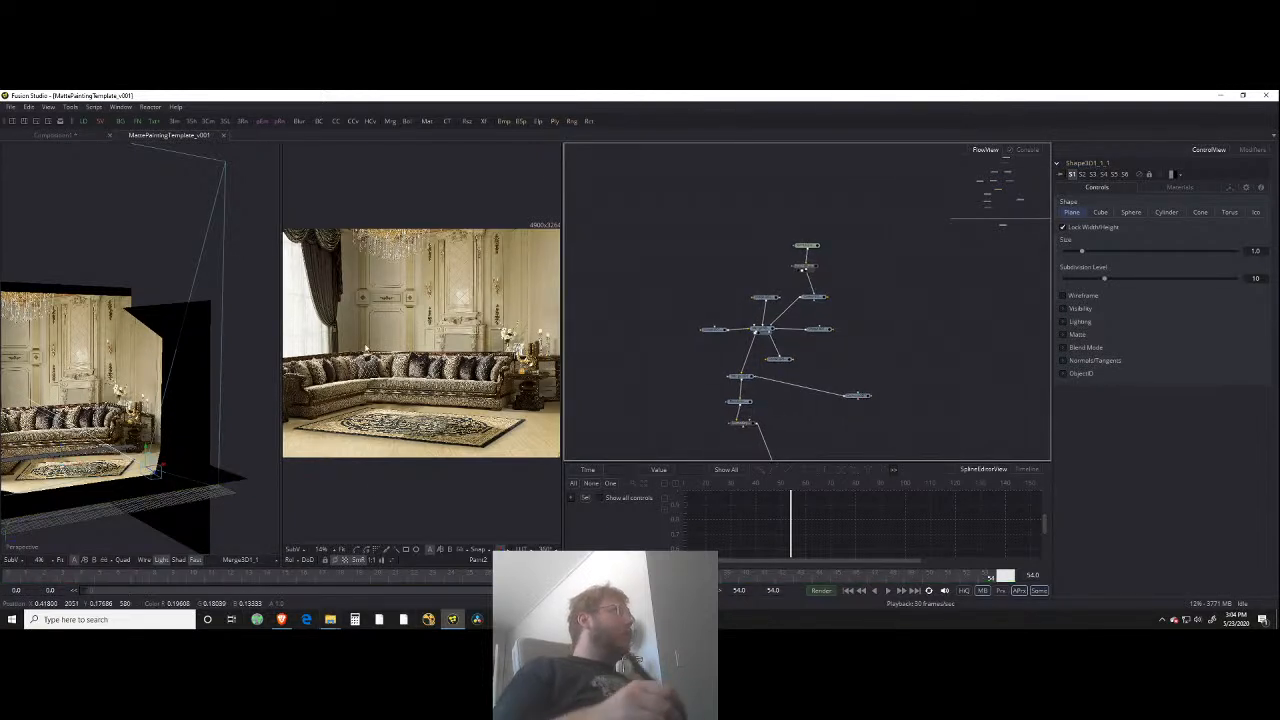
Step: Copy the 2001_clean and 2001_original loaders from Composition1 and paste them beside the node tree in MattePaintingTemplate_v001
left_click(76, 135)
left_click_drag(876, 213, 612, 458)
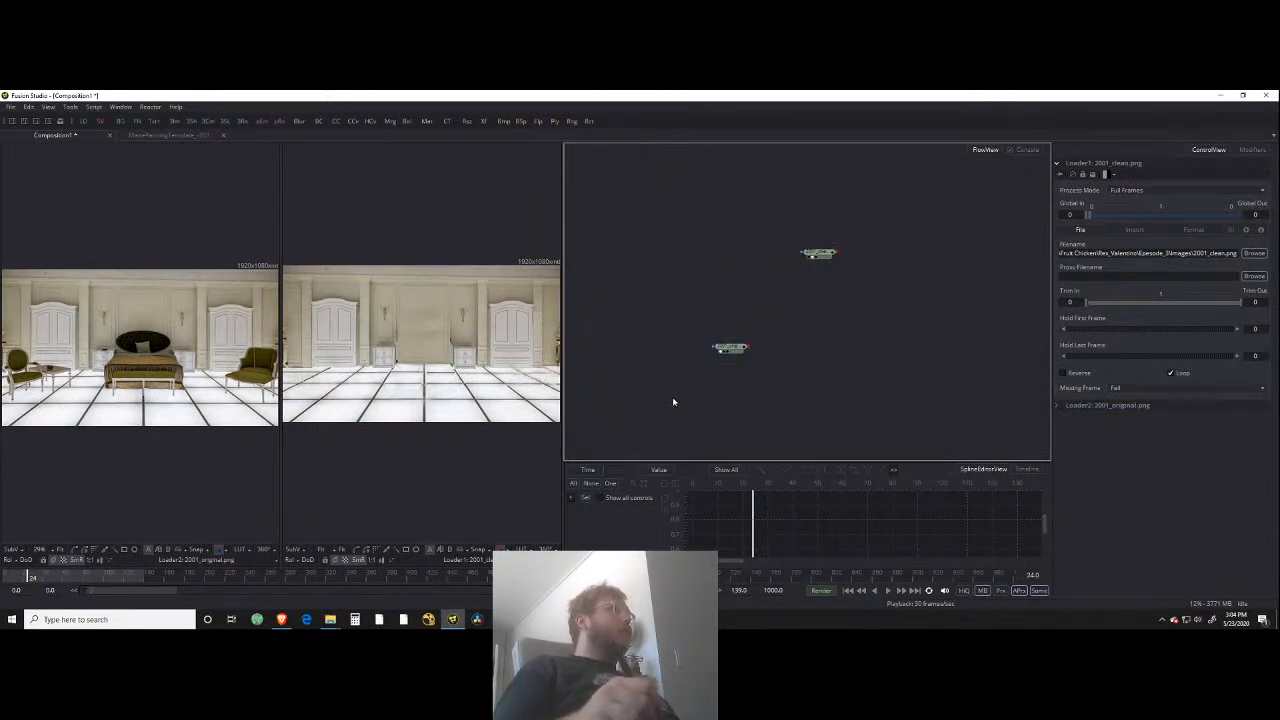
left_click_drag(670, 398, 902, 184)
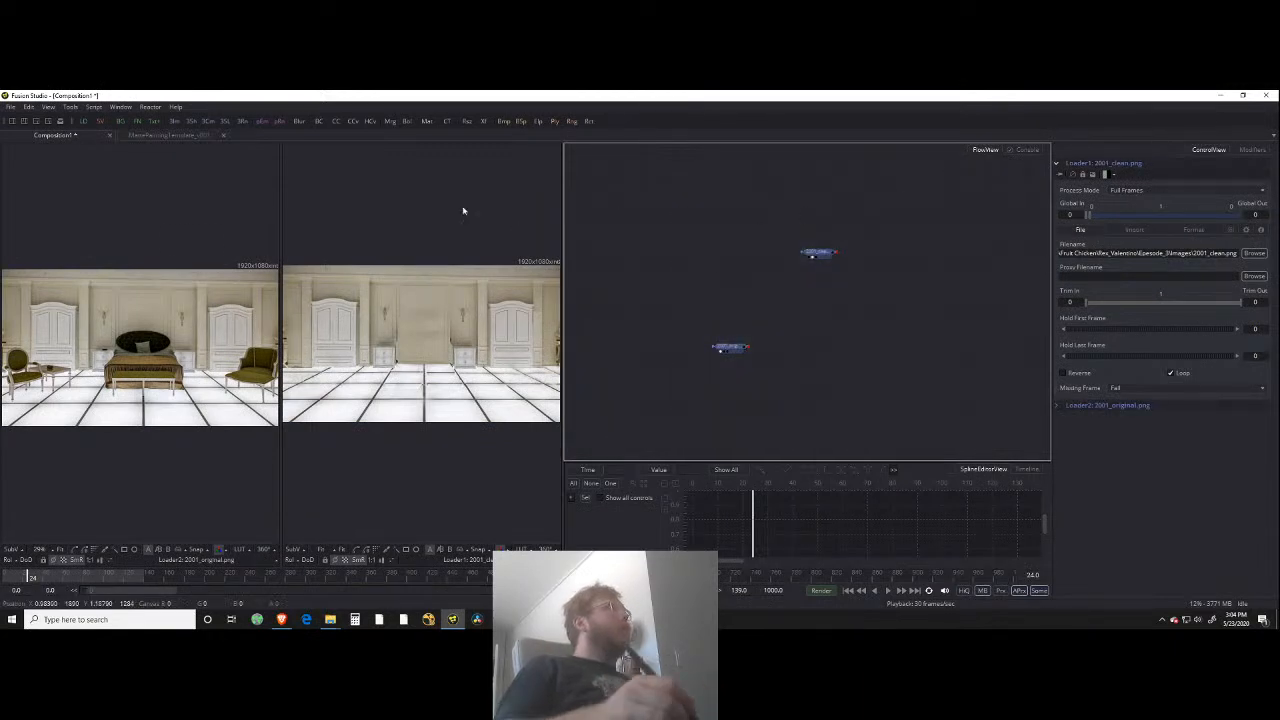
left_click(194, 134)
left_click(931, 328)
key("ctrl+v")
left_click(946, 360)
left_click_drag(950, 292, 877, 288)
scroll(876, 287, "down", 1)
left_click_drag(746, 366, 790, 360)
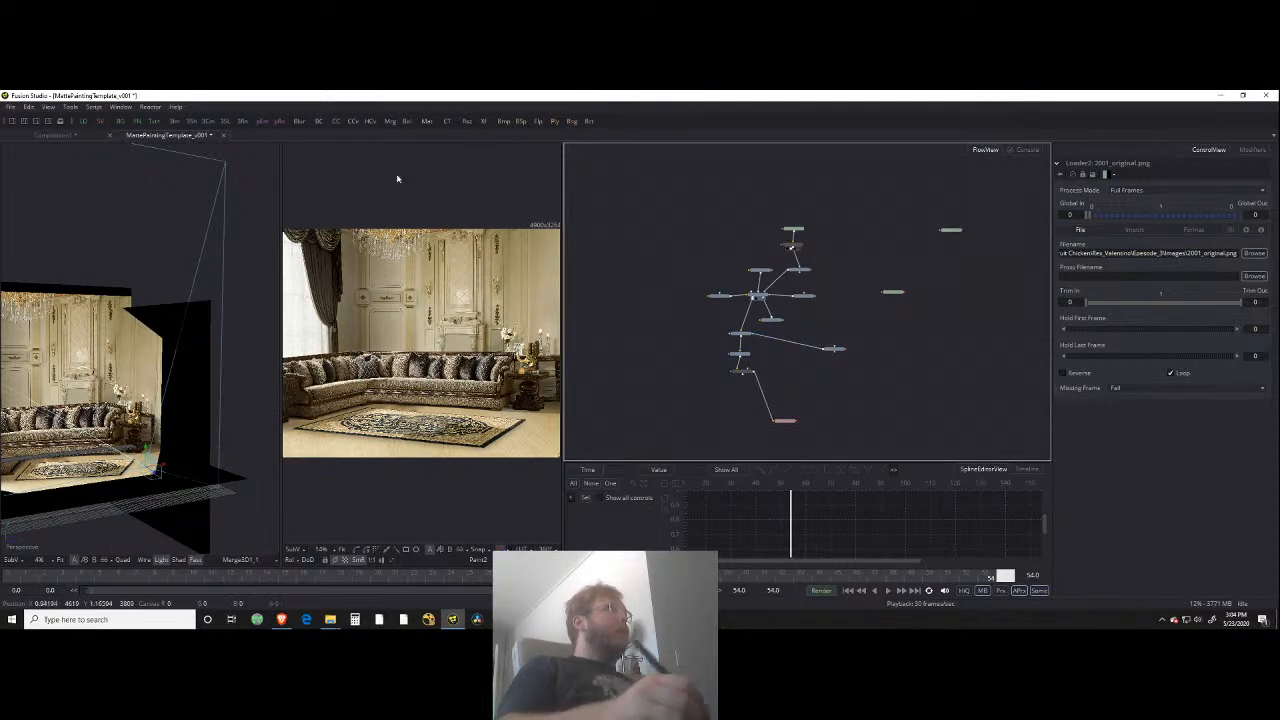
Step: Start saving the composition under a new name and browse to the third episode's Fusion/Scene07 folder
left_click(10, 107)
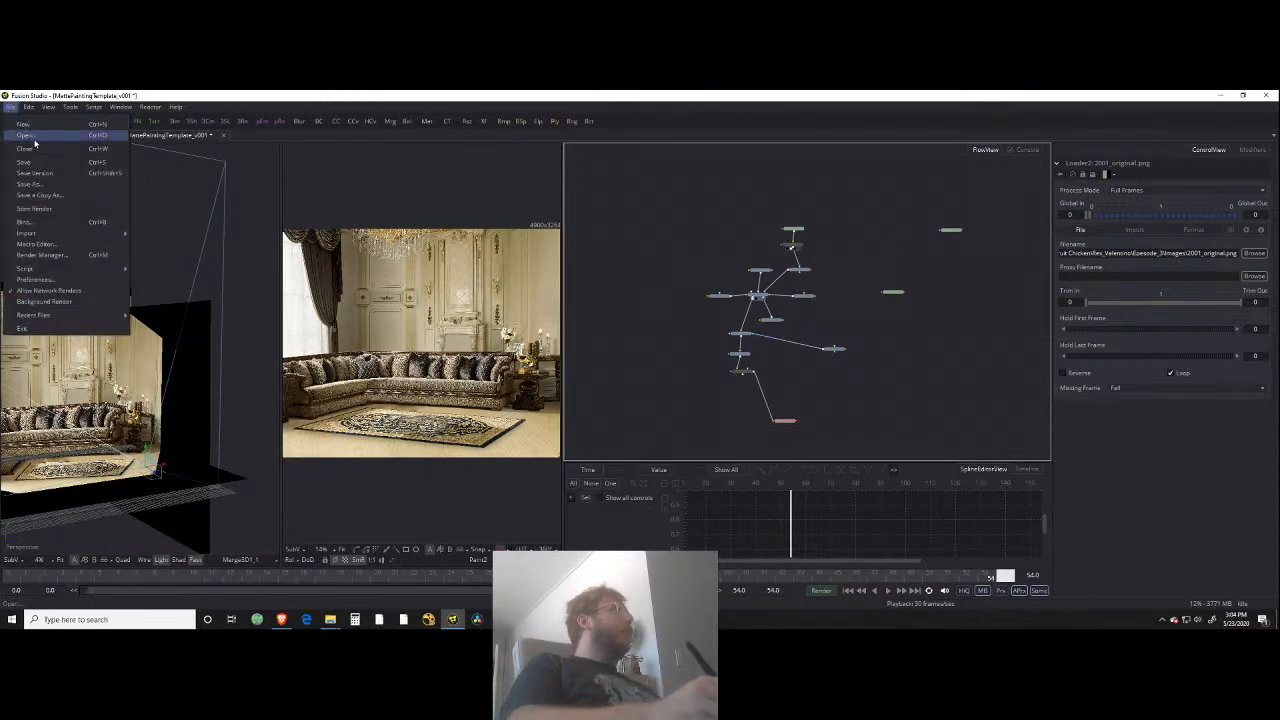
left_click(49, 186)
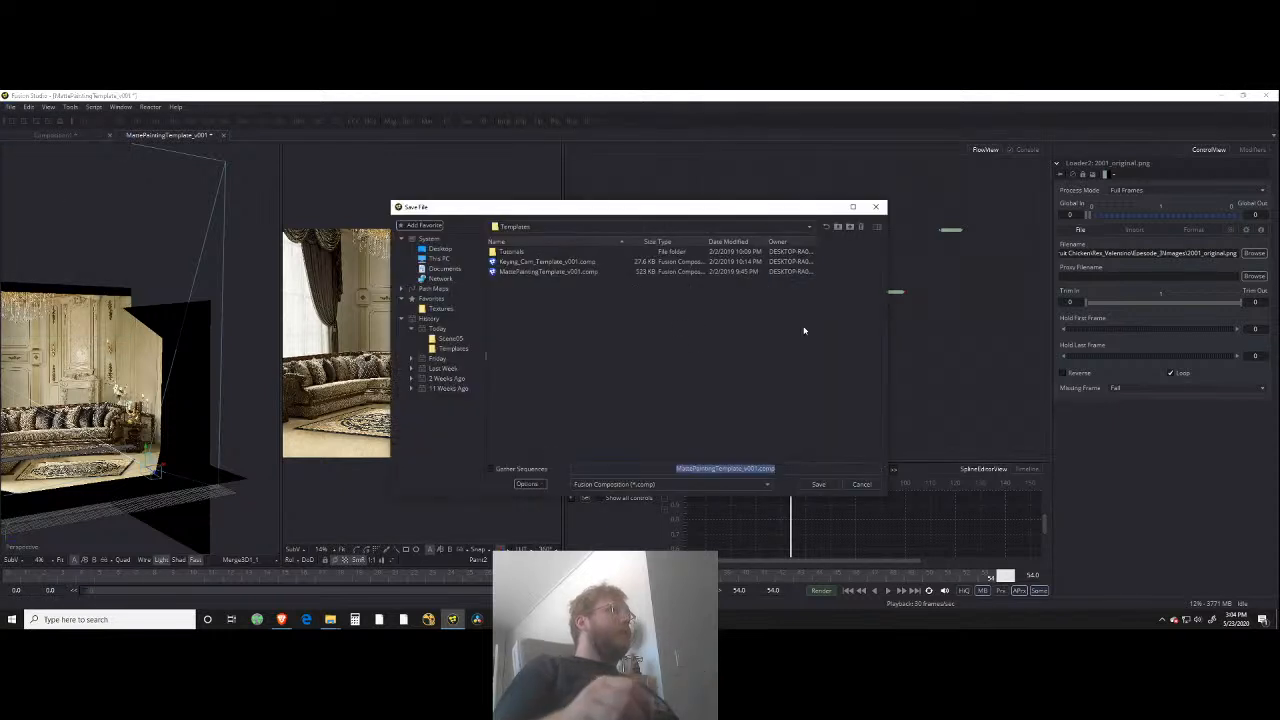
left_click(838, 227)
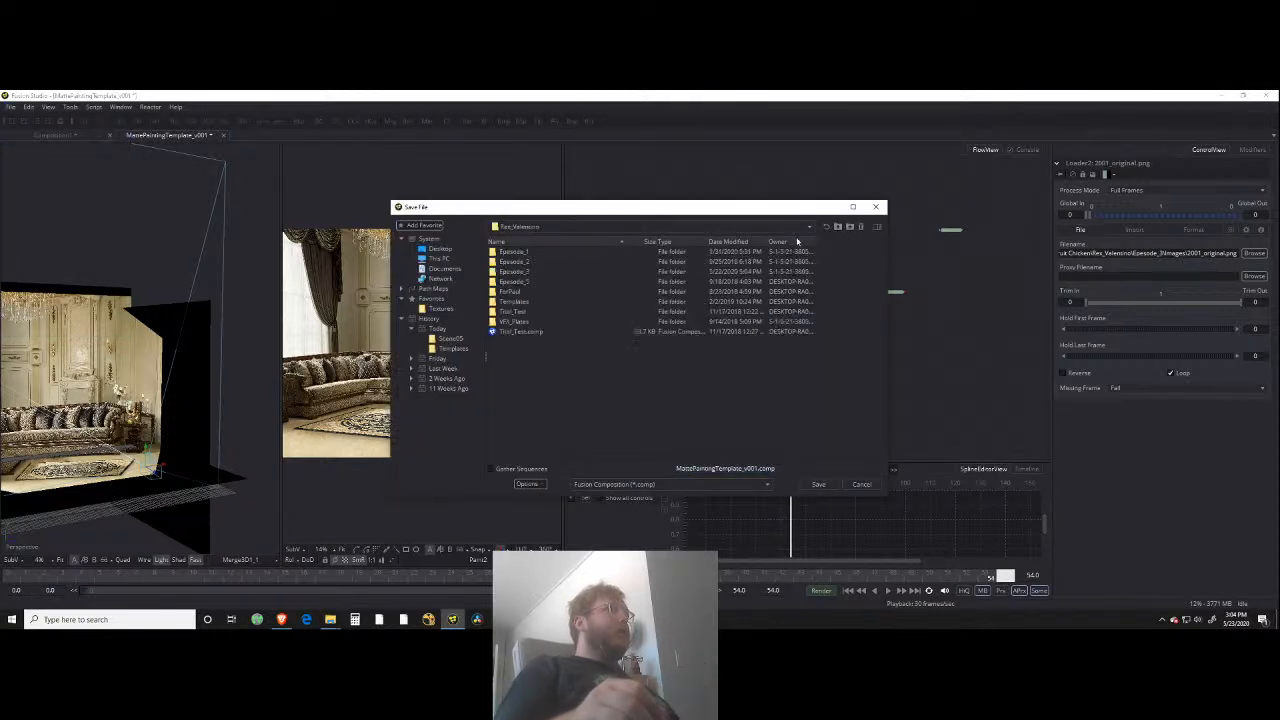
double_click(515, 272)
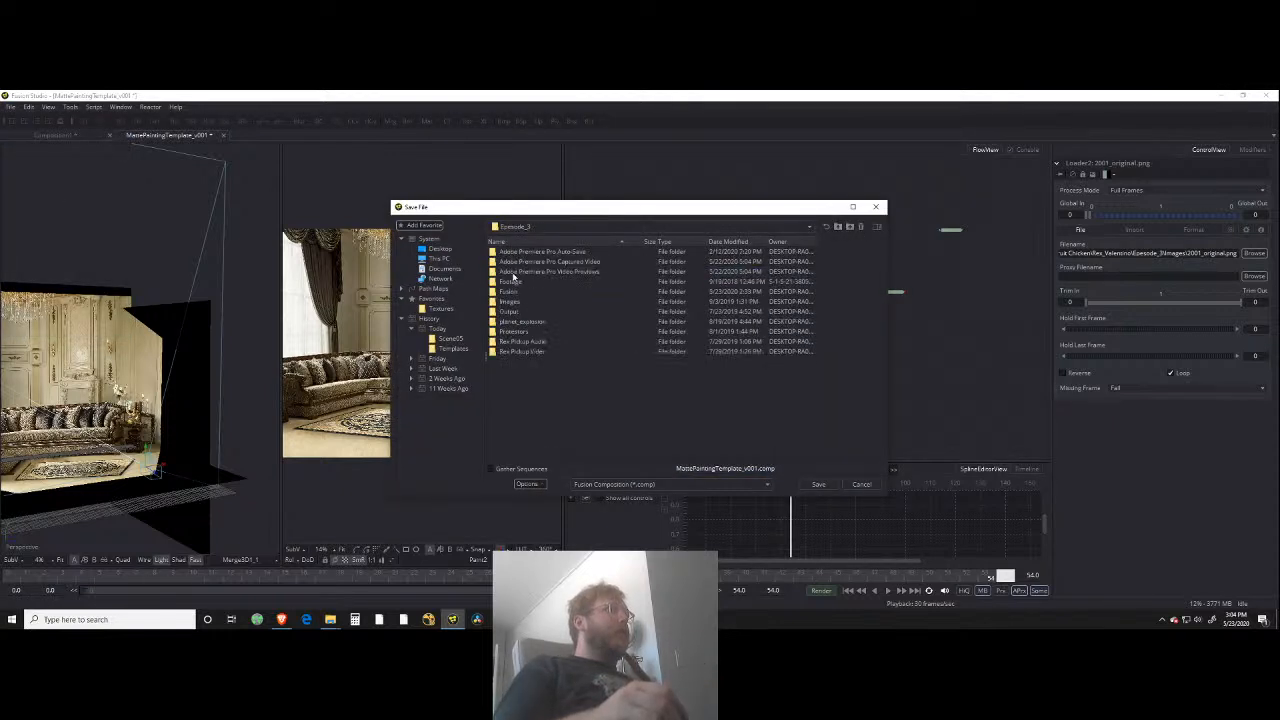
double_click(512, 291)
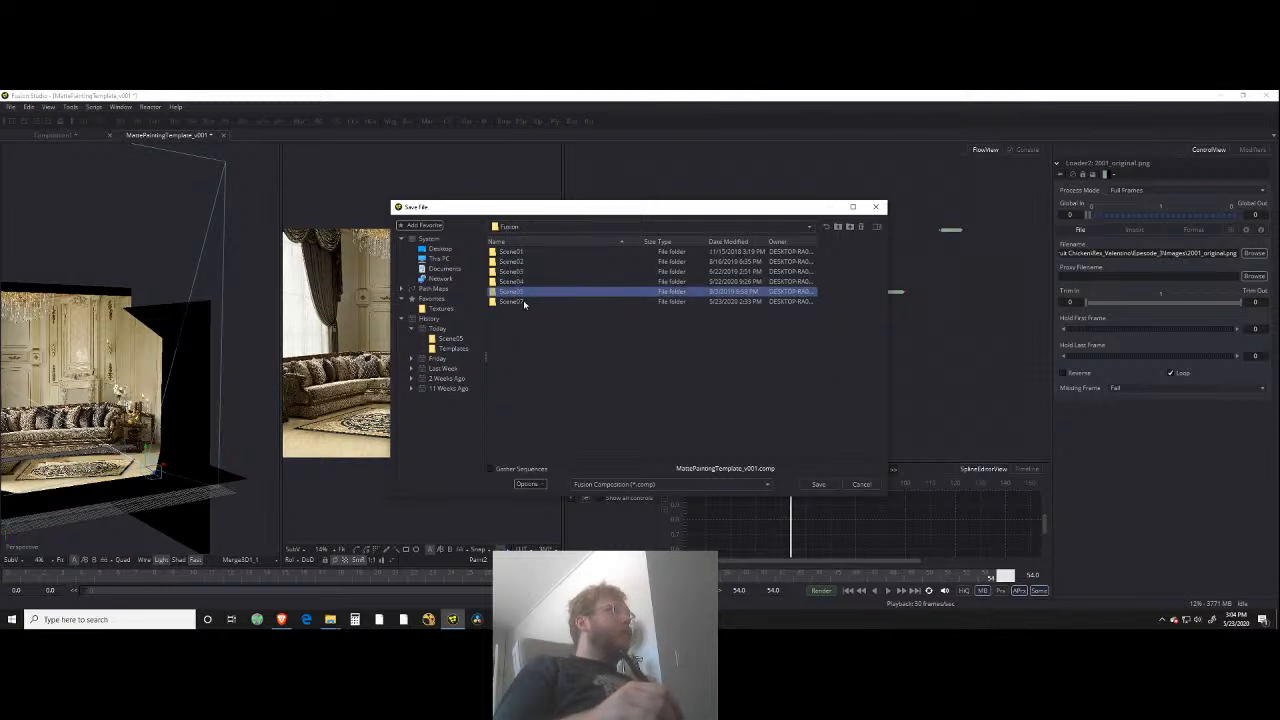
left_click(525, 302)
double_click(527, 301)
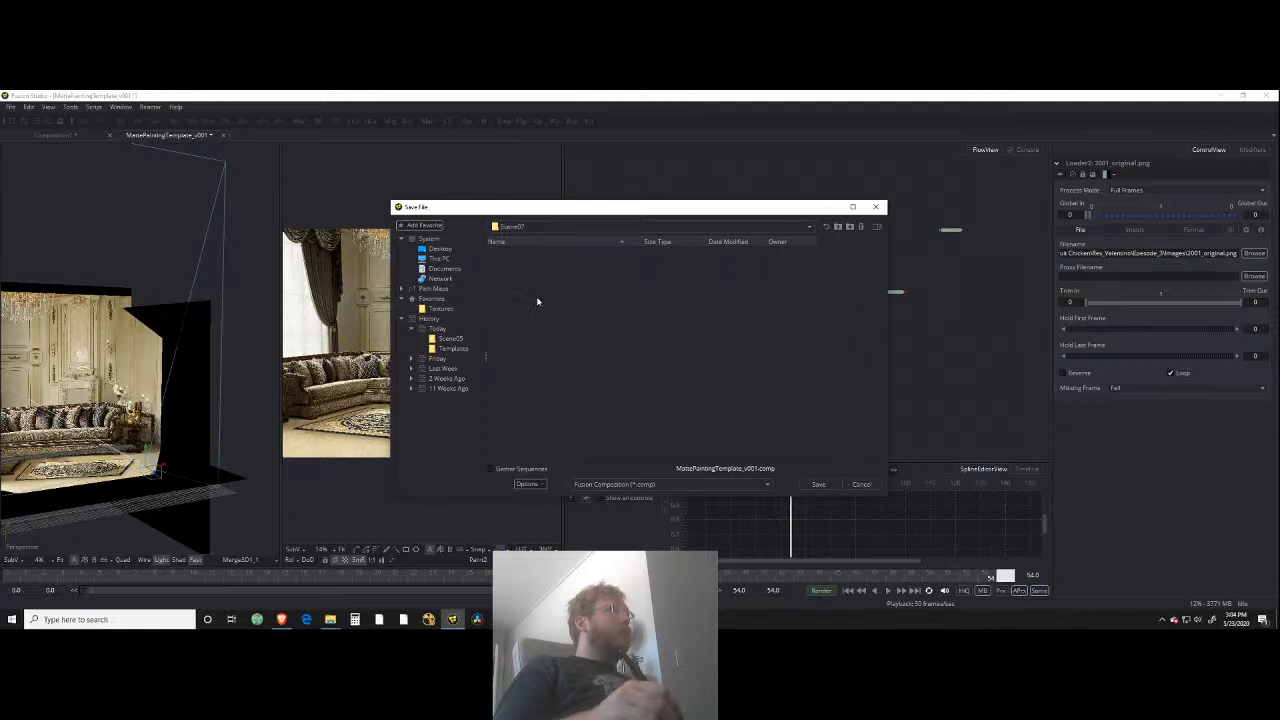
Step: Name the composition Rex3_Sc07_Sh01_v001.comp and save it in the Scene07 folder
left_click_drag(676, 468, 746, 469)
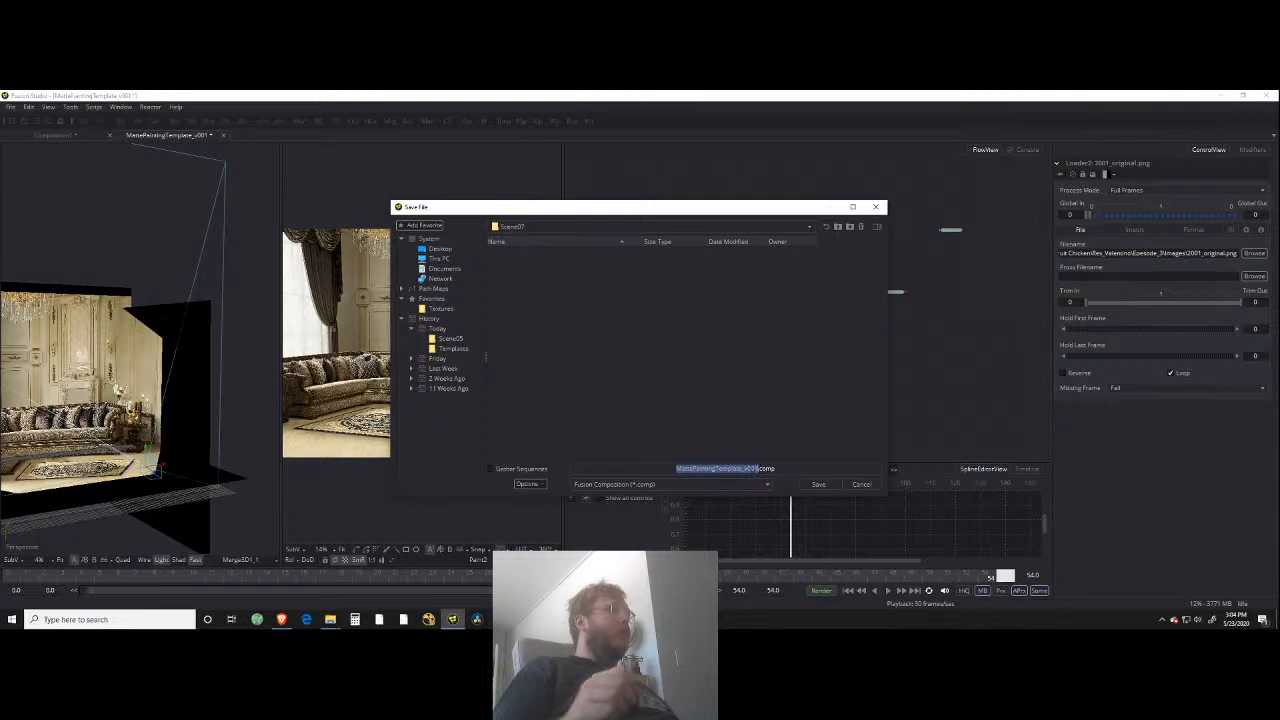
type("Rox3_Sc07")
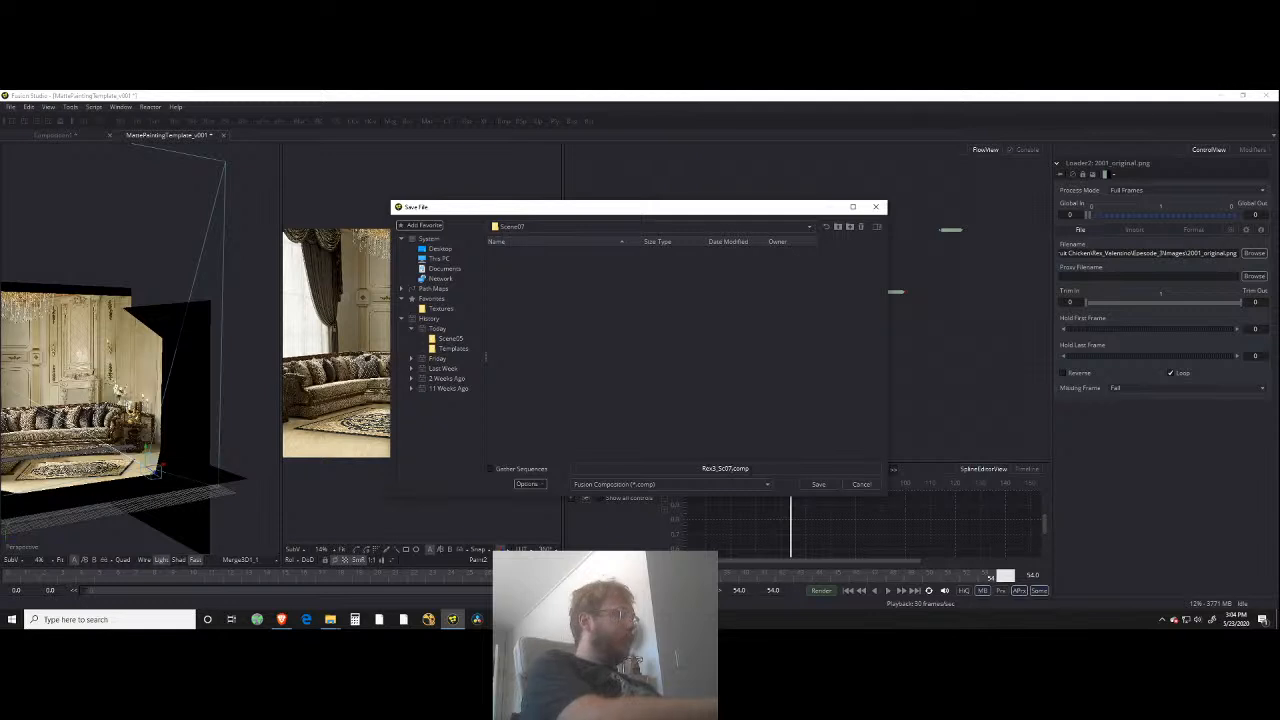
type("01")
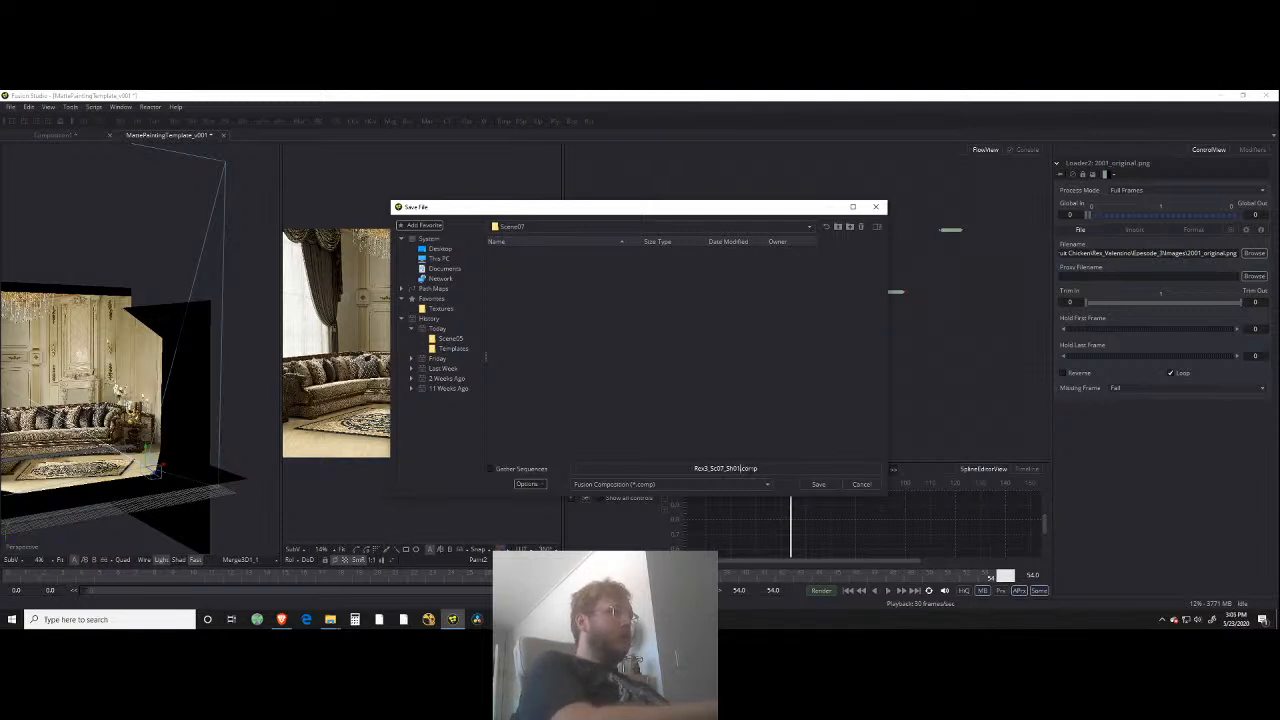
type("_v001")
key("Return")
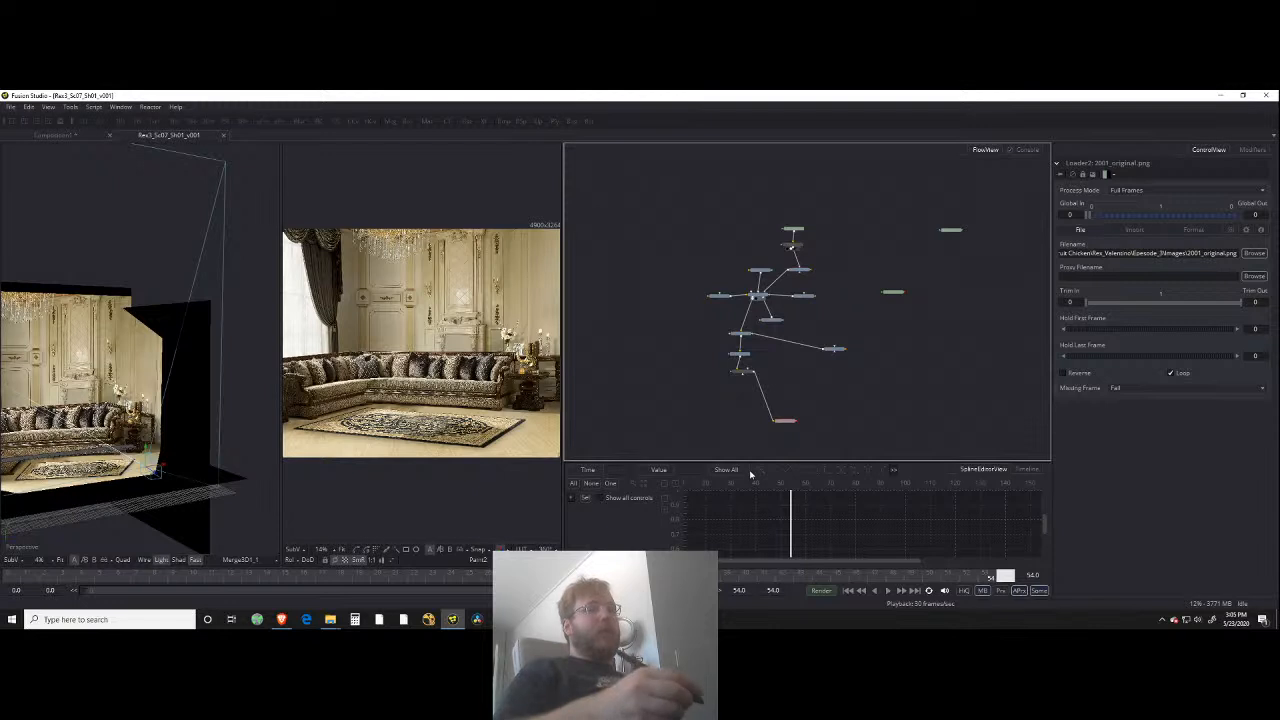
scroll(815, 335, "up", 4)
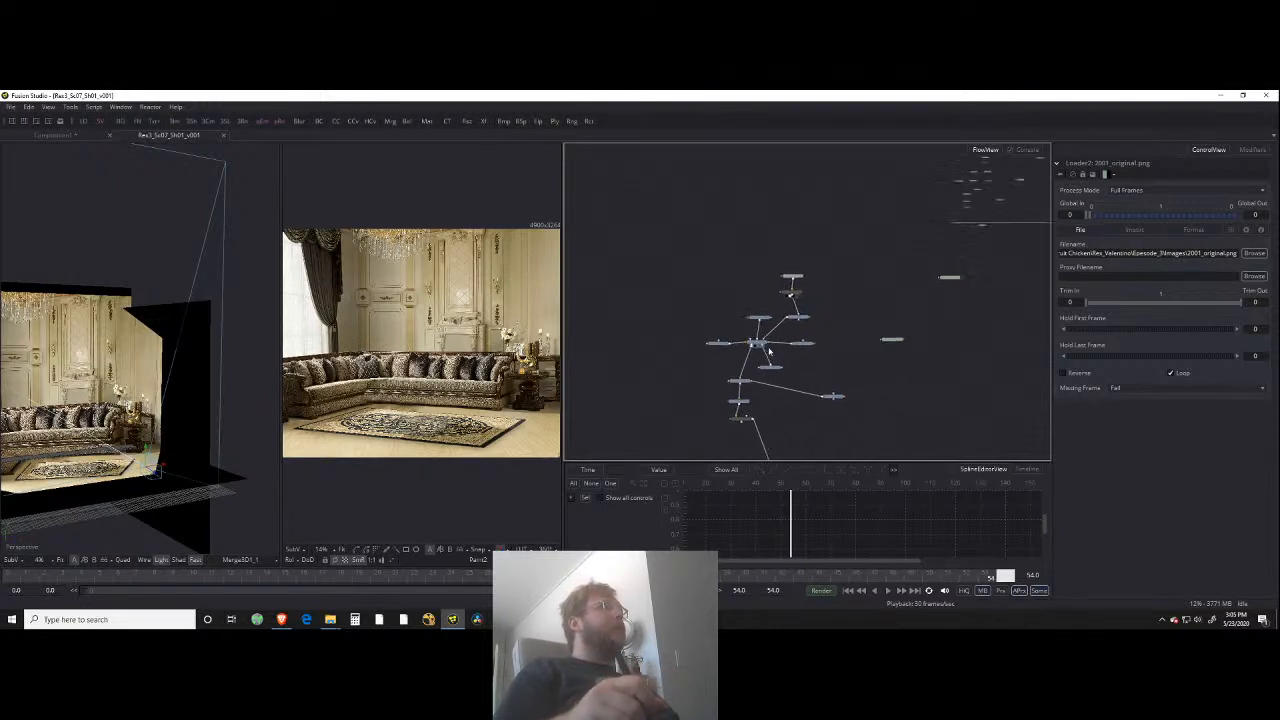
left_click(330, 619)
left_click(296, 590)
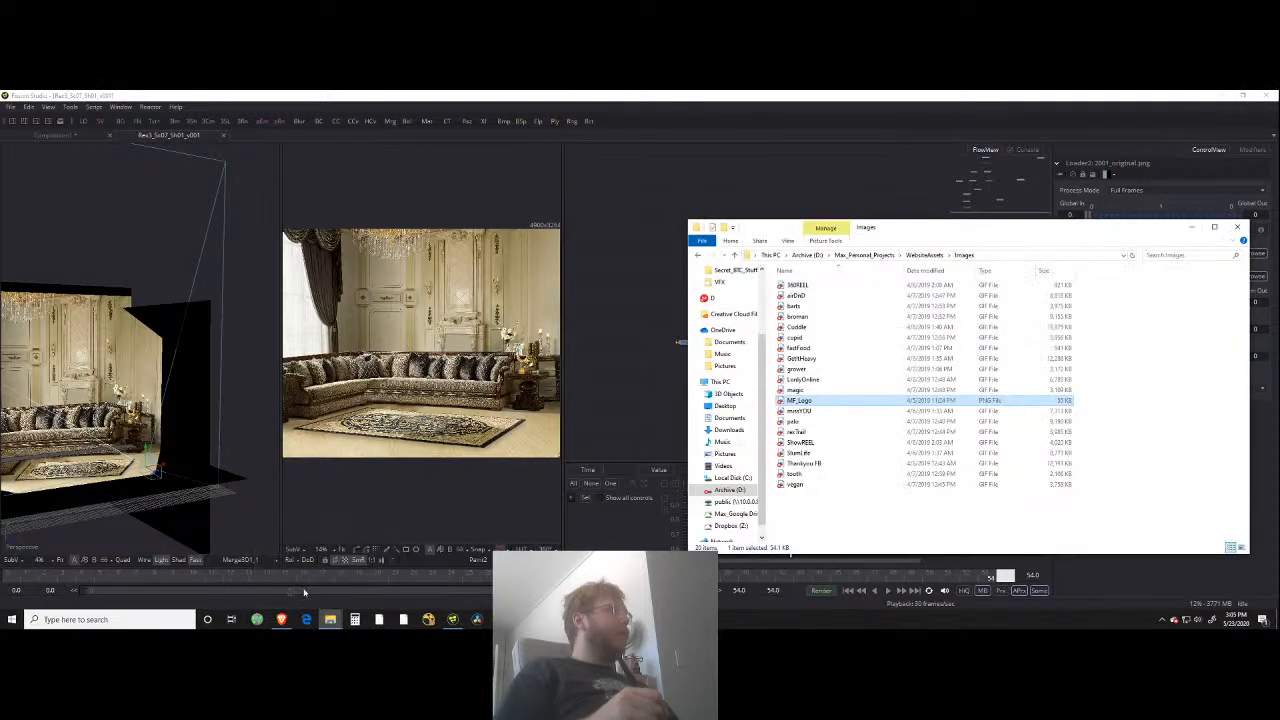
left_click(866, 256)
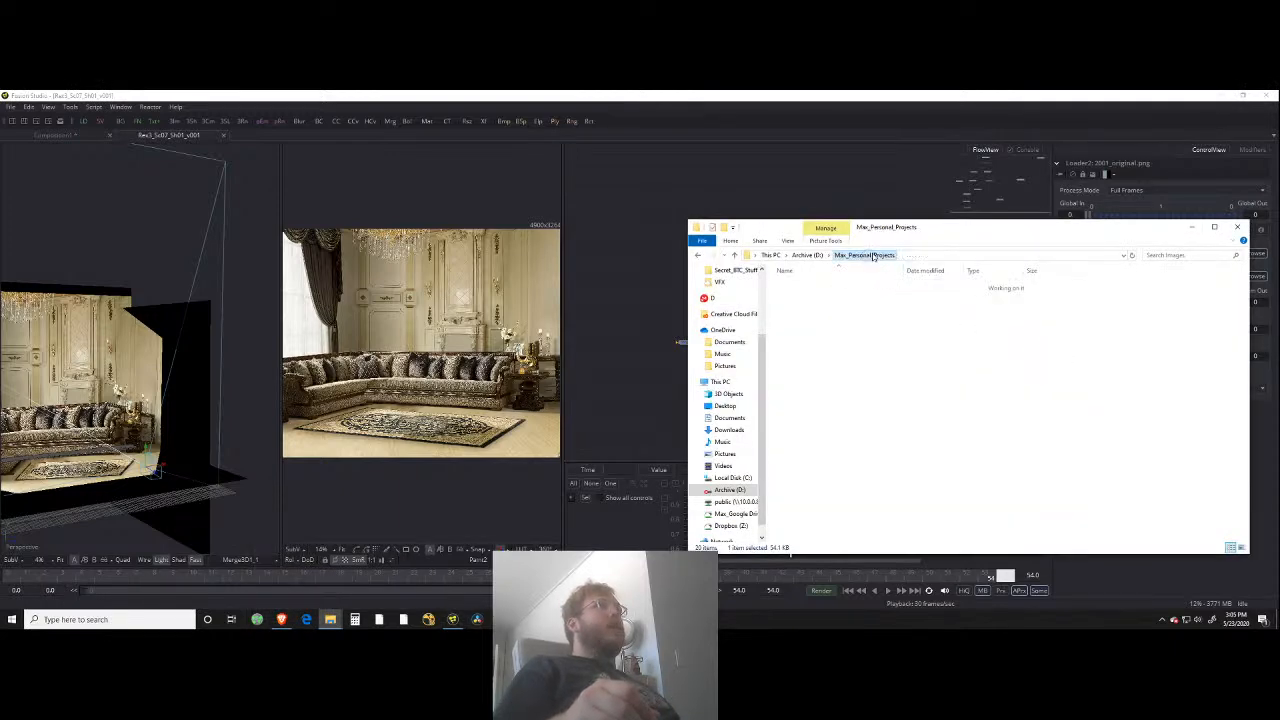
left_click(808, 256)
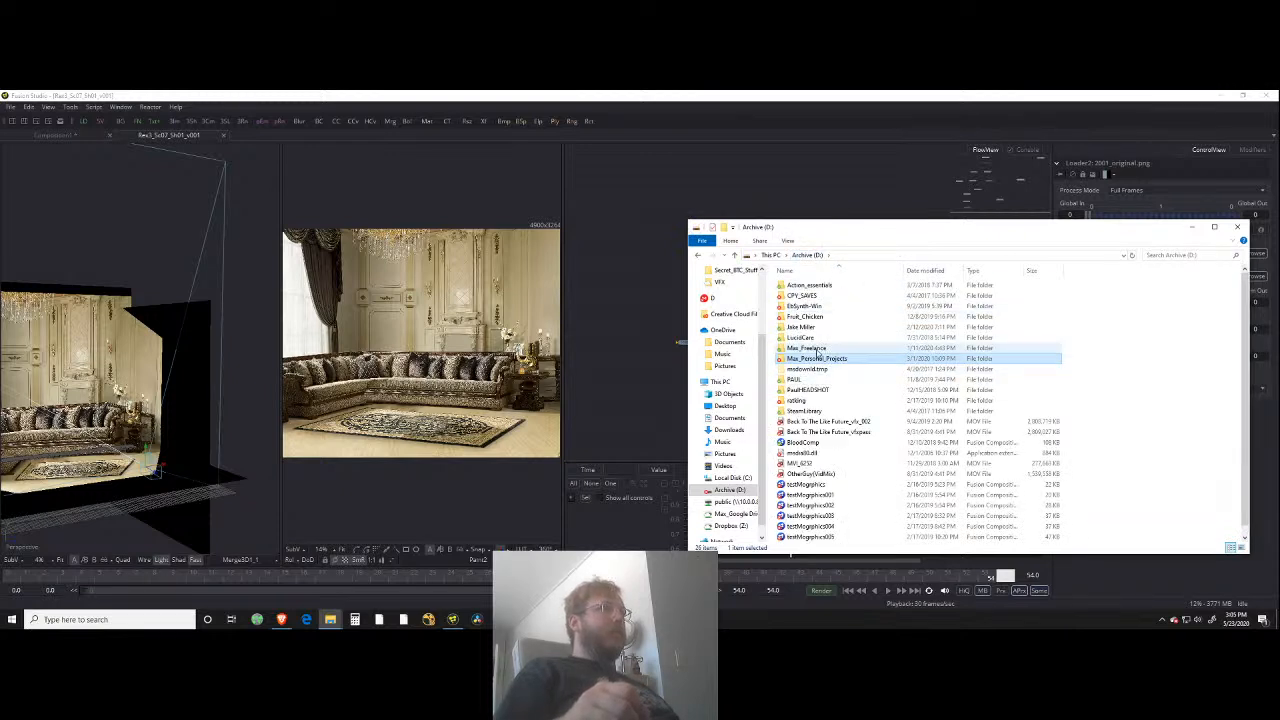
left_click(846, 192)
Step: Move the 2001_clean loader beside the top of the node tree and show its image in the second viewer
left_click_drag(842, 305, 849, 341)
scroll(825, 285, "up", 2)
left_click_drag(1020, 291, 840, 296)
key("2")
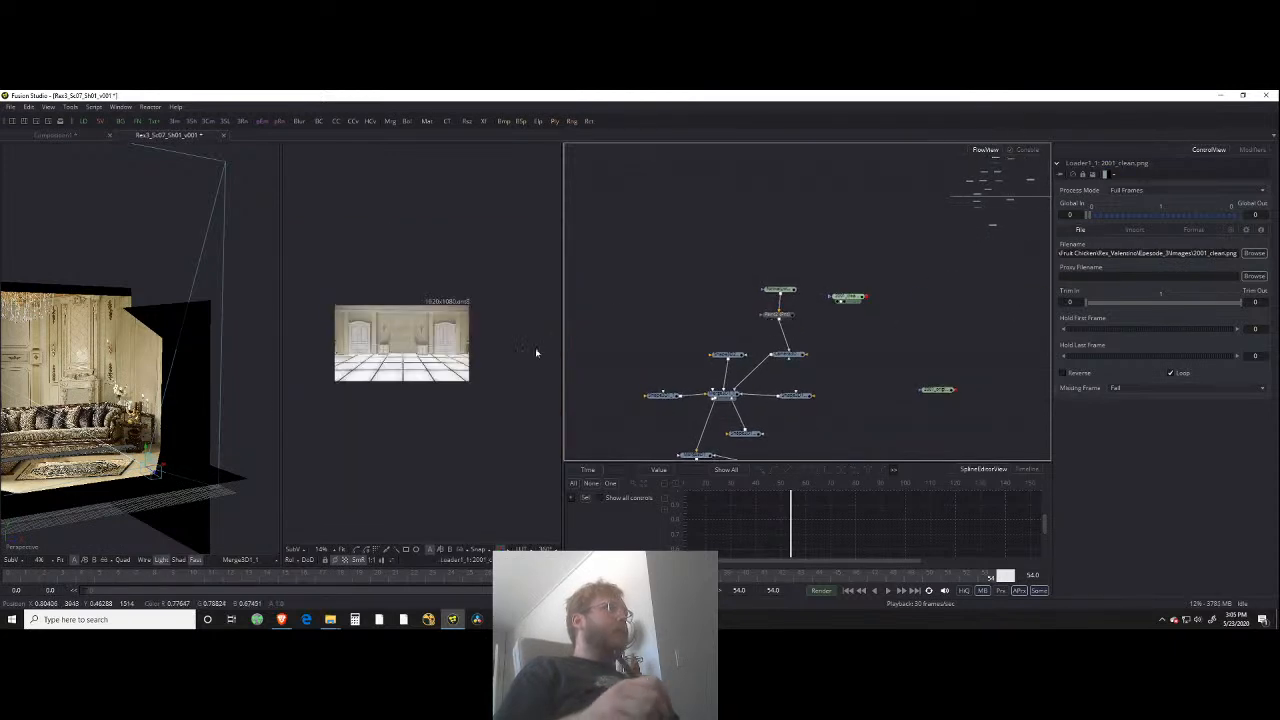
left_click_drag(526, 346, 540, 345)
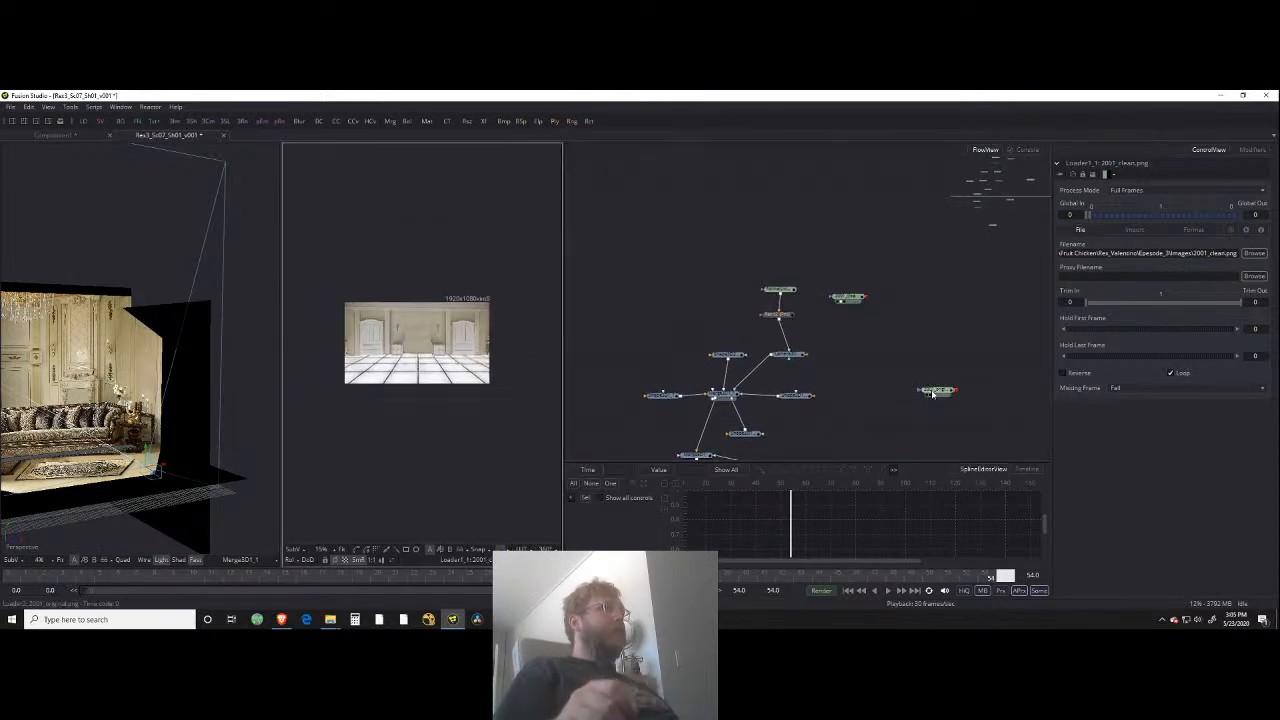
Step: Examine the 2001_original and 2001_clean images up close in the second viewer
left_click(932, 394)
scroll(500, 340, "up", 3)
left_click_drag(438, 354, 512, 345)
scroll(512, 343, "up", 5)
left_click(841, 301)
left_click_drag(436, 405, 399, 371)
scroll(446, 340, "down", 2)
scroll(446, 340, "up", 6)
scroll(394, 348, "down", 7)
Step: Move the formalLivingRoom loader aside and connect 2001_clean to the node below Paint, replacing Paint's connection
left_click(843, 295)
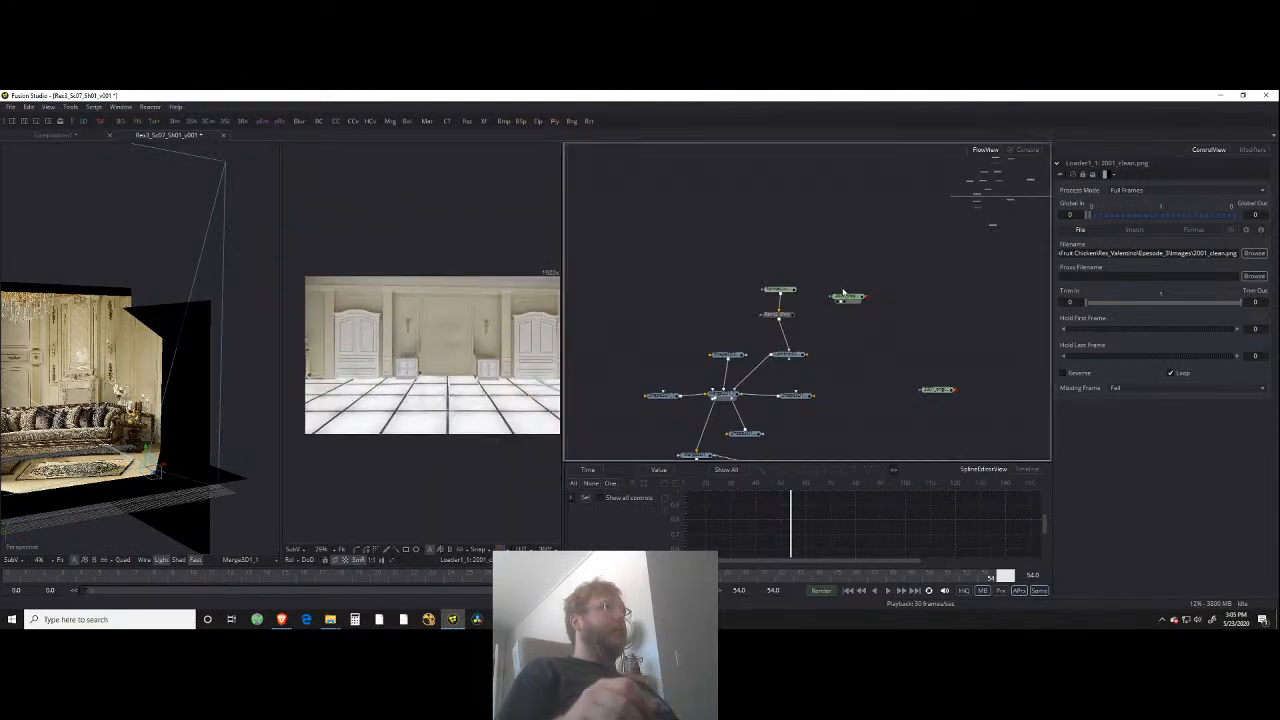
left_click_drag(845, 298, 755, 268)
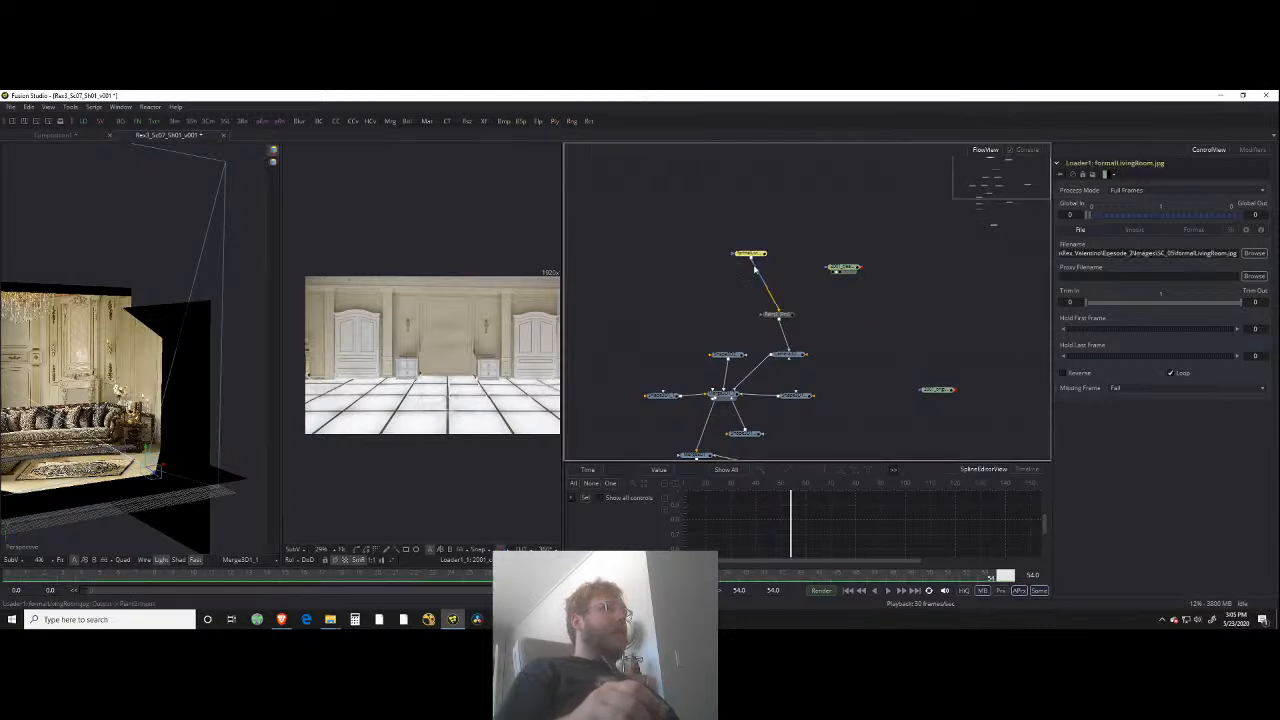
left_click_drag(814, 341, 800, 354)
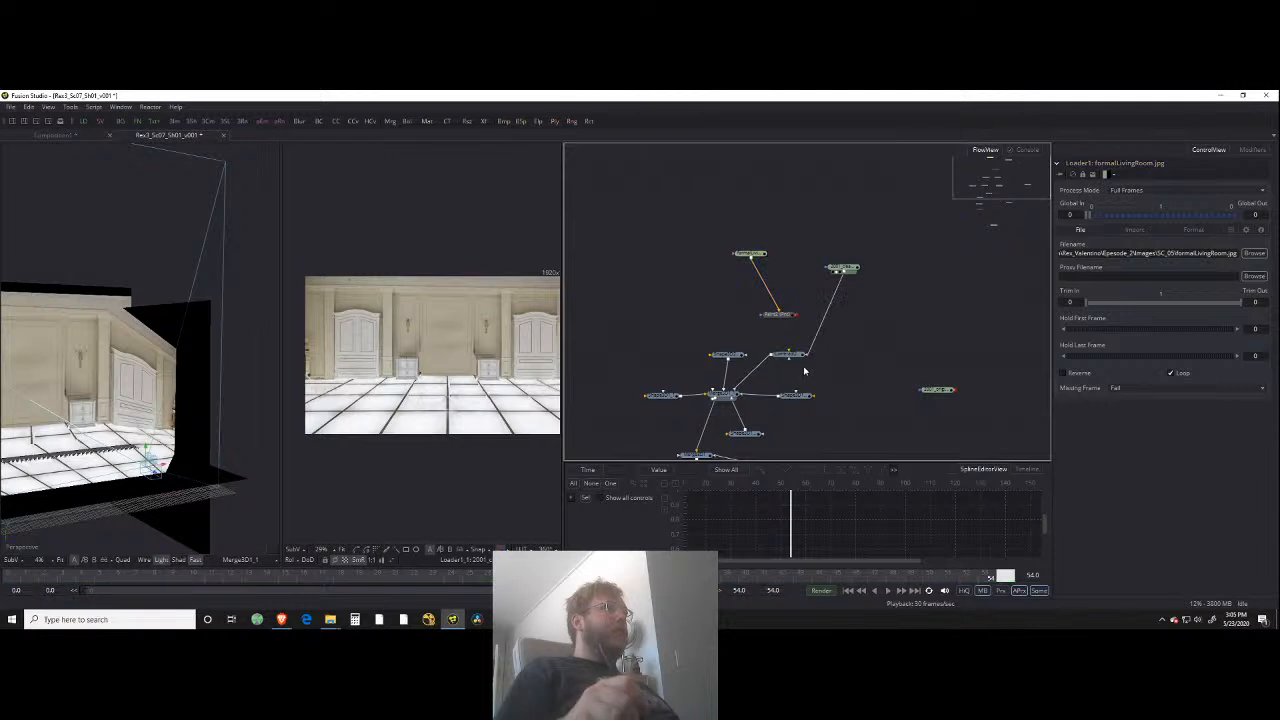
Step: Widen both viewers to give the 3D scene more room beside the node tree
left_click_drag(112, 343, 420, 356)
scroll(214, 345, "down", 3)
left_click(558, 350)
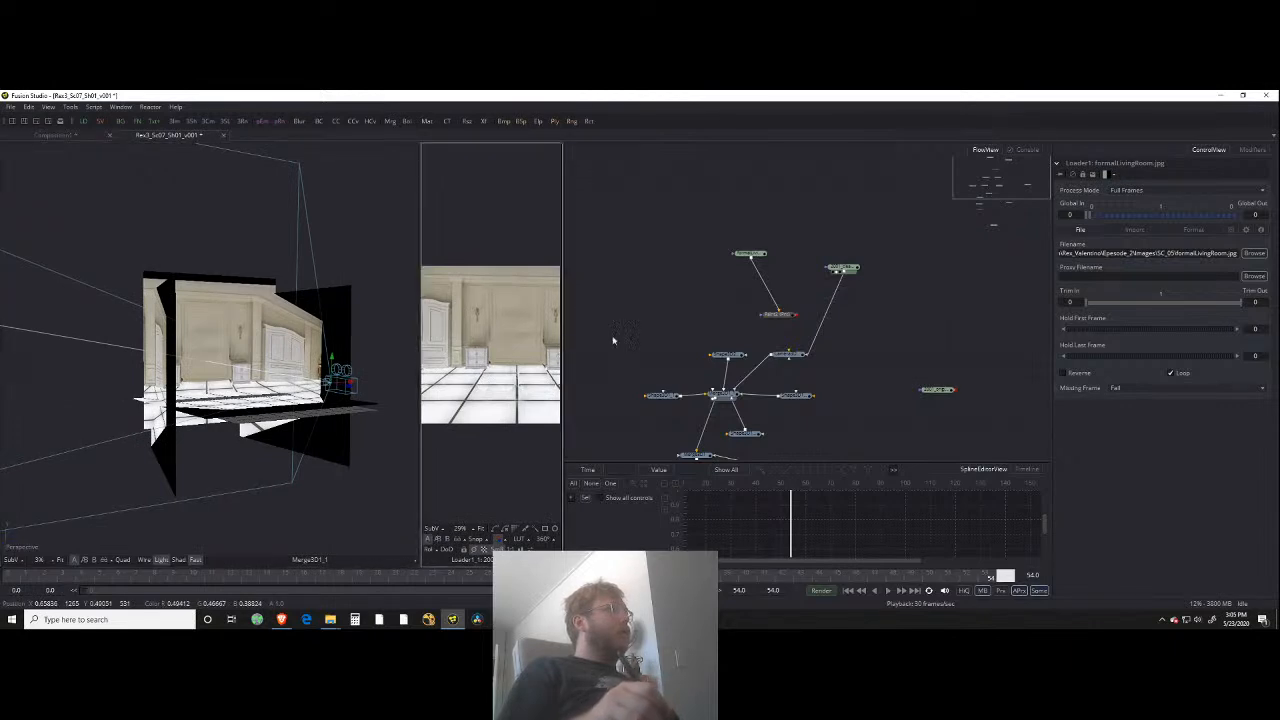
left_click_drag(565, 350, 823, 345)
Step: Examine the room planes with the projected 2001_clean image from different angles and distances
left_click_drag(443, 381, 344, 376)
left_click(392, 362)
scroll(446, 402, "down", 5)
scroll(500, 388, "up", 5)
scroll(502, 390, "down", 4)
scroll(432, 424, "up", 4)
scroll(435, 414, "down", 3)
scroll(420, 425, "up", 3)
Step: Select the floor plane and increase its size to about 3.2 so it extends farther into the projection
left_click(344, 376)
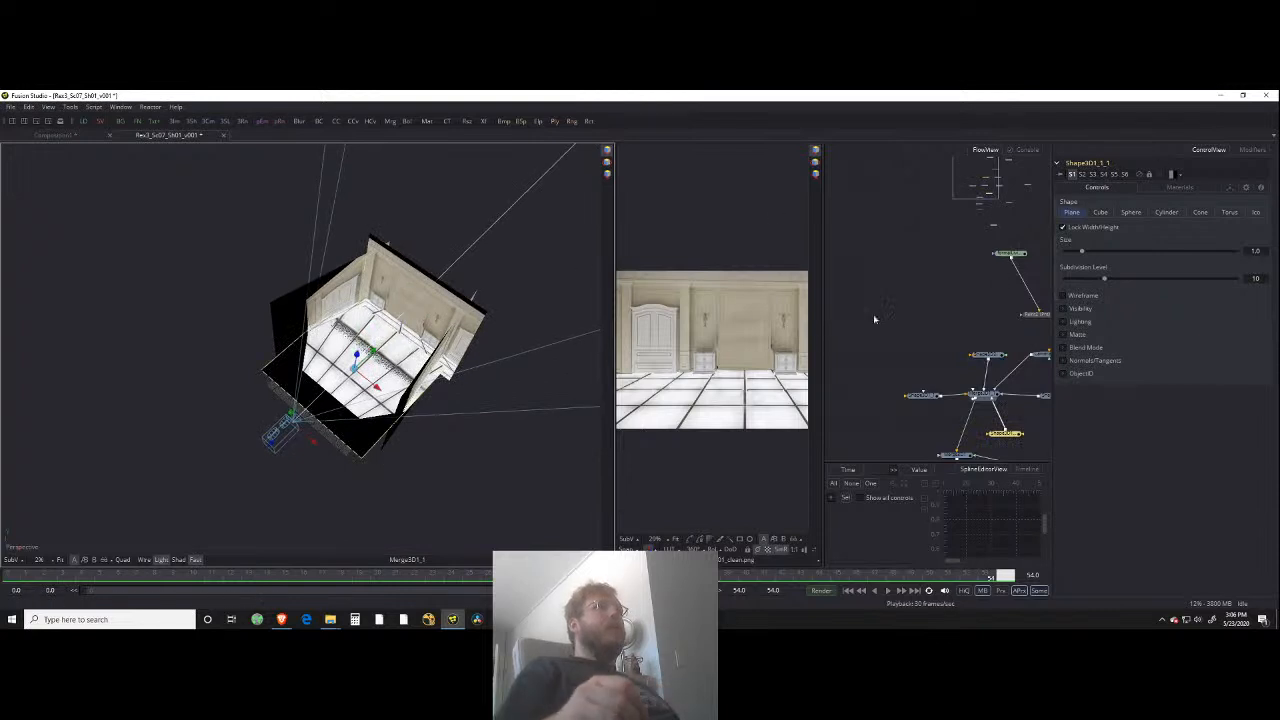
left_click(1229, 188)
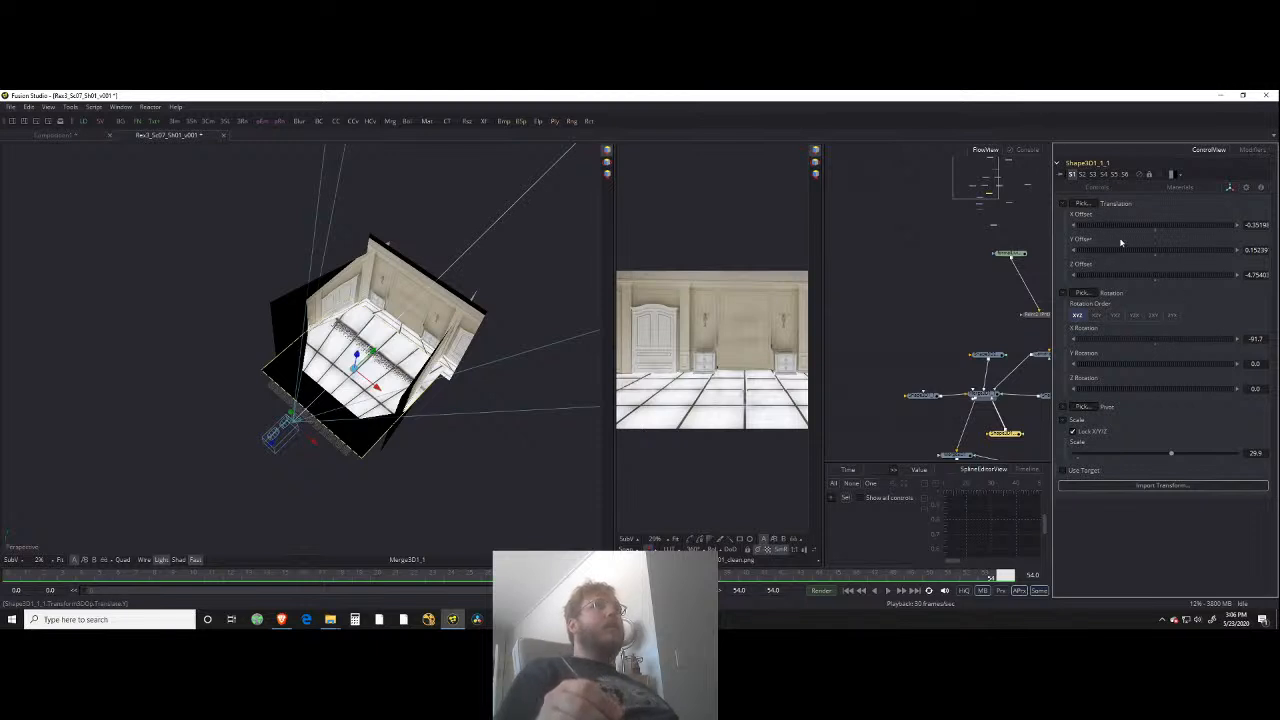
left_click(1098, 187)
left_click_drag(1082, 253, 1119, 253)
left_click_drag(373, 355, 446, 285)
left_click_drag(480, 366, 322, 370)
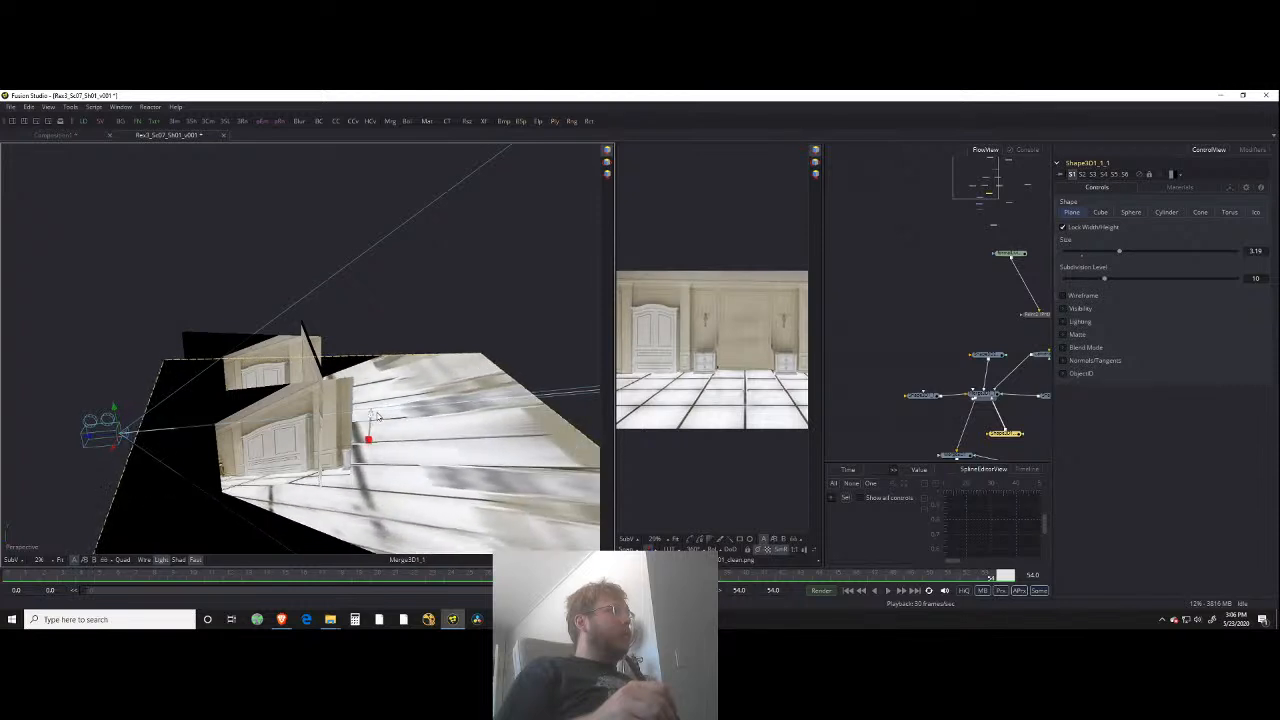
left_click_drag(378, 415, 379, 413)
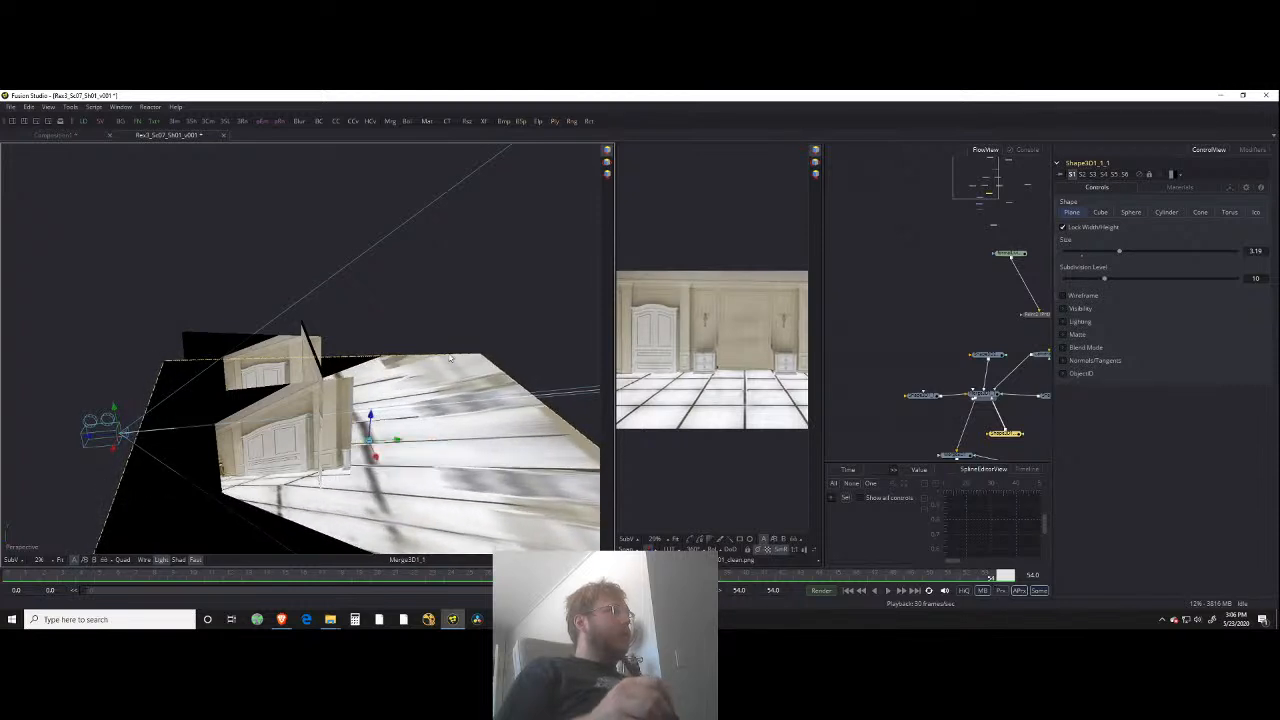
left_click_drag(472, 420, 468, 384)
left_click_drag(640, 353, 699, 347)
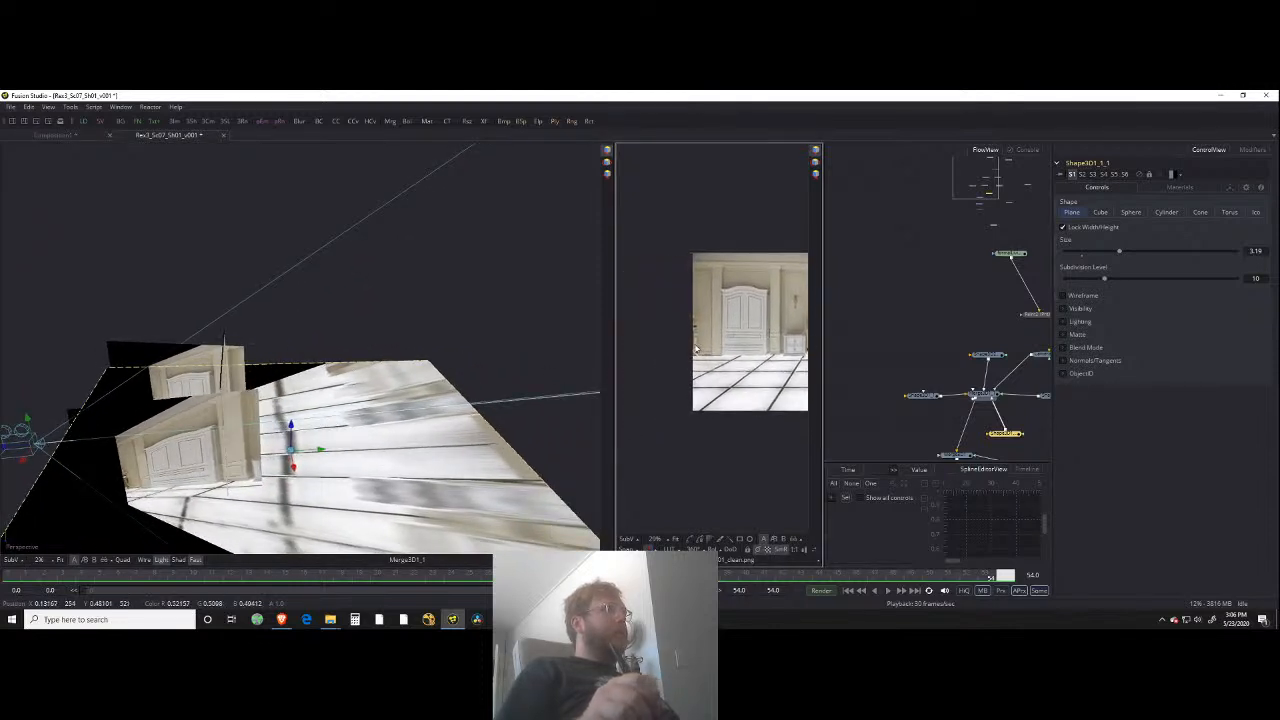
Step: Enlarge the back wall plane to size 4.3 and shift it along its depth axis
left_click_drag(336, 387, 310, 430)
left_click(367, 386)
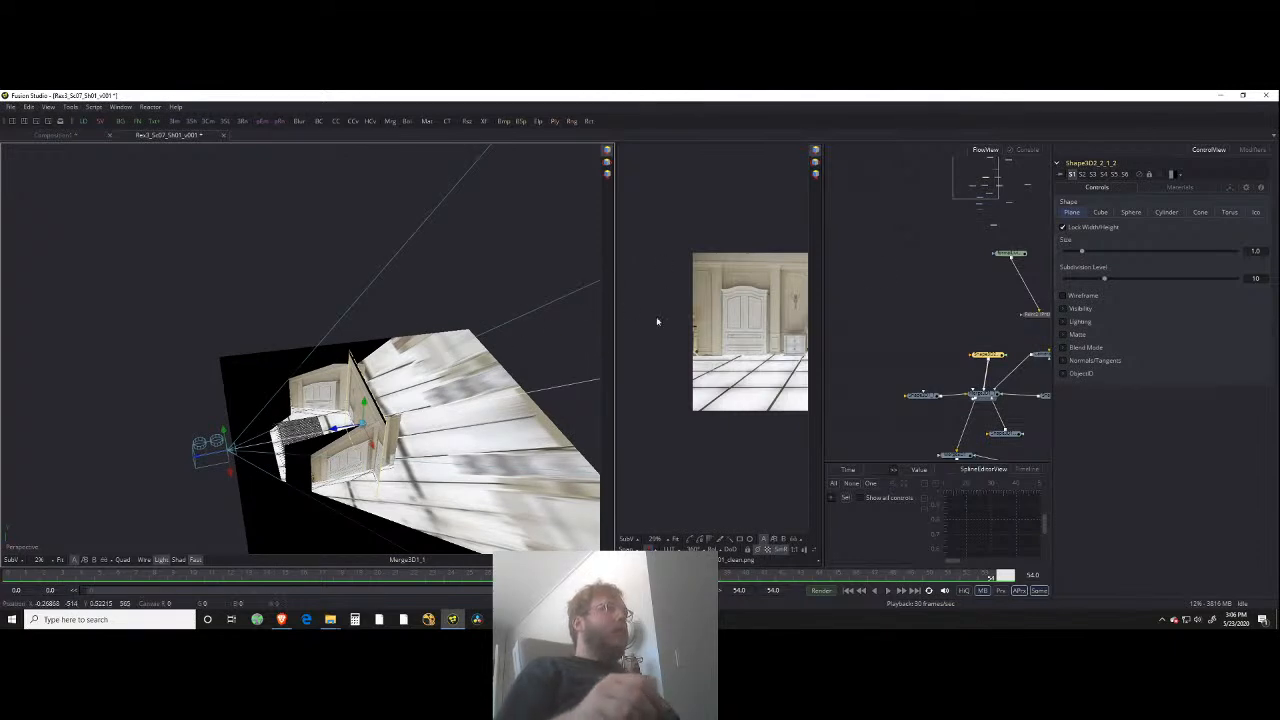
left_click_drag(1083, 253, 1138, 253)
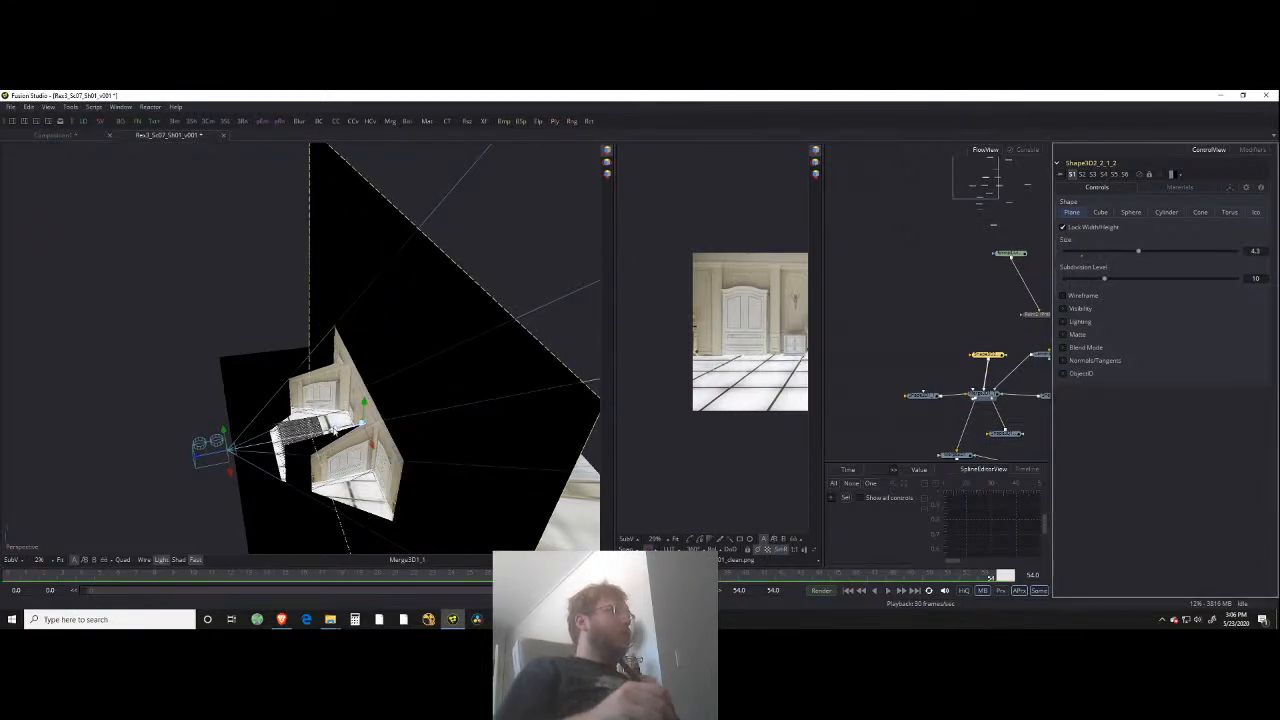
left_click_drag(335, 430, 281, 407)
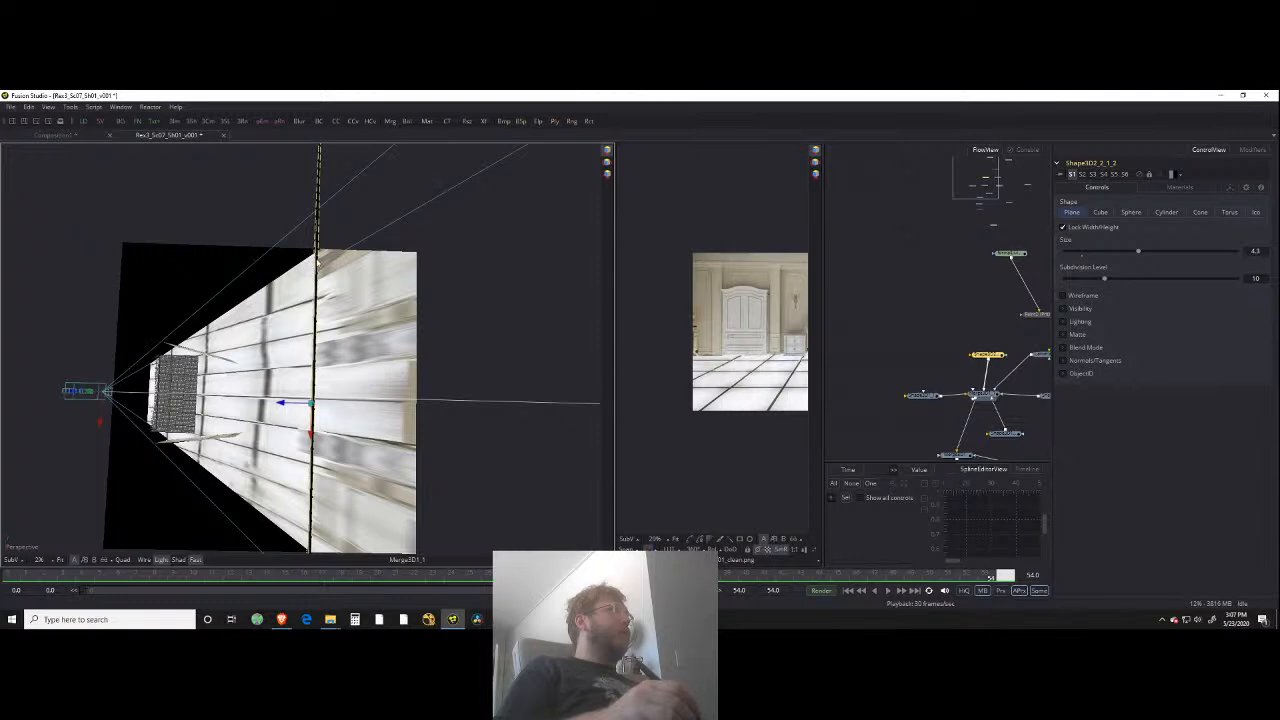
left_click_drag(337, 413, 377, 229)
left_click_drag(343, 392, 363, 413)
Step: Select the right wall plane, change its shape to Cube and reduce its size
left_click_drag(797, 319, 638, 328)
left_click_drag(301, 385, 381, 345)
left_click(465, 354)
left_click(1100, 212)
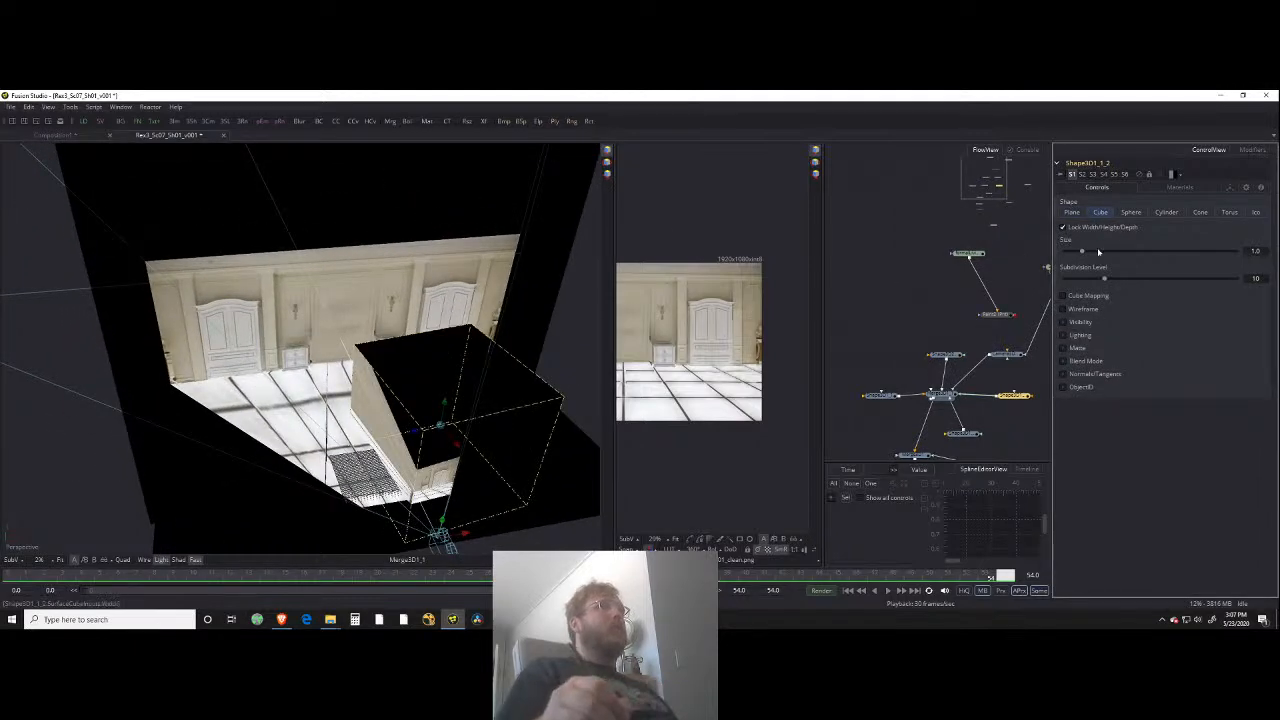
left_click_drag(1082, 254, 1070, 254)
Step: Unlock the cube's X/Y/Z scale and reset its X and Y scale to 1.0
left_click(1229, 188)
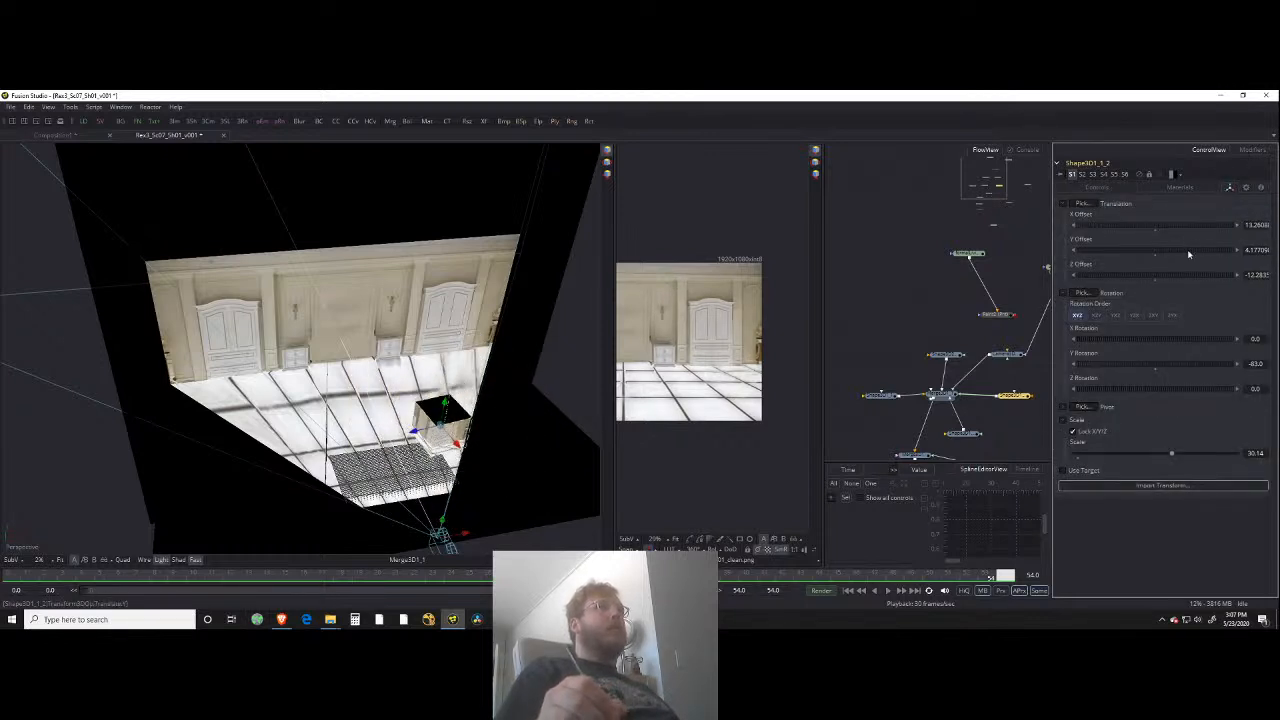
left_click(1073, 432)
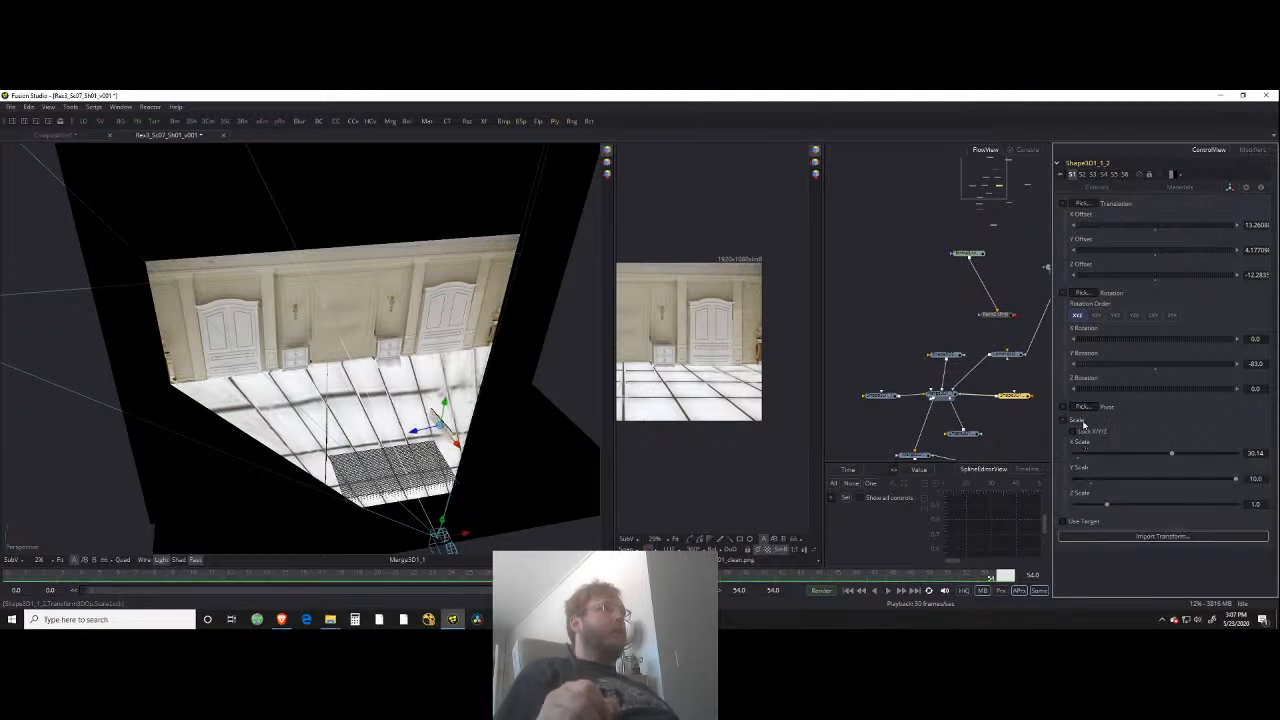
left_click_drag(519, 411, 886, 405)
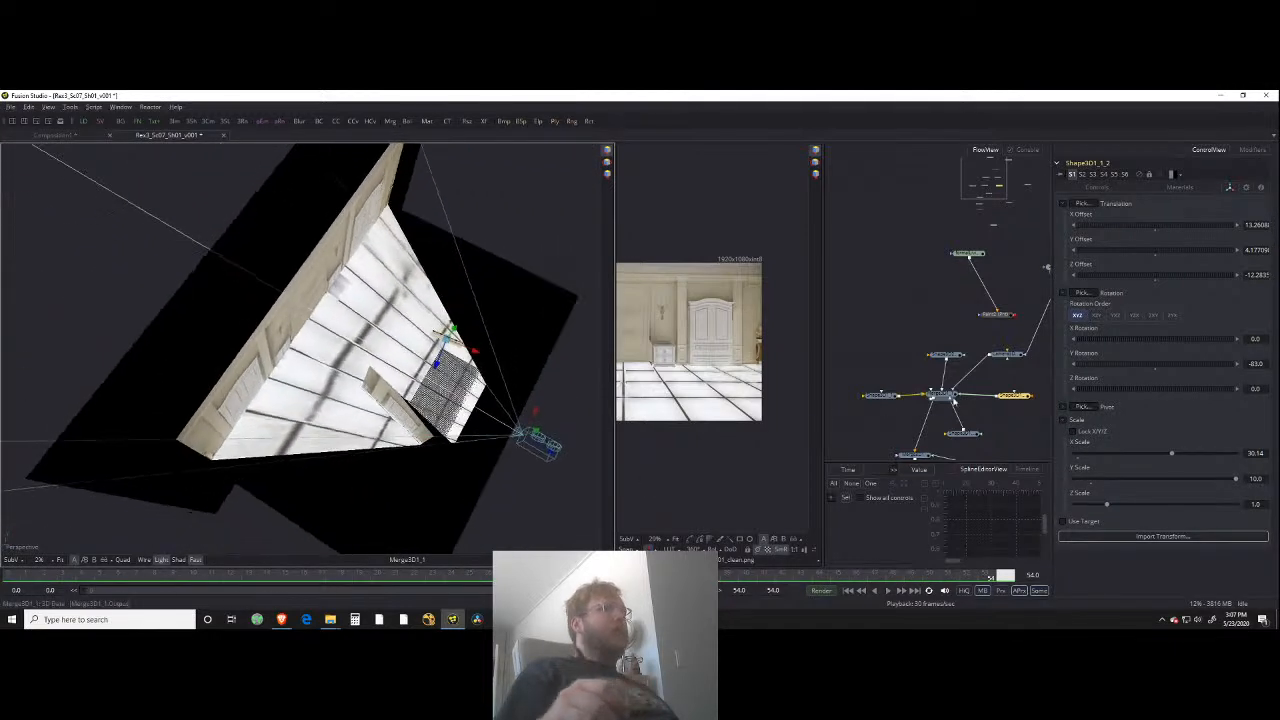
double_click(1082, 455)
double_click(1092, 478)
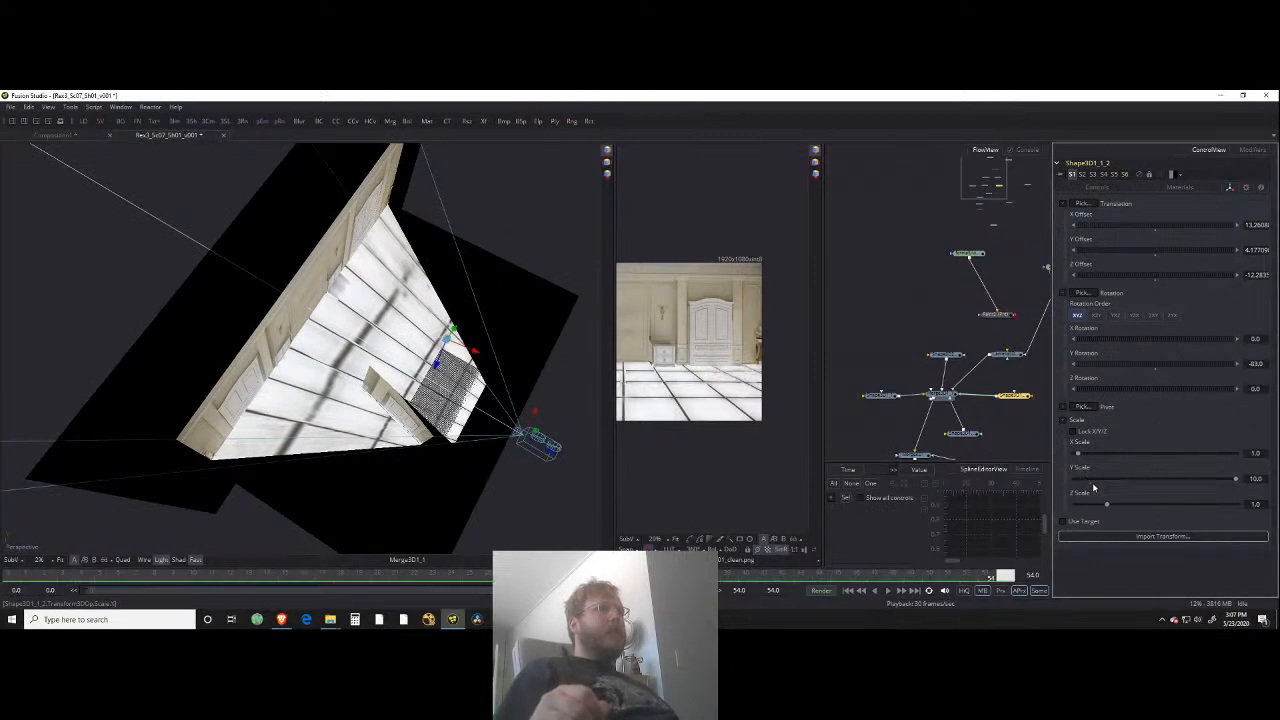
Step: Move the cube to the nightstand beside the wardrobe on the back wall, about 13.75 in X and -45.18 in Z, with Y rotation 0
left_click_drag(590, 400, 475, 357)
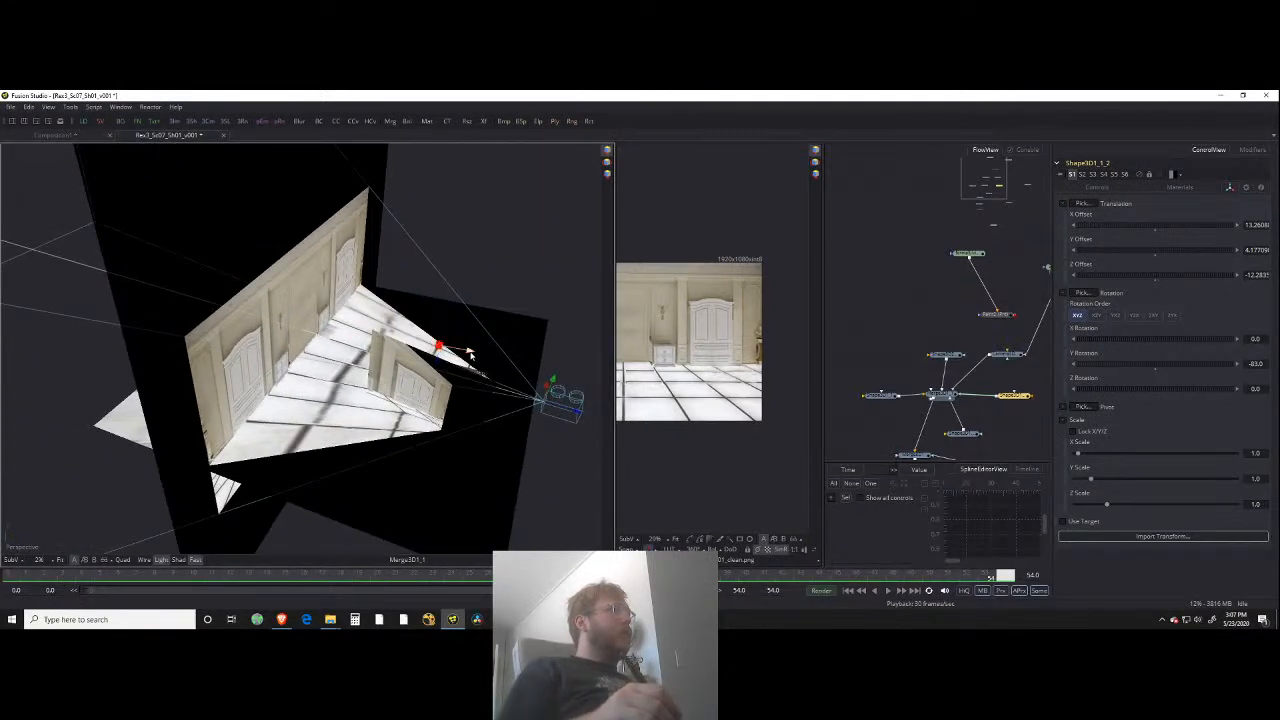
left_click_drag(366, 348, 386, 438)
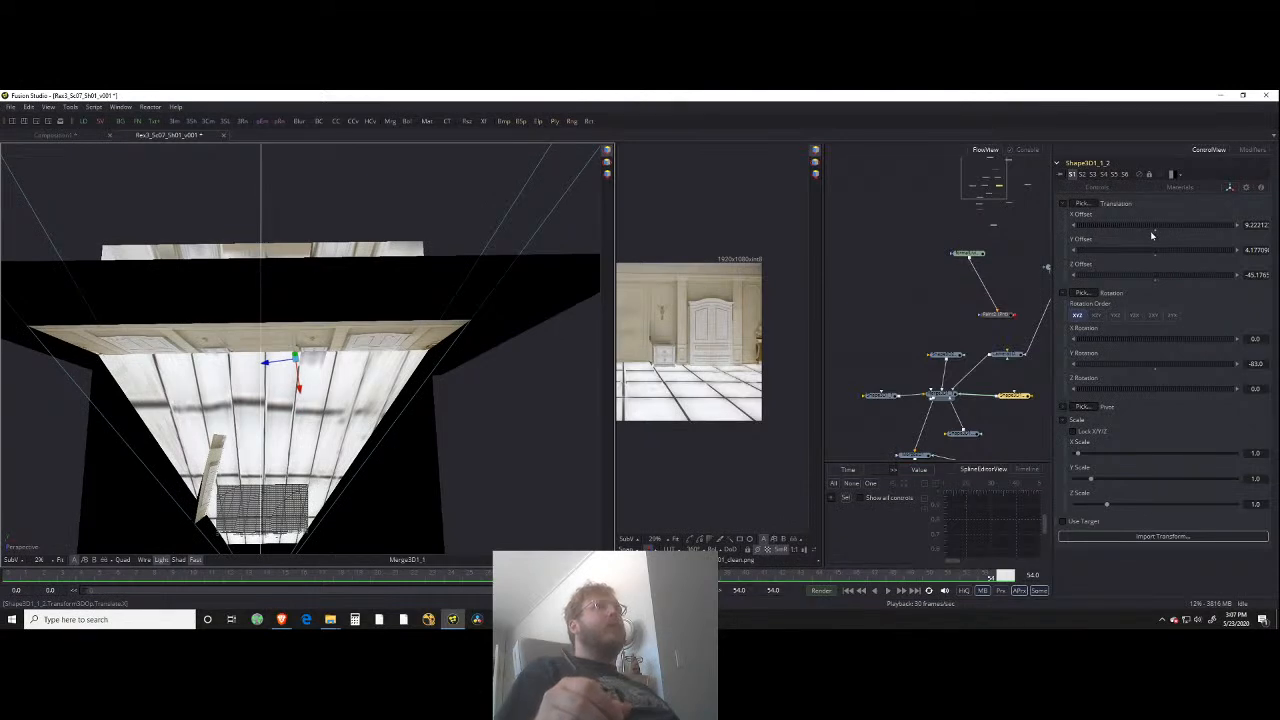
double_click(1155, 372)
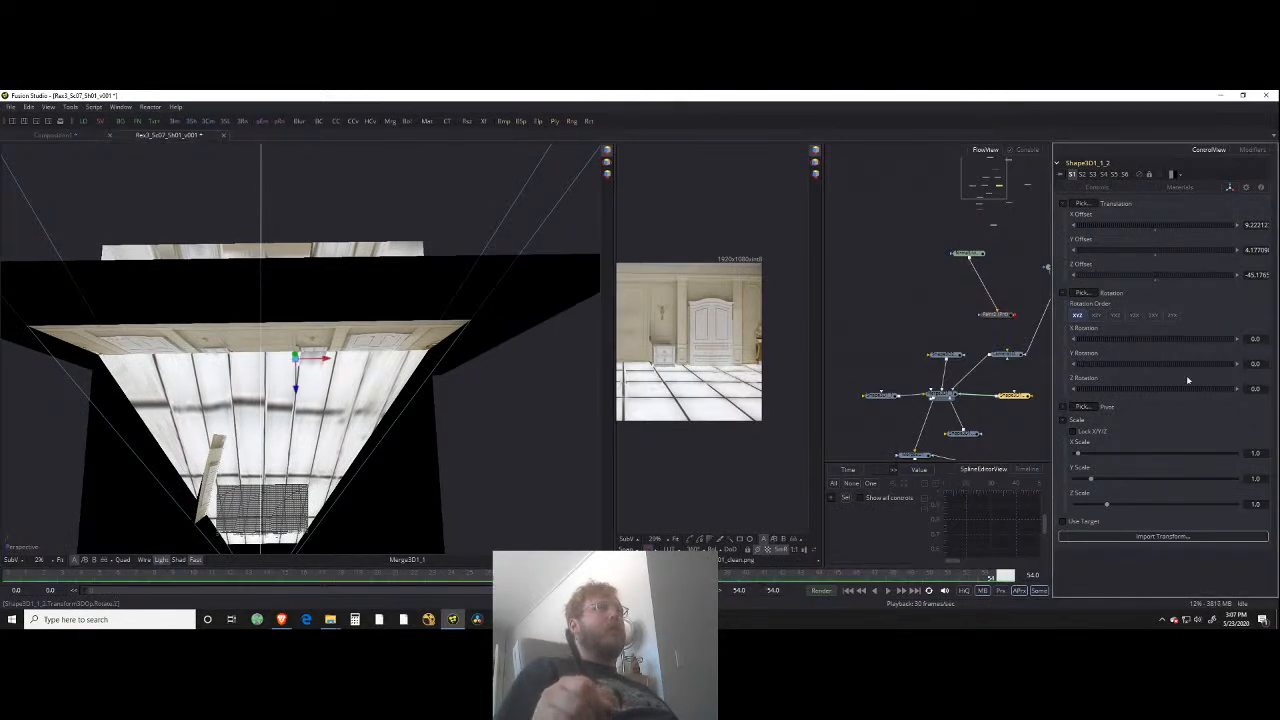
left_click_drag(414, 303, 384, 370)
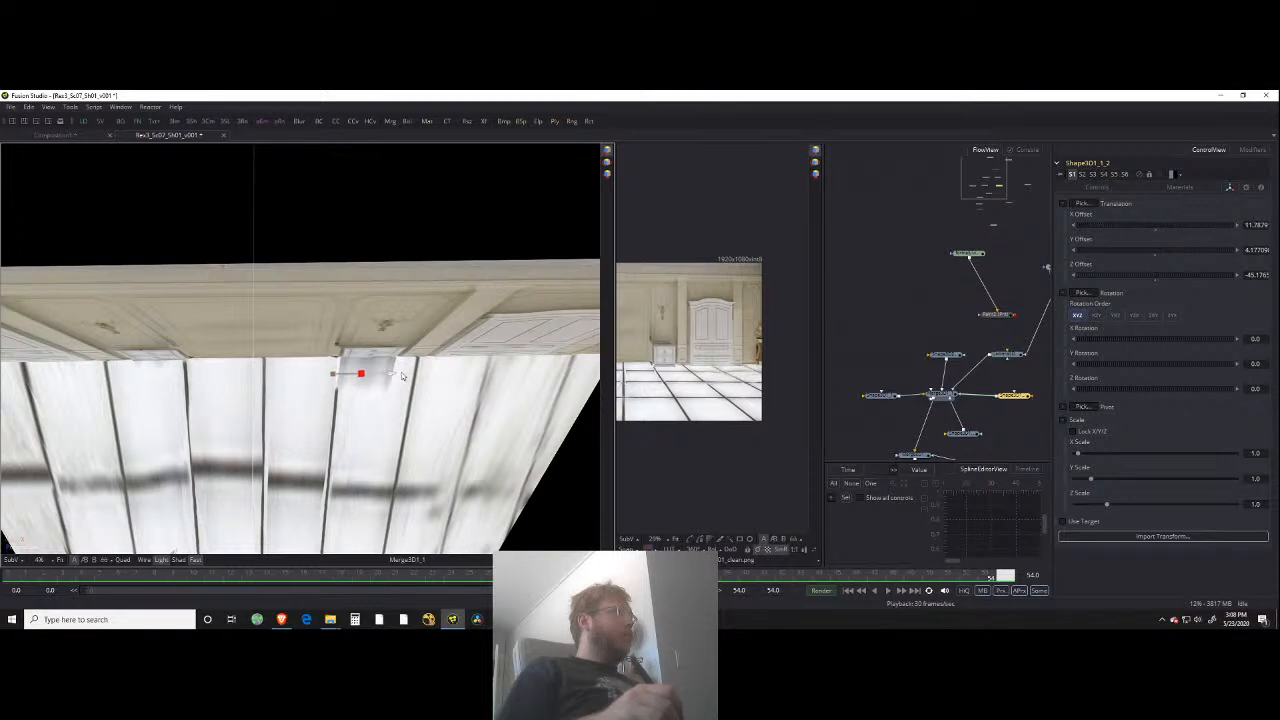
mouse_move(411, 387)
left_mouse_down()
mouse_move(414, 262)
mouse_move(452, 322)
mouse_move(394, 370)
left_mouse_up()
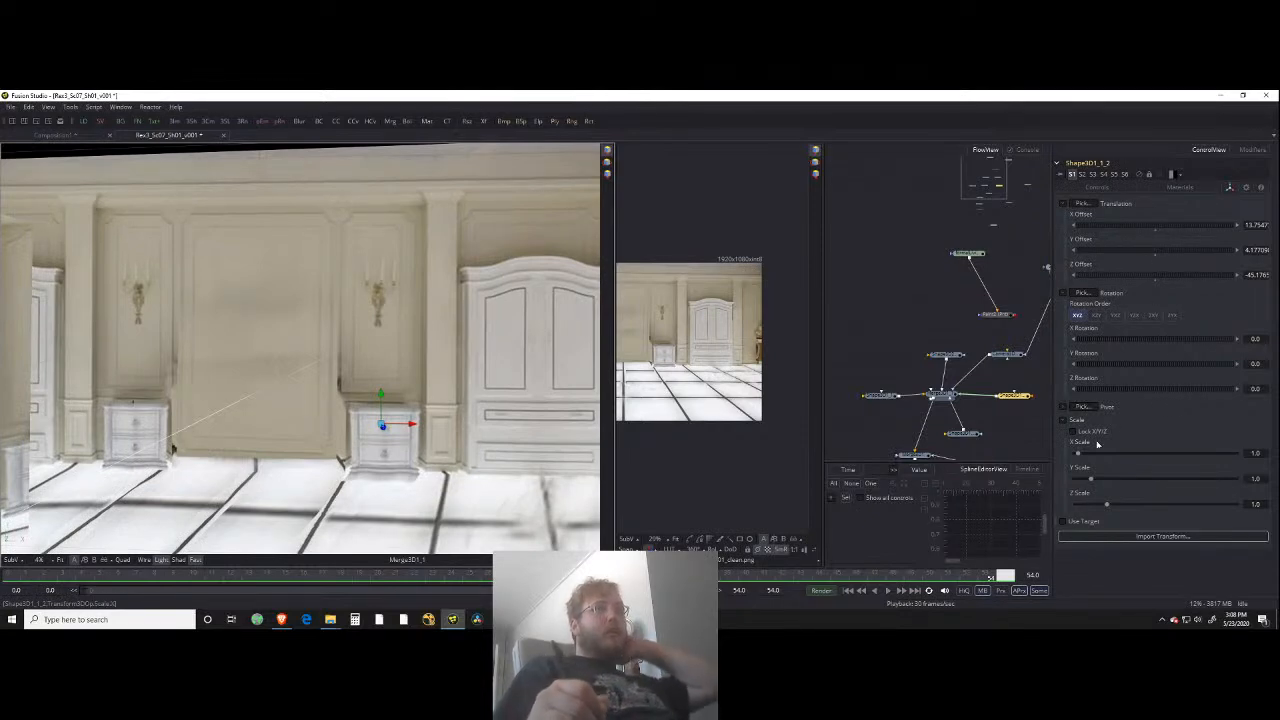
Step: Scale the cube up to nightstand proportions: X about 25.6, Y 35 and Z 15
left_click_drag(1080, 456, 1088, 457)
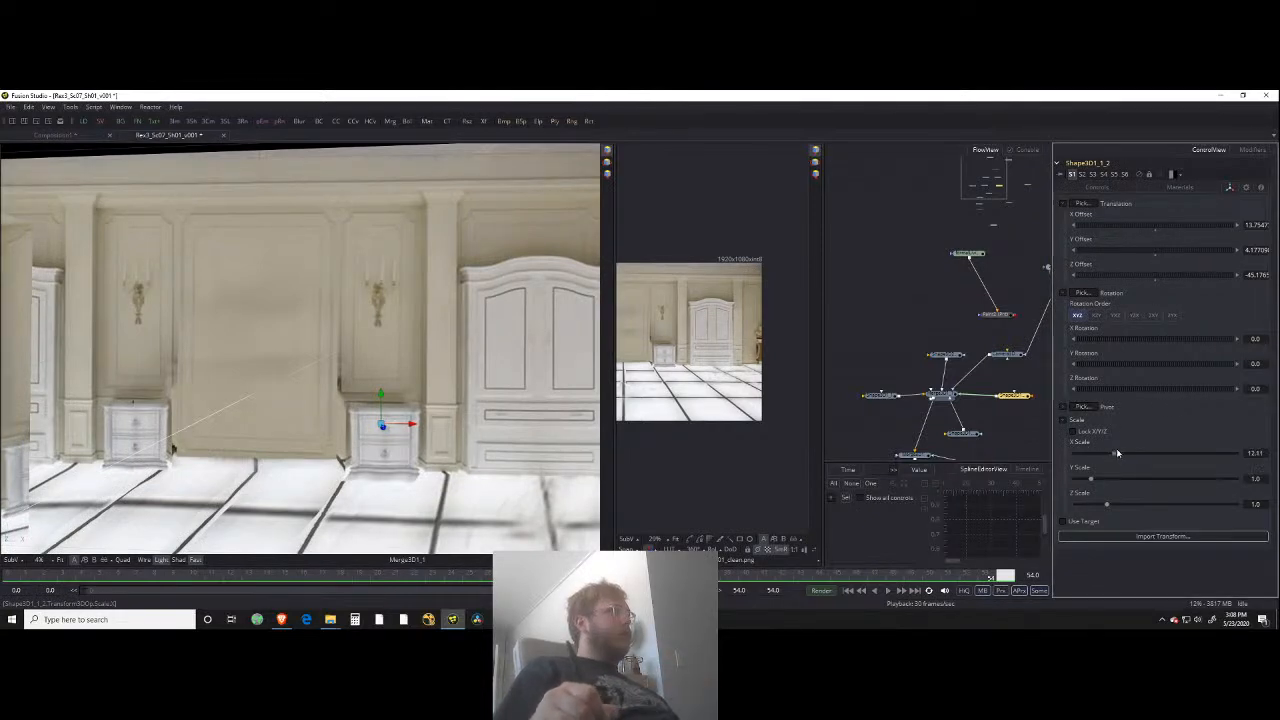
left_click_drag(450, 425, 463, 393)
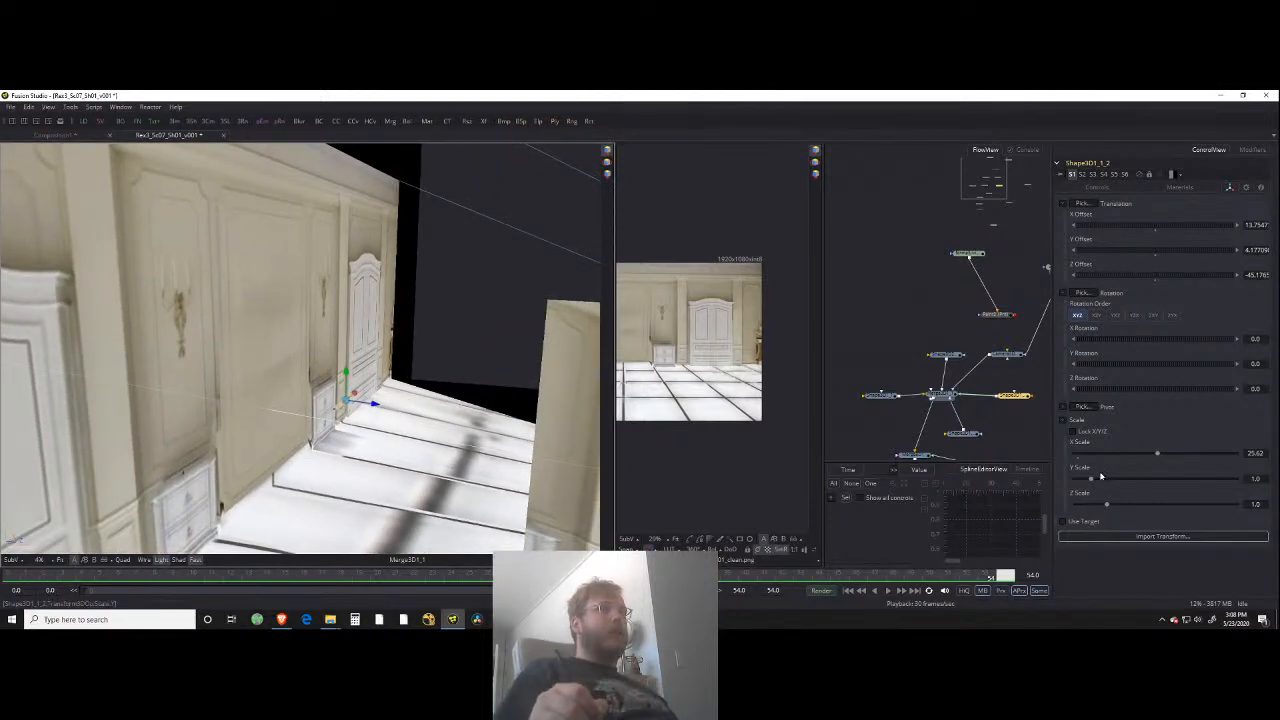
left_click_drag(1094, 481, 1105, 481)
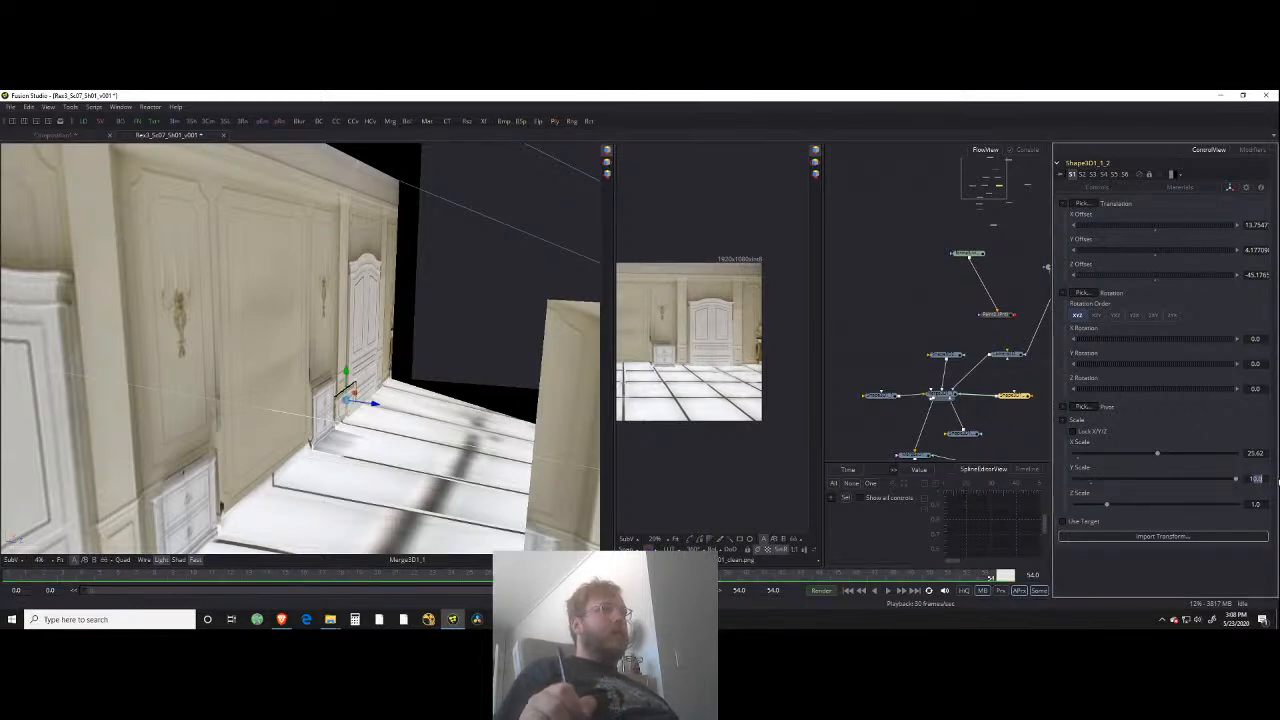
key("Tab")
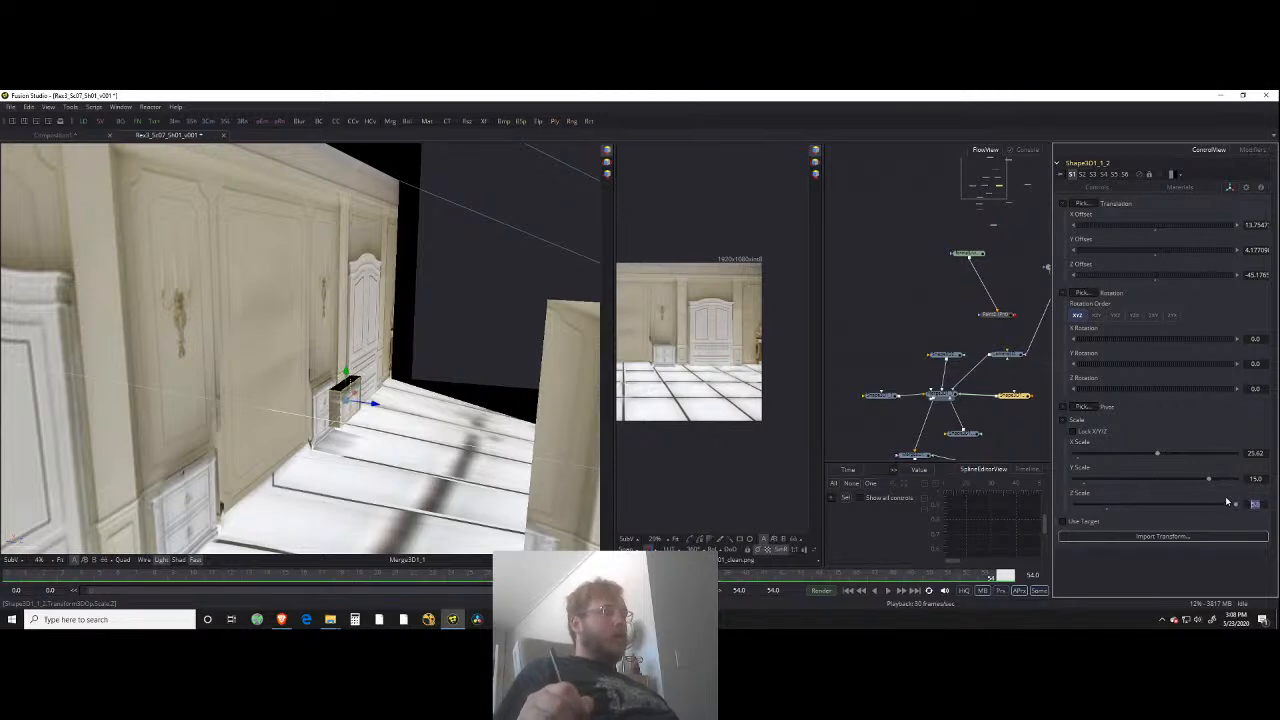
key("Tab")
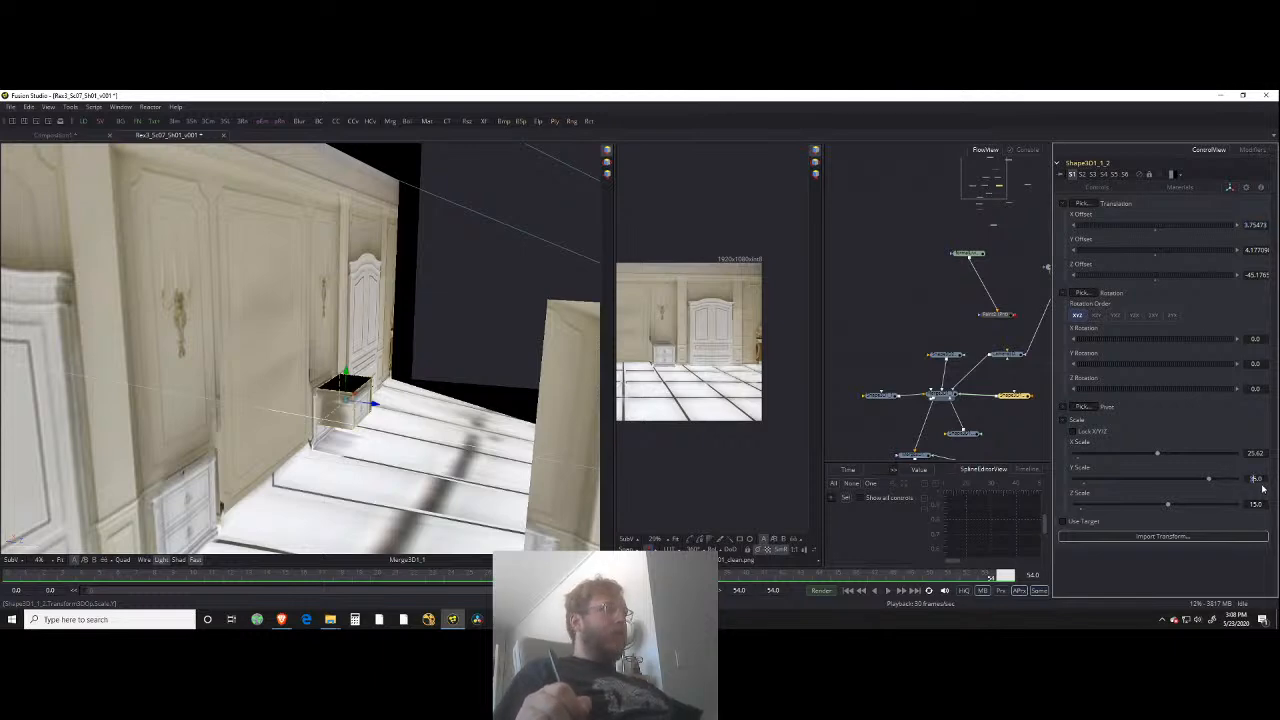
key("Tab")
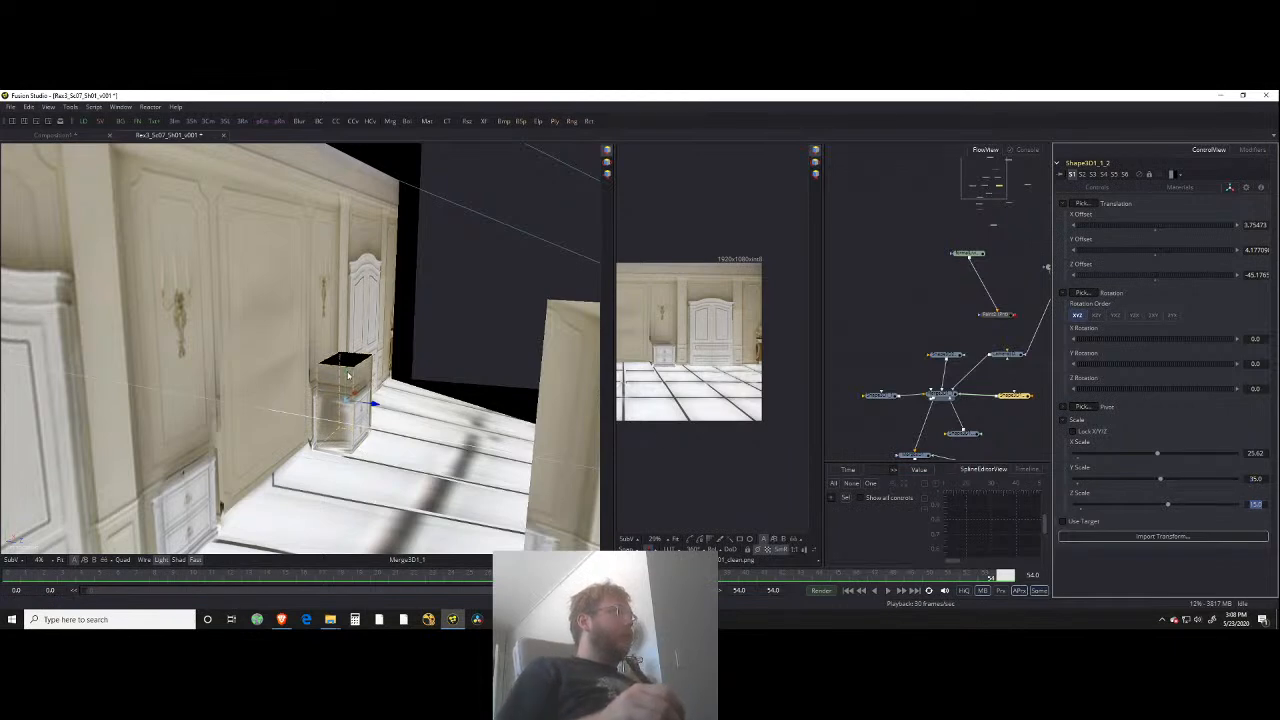
Step: Lower the cube, set its X scale to about 20 and Y rotation to -8, and push it back to about -46.66 in Z
left_click_drag(348, 375, 348, 403)
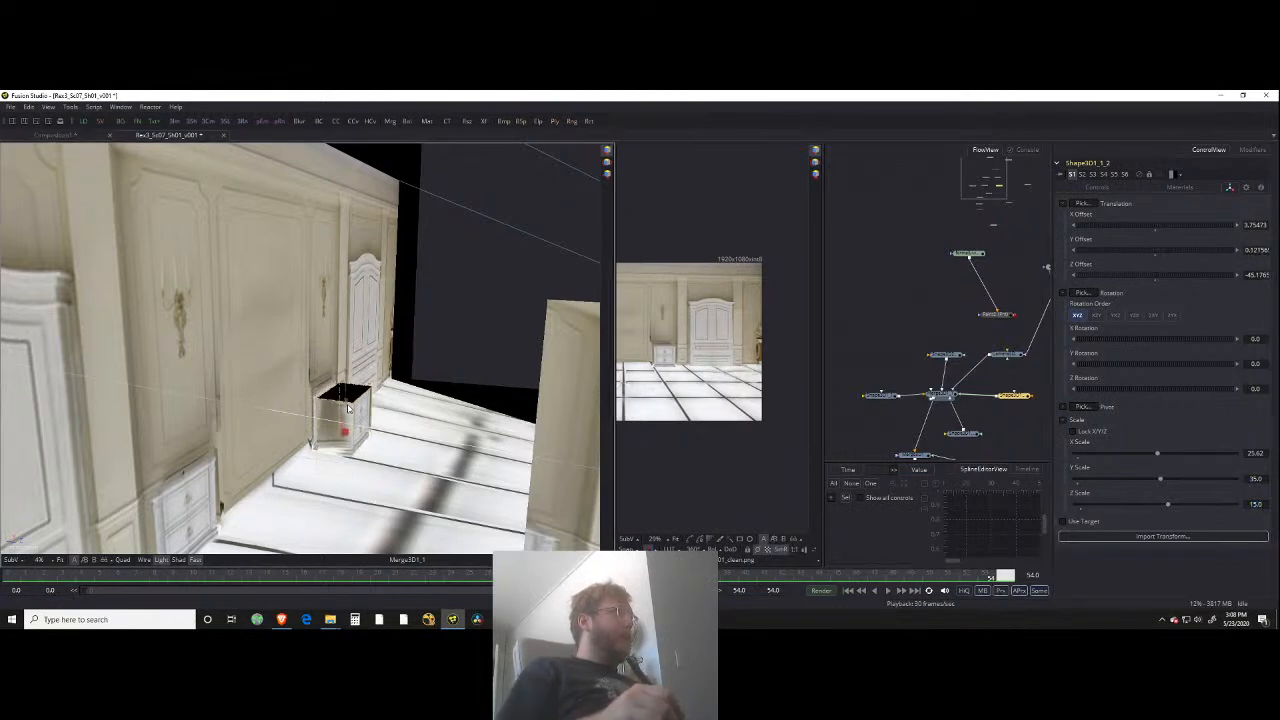
left_click_drag(437, 405, 398, 464)
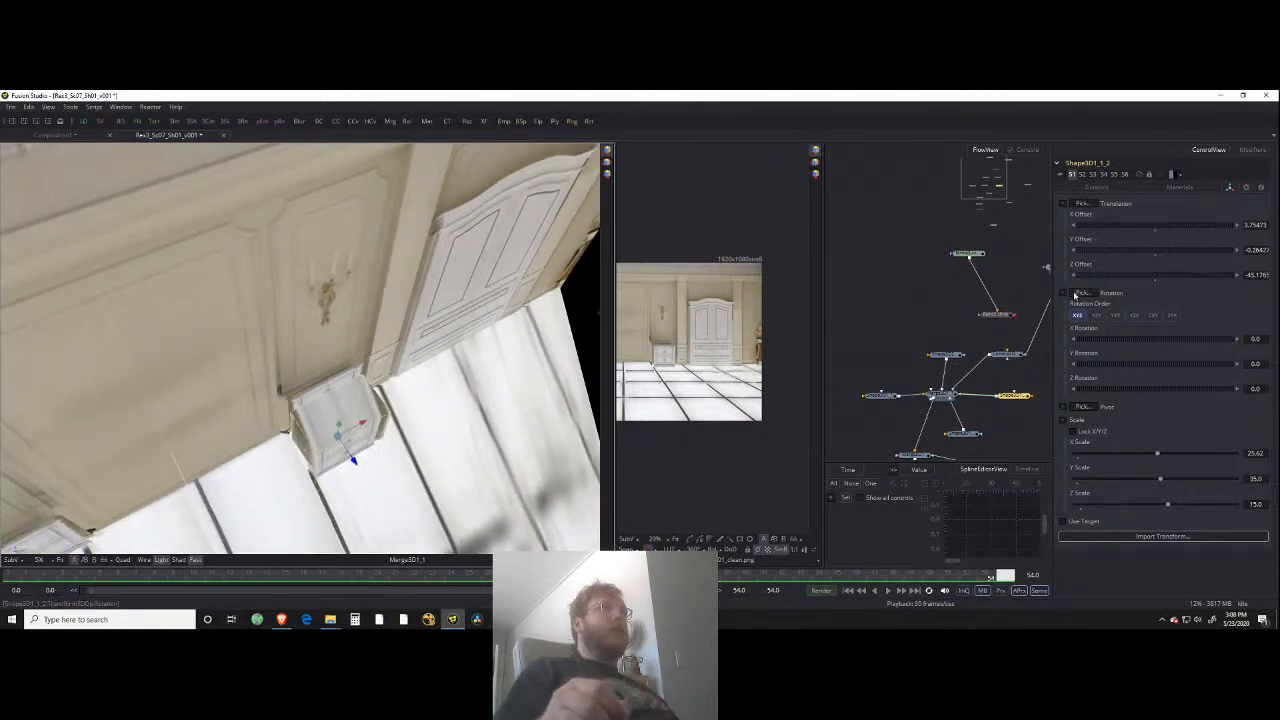
left_click_drag(1157, 456, 1140, 454)
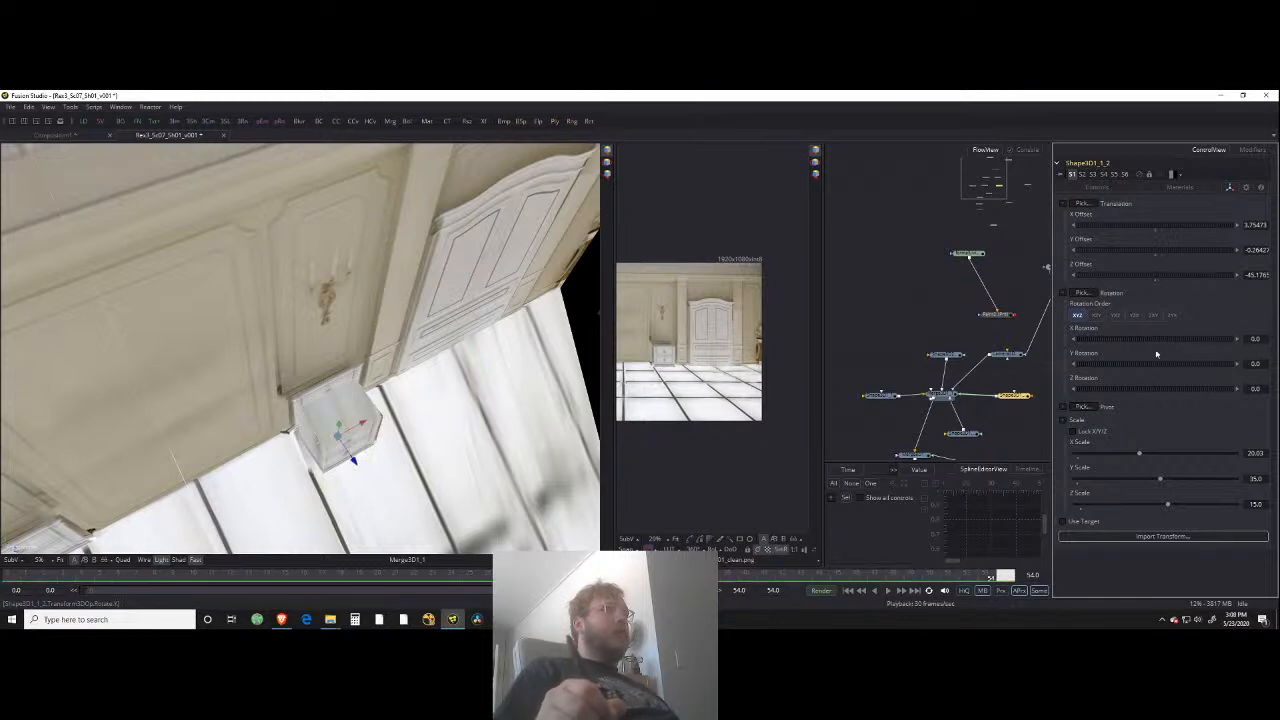
left_click_drag(1143, 366, 1145, 368)
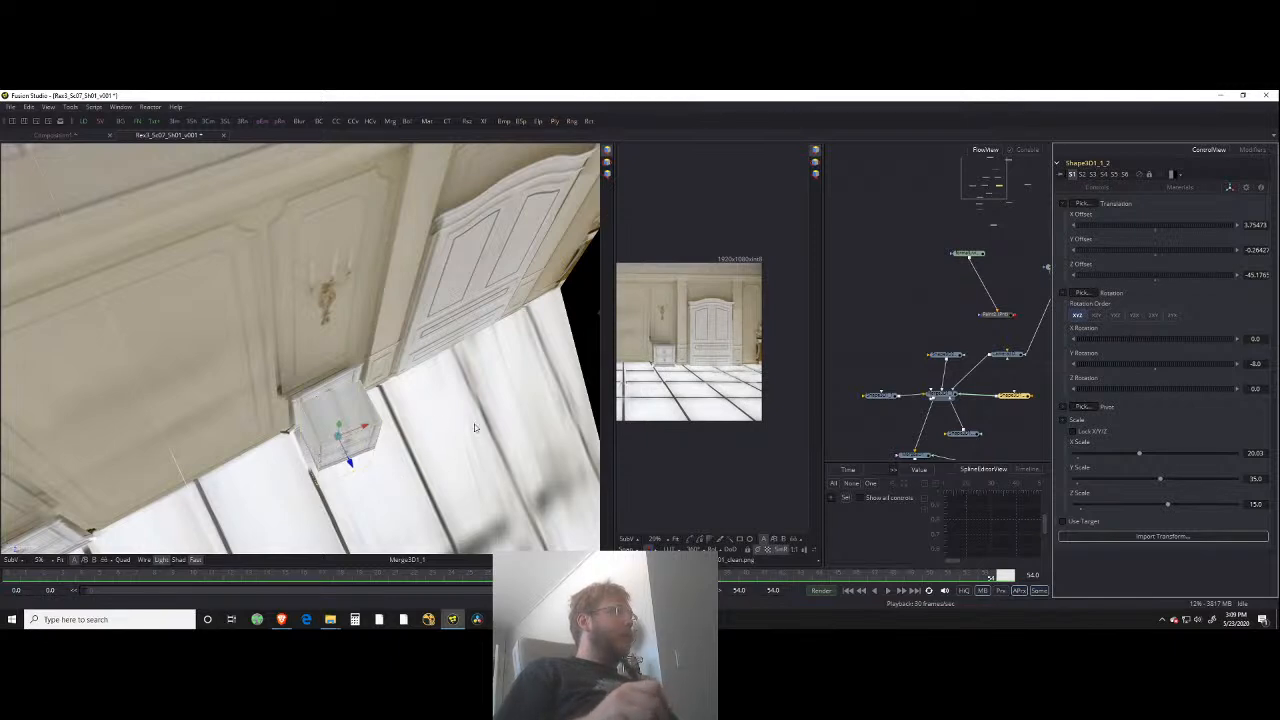
left_click_drag(1132, 365, 1136, 367)
left_click_drag(461, 425, 465, 374)
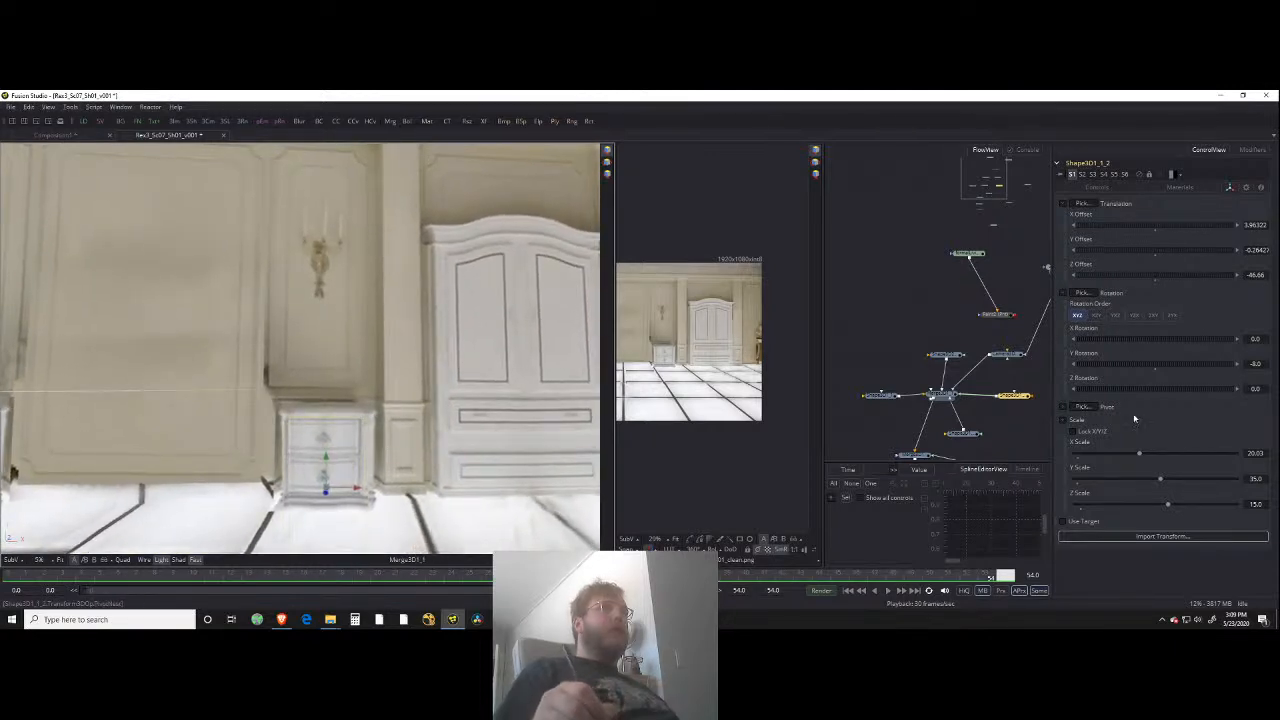
Step: Fine-tune the nightstand cube to X scale 20.81, Y scale 37.3 and X rotation 1.1
left_click_drag(1139, 456, 1140, 456)
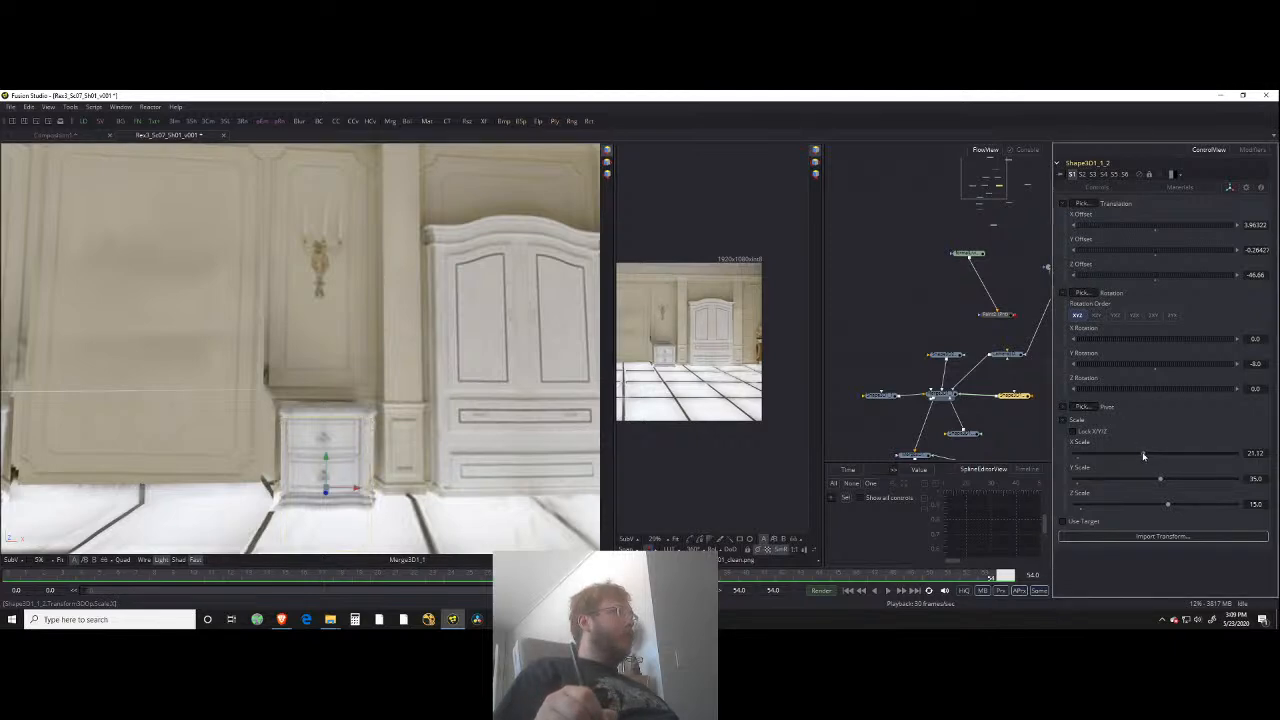
left_click_drag(1143, 456, 1141, 470)
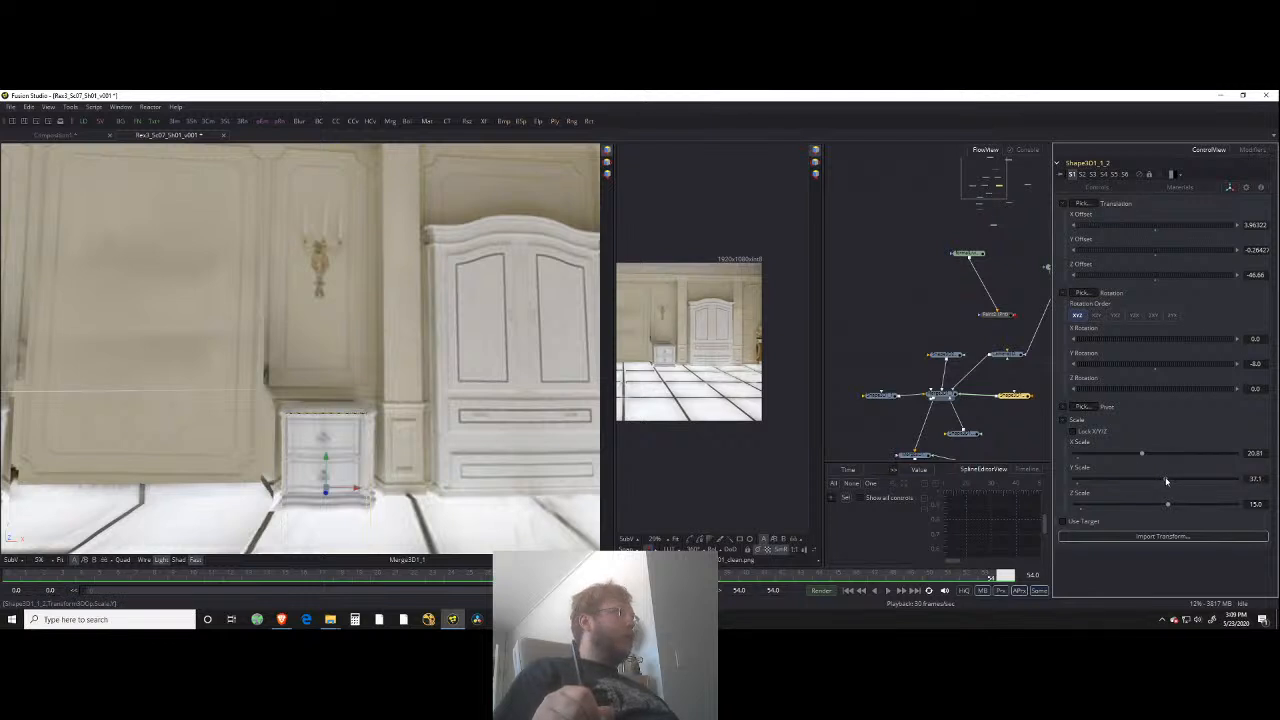
left_click_drag(1168, 481, 1166, 481)
left_click_drag(404, 424, 326, 437)
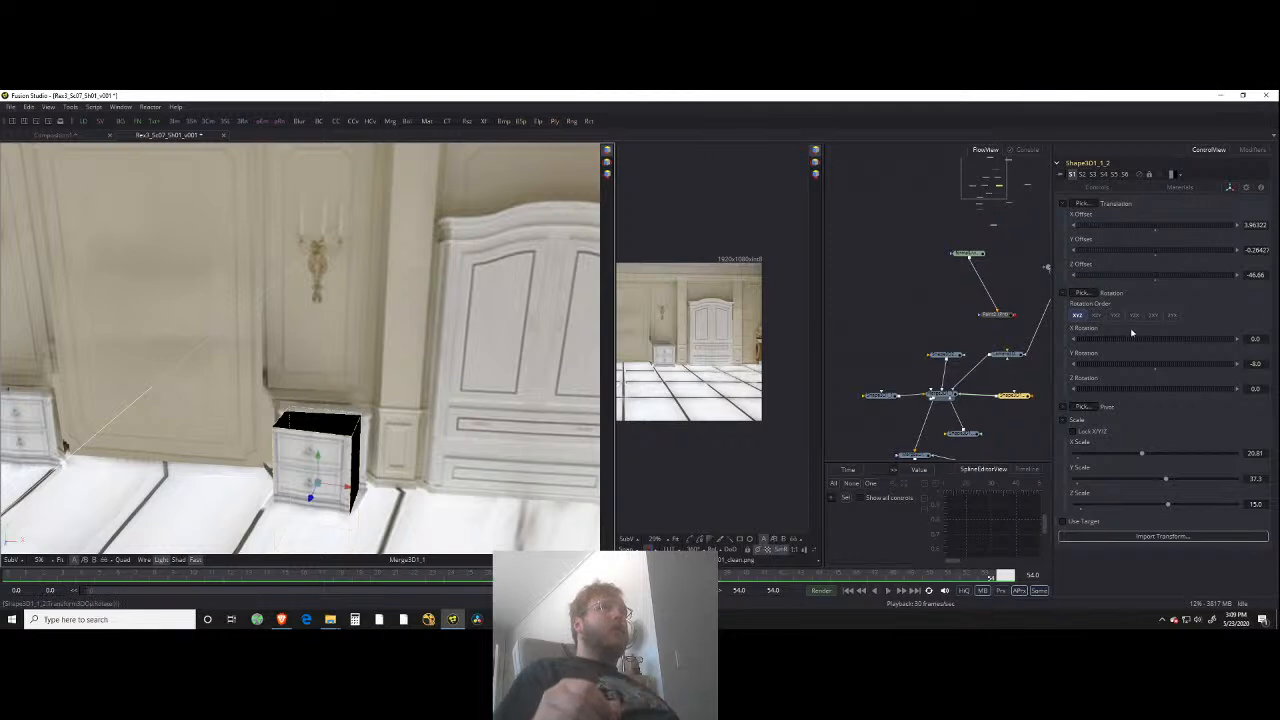
left_click_drag(1150, 342, 1152, 345)
left_click_drag(425, 365, 499, 460)
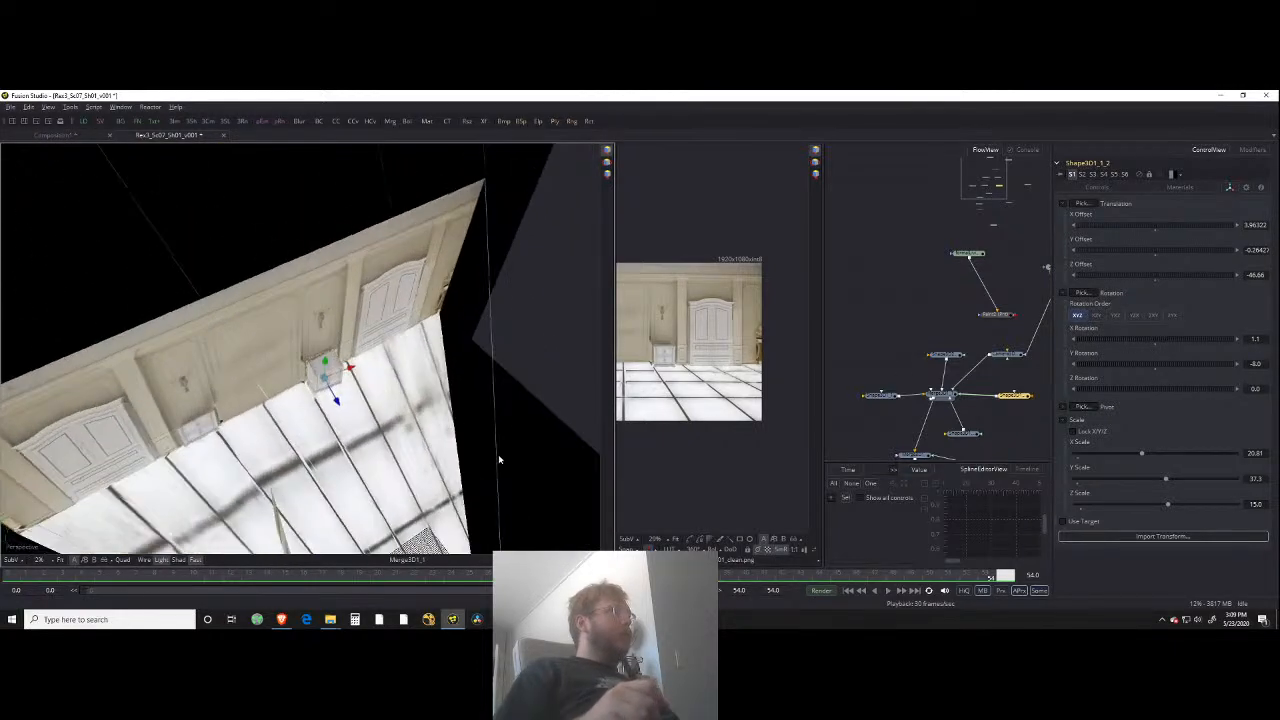
Step: Duplicate the nightstand cube node, connect the copy to the 3D merge and select it
left_click(1003, 420)
left_click(1013, 397)
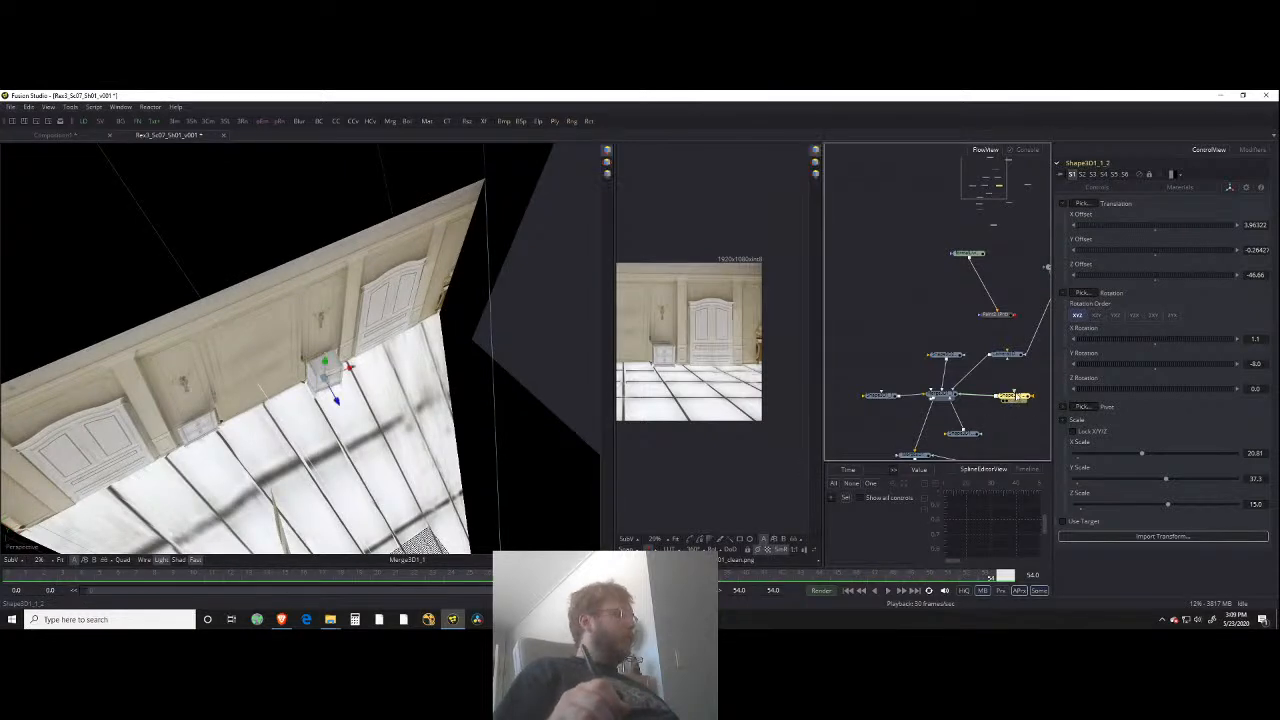
left_click(1009, 420)
key("ctrl+v")
left_click_drag(980, 403, 880, 351)
left_click(947, 391)
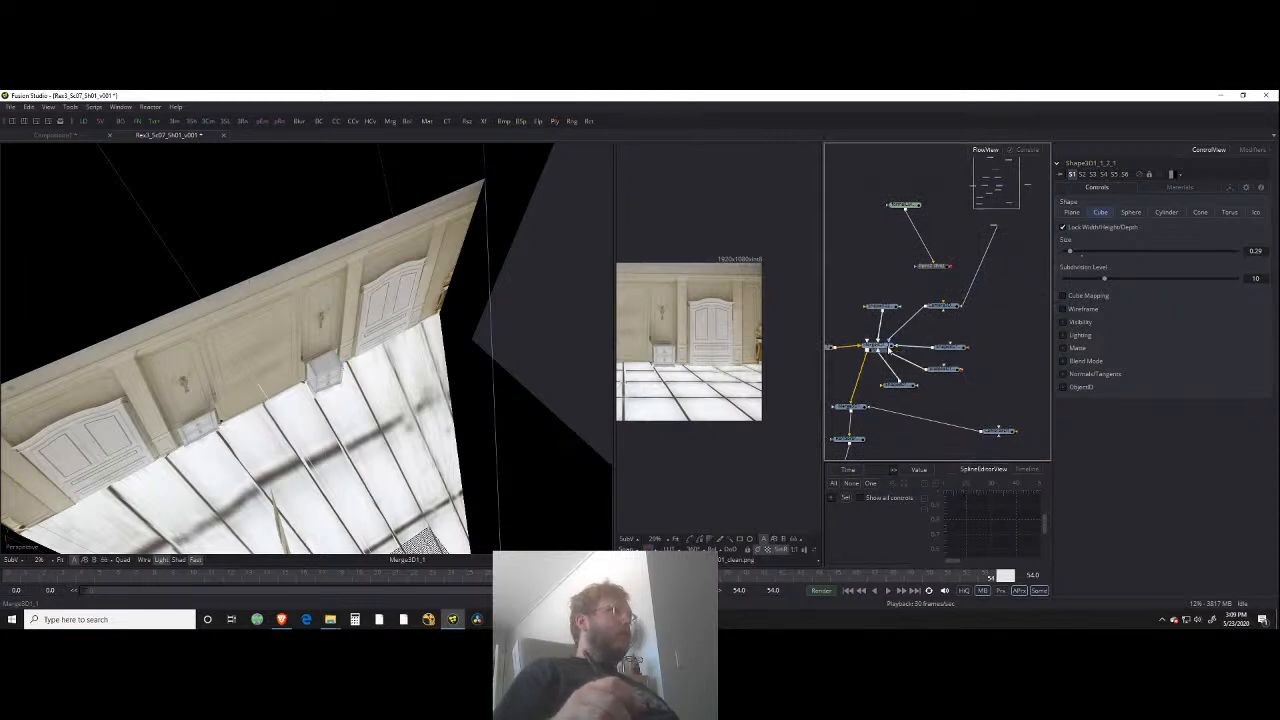
left_click(945, 370)
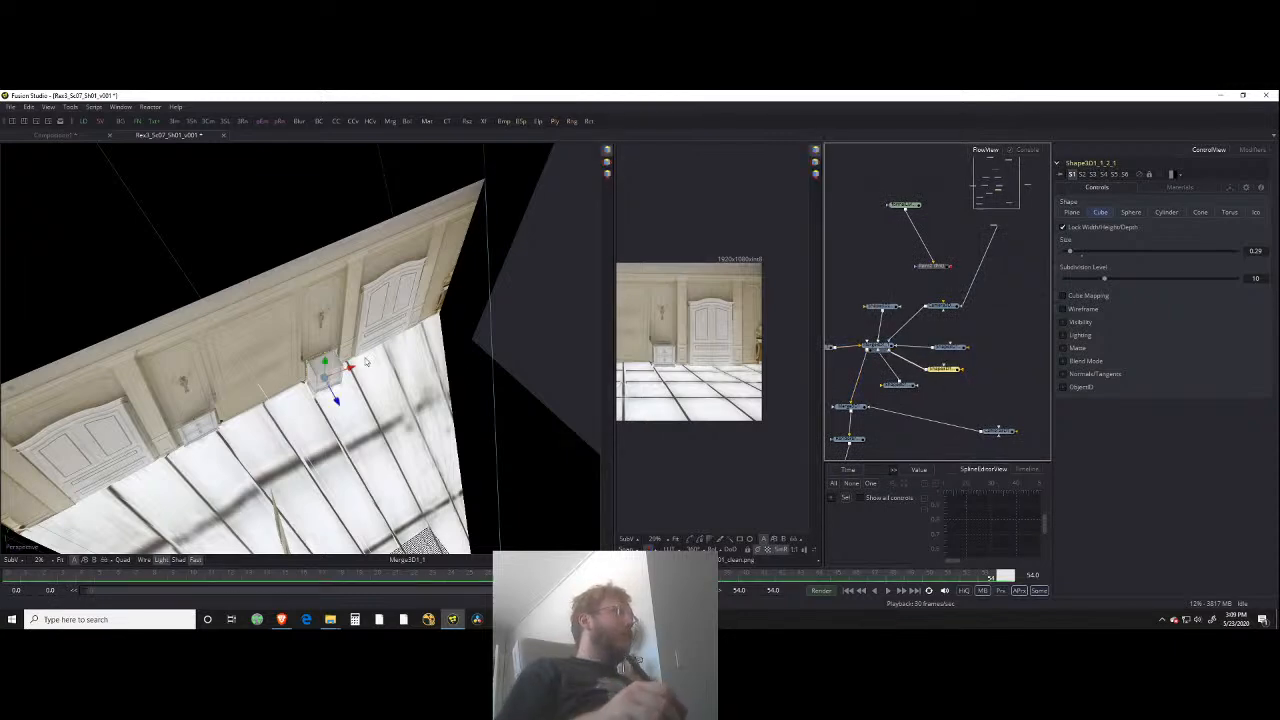
Step: Move the duplicated cube along the back wall onto the other nightstand
left_click_drag(350, 370, 264, 419)
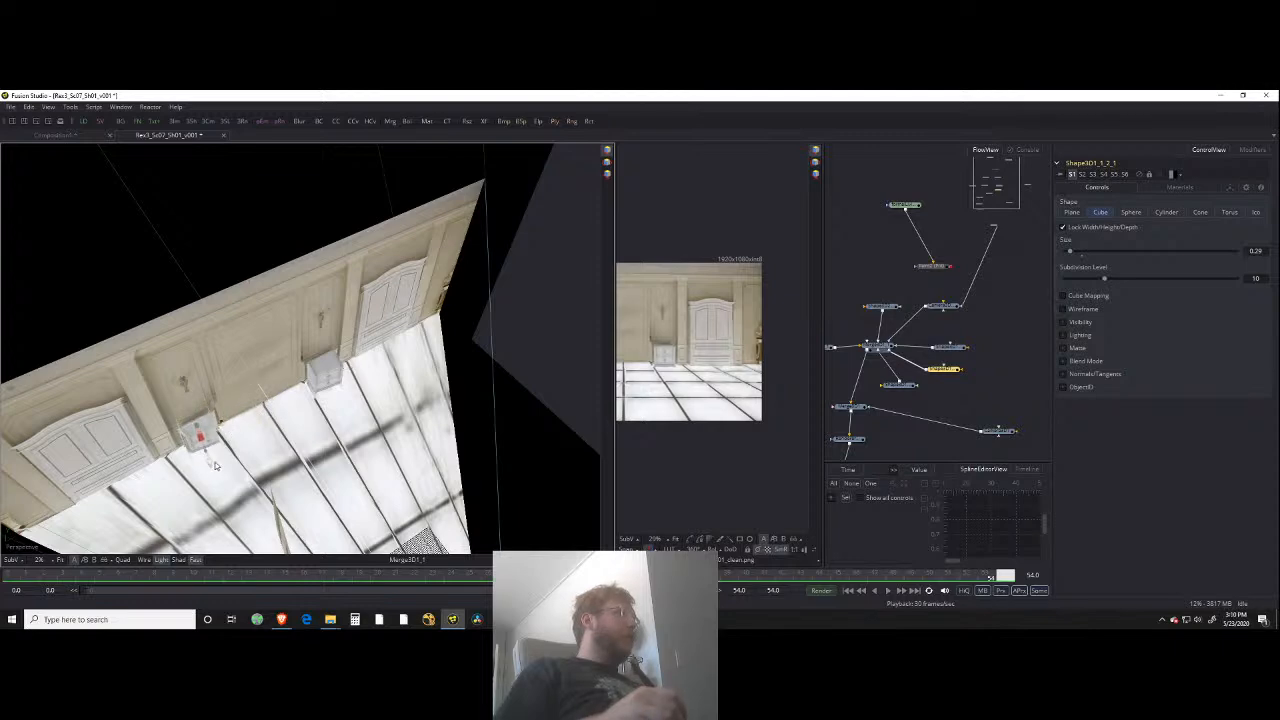
left_click_drag(224, 459, 254, 440)
left_click(226, 453)
Step: Delete the plane node of the left wall
left_click(845, 372)
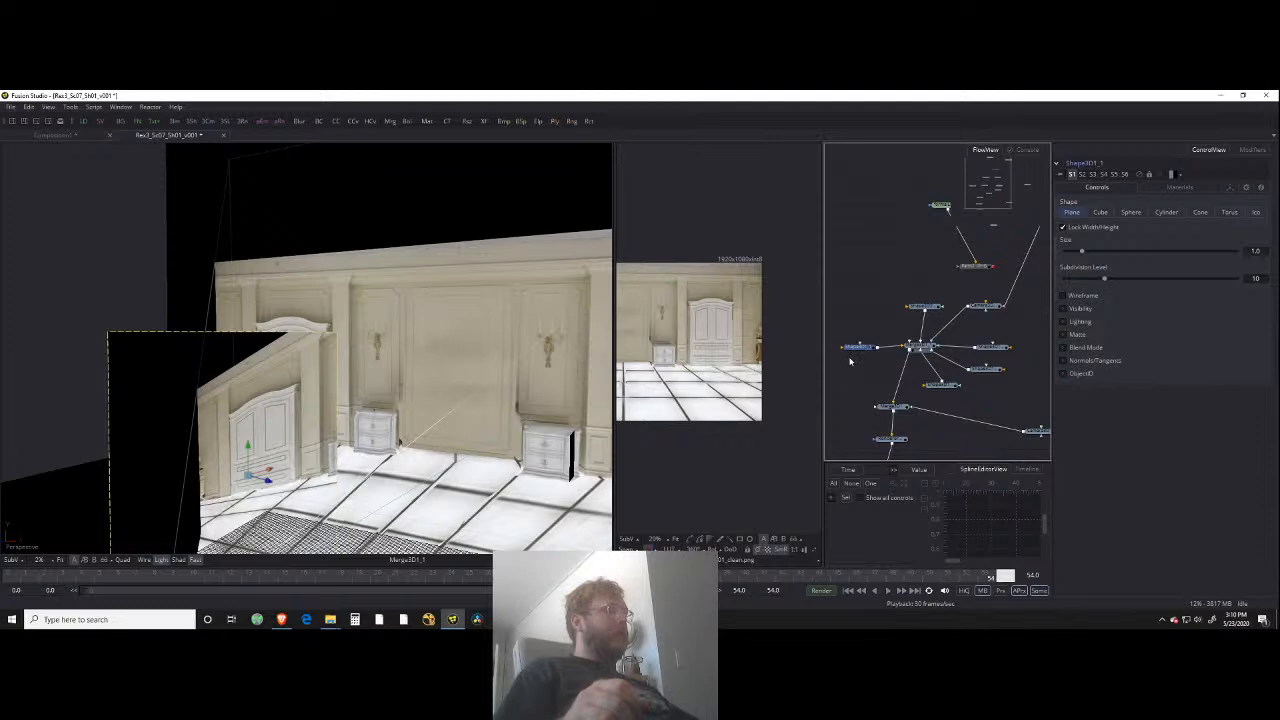
key("Delete")
Step: Reset the duplicated cube's Y rotation to 0 and shift it in X to line up with the left nightstand
left_click_drag(380, 403, 353, 387)
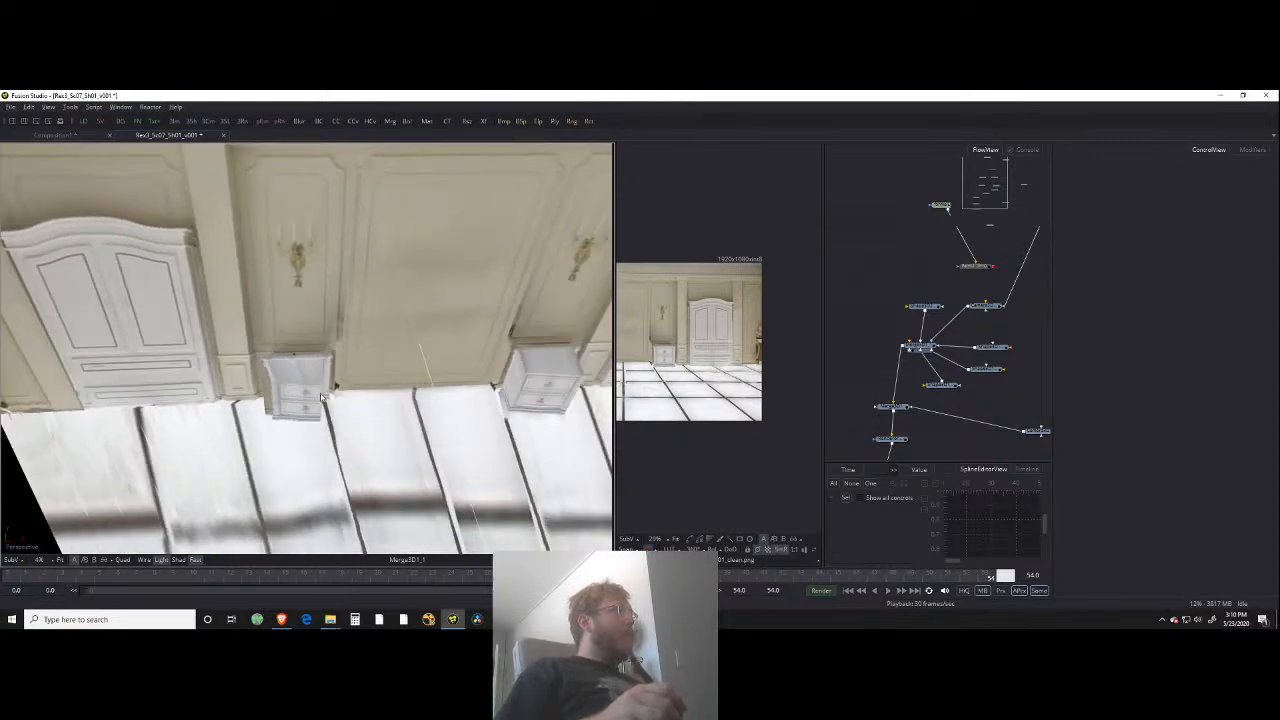
left_click(318, 393)
left_click_drag(325, 404, 336, 404)
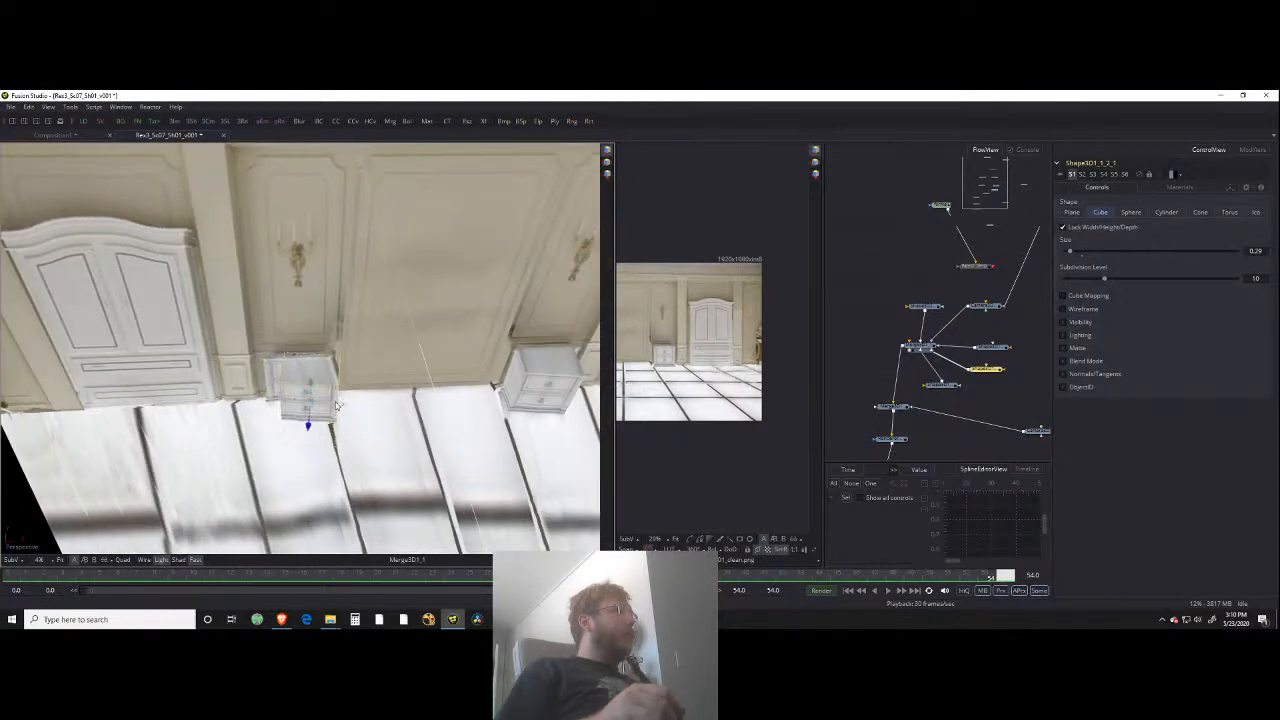
left_click(1229, 189)
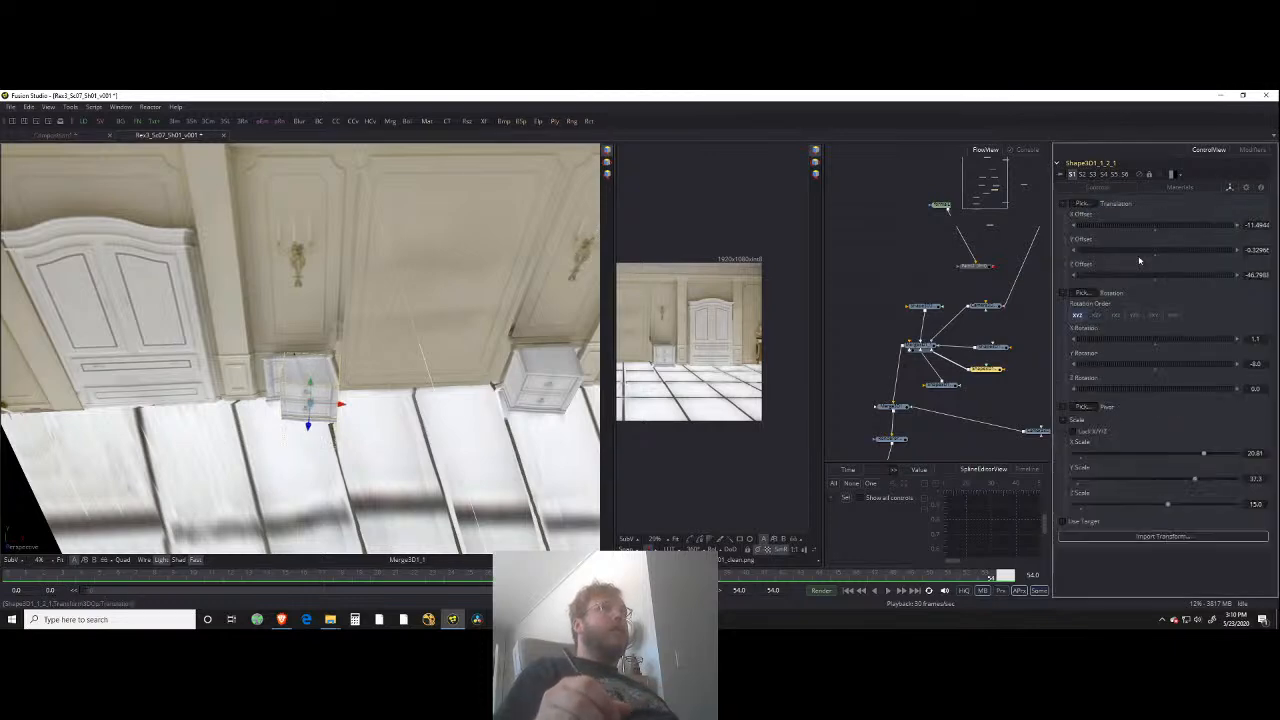
left_click_drag(1160, 369, 1165, 369)
left_click(1158, 368)
left_click_drag(368, 428, 344, 362)
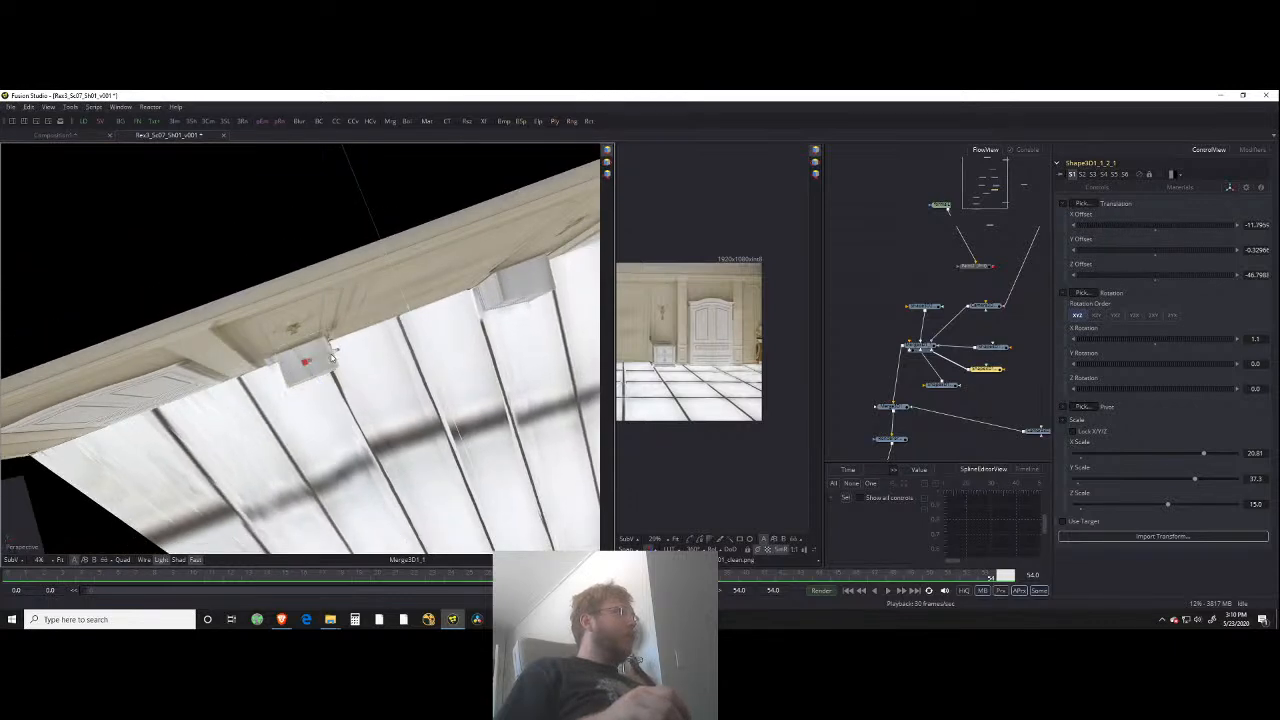
mouse_move(351, 375)
left_mouse_down()
mouse_move(359, 387)
mouse_move(360, 331)
mouse_move(362, 374)
left_mouse_up()
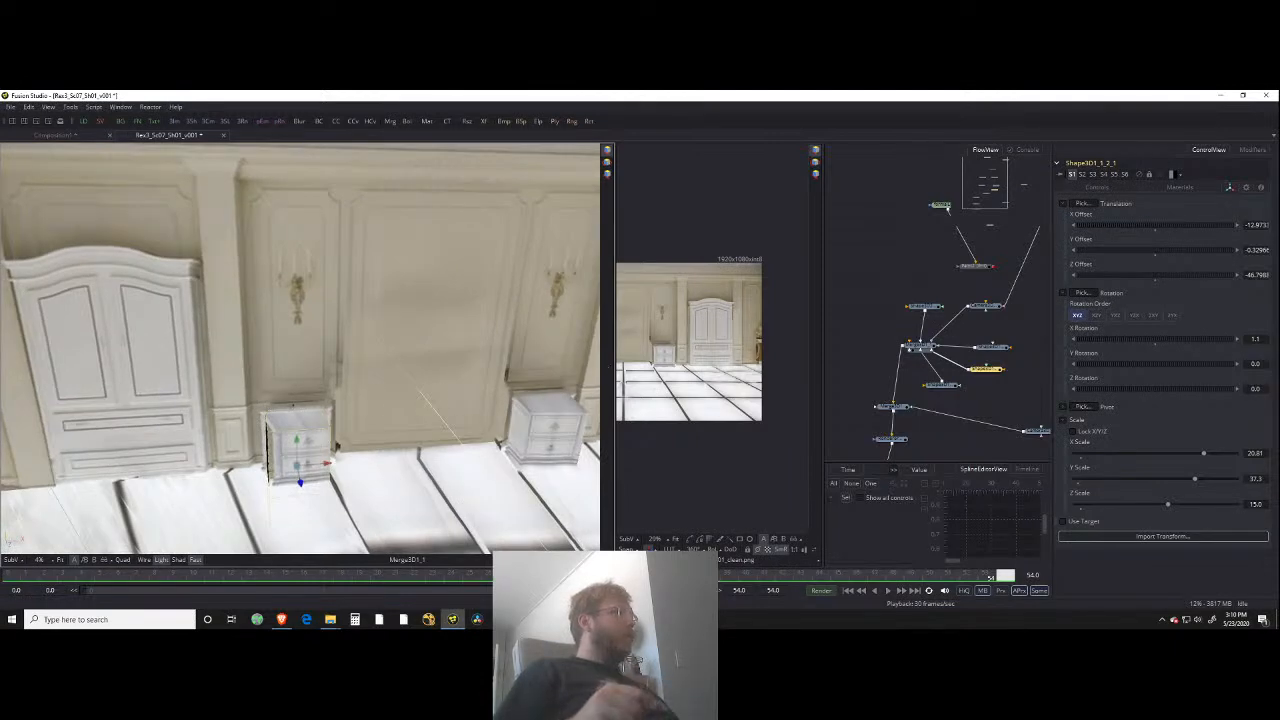
Step: Switch to OBS Studio to check the live stream, and minimize its window
key("alt+Tab")
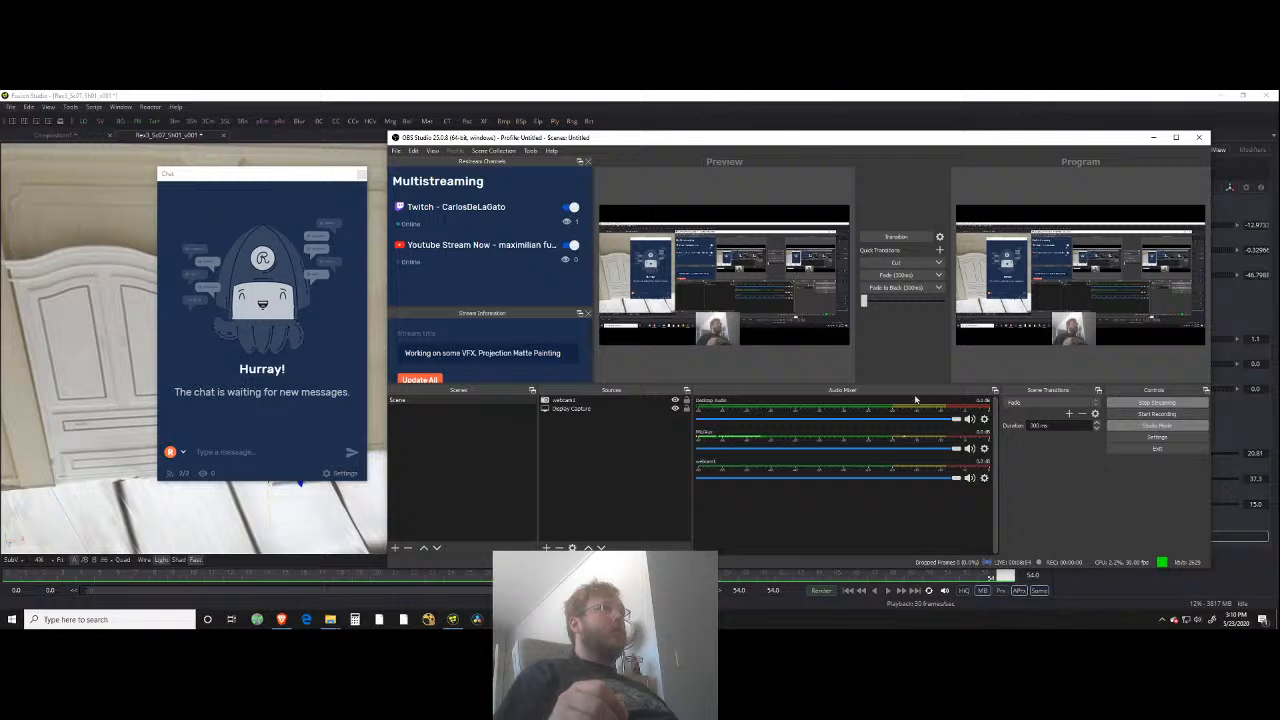
left_click(1155, 138)
Step: Refine the left nightstand cube to X offset about -12.06, X scale about 21 and Y rotation 8
left_click_drag(479, 391, 314, 445)
left_click_drag(314, 445, 370, 398)
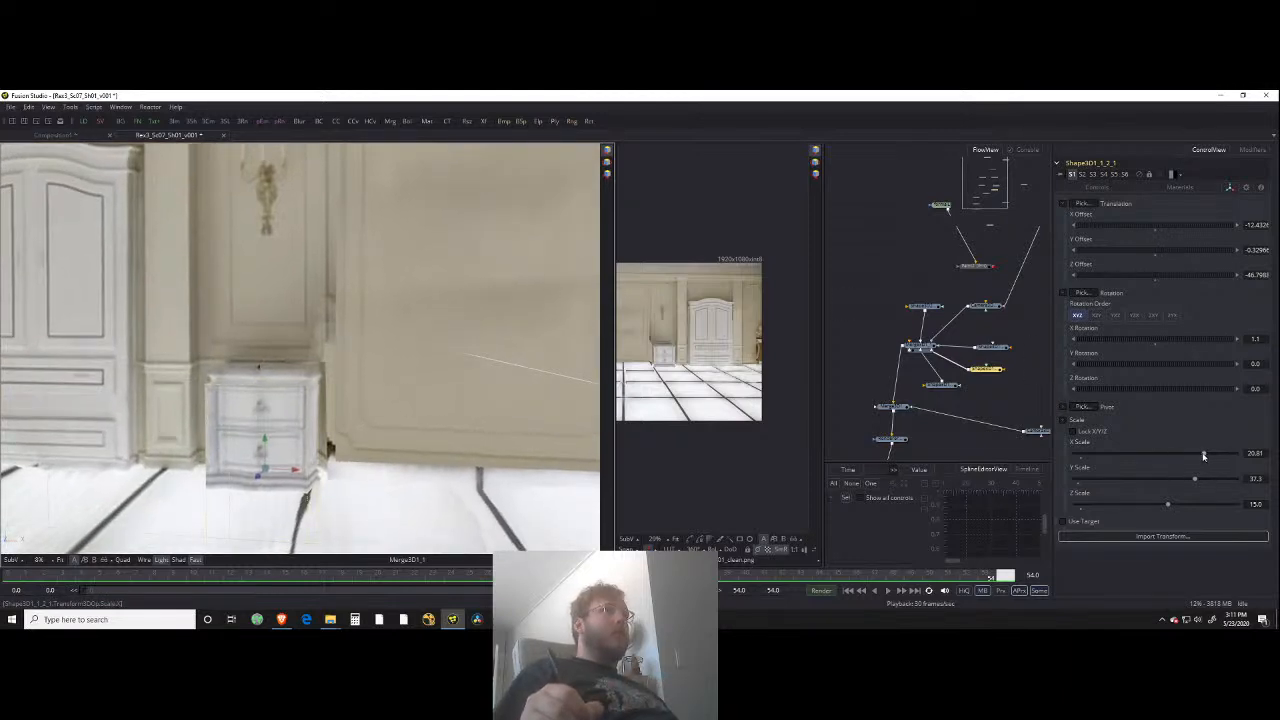
left_click_drag(1208, 457, 1201, 461)
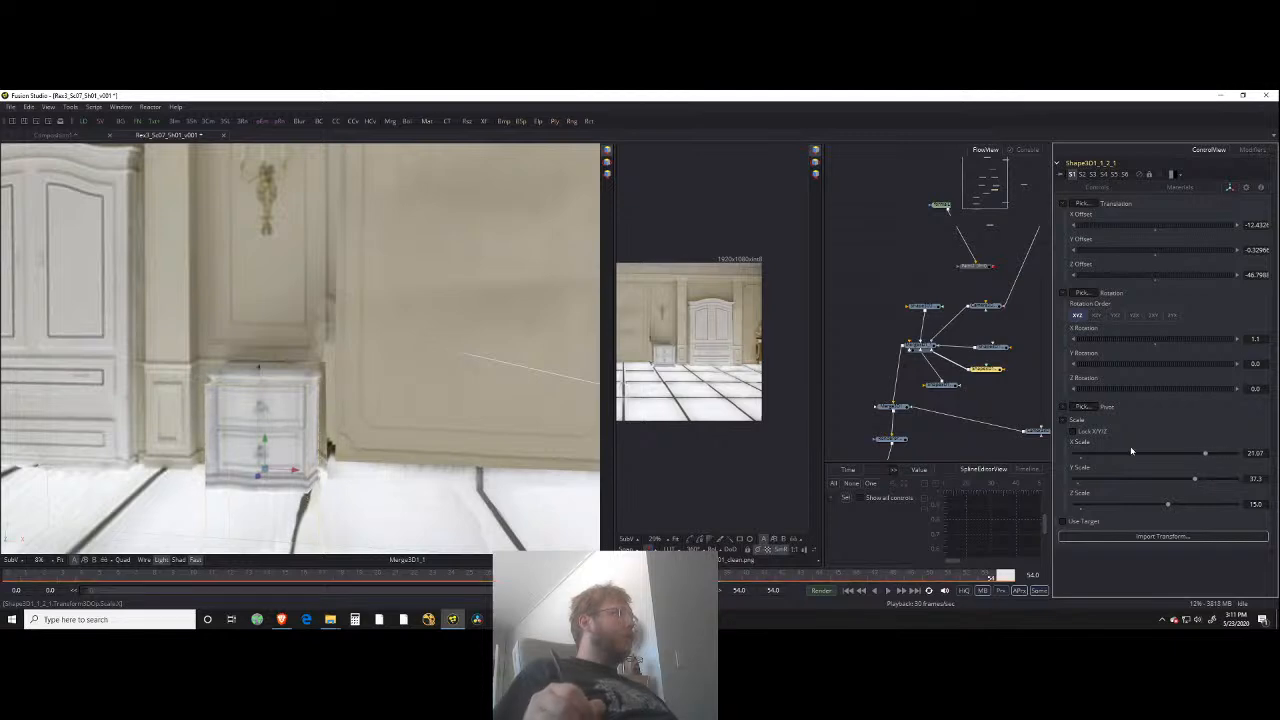
left_click_drag(400, 437, 374, 523)
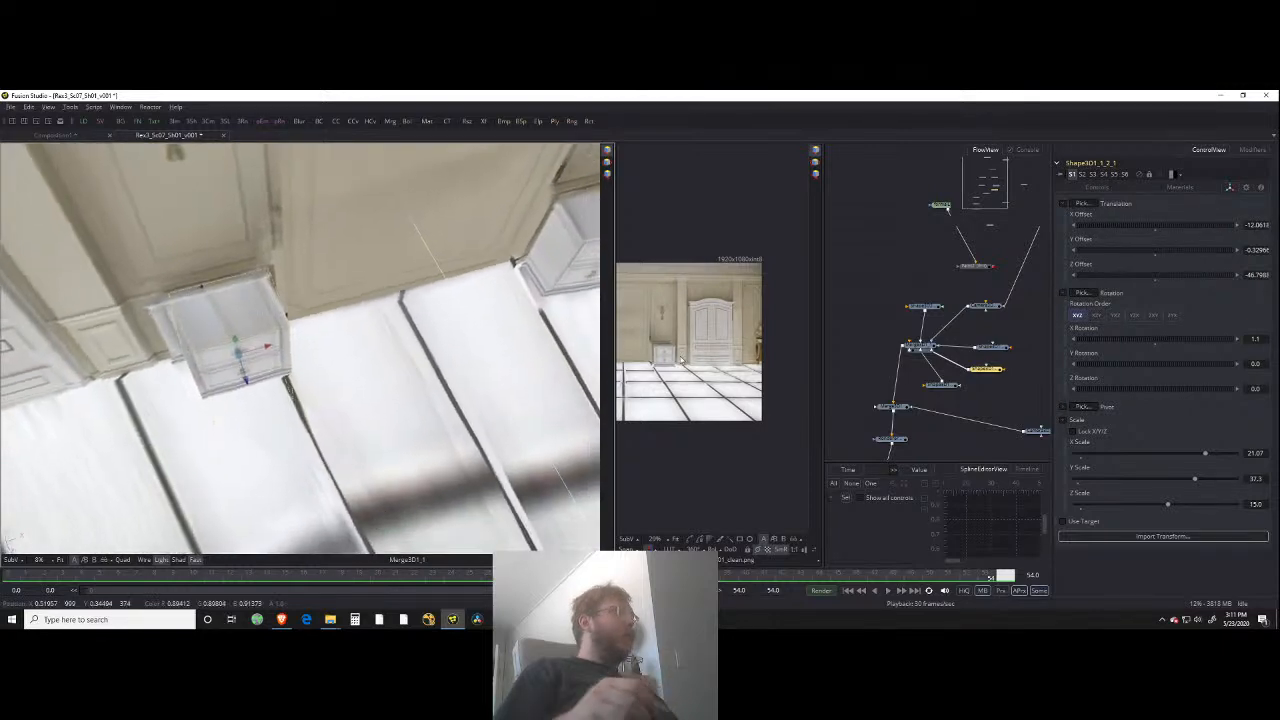
left_click_drag(1147, 364, 1149, 361)
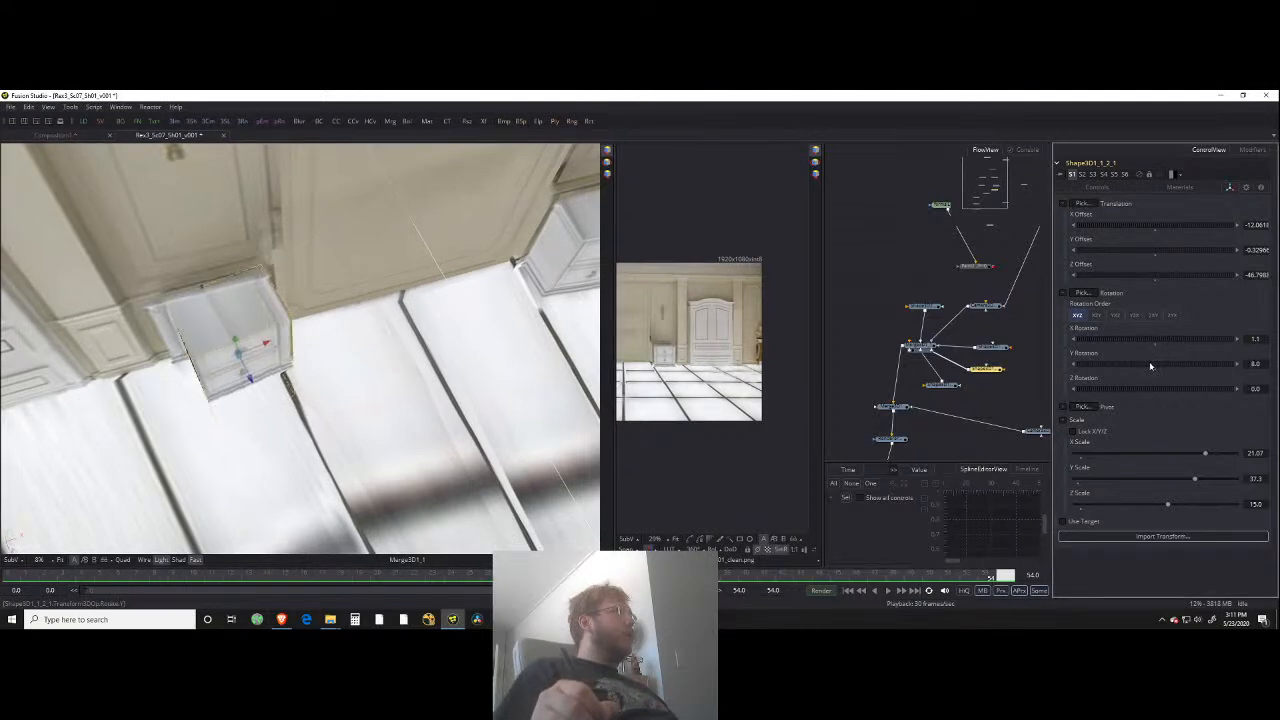
Step: Nudge the left nightstand cube to X offset about -12.49, and connect a duplicate of it to the scene merge
left_click_drag(366, 380, 280, 423)
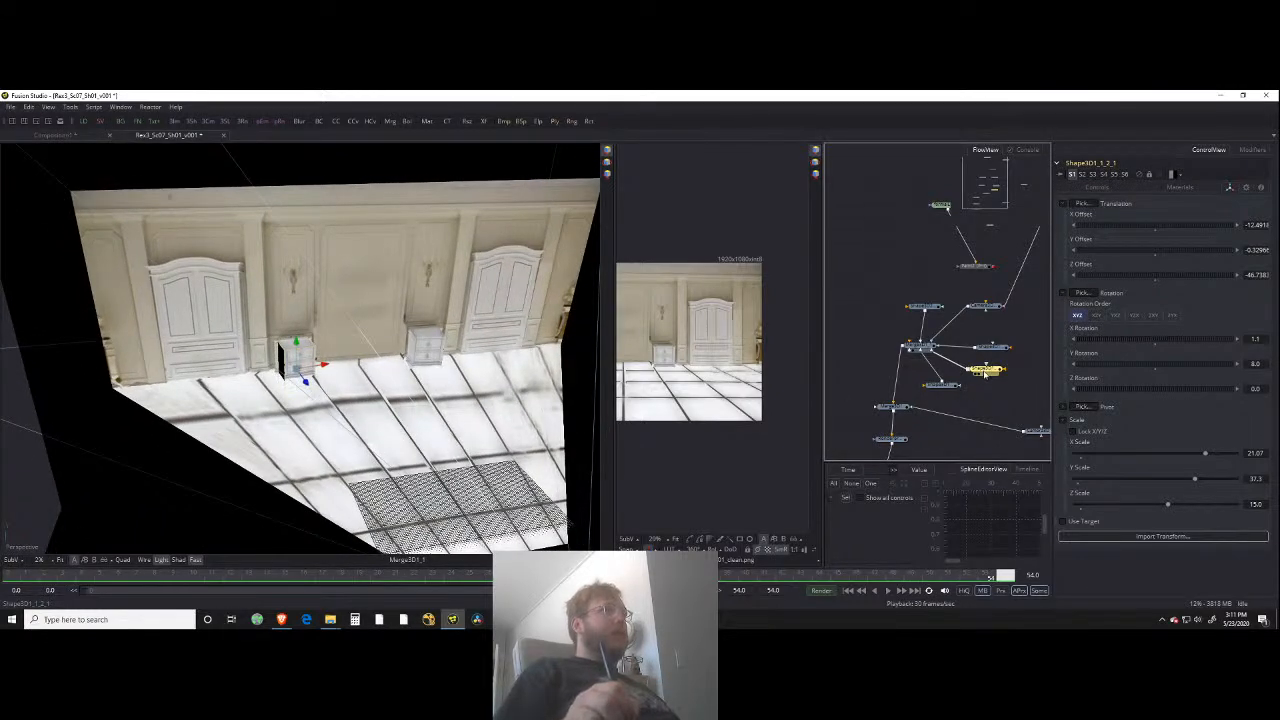
left_click(875, 340)
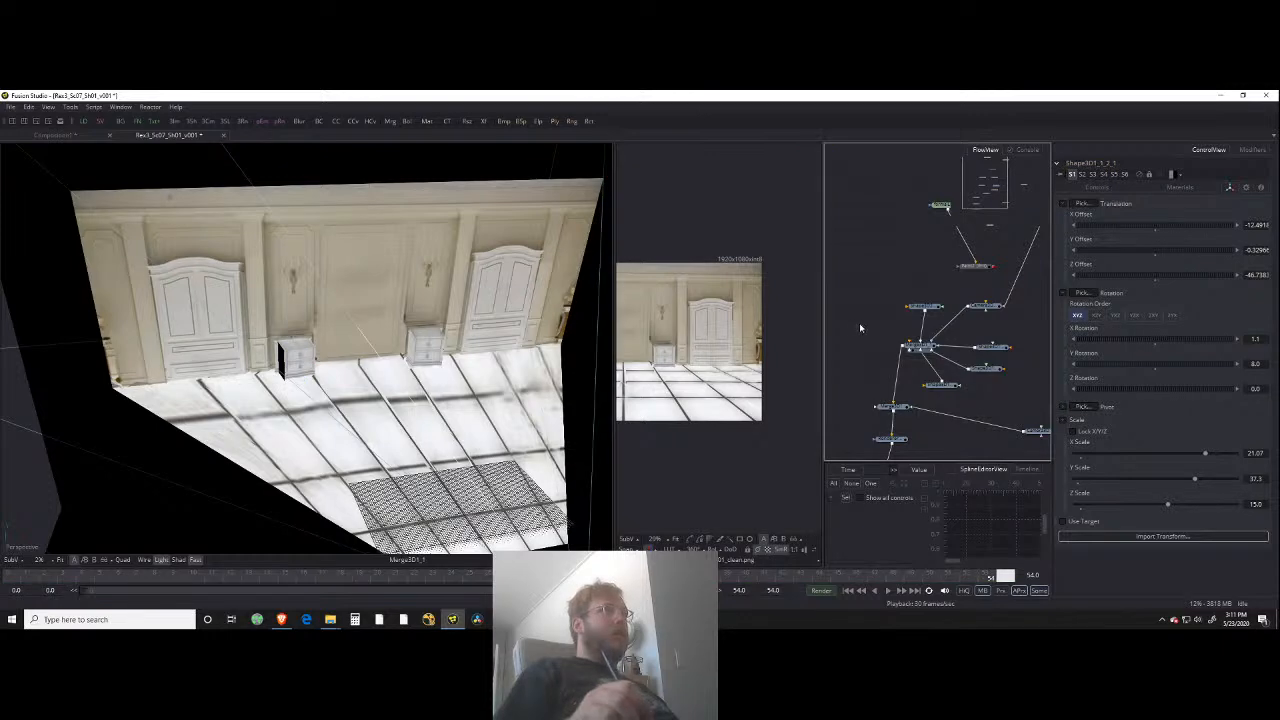
key("ctrl+v")
left_click_drag(900, 327, 929, 347)
left_click_drag(400, 365, 575, 380)
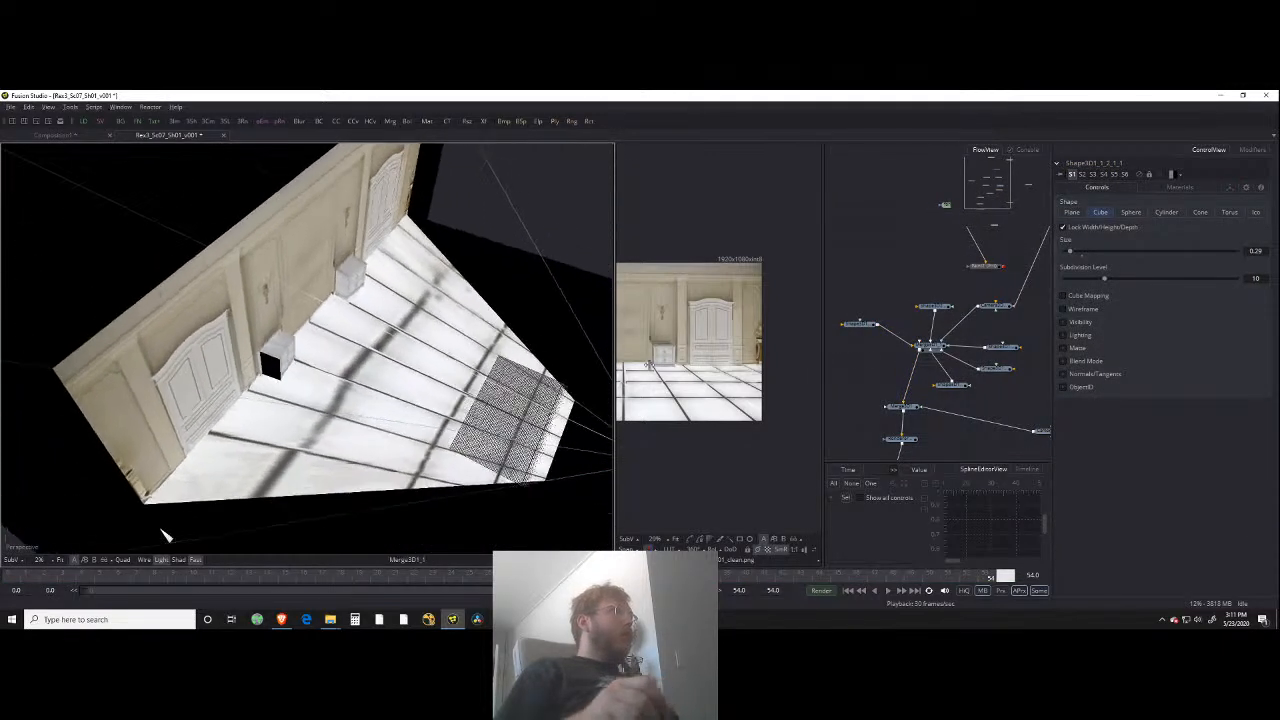
Step: Fit the duplicated cube to the pillar beside the left nightstand with Y rotation 2.3, X scale about 11.47 and X offset about -19.16
left_click(858, 326)
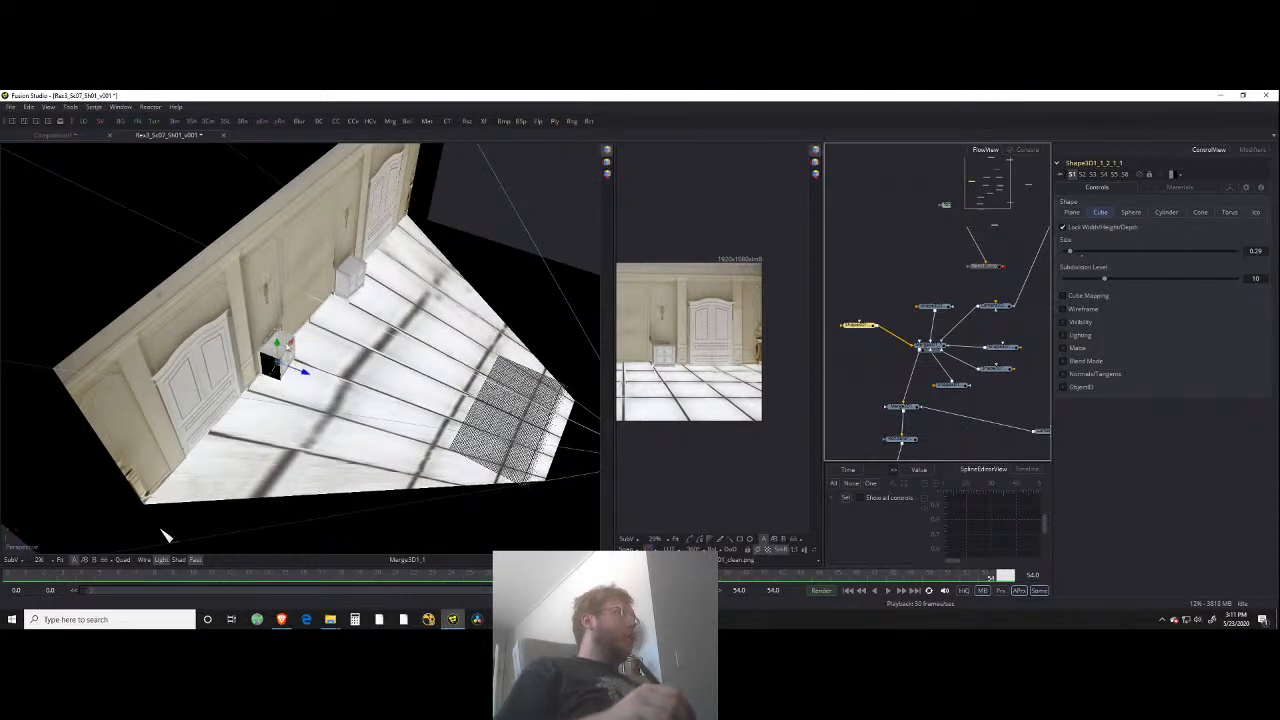
left_click_drag(165, 535, 316, 405)
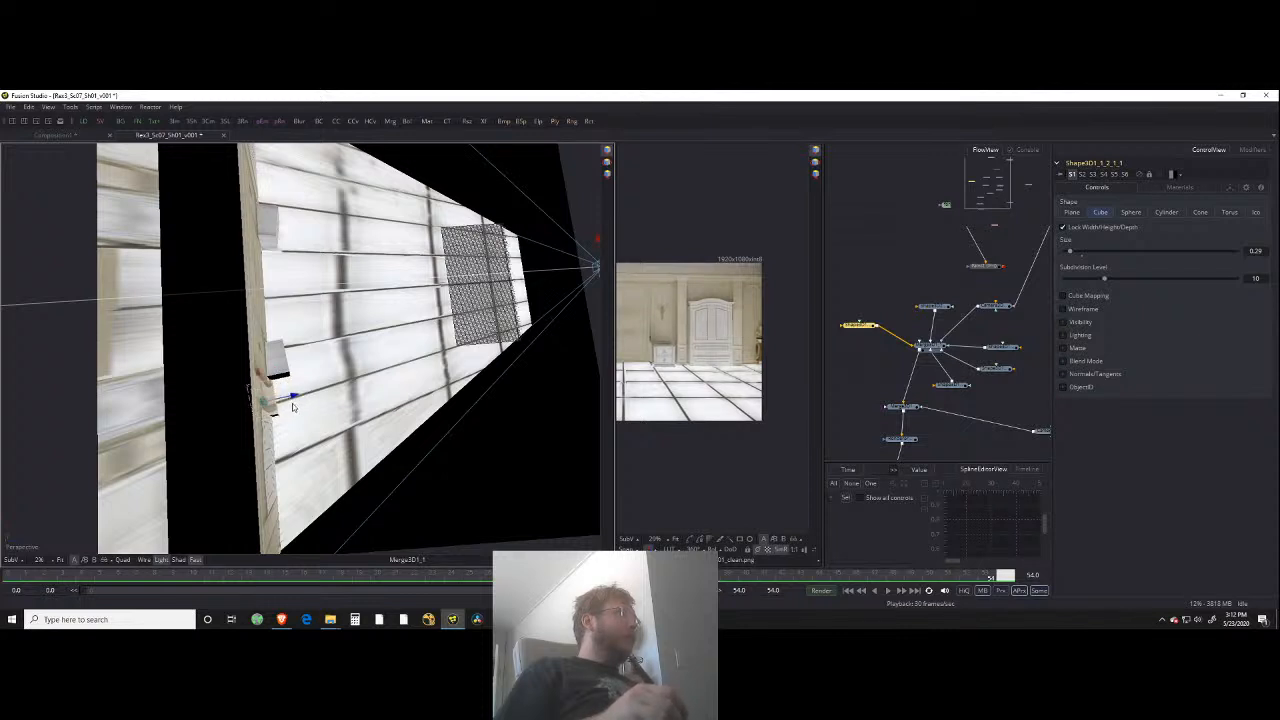
left_click(1228, 189)
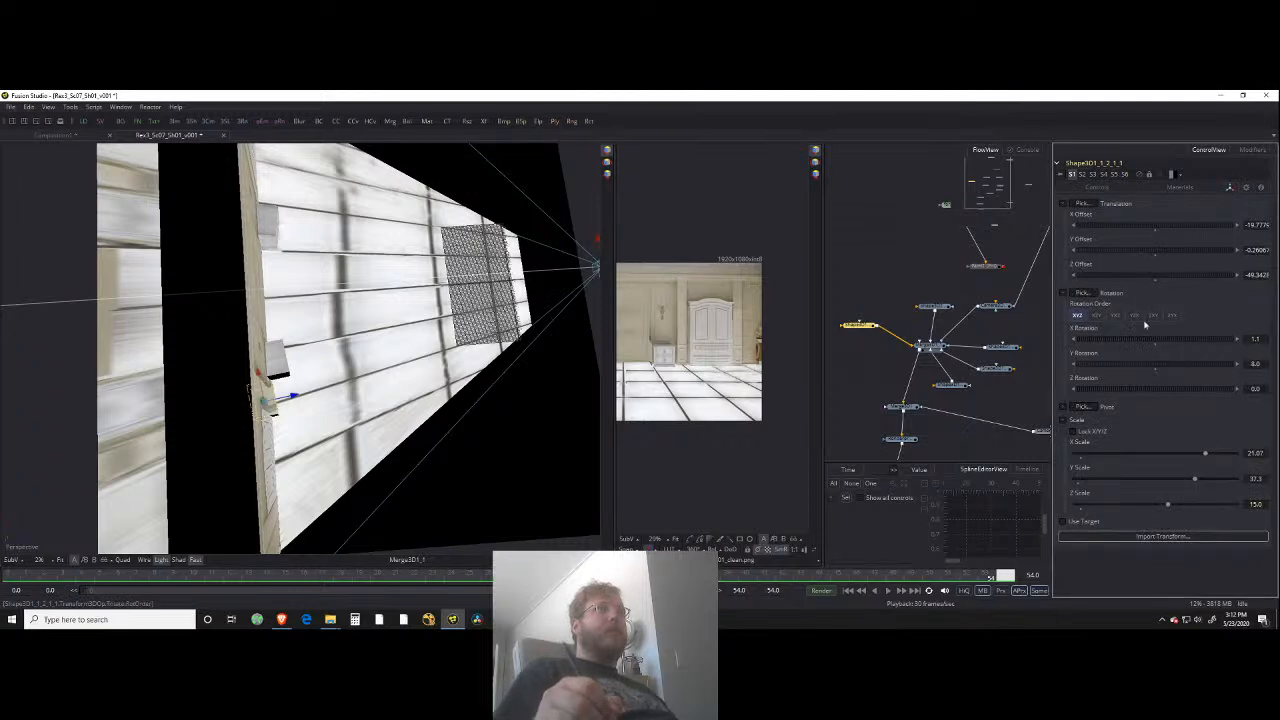
left_click_drag(1150, 366, 1143, 366)
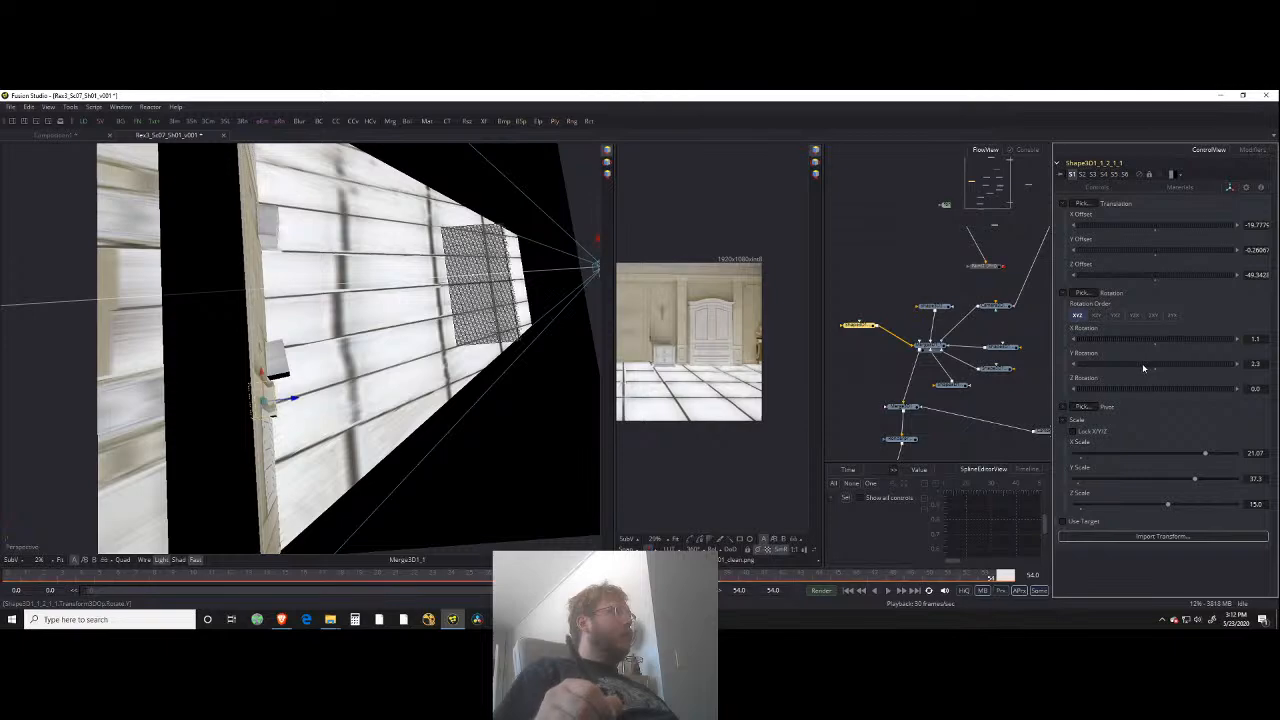
left_click_drag(130, 300, 503, 357)
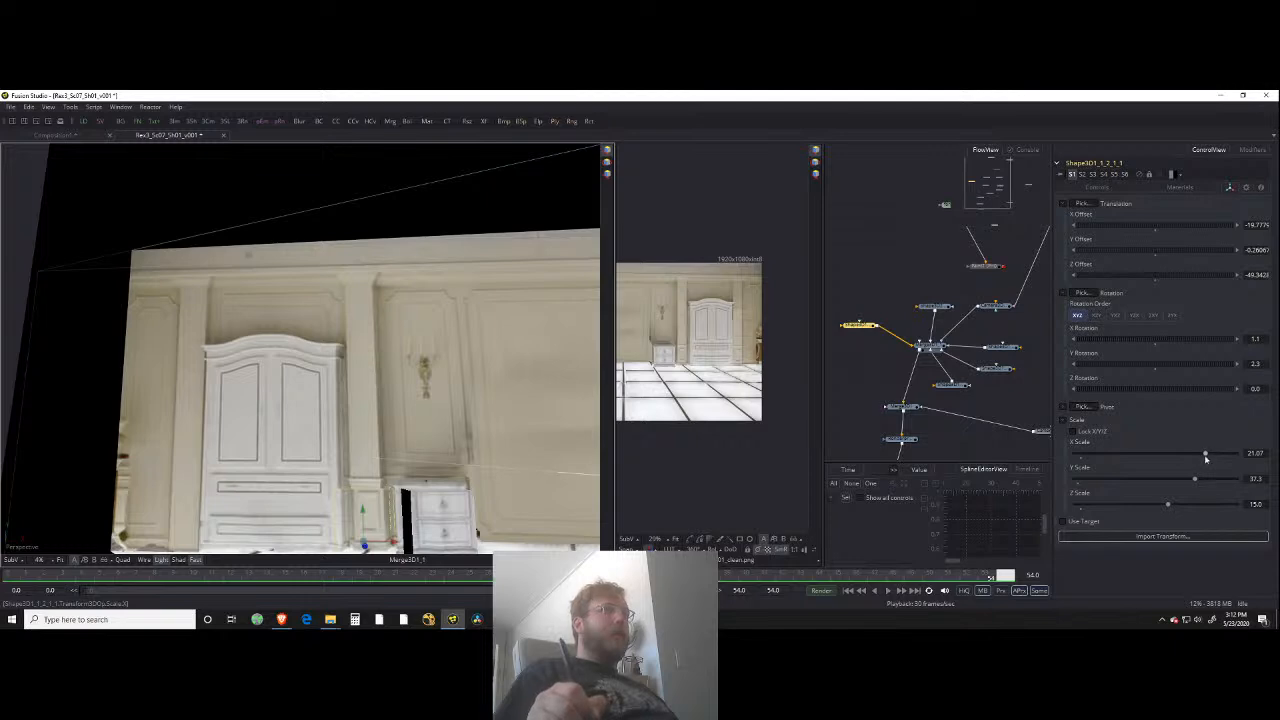
left_click_drag(1205, 456, 1145, 467)
left_click_drag(395, 542, 370, 541)
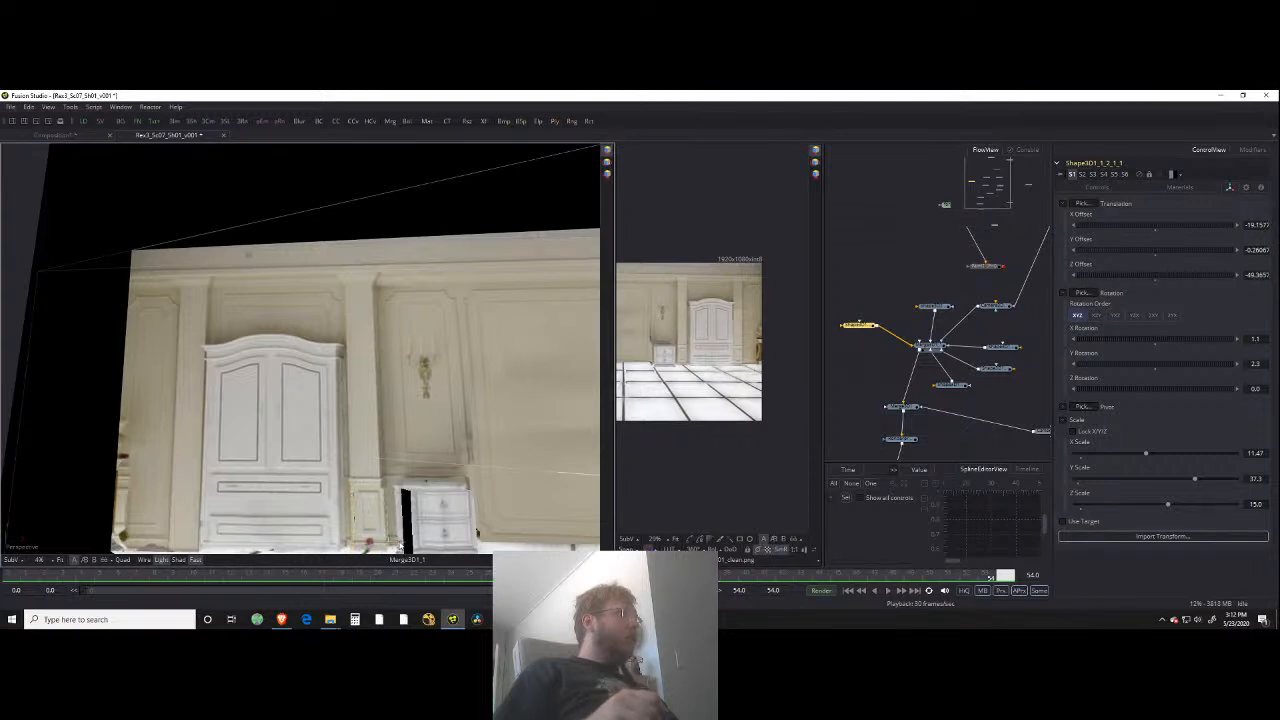
Step: Stretch the pillar cube to Y scale 137.3 and raise it to Y offset about 9.78 to cover the full pillar
left_click(1251, 479)
key("Tab")
left_click(366, 513)
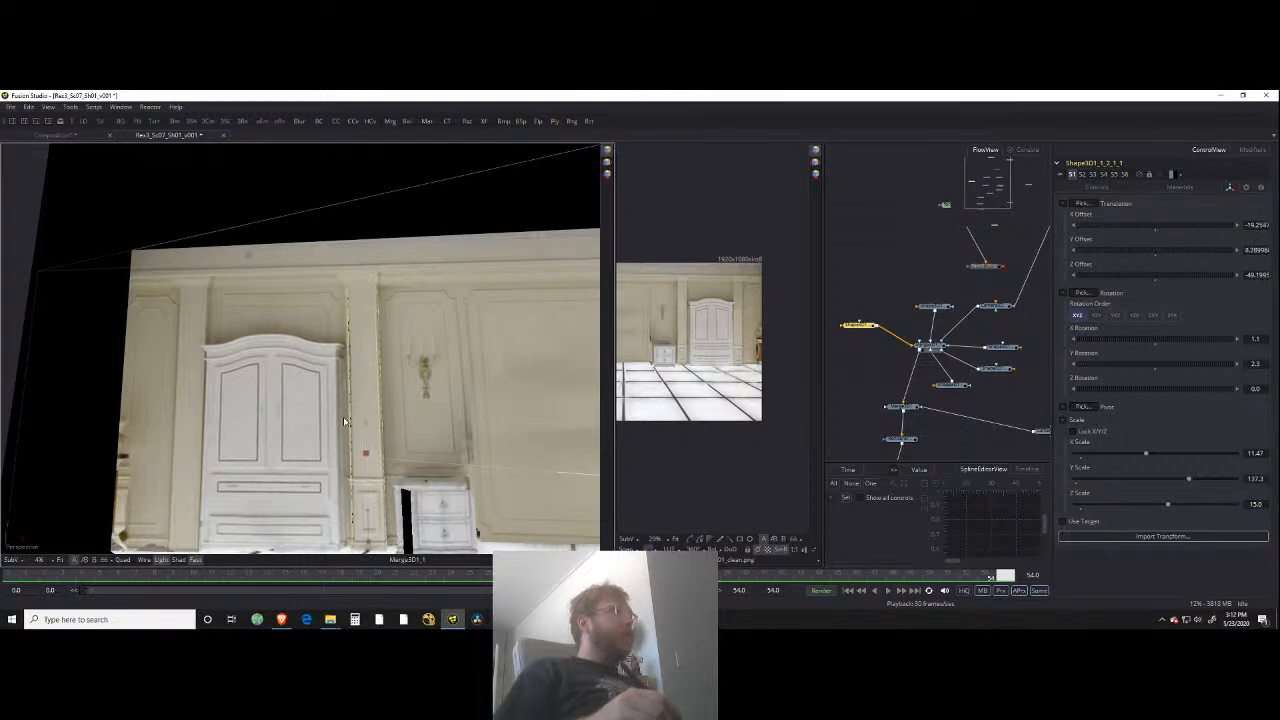
left_click_drag(355, 411, 422, 438)
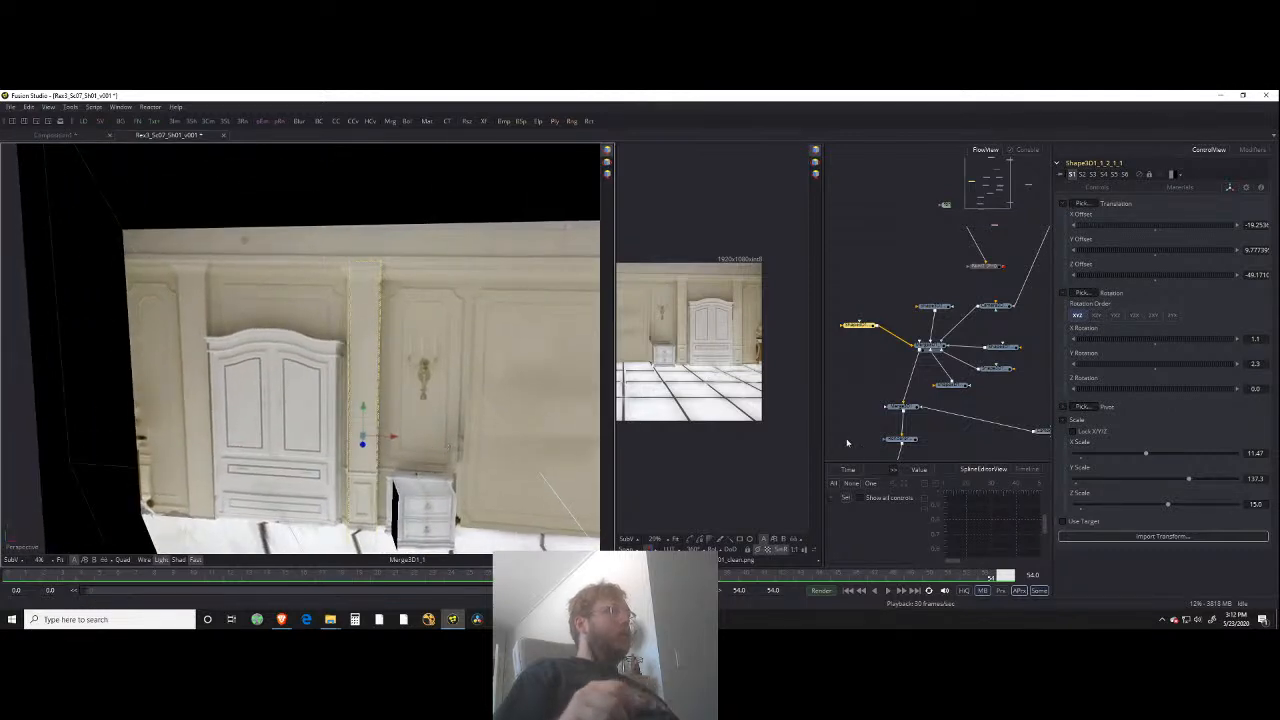
Step: Duplicate the pillar cube, connect it to the scene merge and move it onto the pillar on the wardrobe's far side
left_click(864, 390)
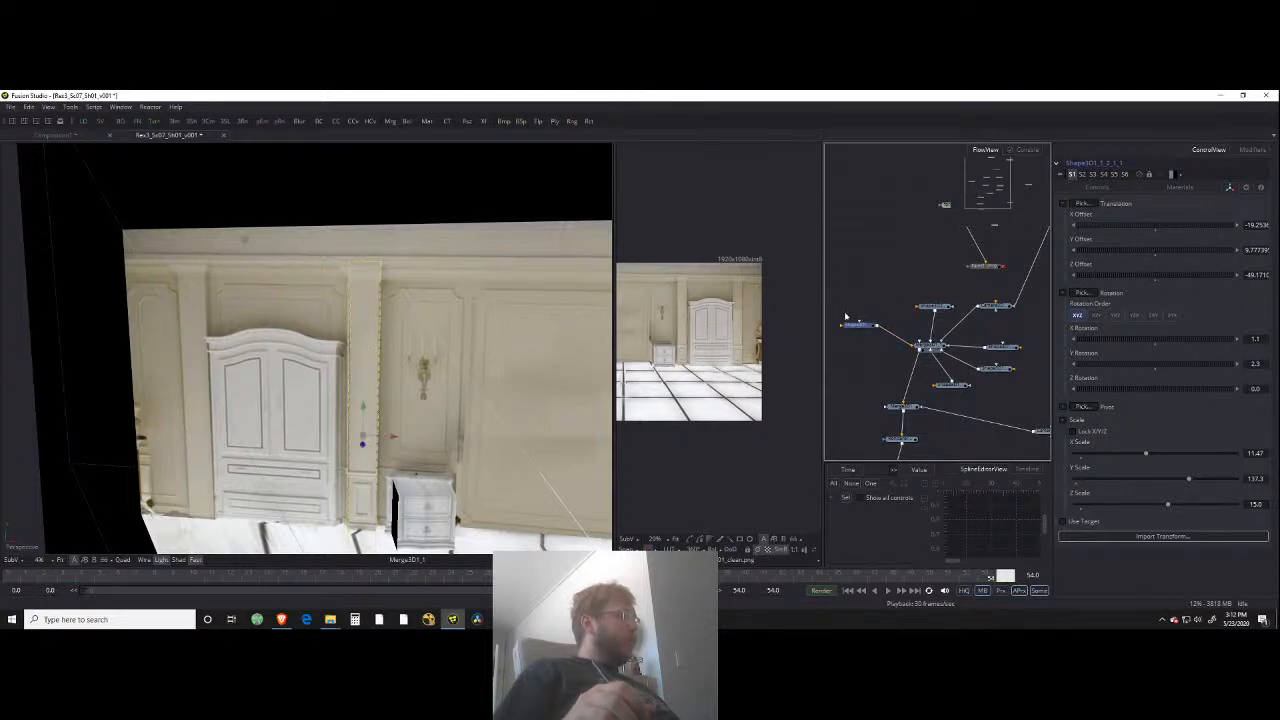
key("ctrl+v")
left_click_drag(880, 356, 927, 348)
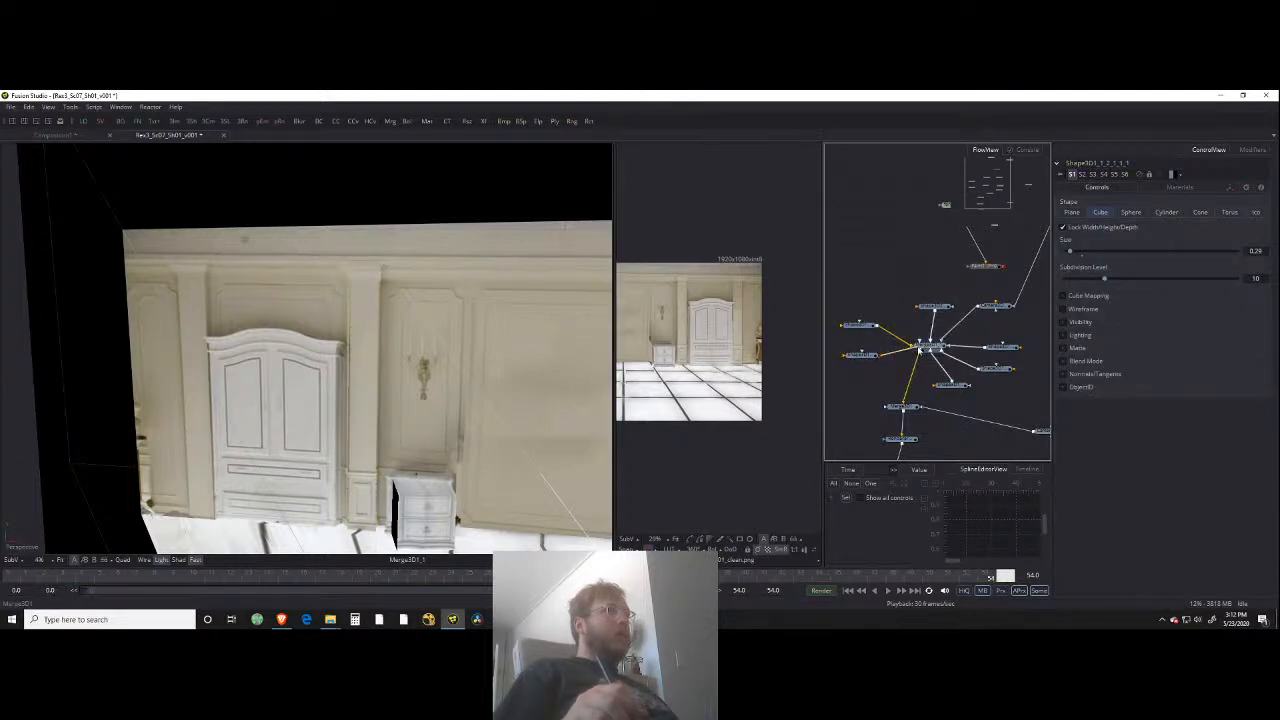
left_click(862, 356)
left_click_drag(393, 440, 241, 437)
key("space")
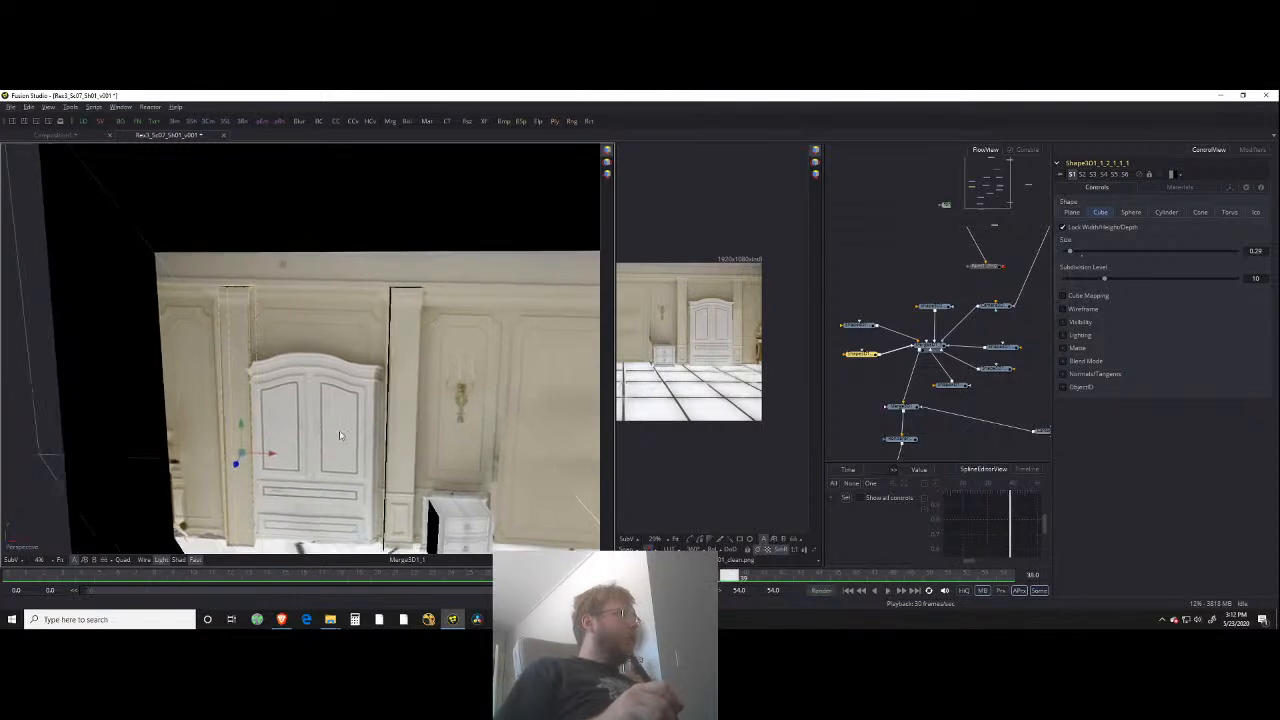
left_click(848, 592)
mouse_move(375, 400)
left_mouse_down()
mouse_move(420, 395)
mouse_move(423, 380)
mouse_move(349, 425)
mouse_move(374, 376)
mouse_move(336, 344)
mouse_move(362, 432)
mouse_move(312, 461)
mouse_move(392, 328)
mouse_move(280, 394)
left_mouse_up()
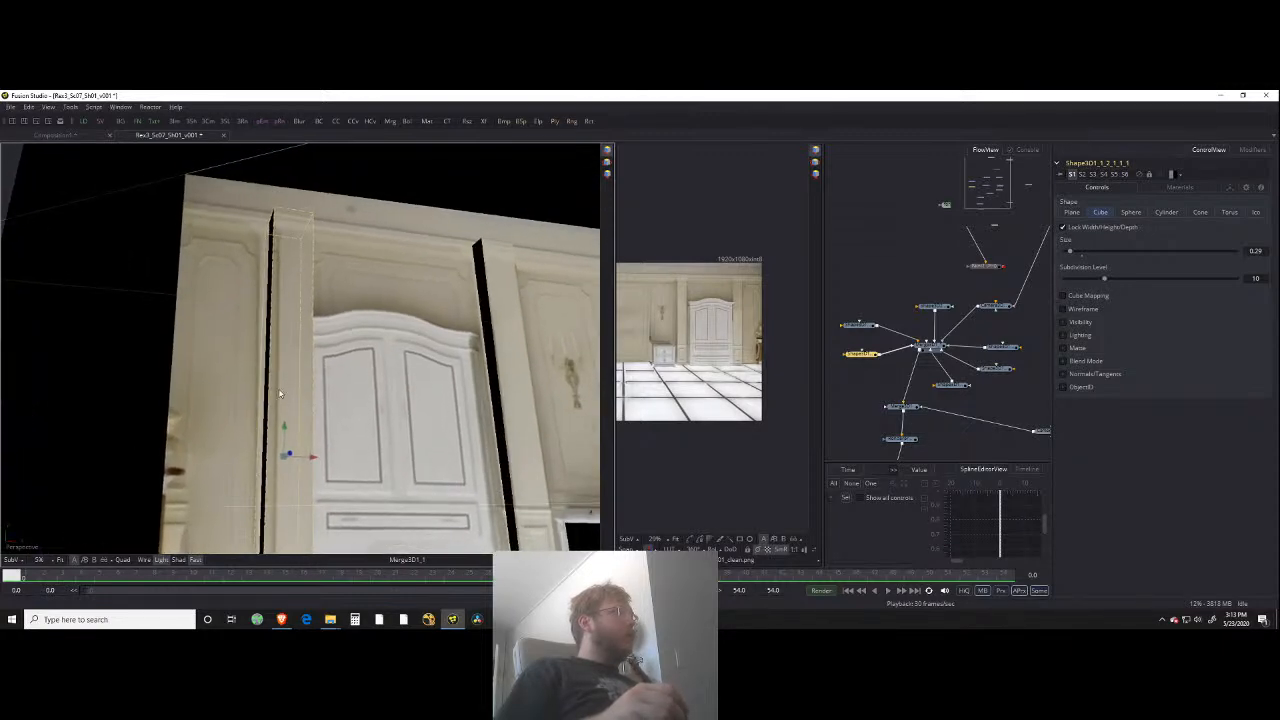
Step: Narrow the far pillar cube to X scale about 9.4 and align it at X offset about -37.97 and Y offset about 9.78
left_click(1229, 187)
left_click_drag(1206, 455, 1182, 454)
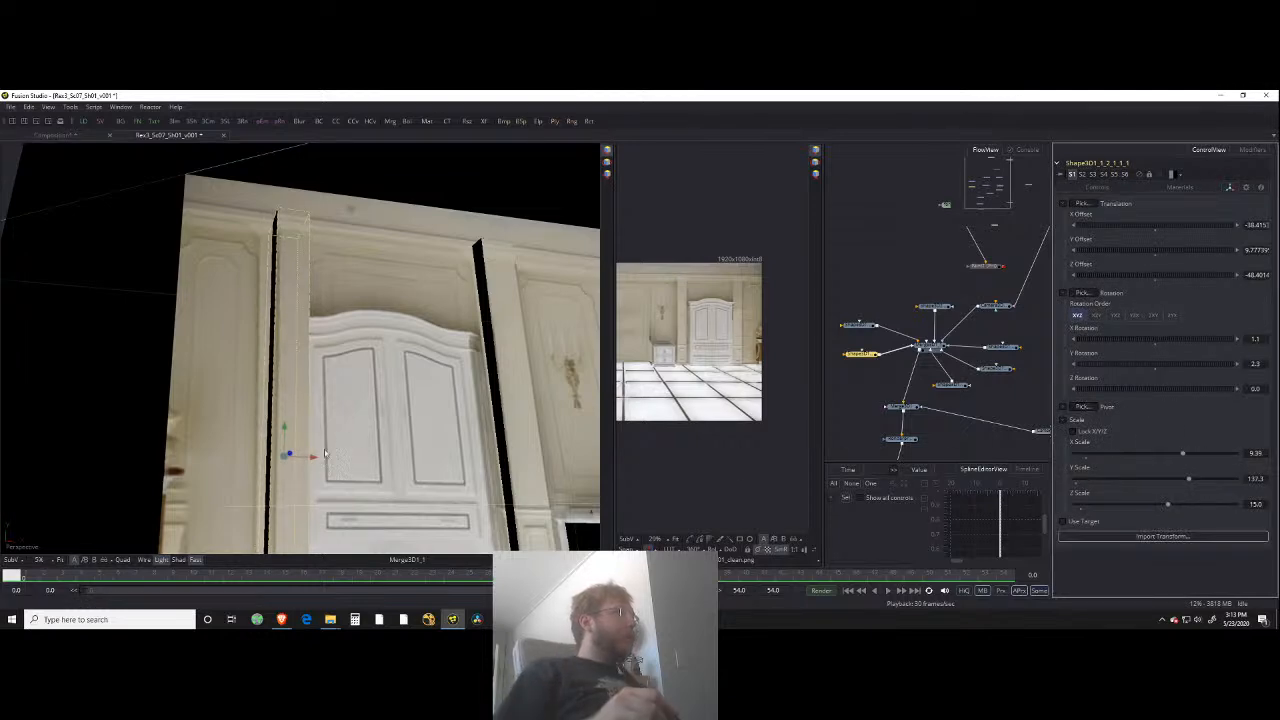
left_click_drag(314, 460, 329, 490)
left_click_drag(296, 336, 297, 404)
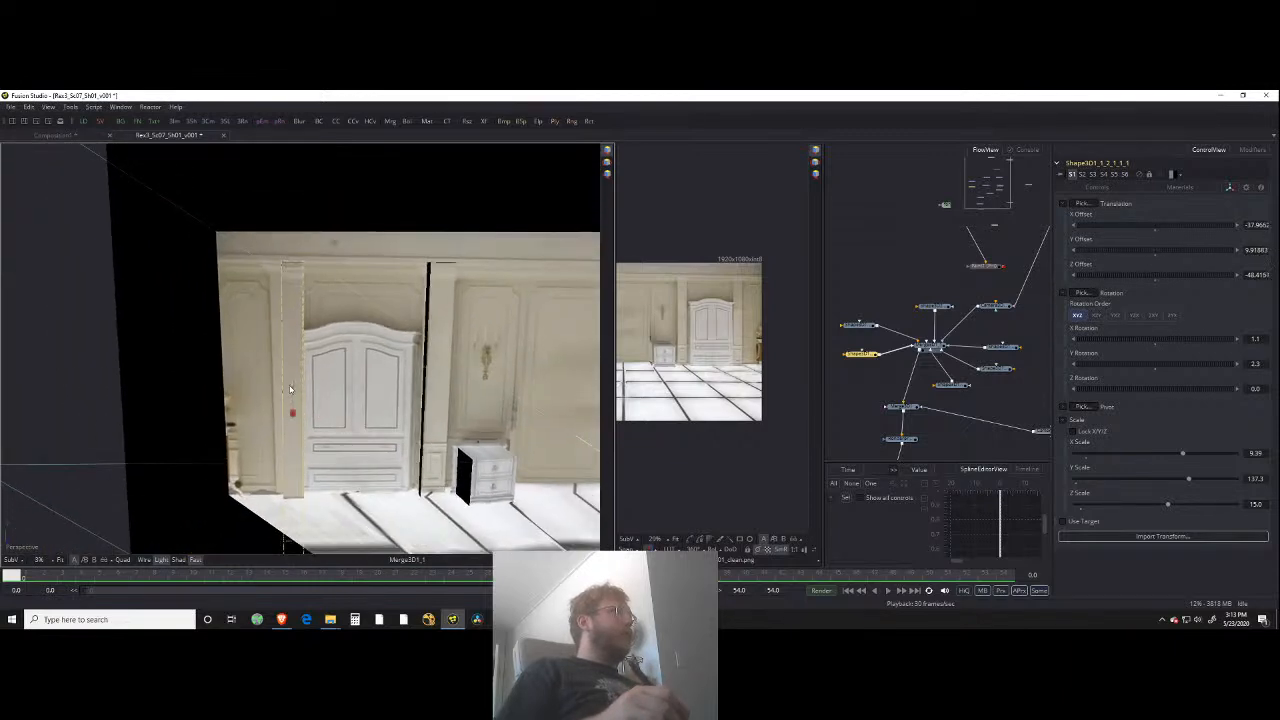
left_click_drag(347, 385, 474, 388)
Step: Duplicate the far pillar cube and connect the copy to the scene merge
left_click(861, 372)
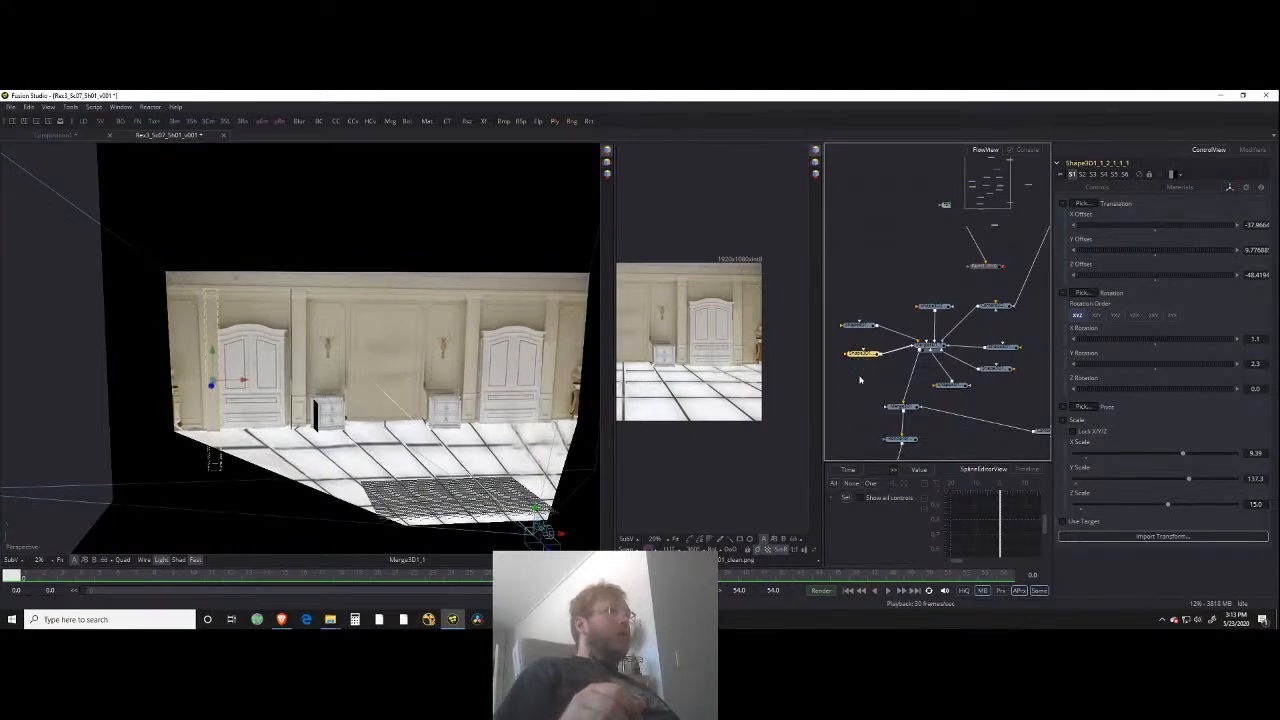
left_click(860, 376)
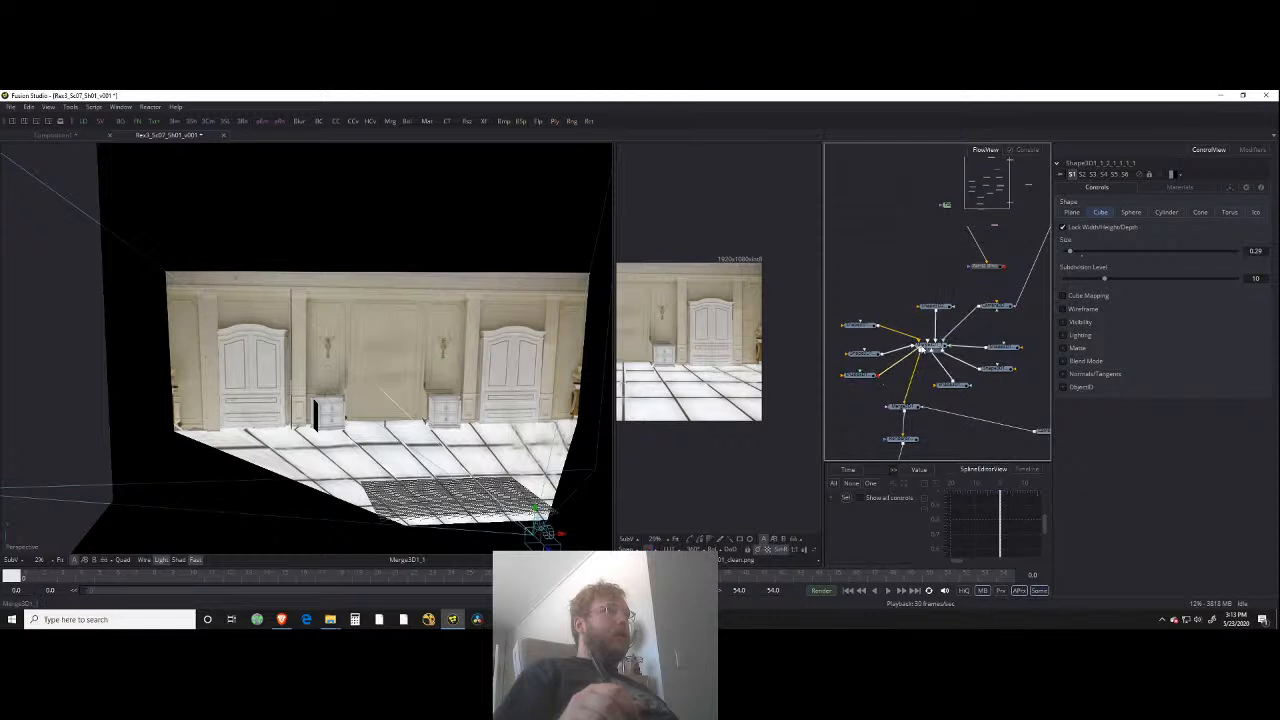
left_click_drag(868, 377, 906, 348)
Step: Rearrange the node graph by grouping the left nightstand cube's node with the three pillar cube copies beside the merge
left_click_drag(922, 297, 865, 333)
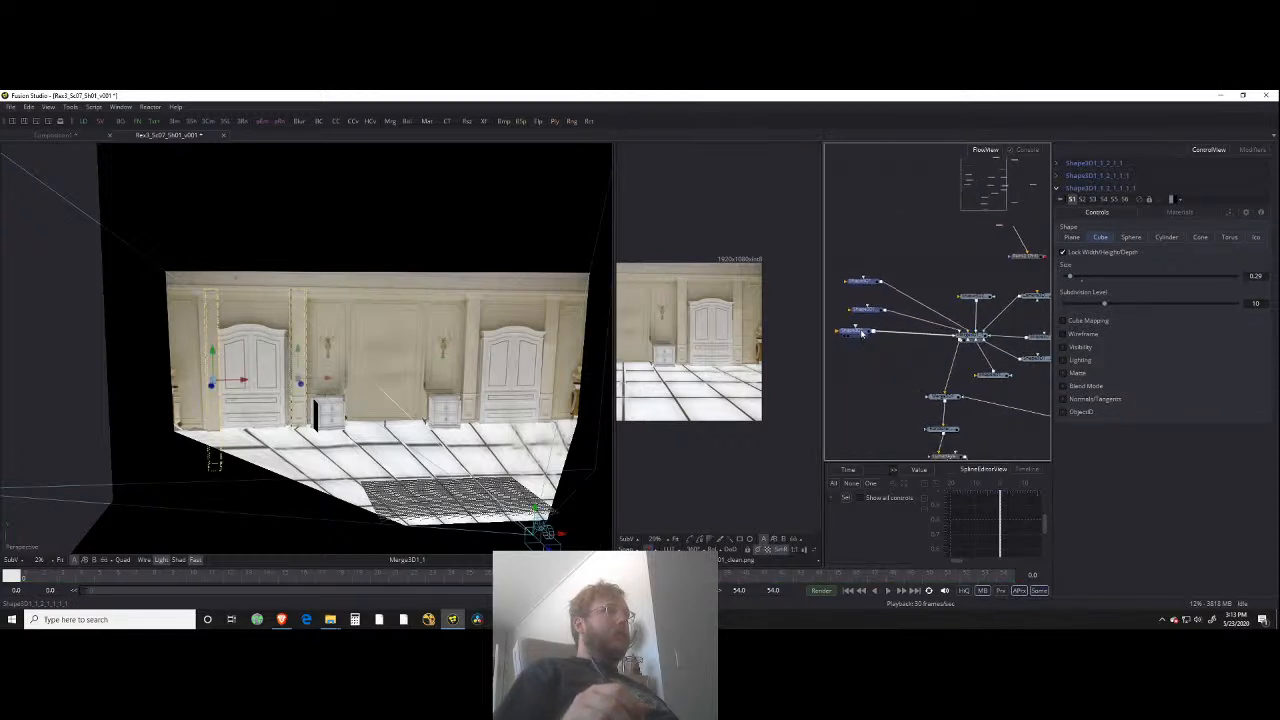
left_click(1000, 376)
left_click_drag(1027, 373, 889, 362)
left_click(906, 374)
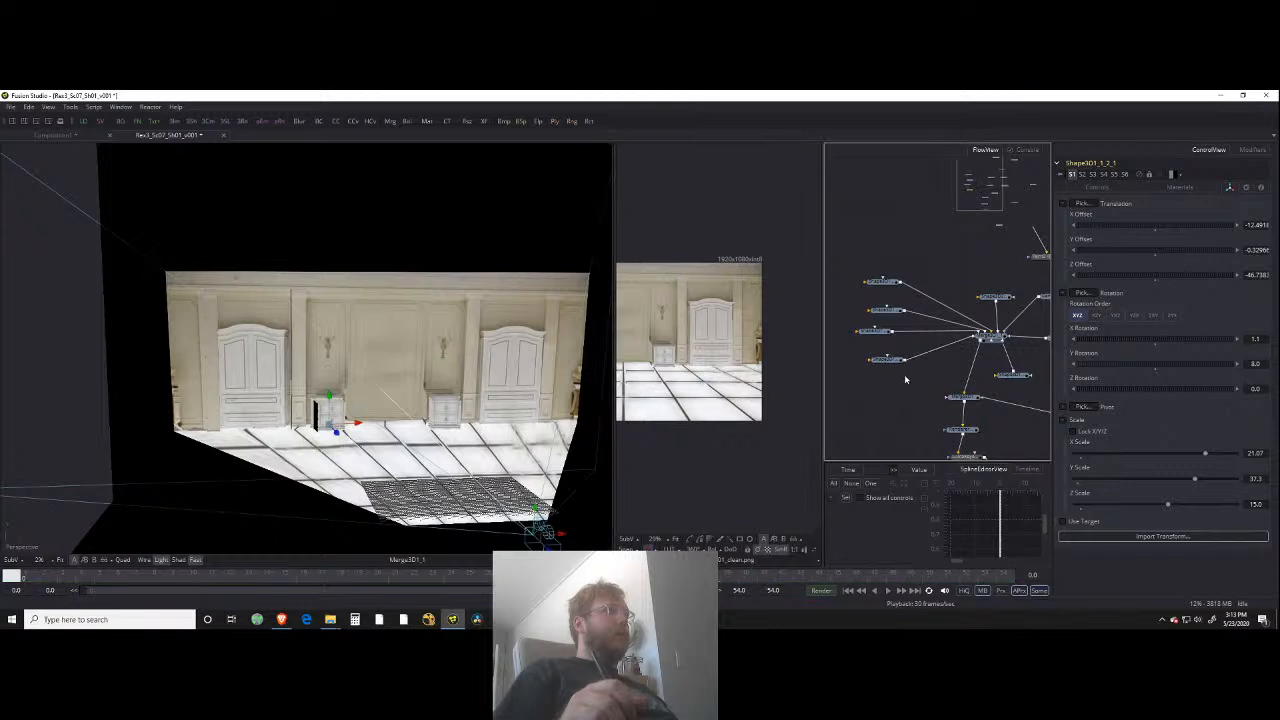
left_click_drag(918, 244, 841, 370)
left_click(908, 374)
left_click_drag(949, 342, 963, 354)
scroll(960, 353, "down", 1)
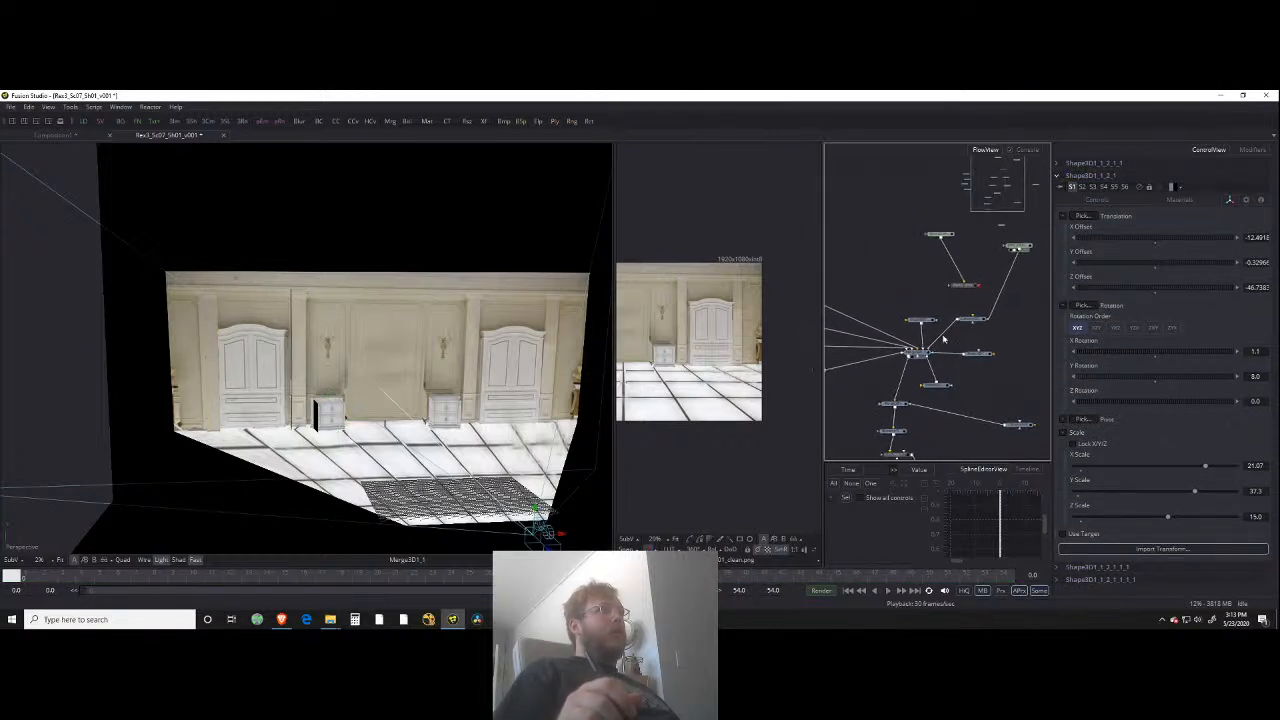
Step: Delete the unused image node and the node it feeds above the scene merge
left_click(966, 286)
left_click_drag(921, 281, 949, 220)
key("Delete")
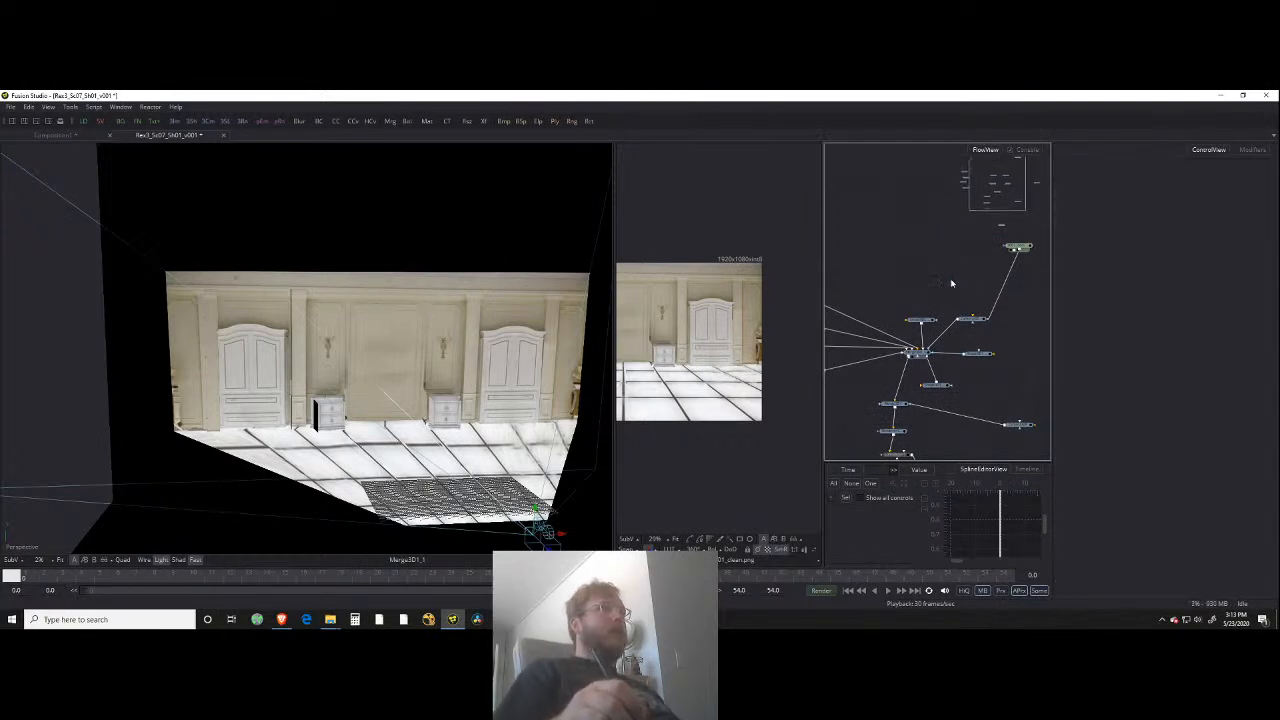
Step: Move the newest cube copy from the far pillar to the middle of the left wardrobe, at X offset about -29.32
left_click_drag(952, 284, 885, 320)
left_click_drag(1033, 388, 997, 320)
left_click_drag(412, 396, 486, 366)
left_click_drag(834, 391, 874, 360)
left_click(874, 346)
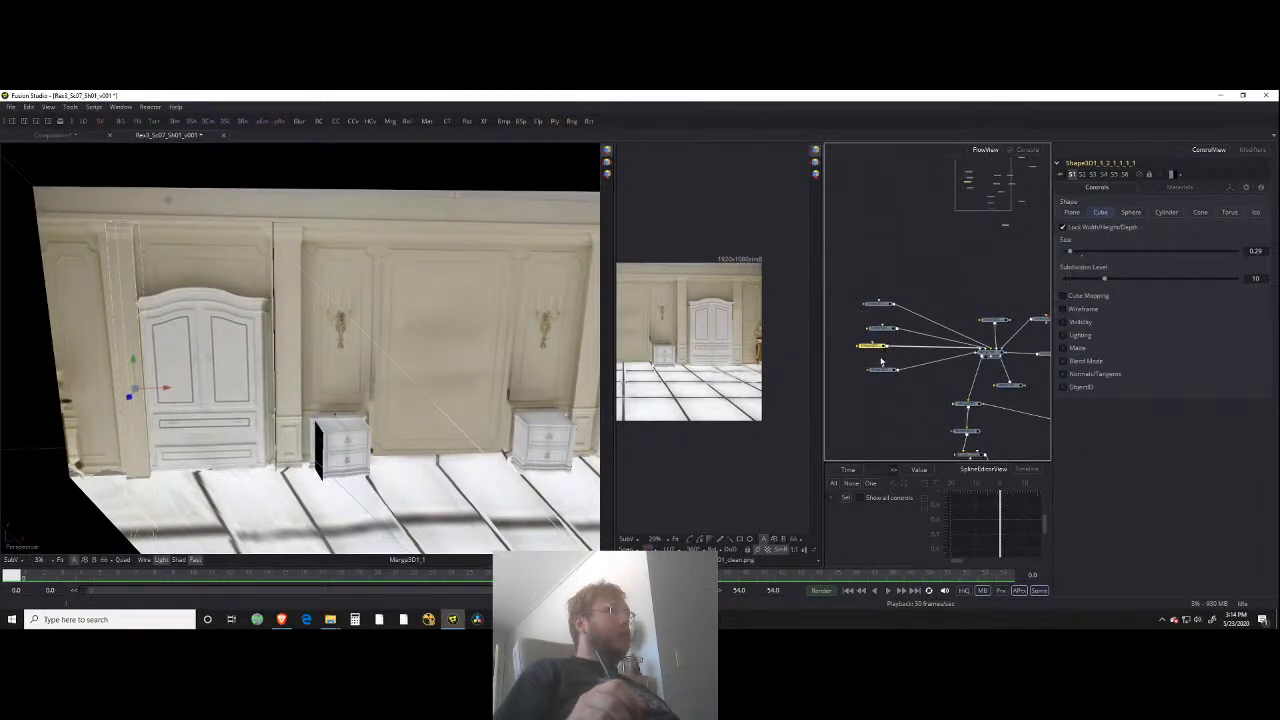
left_click(885, 331)
left_click(878, 347)
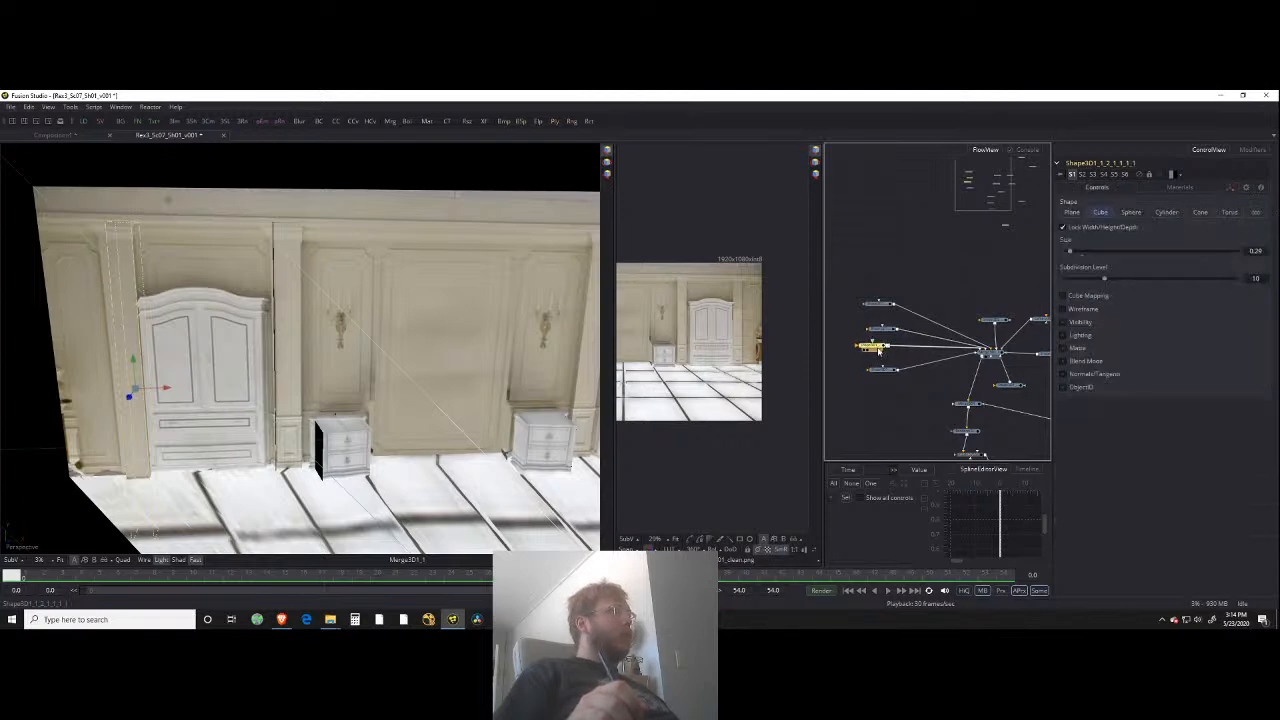
left_click_drag(164, 392, 235, 389)
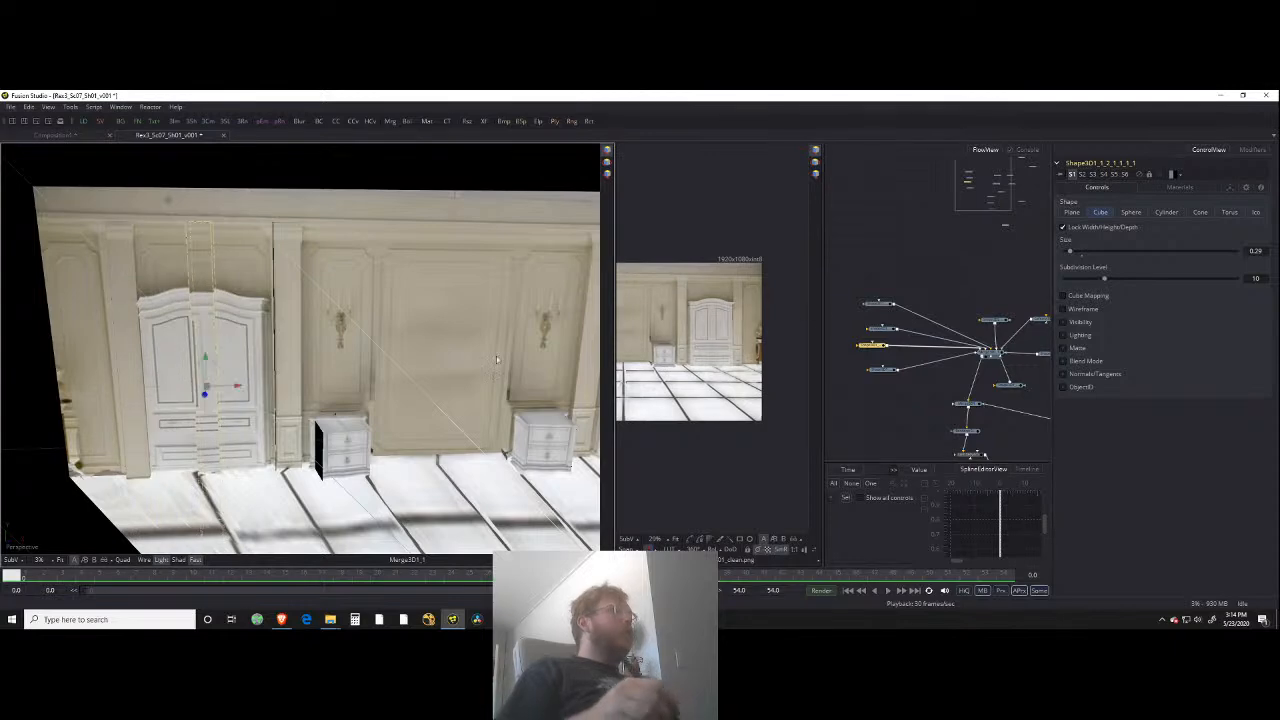
Step: Size the wardrobe cube to X scale 50 and Y scale 84.3, and place it at Y offset about 8.54 and Z offset about -47.32
left_click(1228, 188)
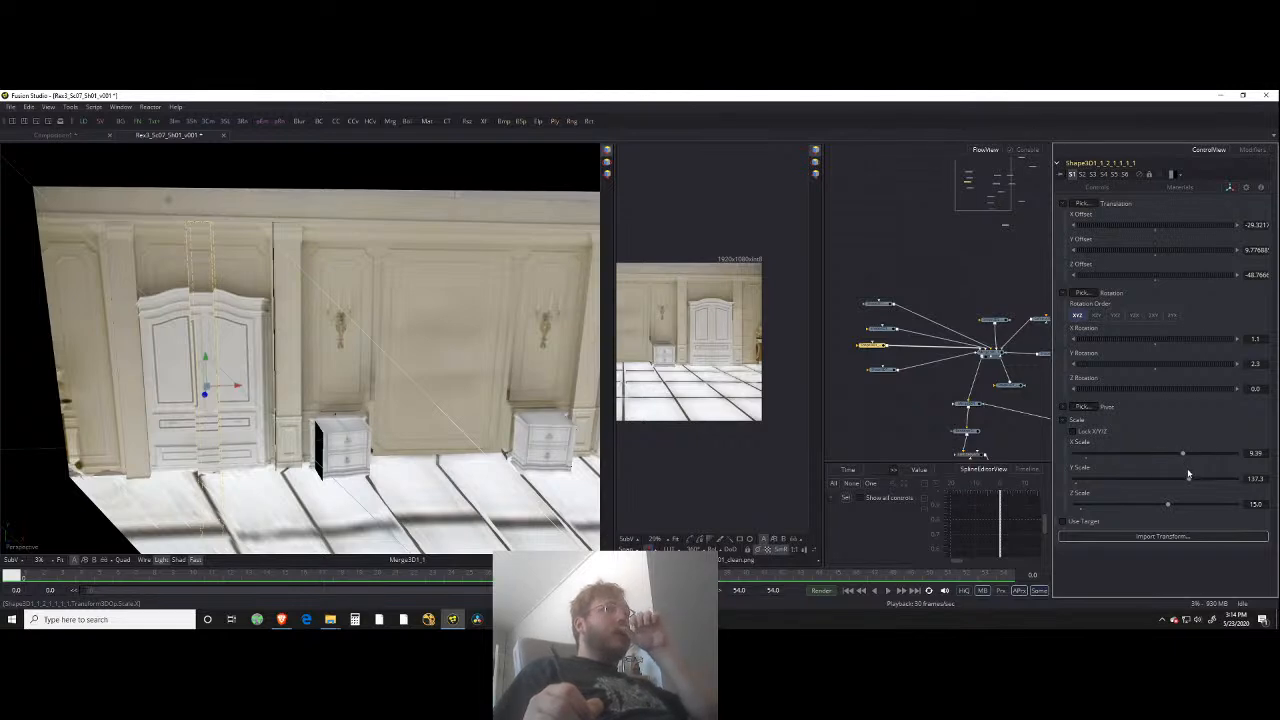
left_click_drag(1189, 481, 1239, 455)
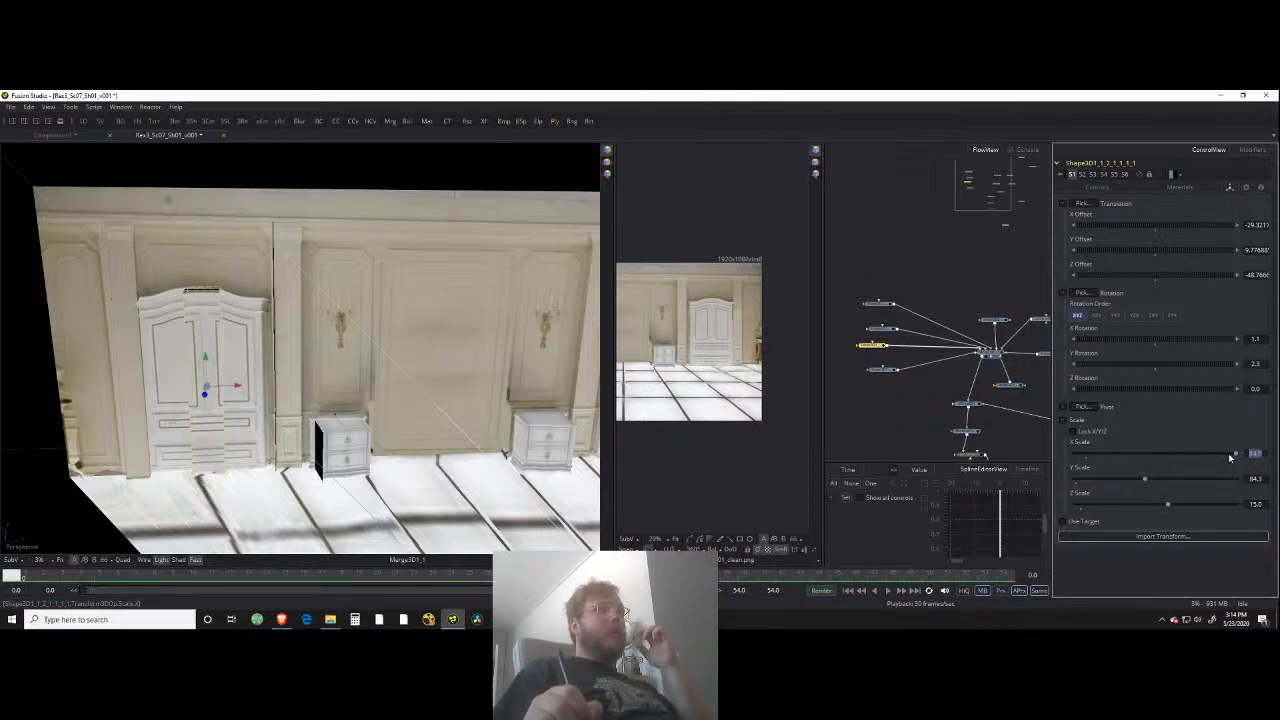
key("Tab")
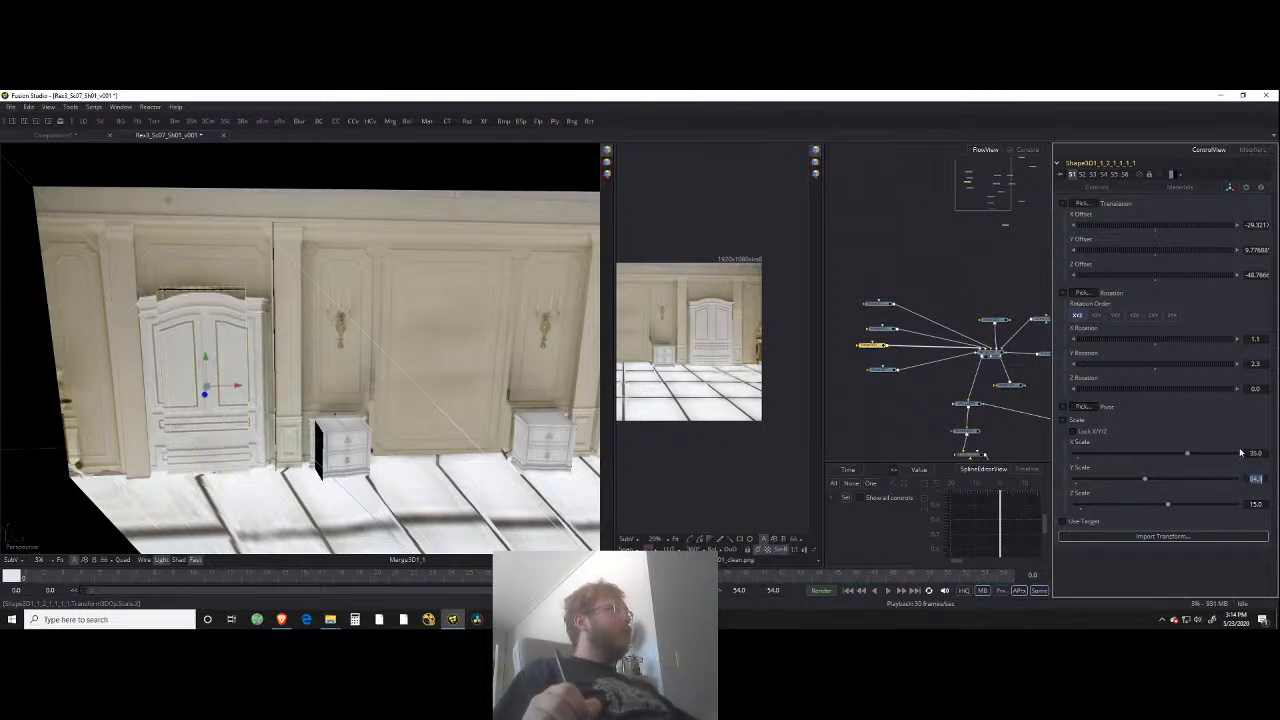
left_click_drag(1187, 456, 1236, 455)
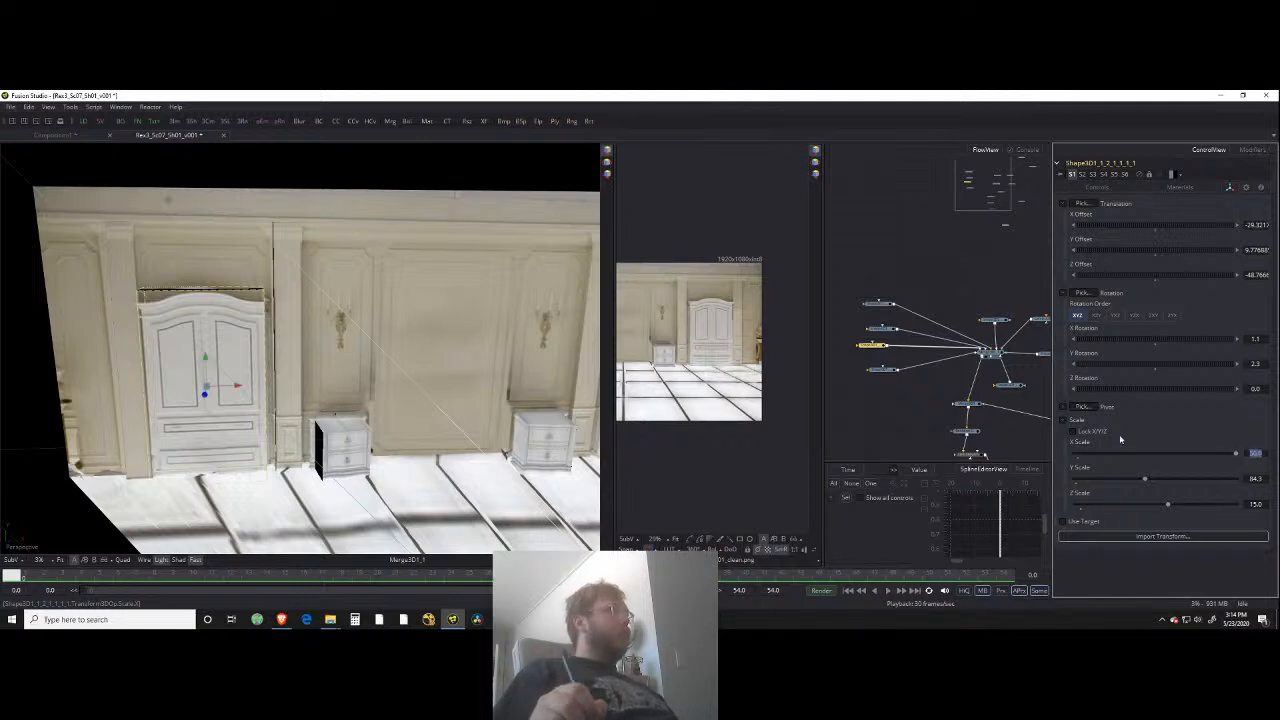
left_click_drag(380, 391, 417, 378)
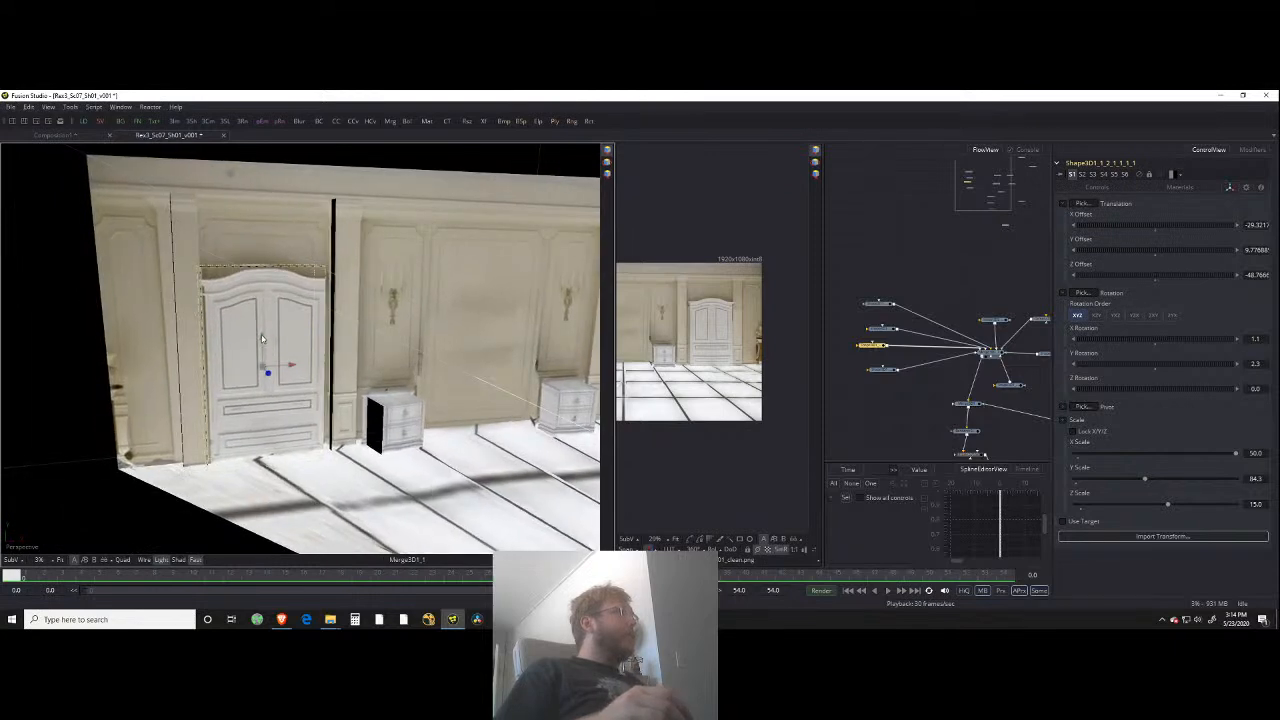
left_click_drag(260, 340, 262, 348)
mouse_move(397, 357)
left_mouse_down()
mouse_move(355, 356)
mouse_move(355, 342)
mouse_move(388, 345)
mouse_move(263, 343)
mouse_move(386, 393)
mouse_move(398, 391)
mouse_move(271, 356)
left_mouse_up()
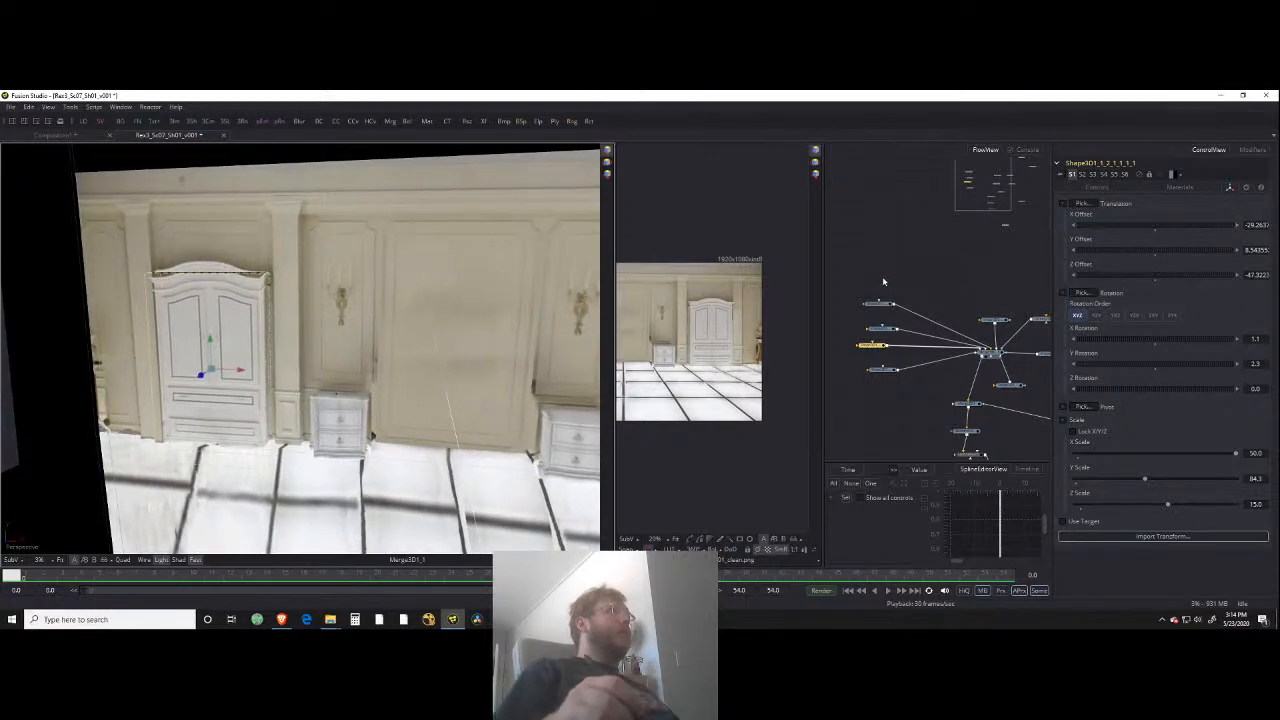
Step: Duplicate the wardrobe cube's node and change the copy's shape to Cylinder
left_click_drag(911, 348, 920, 325)
key("ctrl+p")
key("ctrl+p")
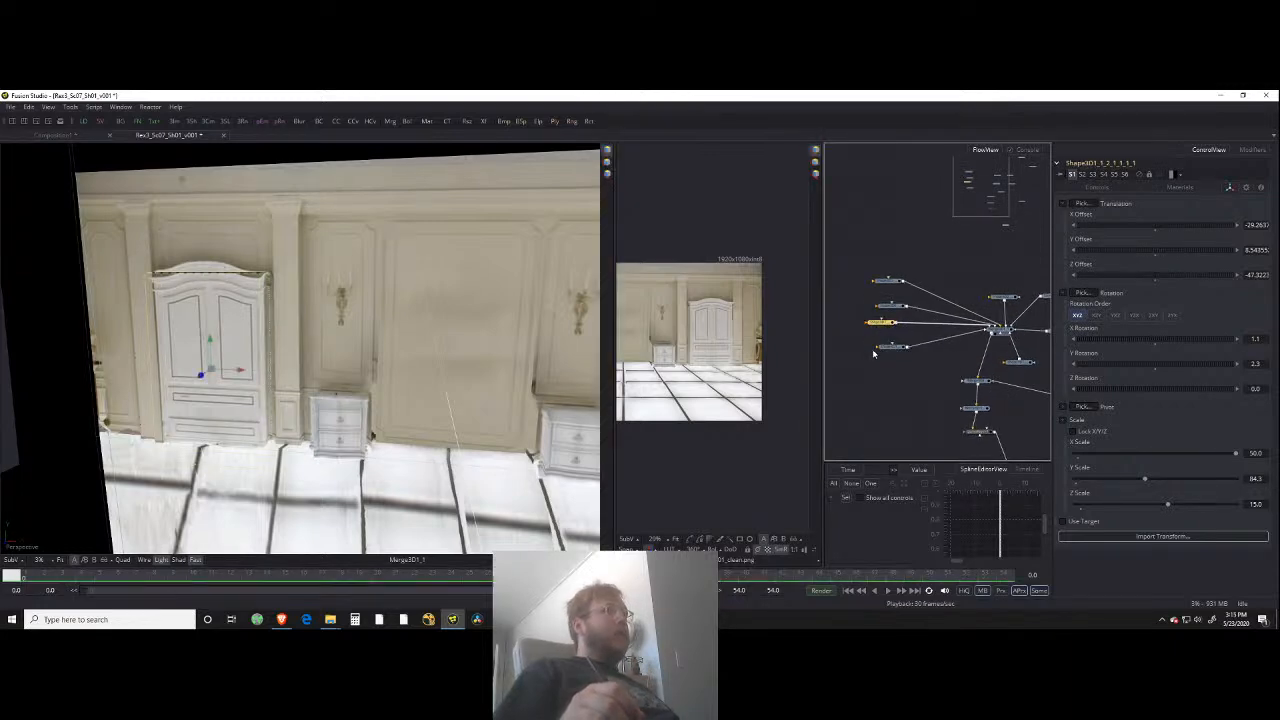
mouse_move(878, 346)
left_mouse_down()
mouse_move(858, 343)
mouse_move(867, 337)
left_mouse_up()
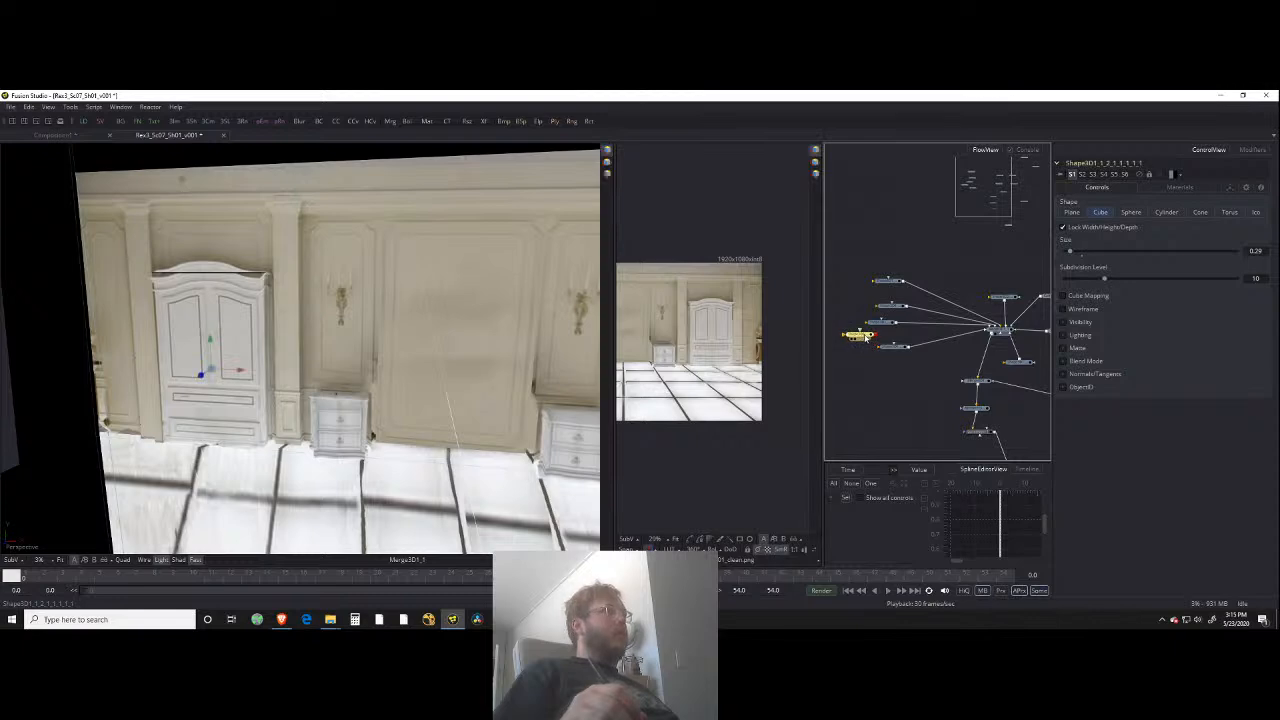
left_click(1167, 213)
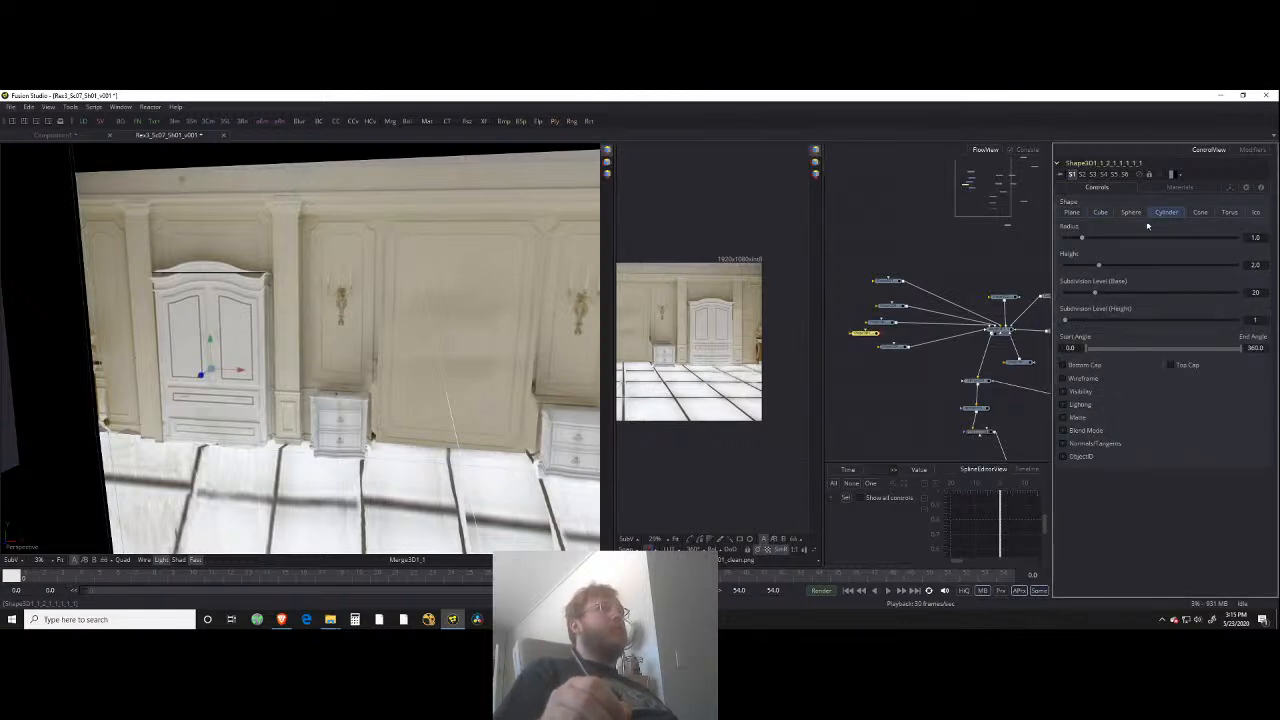
Step: Connect the new cylinder's node to the scene merge and select it
left_click_drag(878, 334, 998, 330)
left_click_drag(318, 365, 363, 360)
scroll(291, 376, "up", 10)
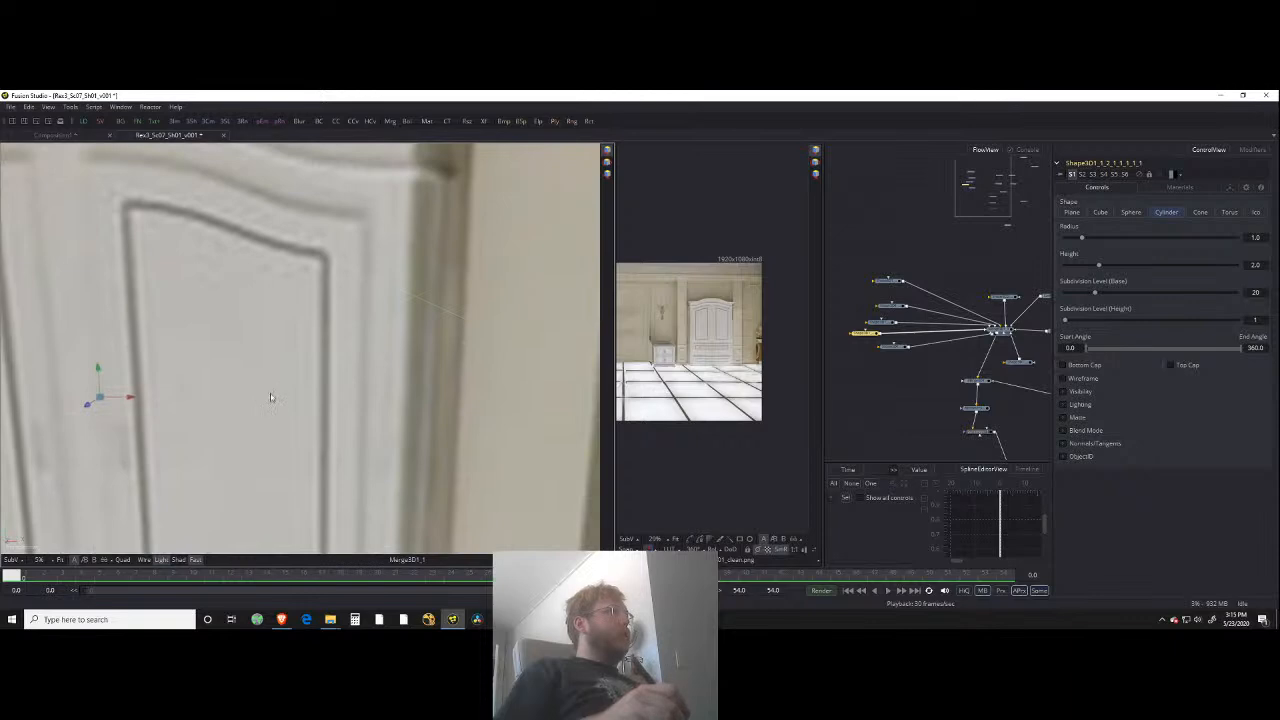
scroll(305, 374, "down", 12)
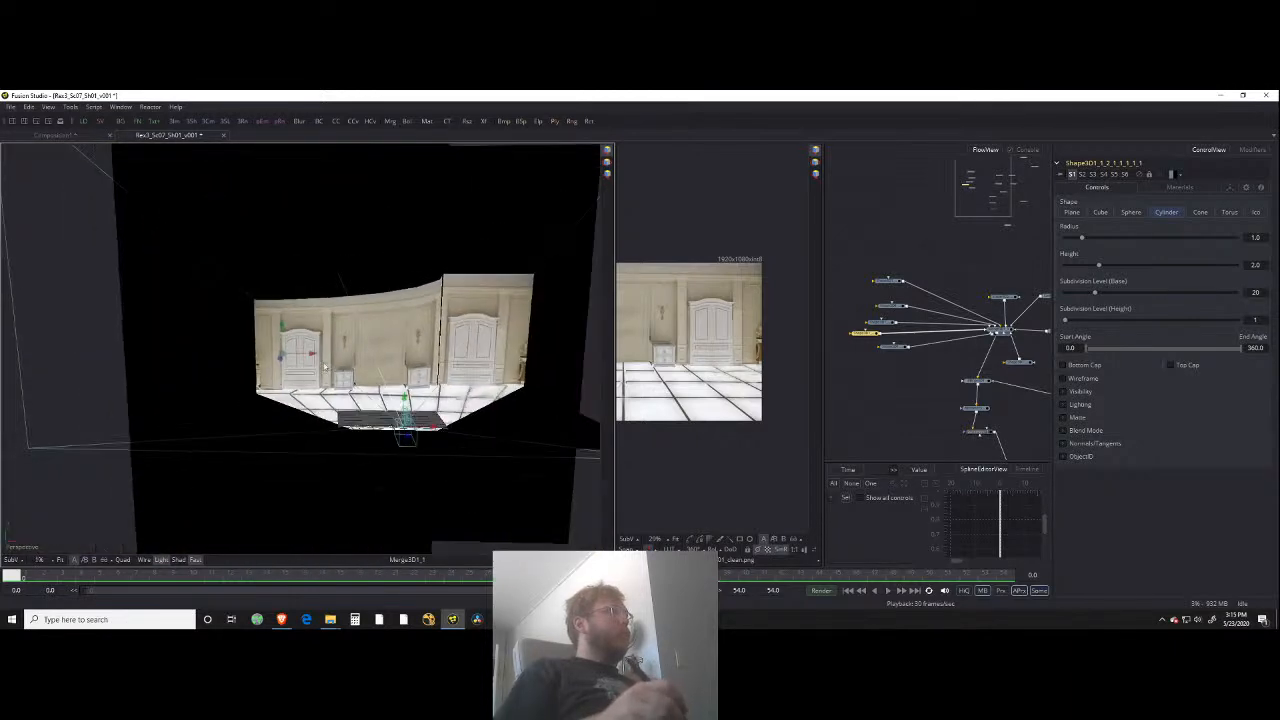
left_click(857, 370)
left_click(868, 335)
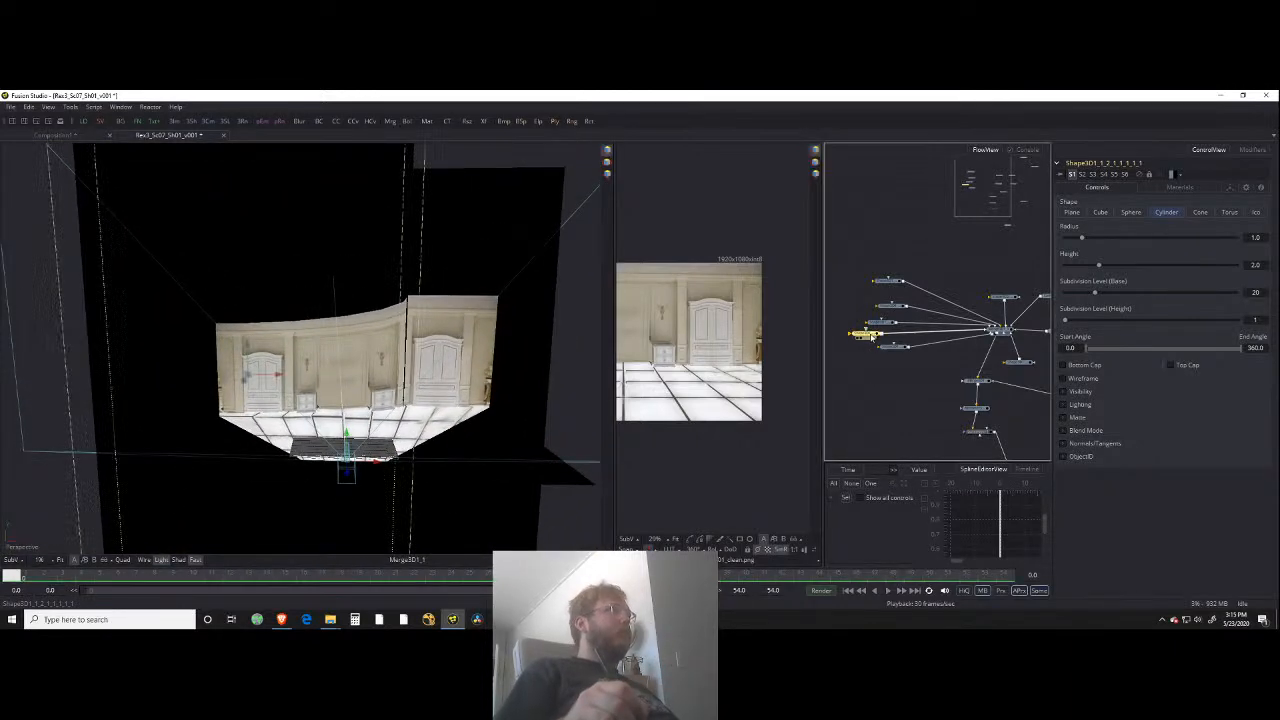
Step: Reset the cylinder's X, Y and Z scale to 1.0
left_click(1230, 189)
left_click(1108, 190)
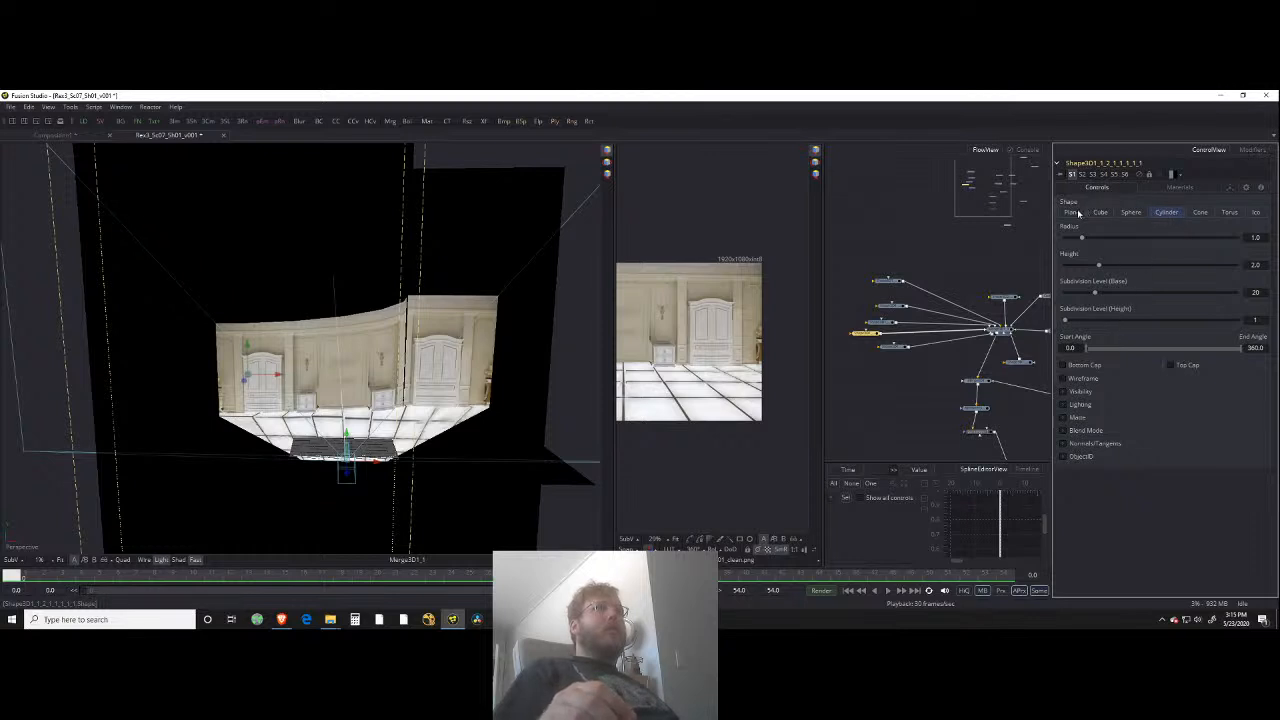
left_click(1230, 188)
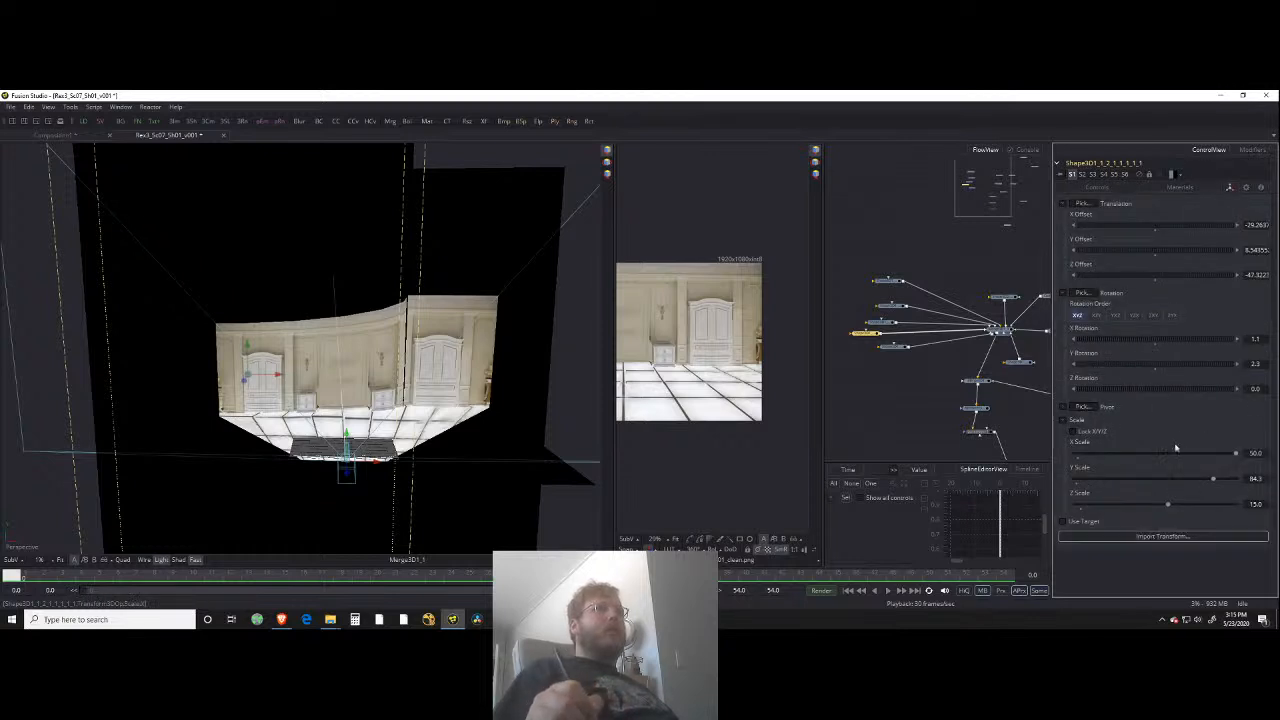
left_click(1076, 459)
left_click(1076, 483)
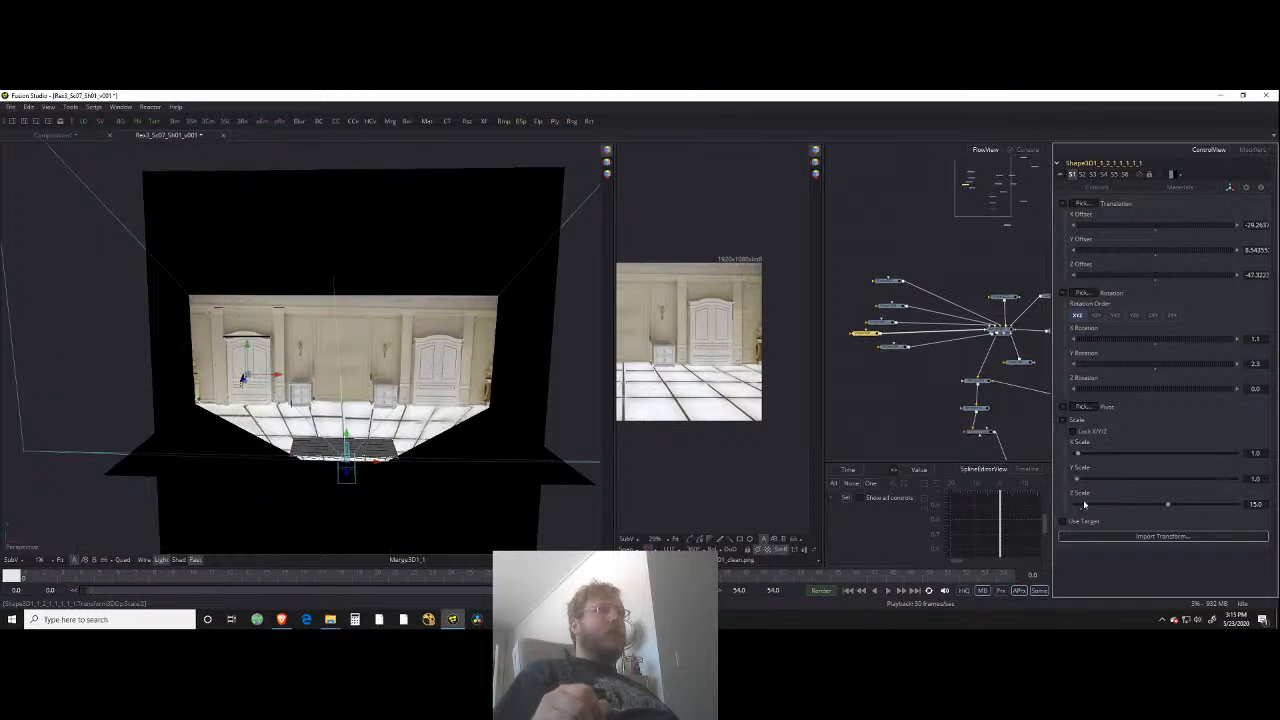
left_click(1080, 507)
Step: Move the cylinder onto the middle of the left wardrobe's top, at Y offset about 21.8 and Z offset about -44.95
left_click_drag(452, 366, 484, 386)
scroll(488, 387, "up", 5)
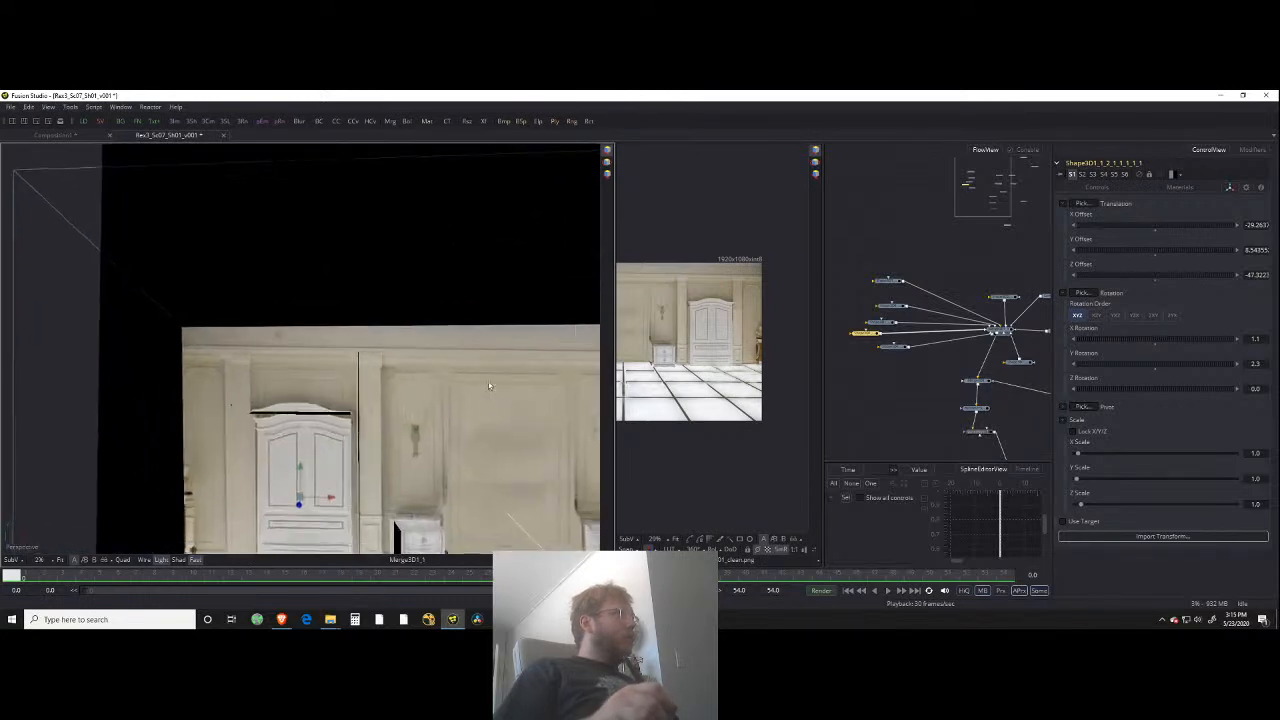
scroll(488, 387, "down", 3)
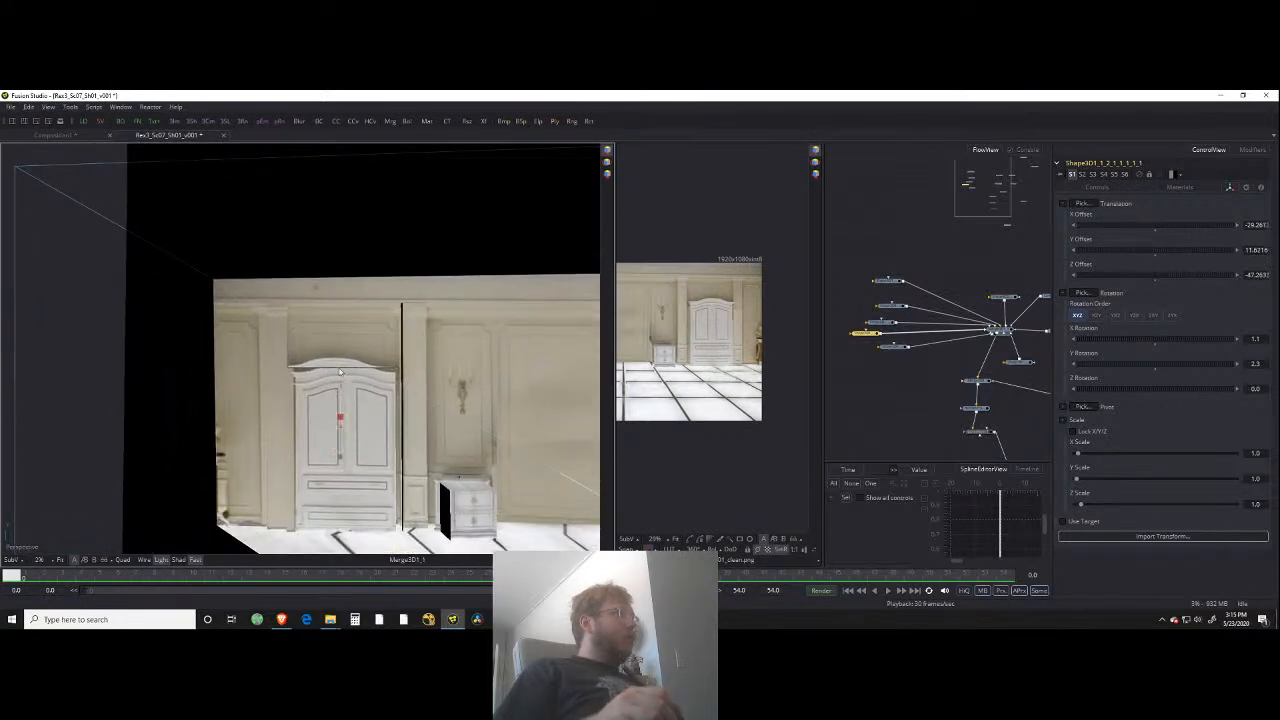
left_click_drag(365, 372, 396, 404)
scroll(475, 404, "up", 5)
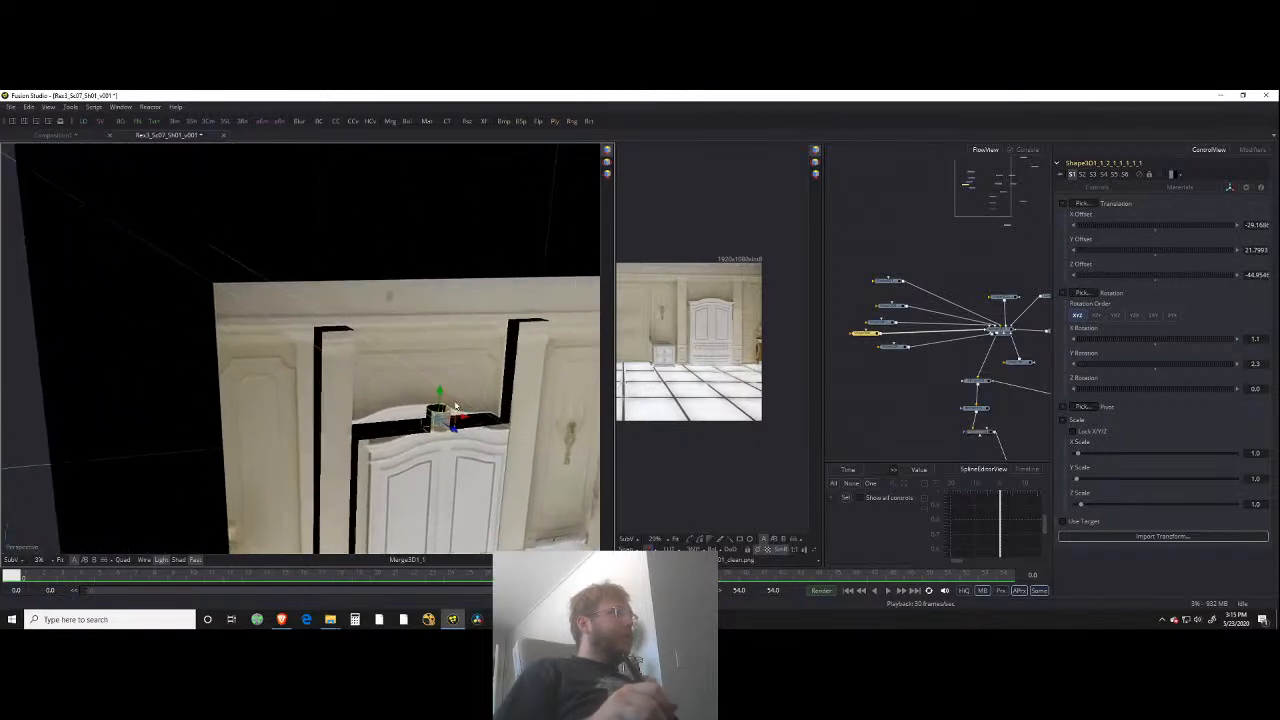
left_click_drag(473, 405, 409, 363)
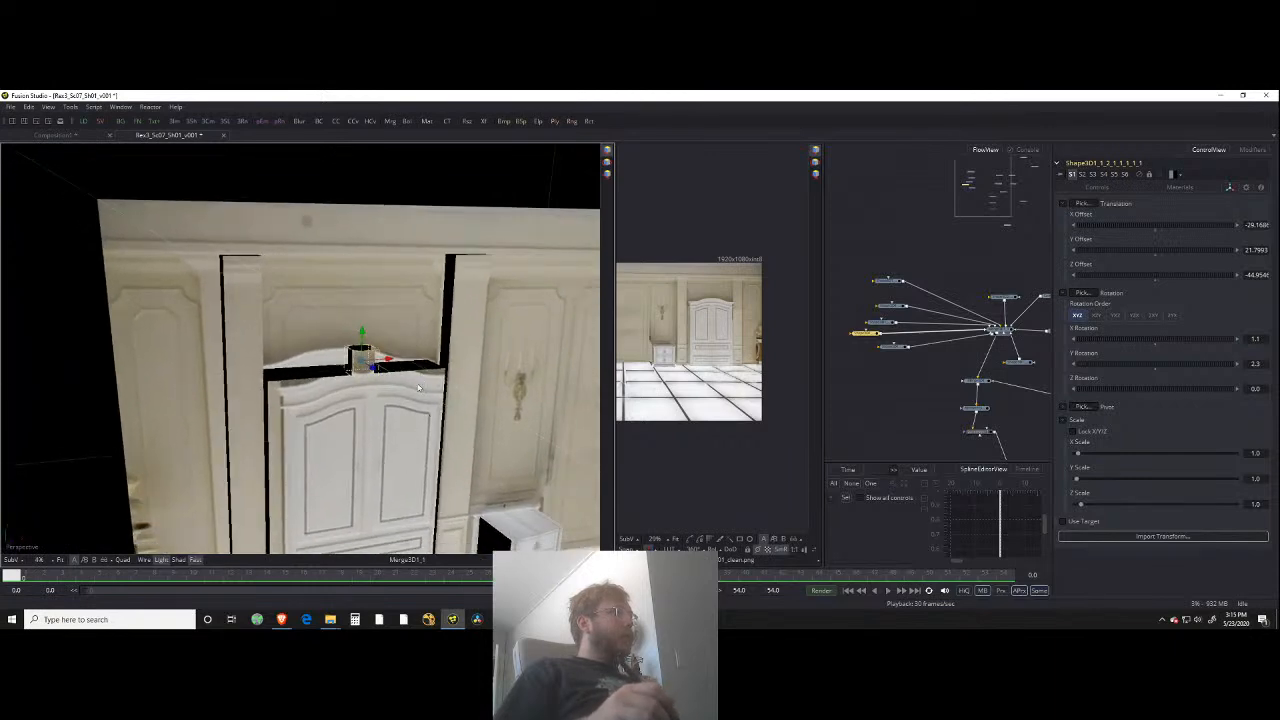
left_click_drag(416, 422, 414, 408)
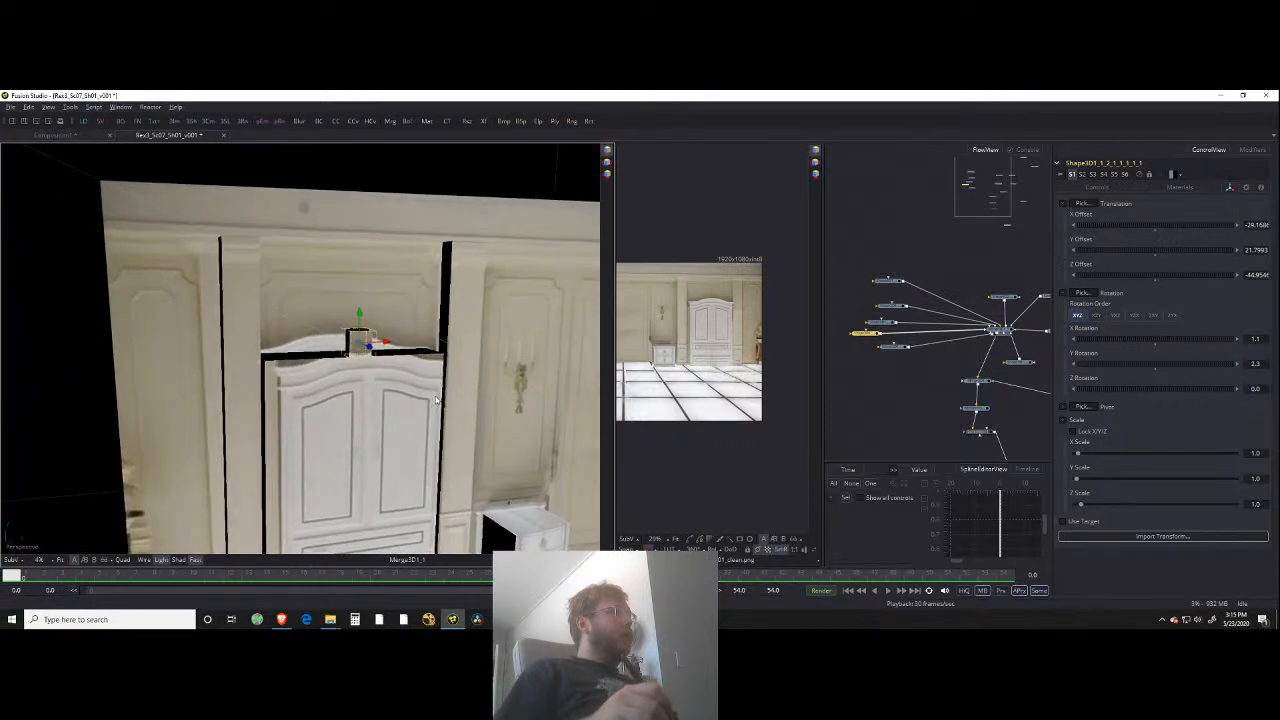
Step: Tilt the cylinder to an X rotation of about -79.8 and enable its bottom cap
scroll(436, 400, "up", 6)
left_click_drag(389, 418, 449, 411)
scroll(345, 421, "up", 3)
scroll(449, 411, "down", 4)
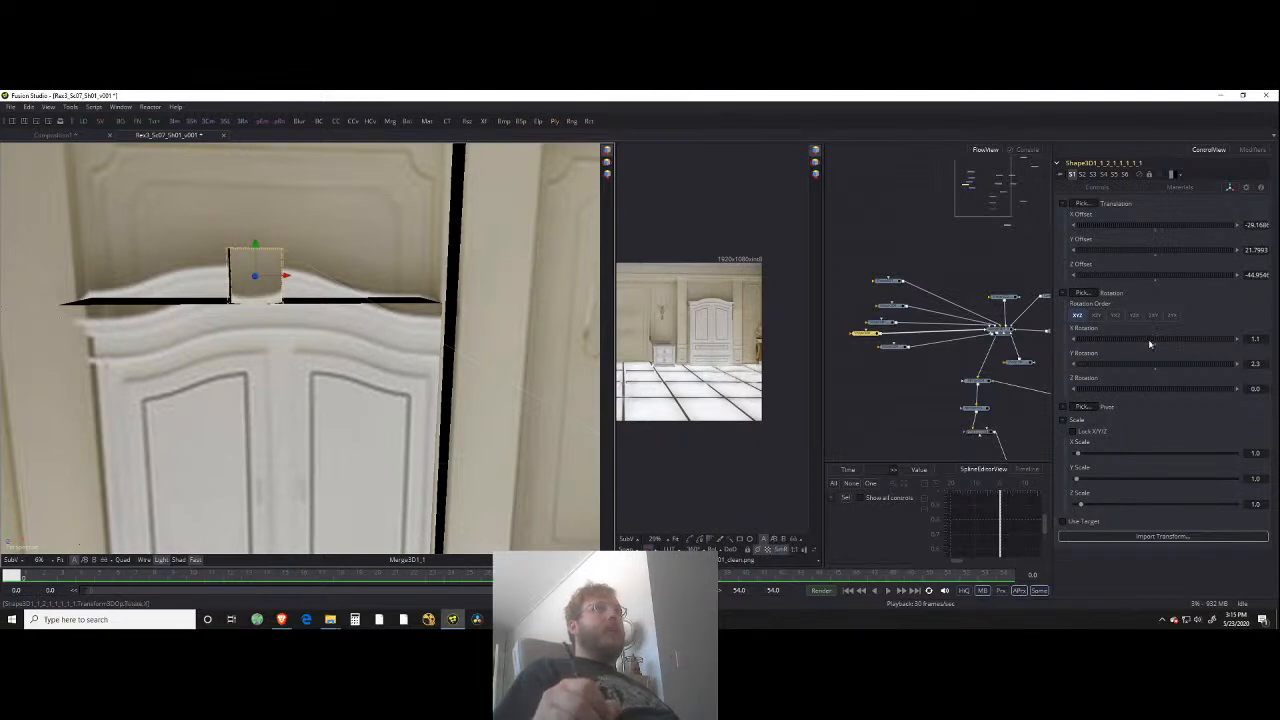
mouse_move(1151, 342)
left_mouse_down()
mouse_move(1166, 338)
mouse_move(1107, 351)
mouse_move(1143, 342)
left_mouse_up()
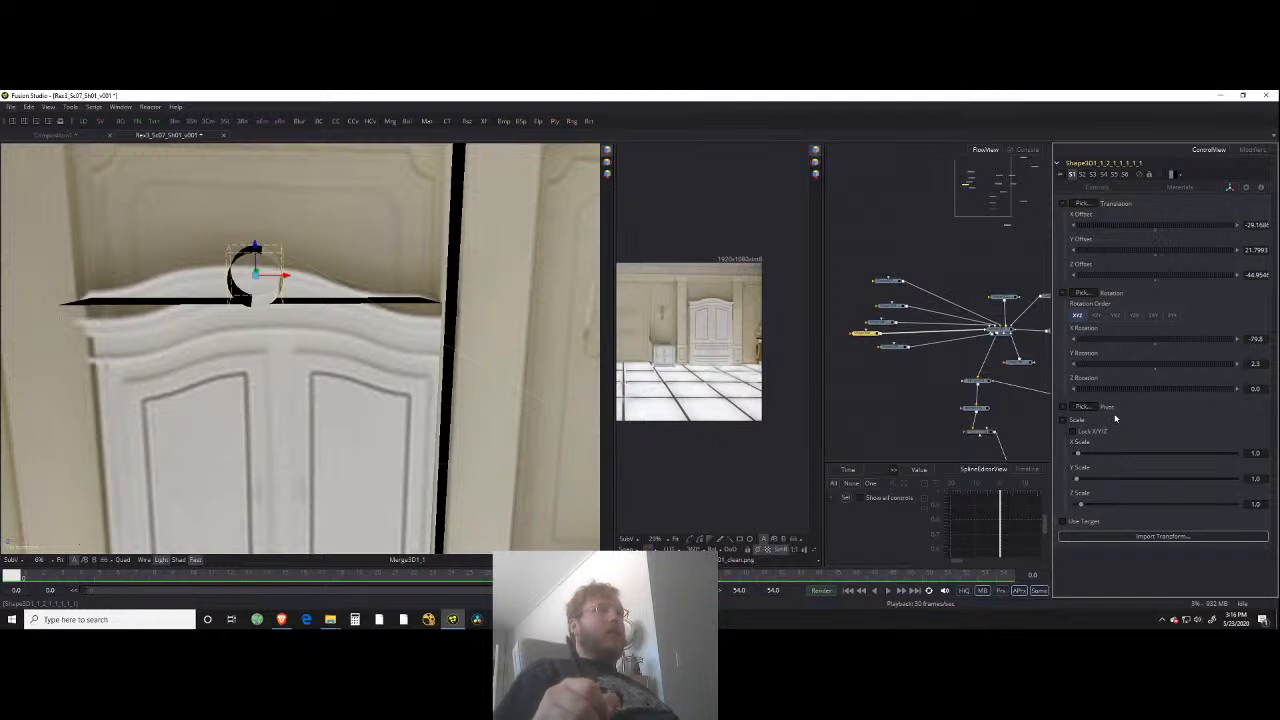
left_click(1098, 188)
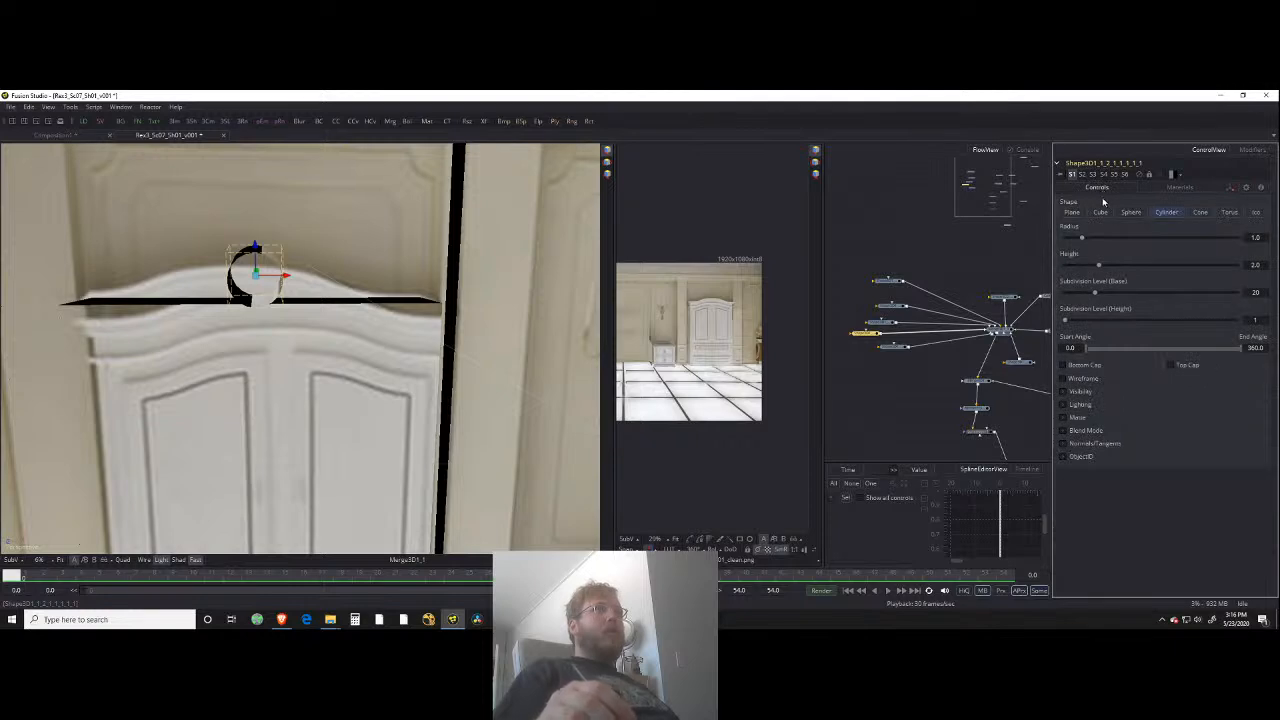
left_click(1085, 367)
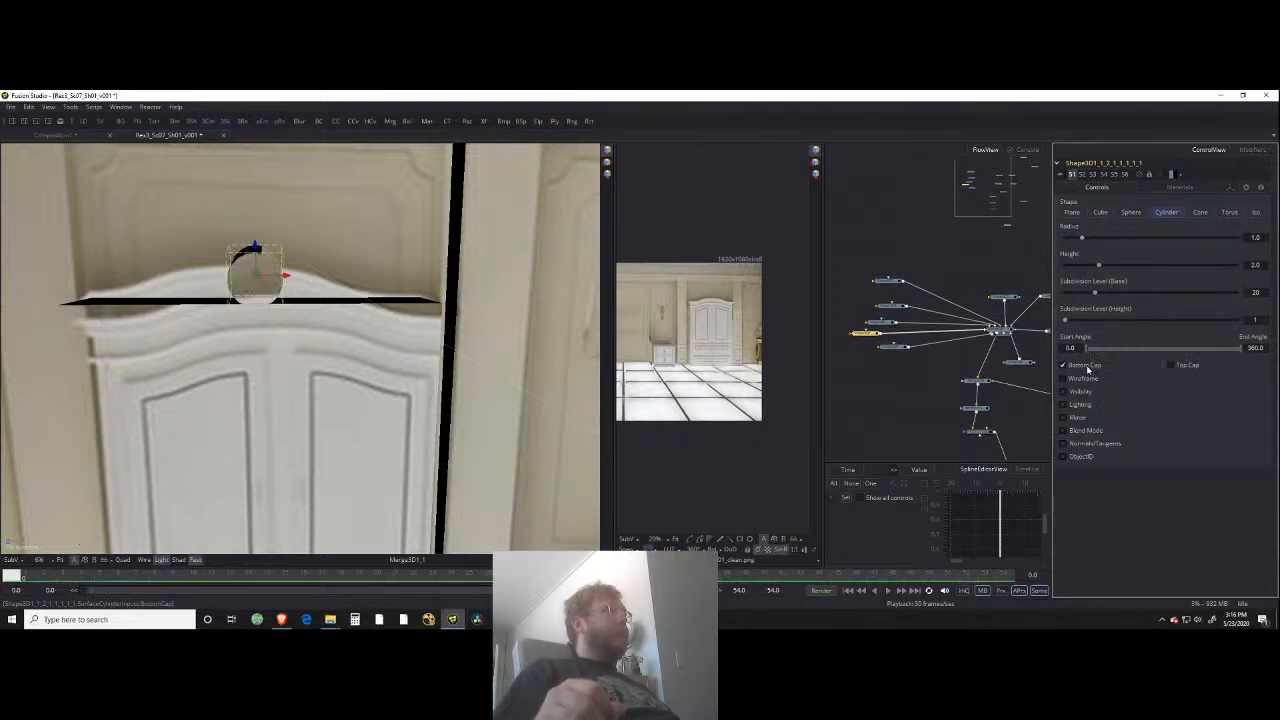
Step: Lower the cylinder into the wardrobe's arched top and widen it to about 4.55 in X scale, keeping Y scale at 1.0
left_click_drag(382, 343, 343, 280)
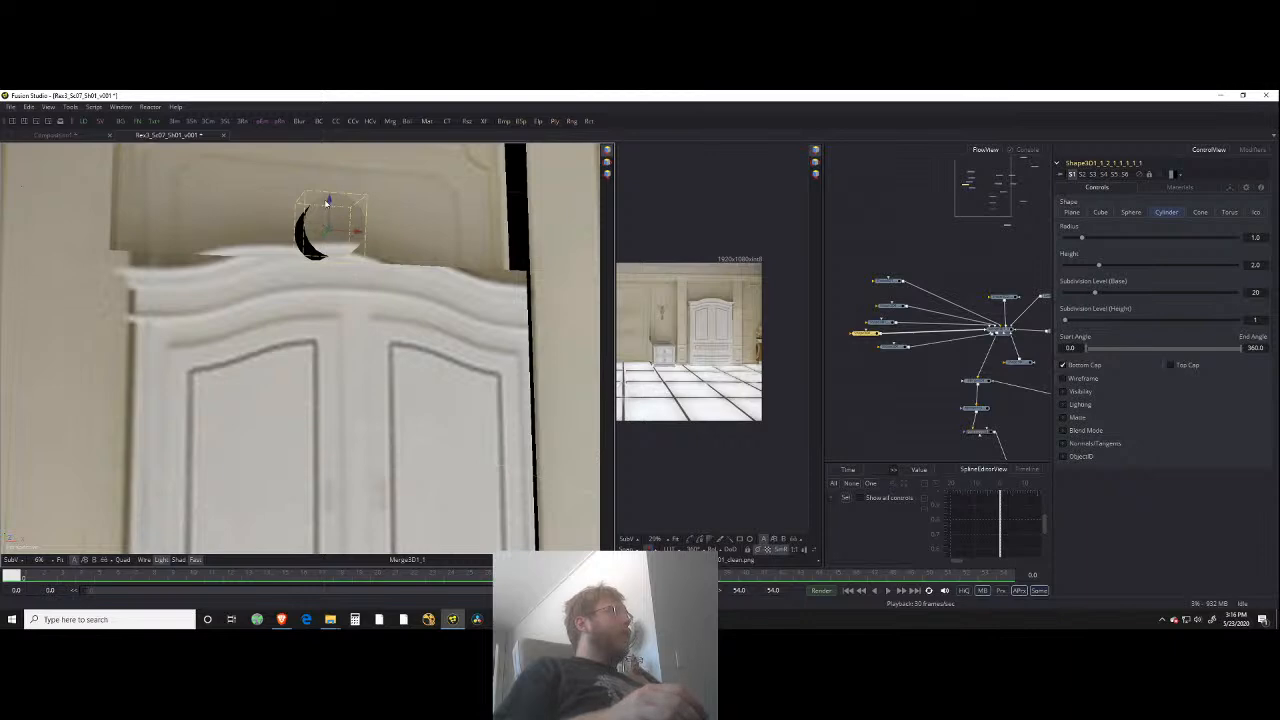
left_click_drag(336, 224, 336, 242)
left_click_drag(396, 270, 393, 323)
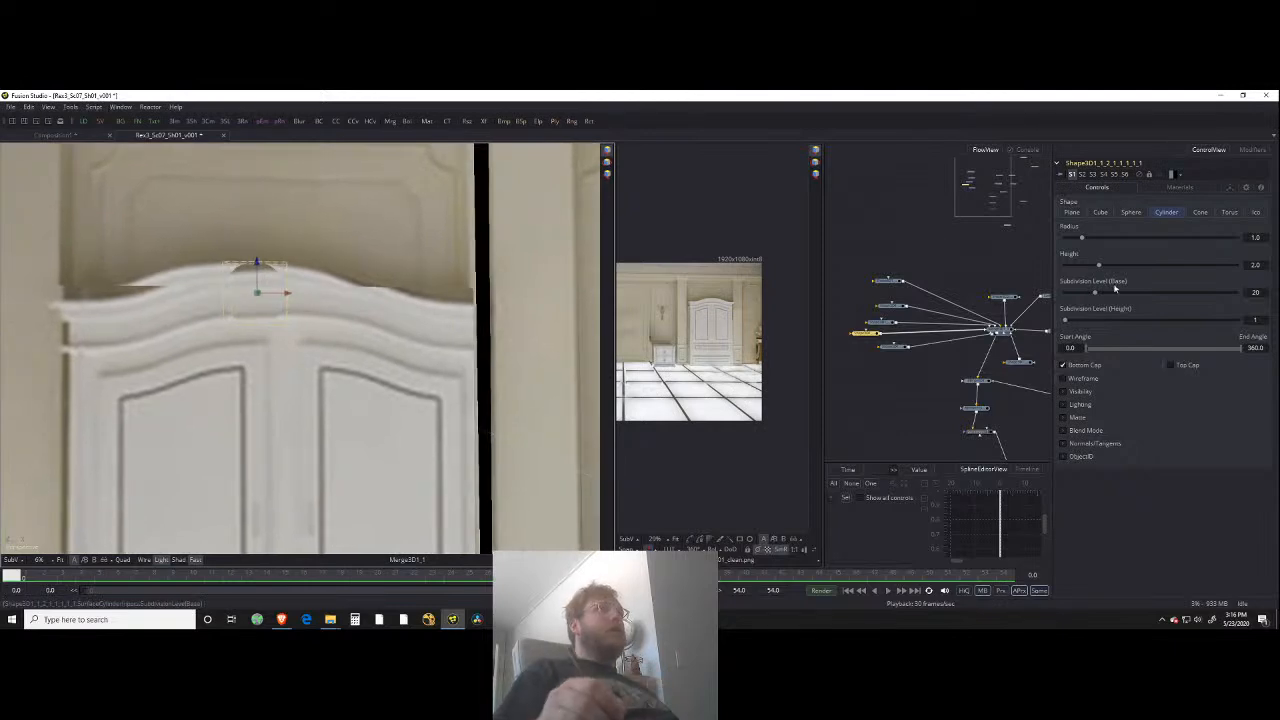
left_click(1229, 189)
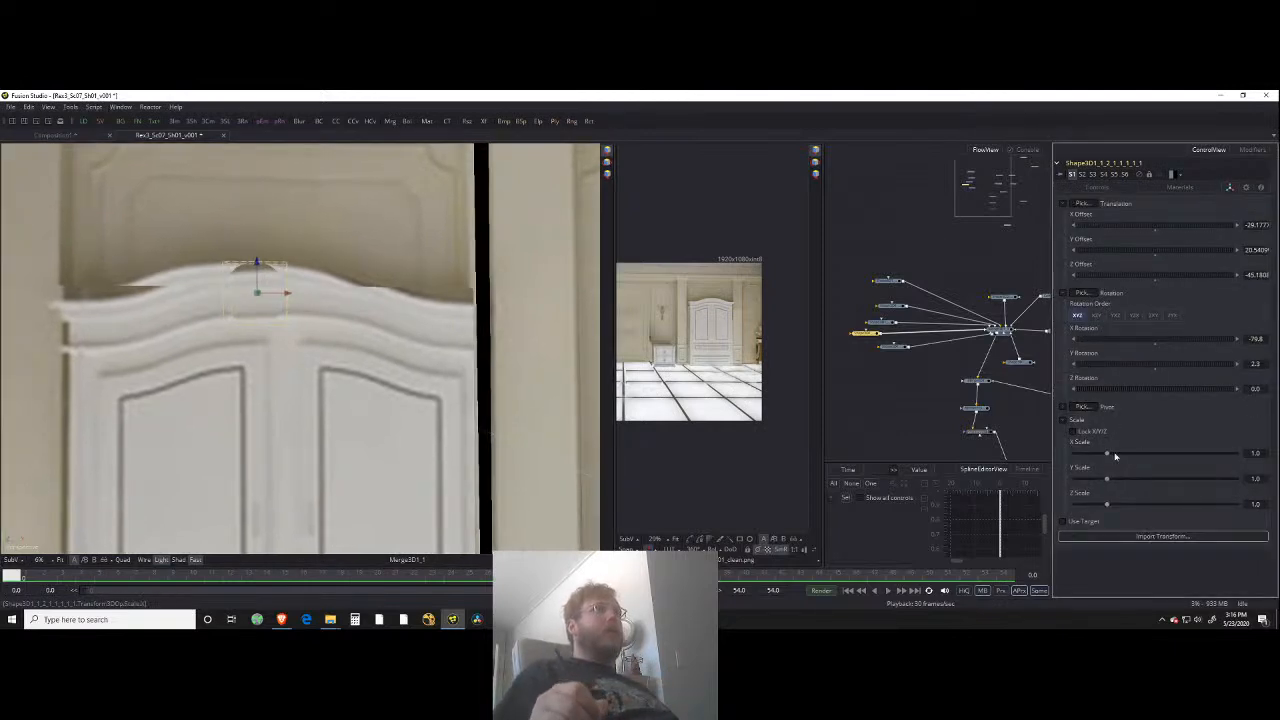
left_click_drag(1125, 479, 1072, 487)
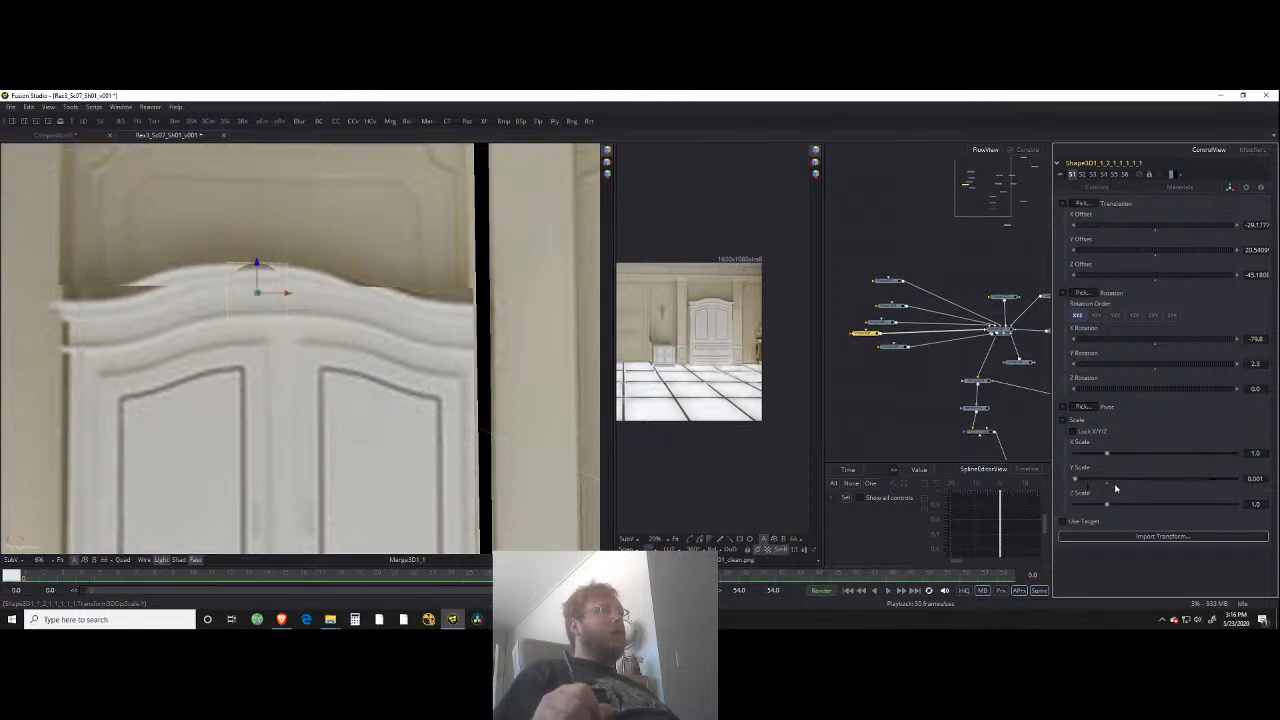
left_click(1109, 486)
left_click_drag(1107, 455, 1209, 470)
Step: Shift the cylinder back to Z offset about -46.02, then set its X scale to about 4.04 and Z scale to 1.29
left_click_drag(430, 392, 158, 352)
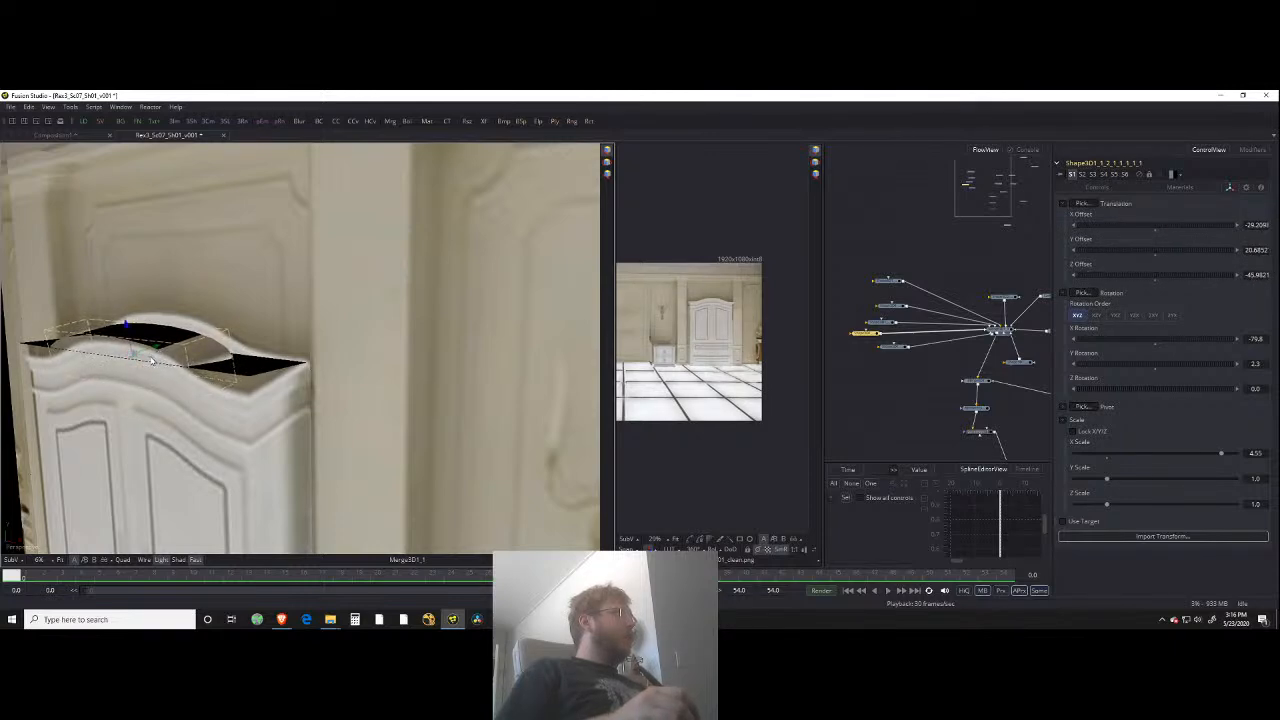
left_click_drag(151, 360, 134, 336)
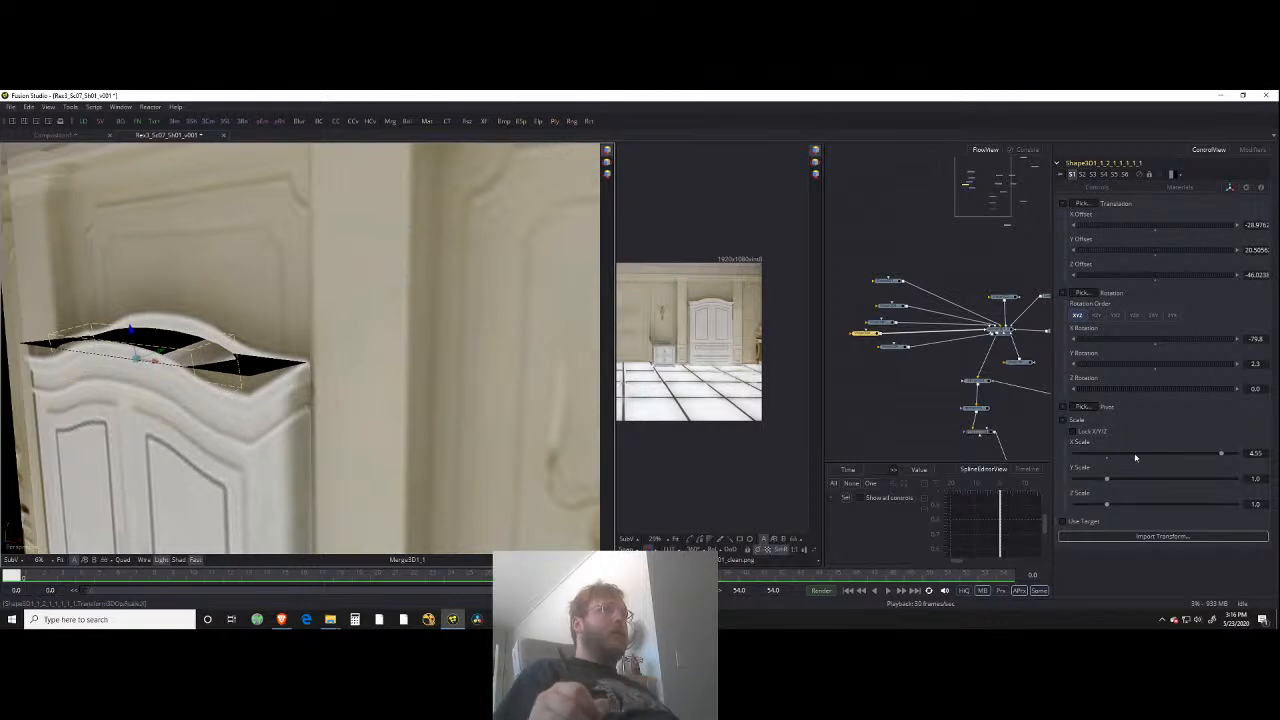
left_click_drag(1106, 507, 1115, 503)
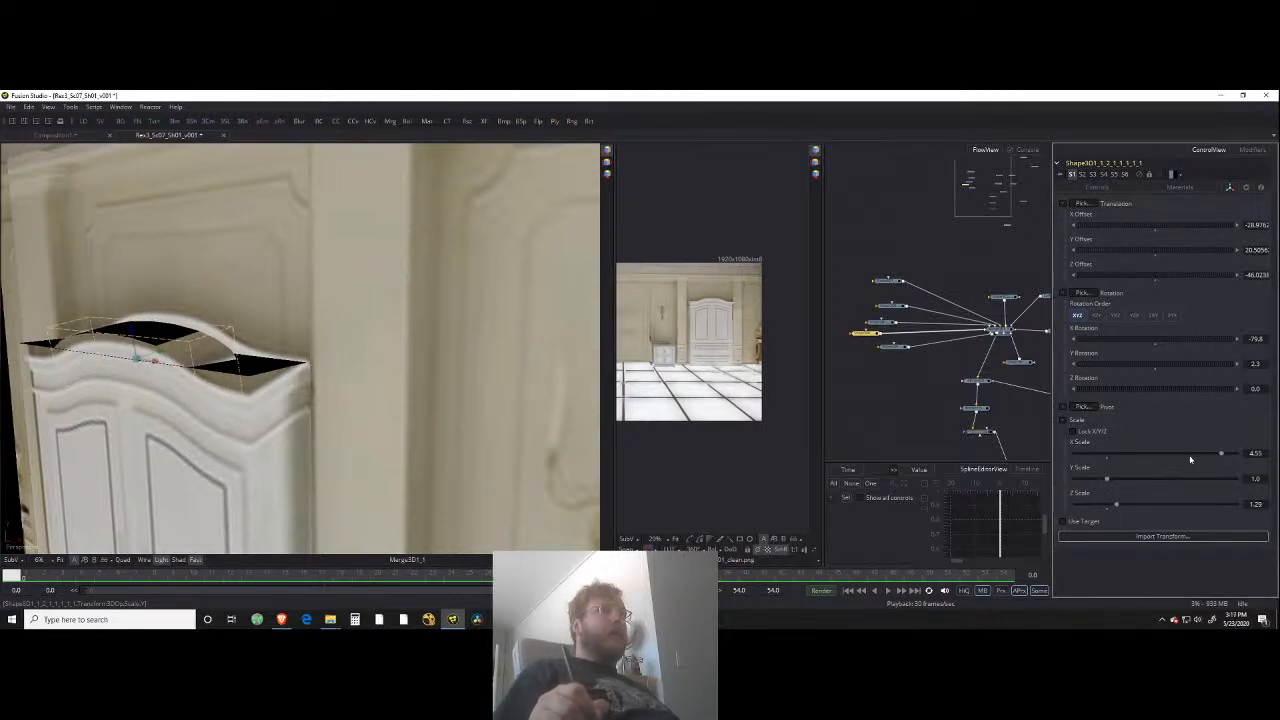
left_click_drag(1220, 457, 1203, 454)
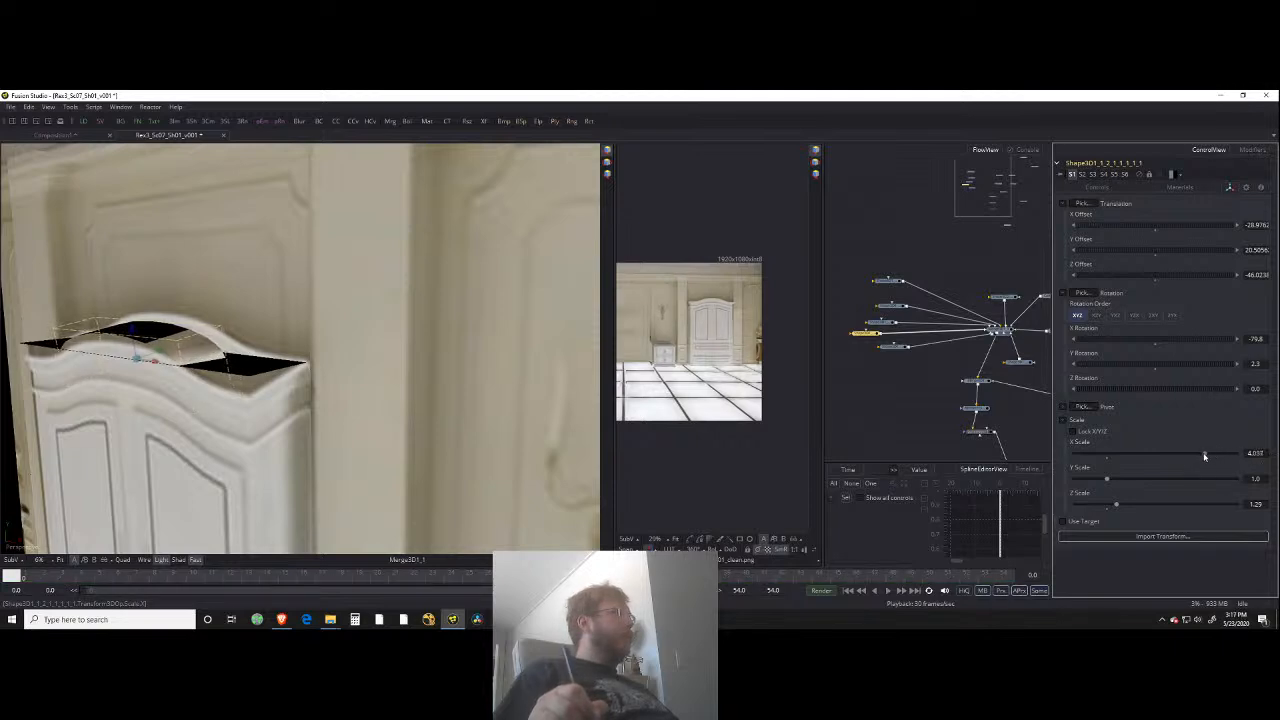
left_click_drag(410, 387, 362, 300)
left_click(425, 407)
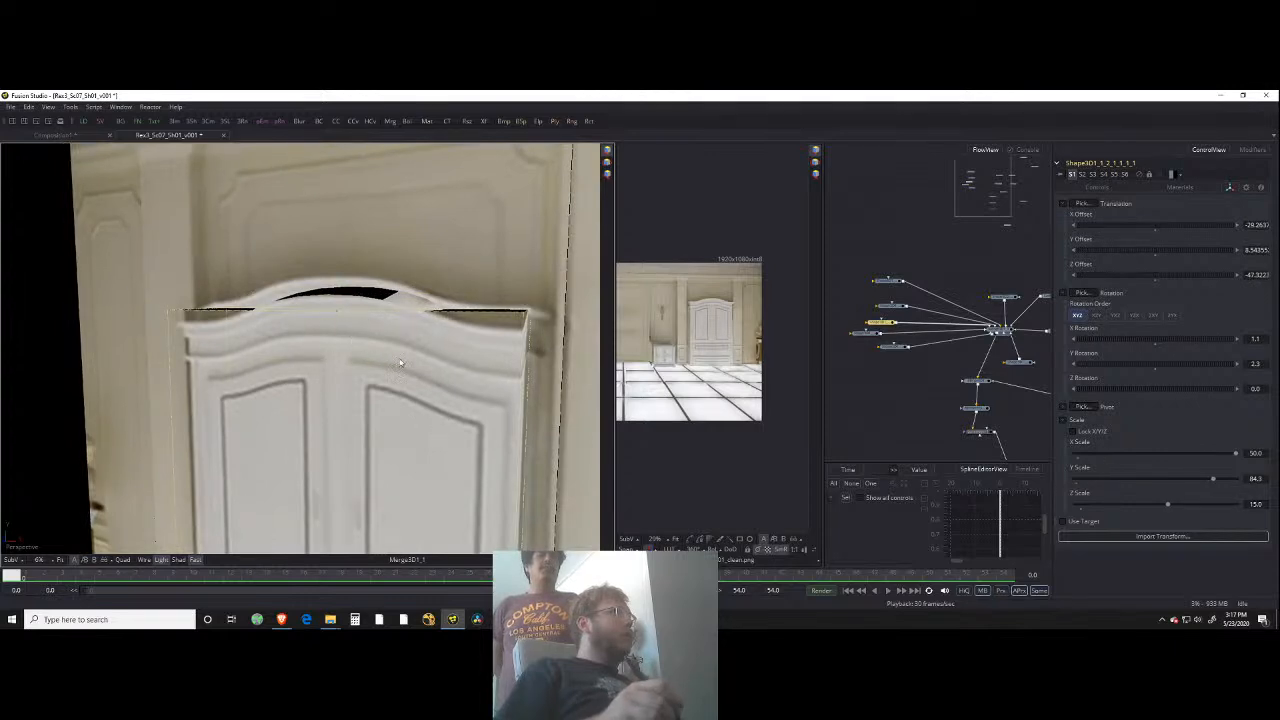
left_click_drag(397, 360, 390, 370)
left_click(502, 619)
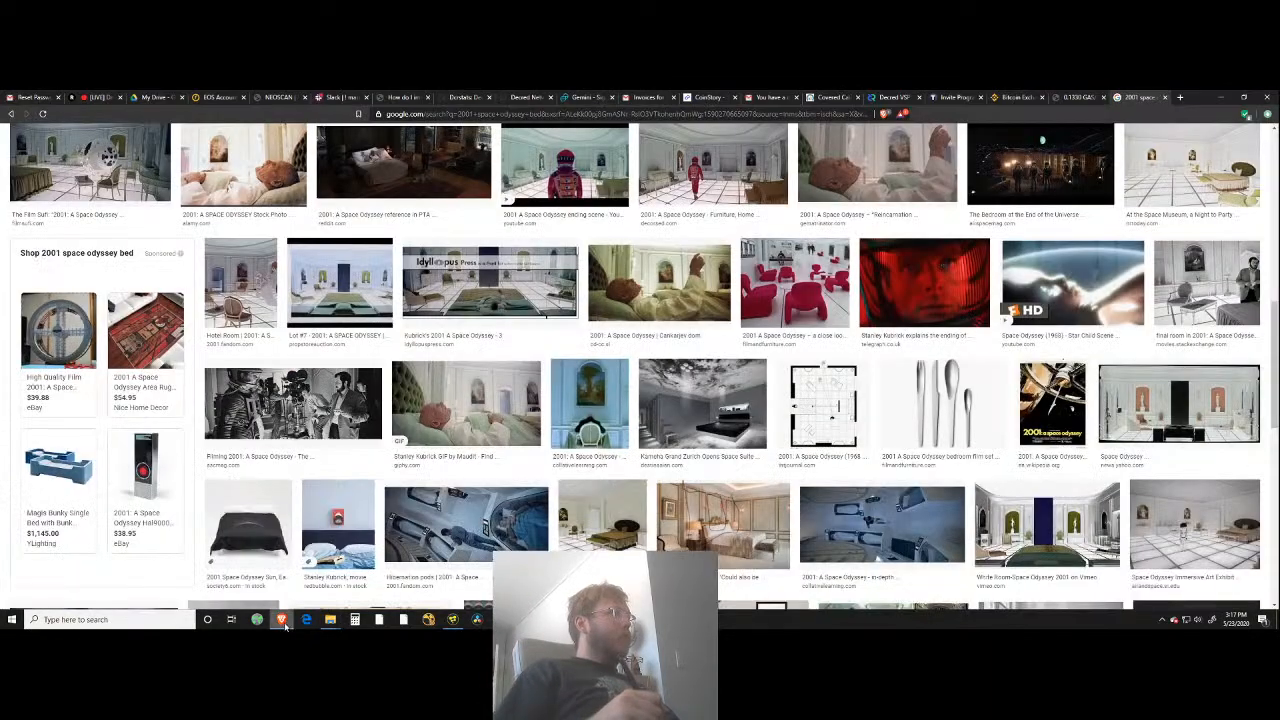
left_click(283, 620)
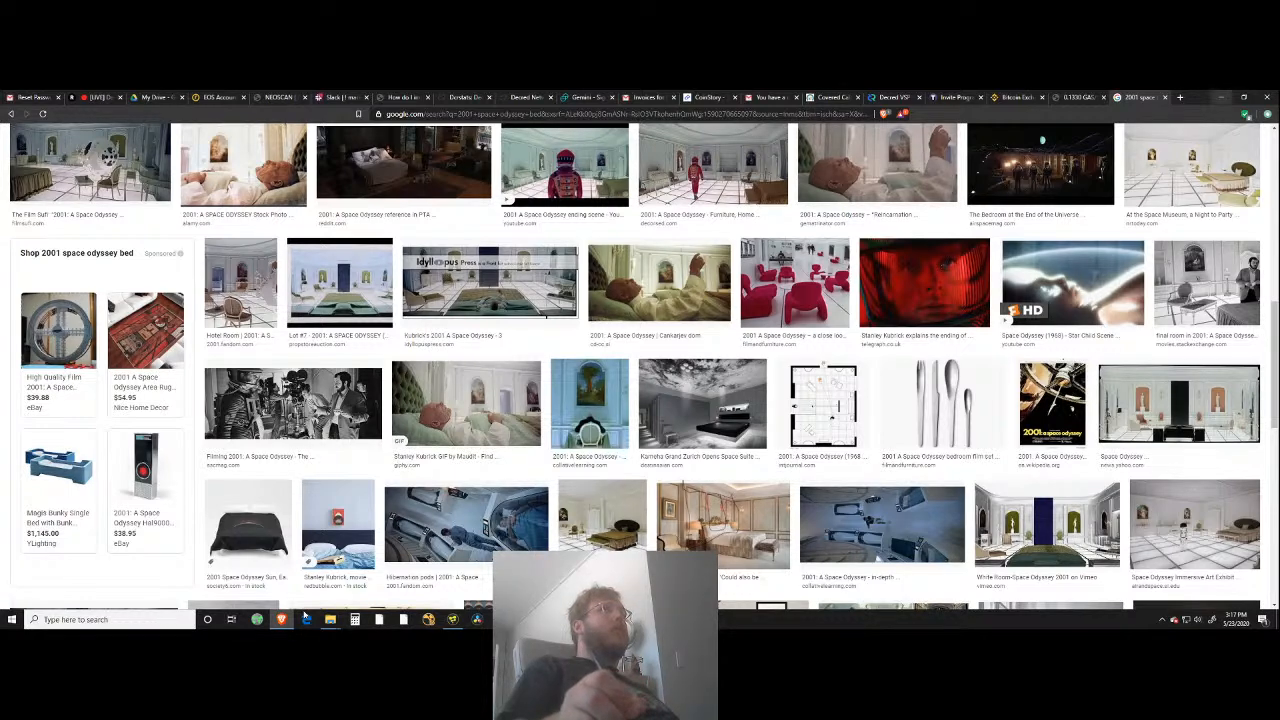
left_click(1221, 98)
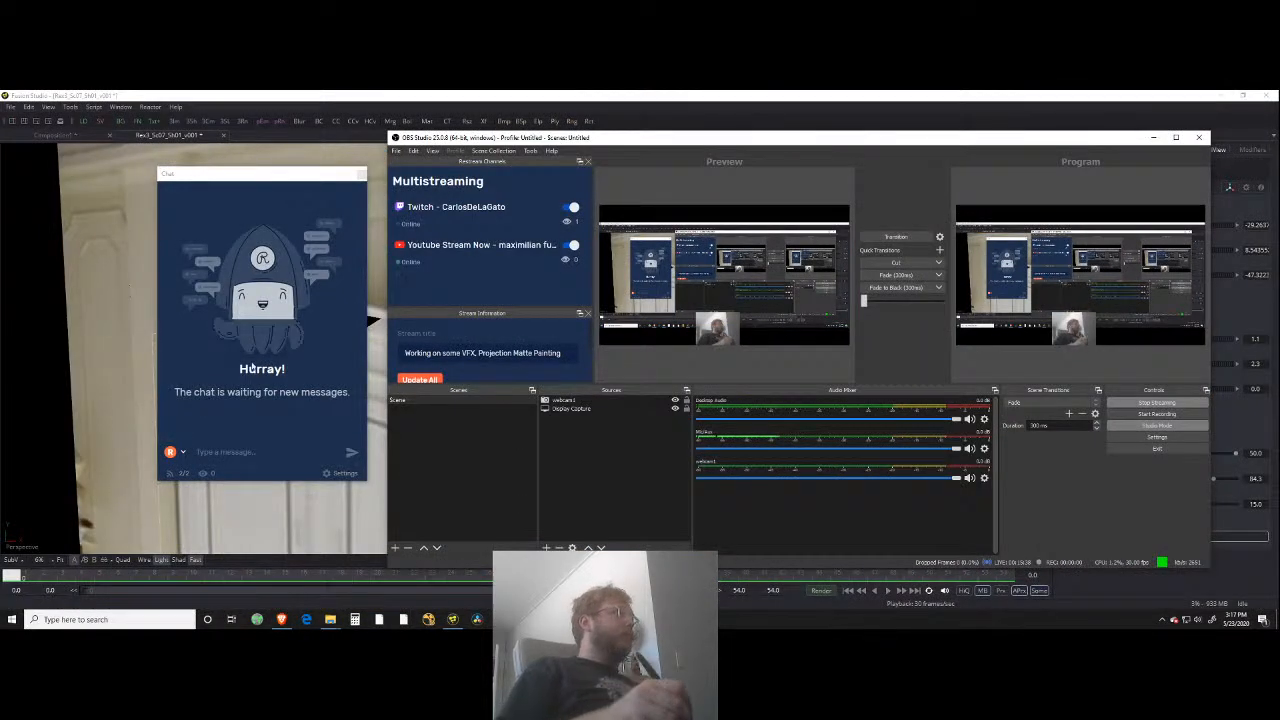
left_click(55, 473)
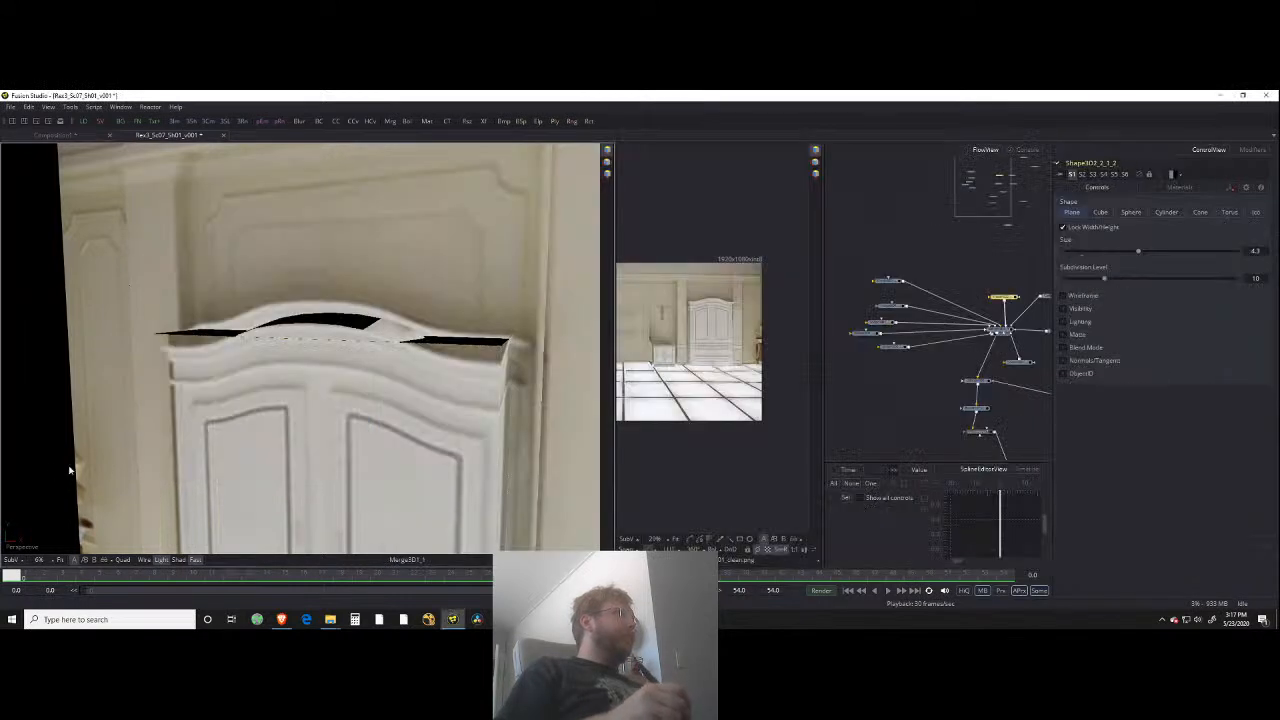
Step: Lower the wardrobe cube to Y offset about 8.01
left_click(444, 378)
left_click_drag(444, 378, 482, 288)
left_click_drag(358, 497, 358, 506)
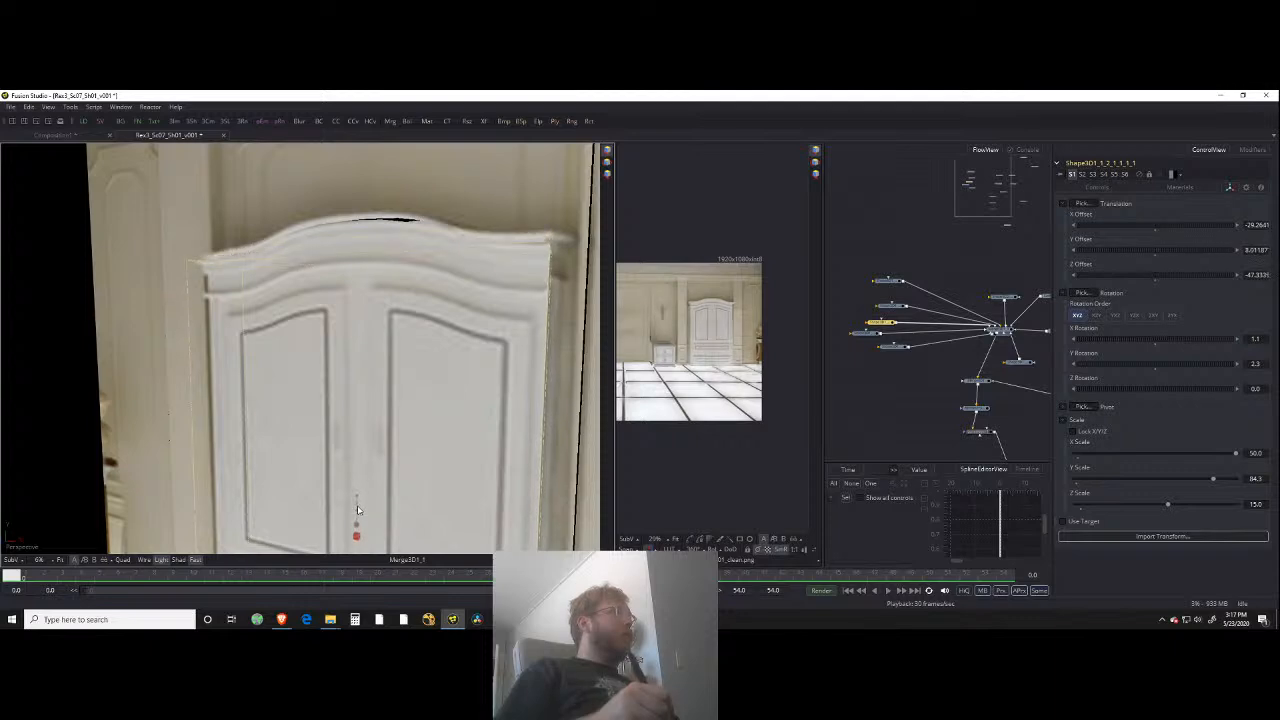
Step: Stretch the wardrobe-top cylinder to X scale about 7.13 and Z scale about 1.32, and center it at X offset about -29.13
mouse_move(462, 385)
left_mouse_down()
mouse_move(487, 420)
mouse_move(478, 399)
left_mouse_up()
left_click(406, 319)
left_click_drag(1207, 457, 1236, 456)
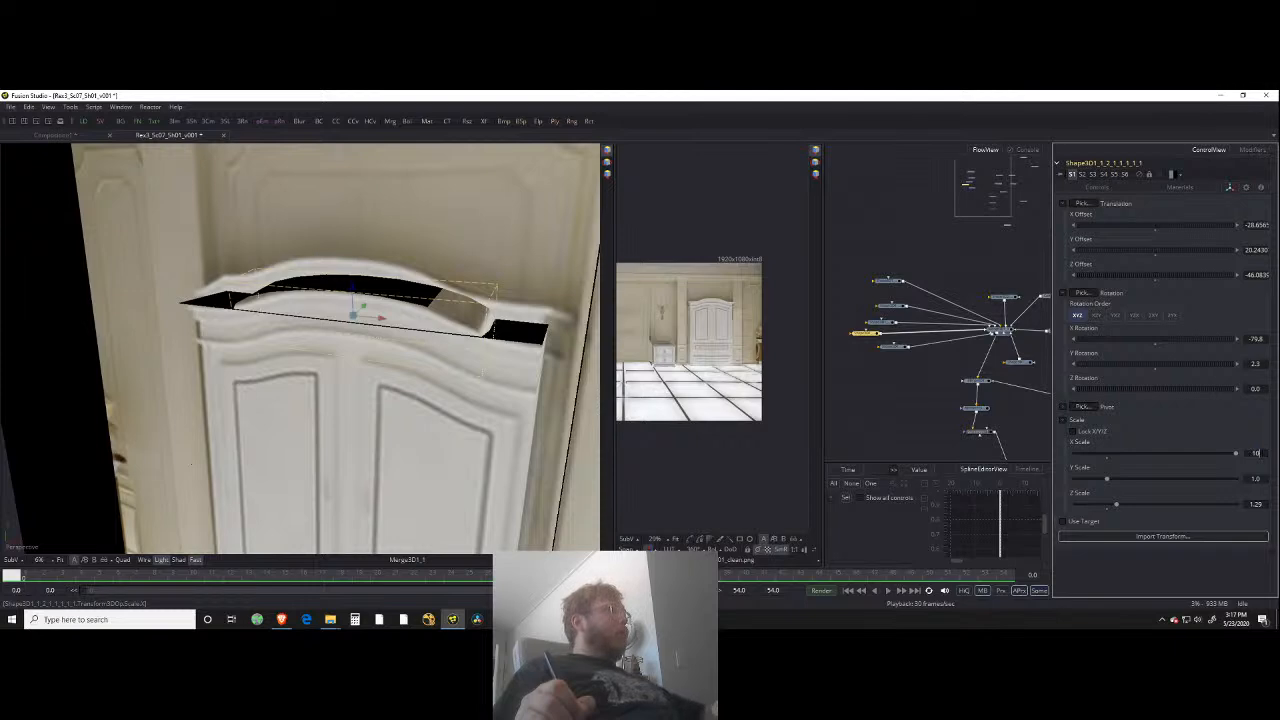
key("Tab")
left_click_drag(1190, 456, 1155, 452)
left_click_drag(380, 318, 368, 318)
mouse_move(1118, 503)
left_mouse_down()
mouse_move(1158, 504)
mouse_move(1119, 506)
left_mouse_up()
Step: Adjust the wardrobe-top cylinder's X rotation to about -69.5
mouse_move(436, 374)
left_mouse_down()
mouse_move(420, 323)
mouse_move(366, 423)
mouse_move(415, 378)
left_mouse_up()
left_click(1153, 362)
left_click_drag(1165, 342, 1172, 337)
Step: Set the cylinder's X scale to about 7.17 and Y scale to about 1.49, and fit it at Y offset 20.38, Z offset -46.43
scroll(463, 380, "up", 6)
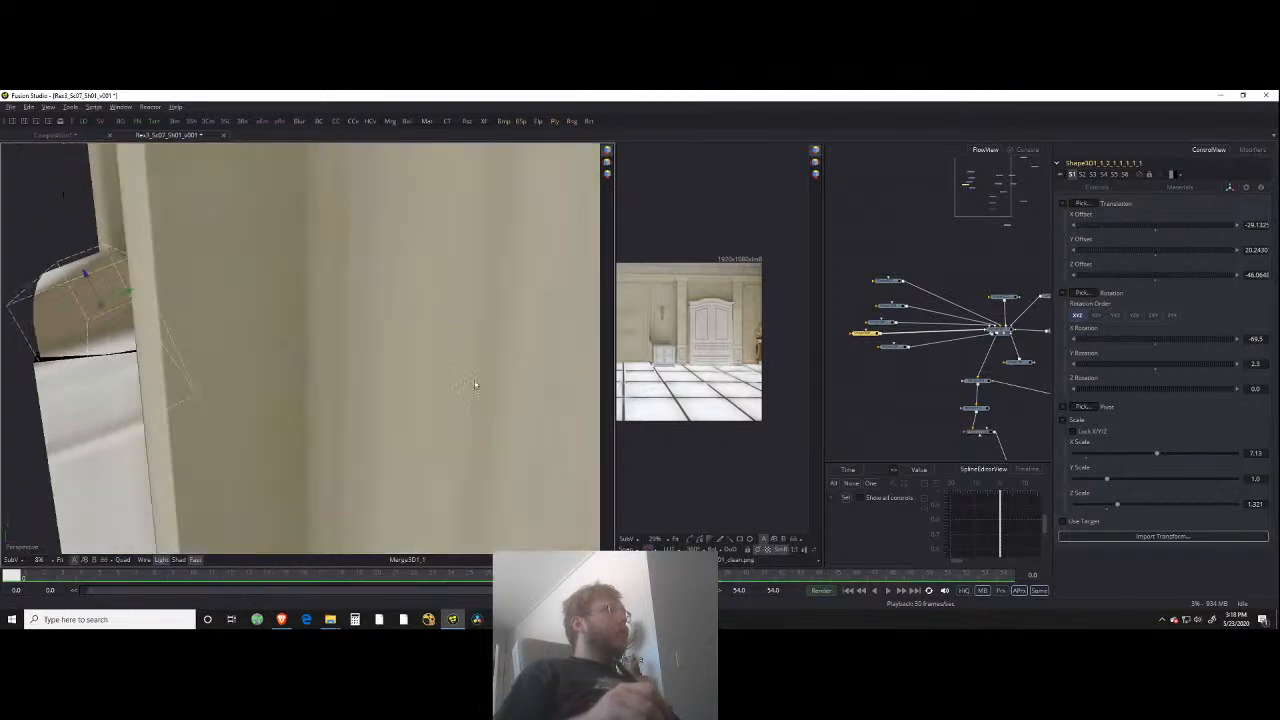
scroll(468, 382, "down", 6)
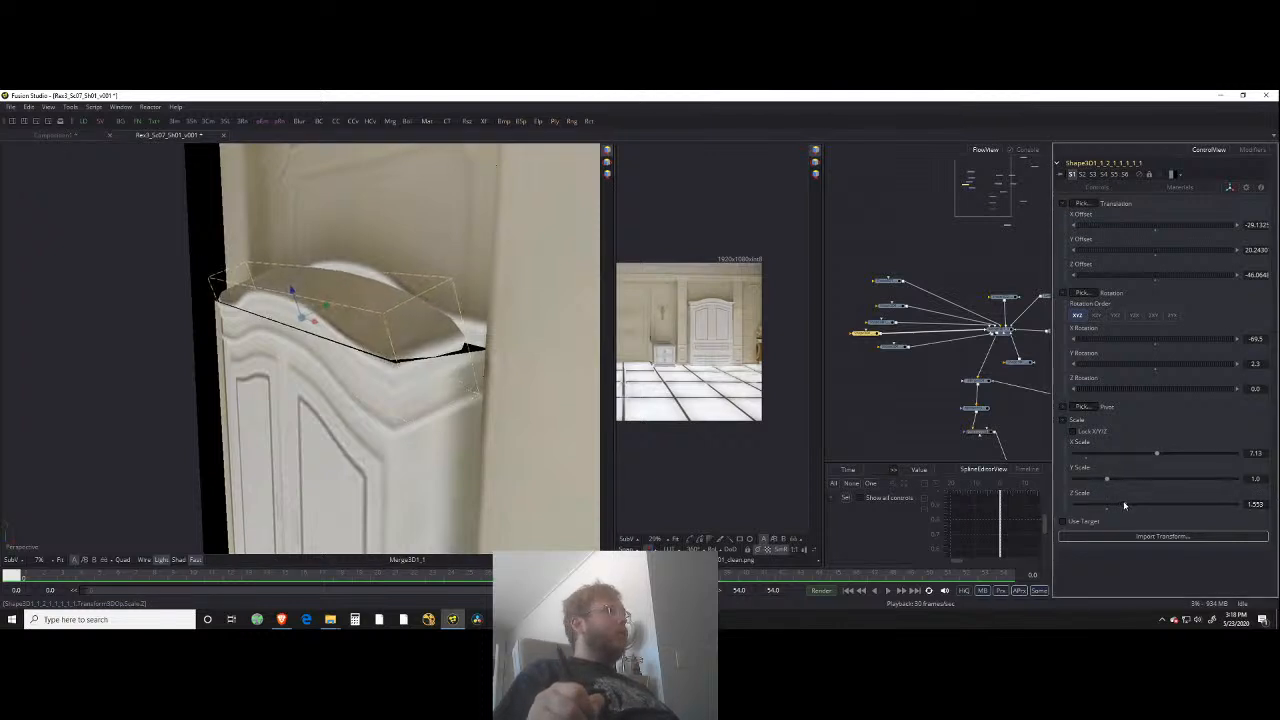
left_click_drag(1157, 455, 1122, 481)
left_click_drag(333, 309, 462, 357)
Step: Inspect the wardrobe's curved top and the rest of the projected room from several angles
scroll(462, 357, "down", 5)
left_click_drag(345, 384, 531, 354)
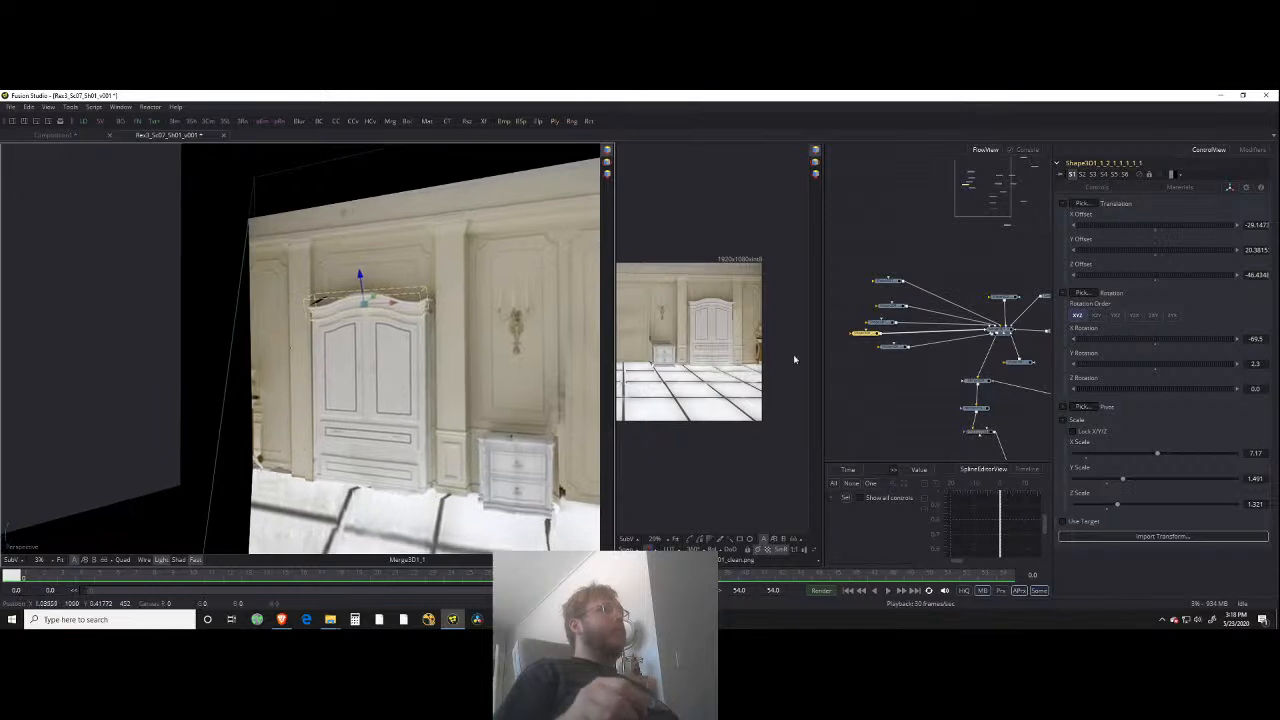
left_click_drag(372, 378, 392, 403)
scroll(357, 363, "up", 4)
scroll(331, 385, "down", 8)
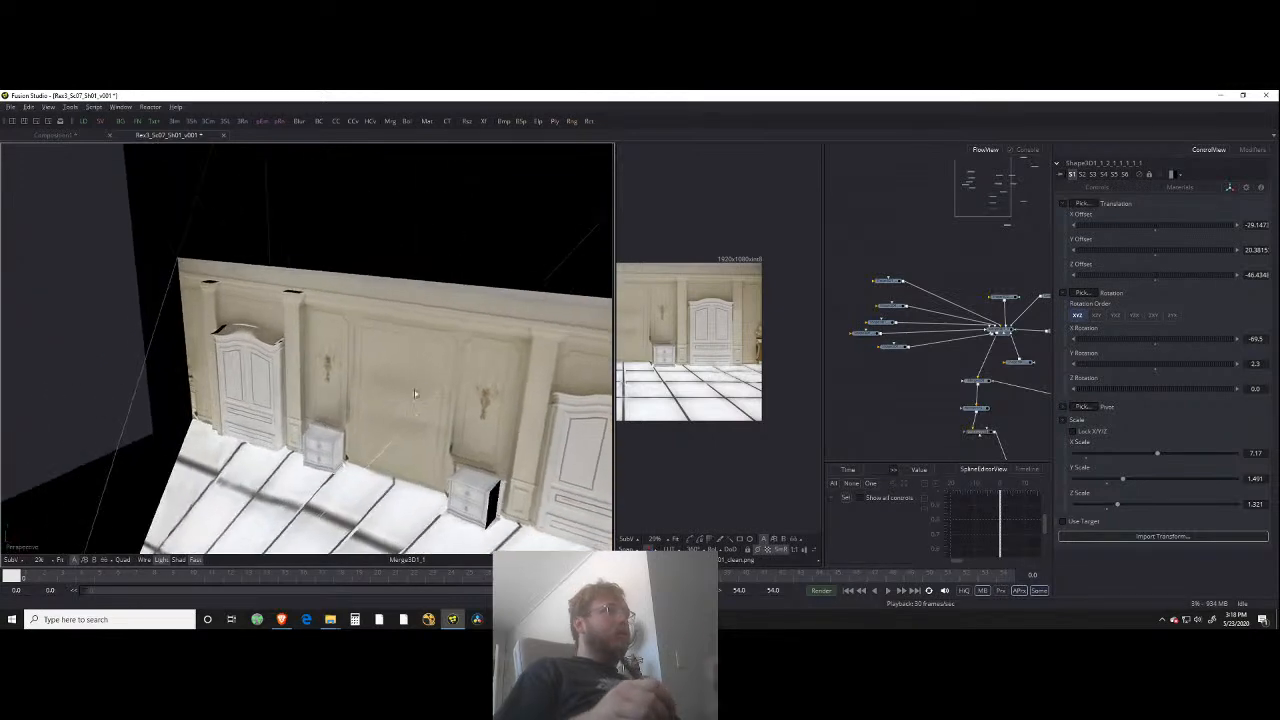
left_click(912, 385)
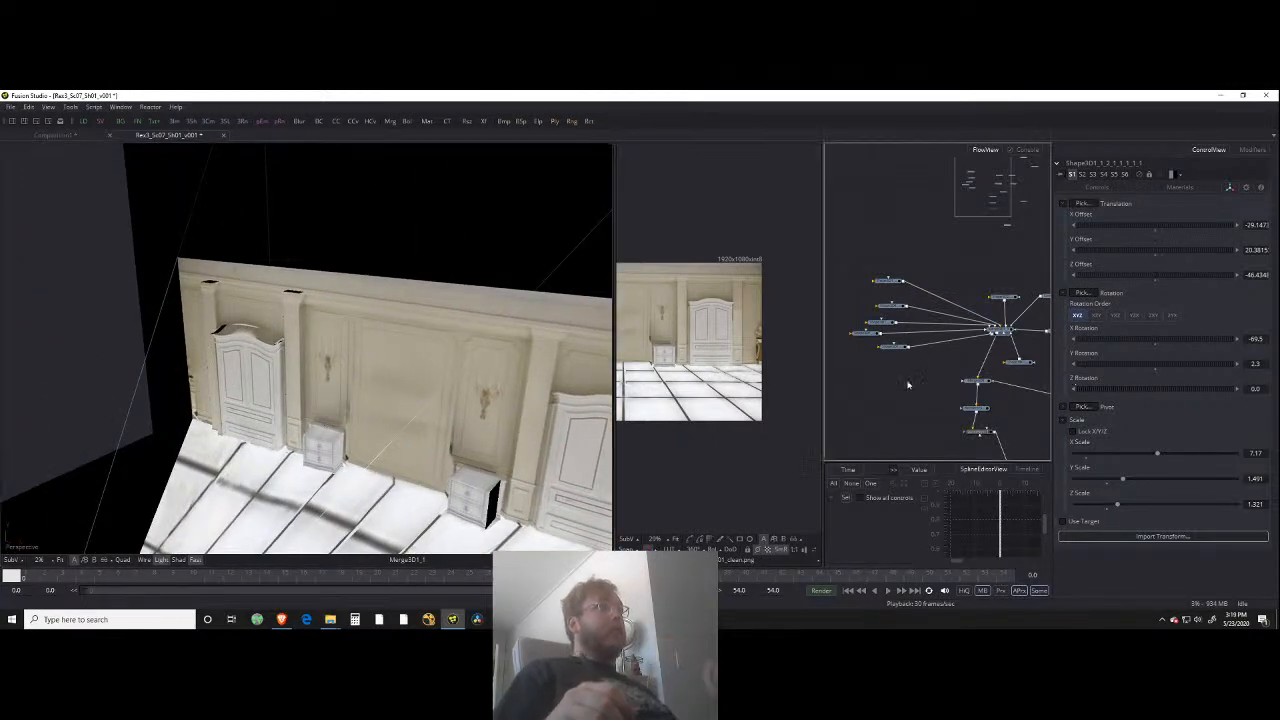
Step: Combine the wardrobe body box and its curved-top cylinder in a new Merge 3D node placed below them
left_click(849, 333)
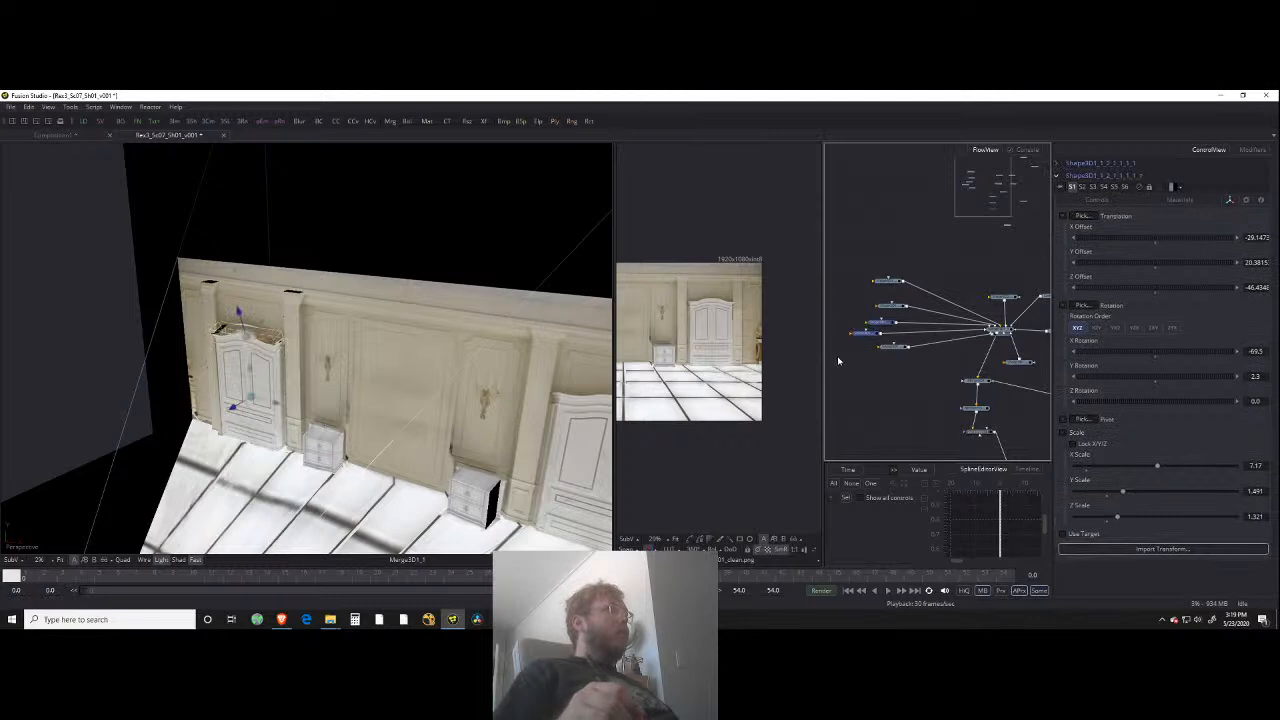
left_click(861, 373)
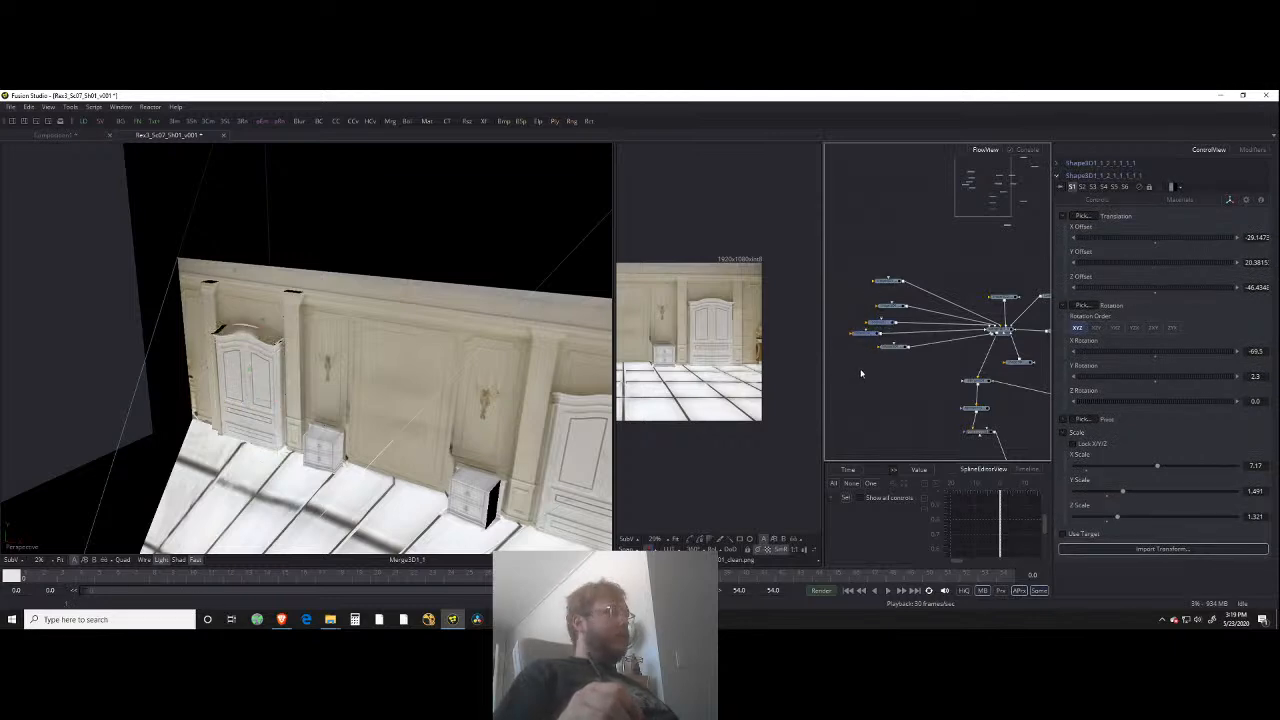
key("ctrl+space")
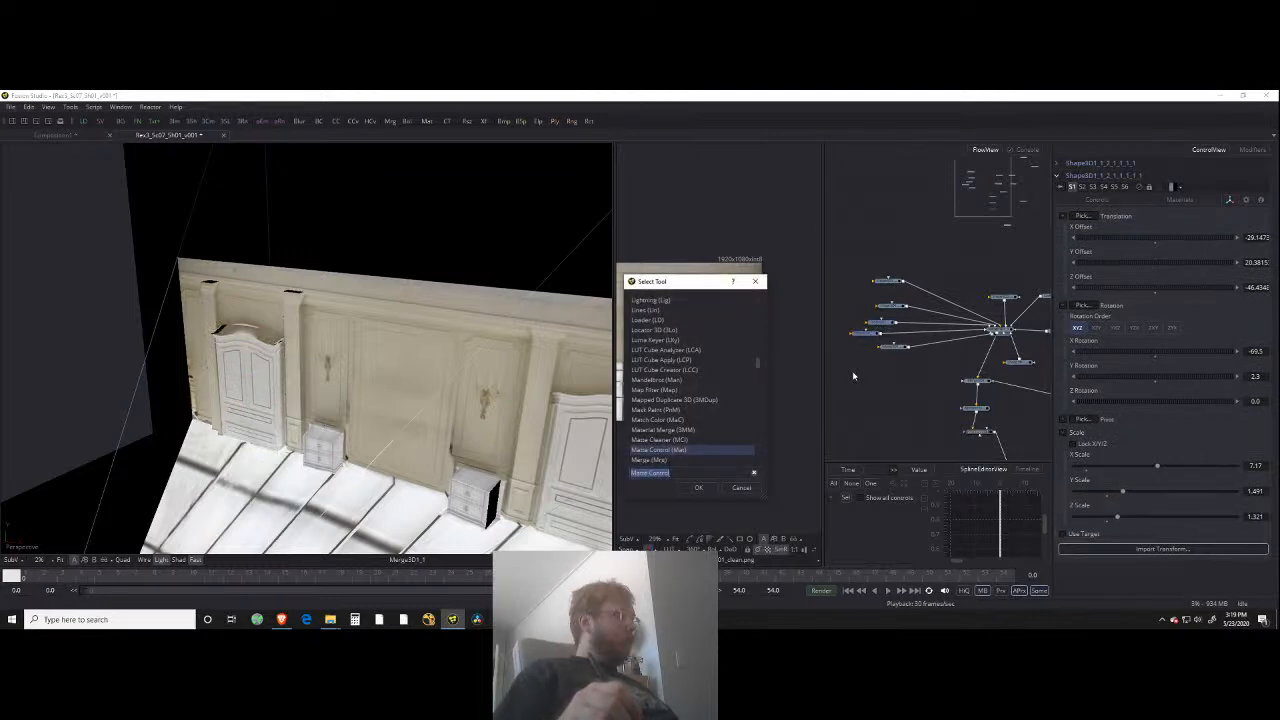
type("merg")
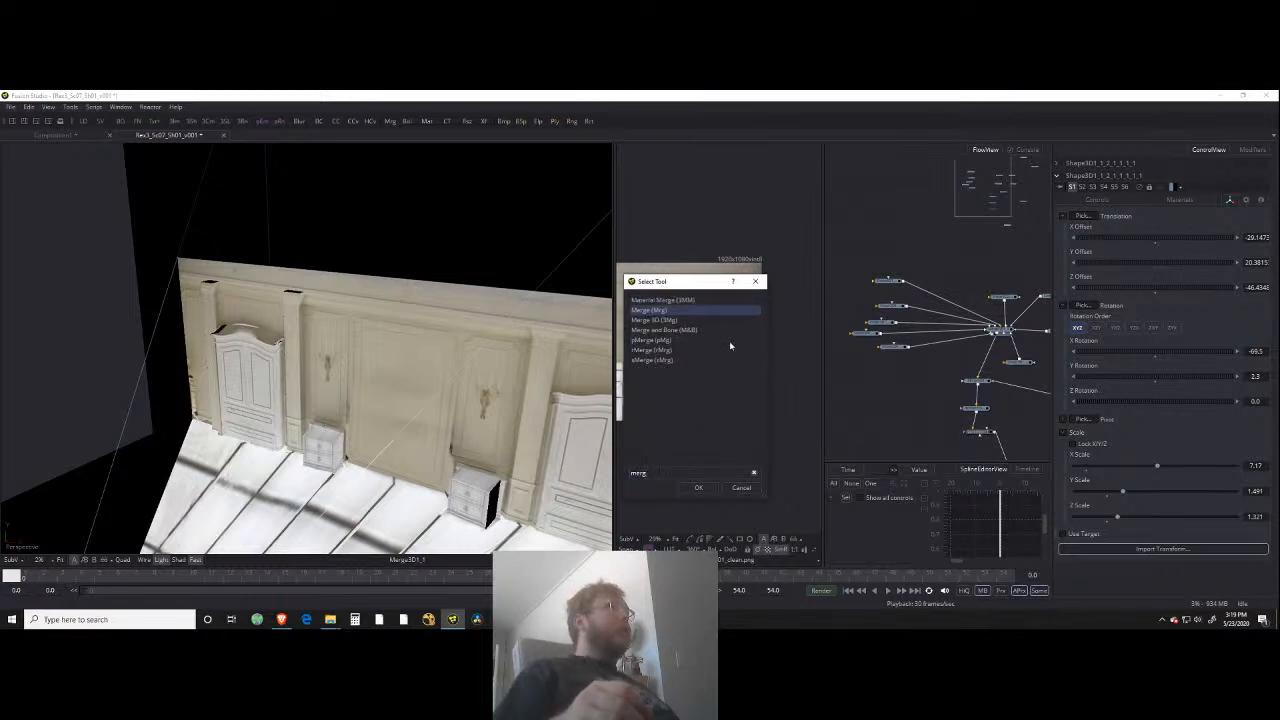
left_click(666, 320)
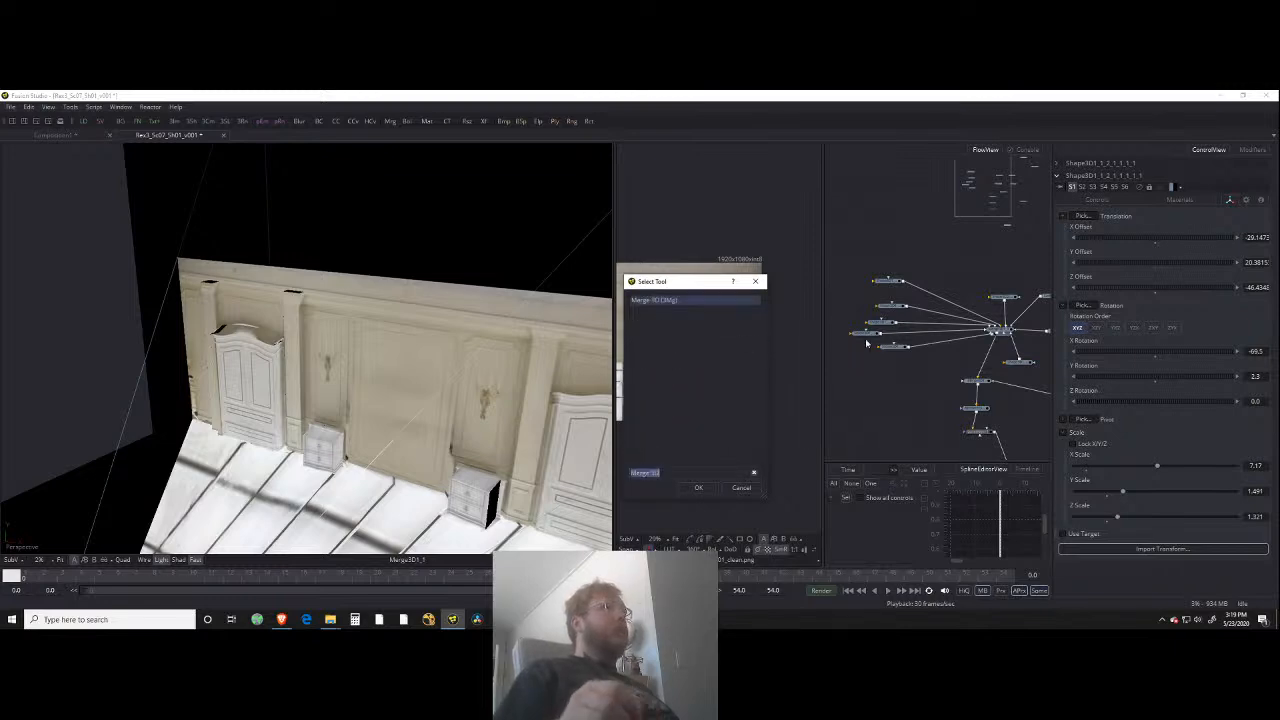
left_click(699, 488)
left_click_drag(897, 325, 884, 399)
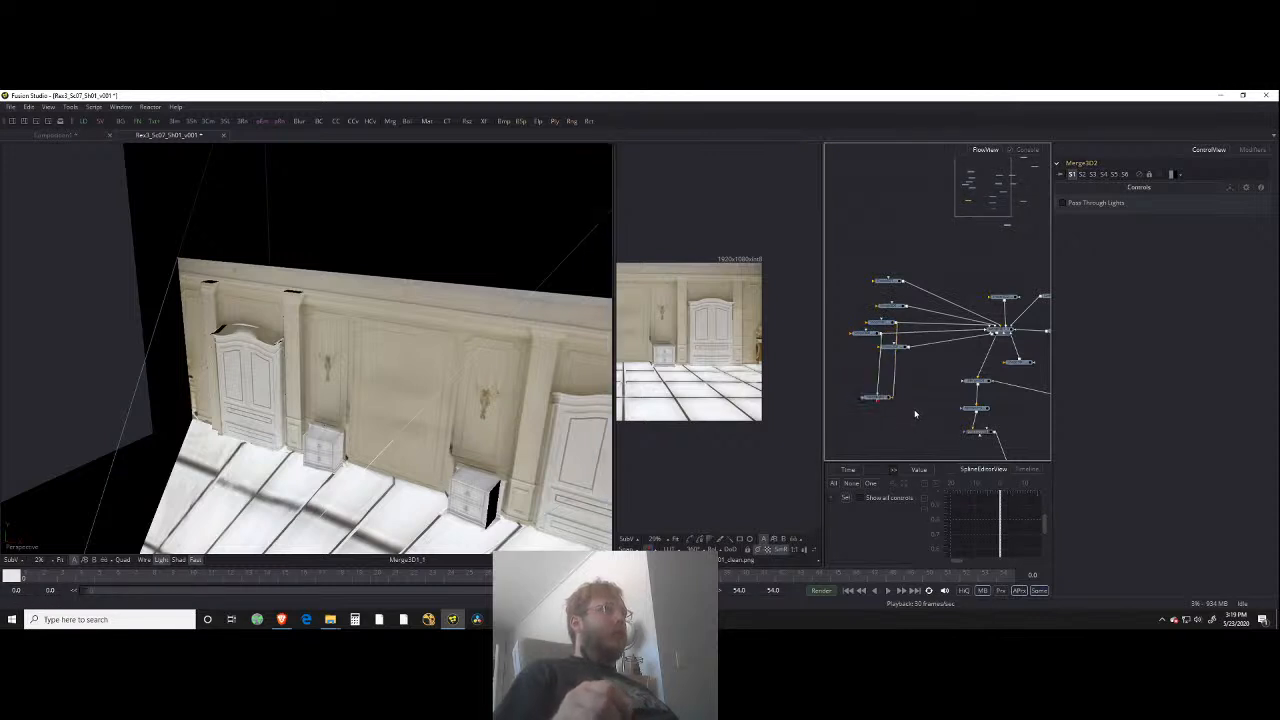
Step: Add a Transform 3D fed by the wardrobe merge, connect it into the main scene merge, and place its node beside that merge
key("ctrl+space")
type("xf")
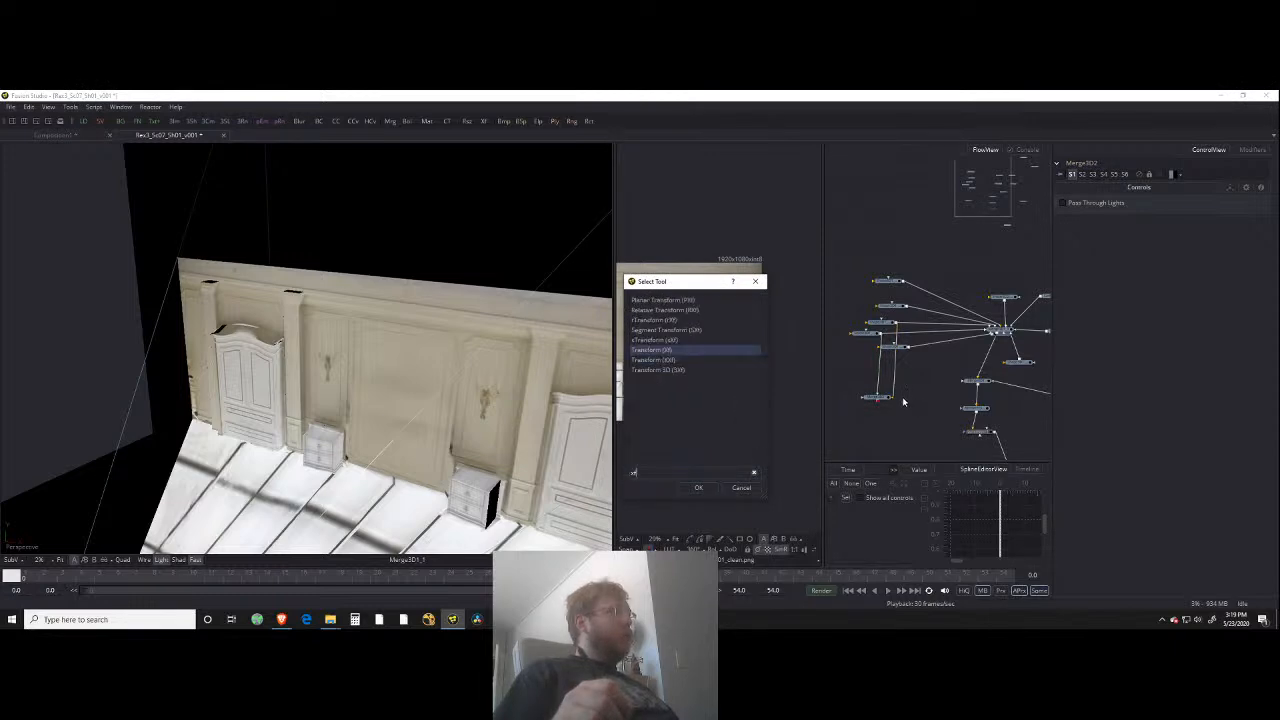
left_click(677, 370)
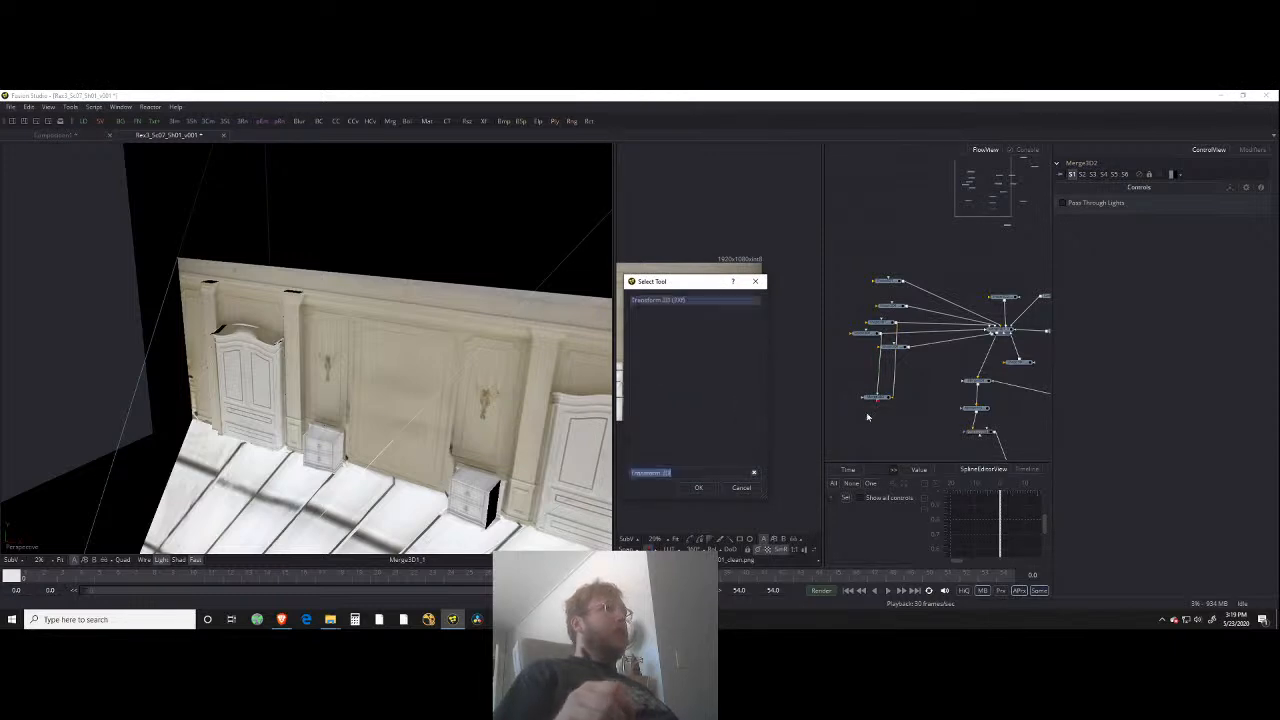
left_click(699, 488)
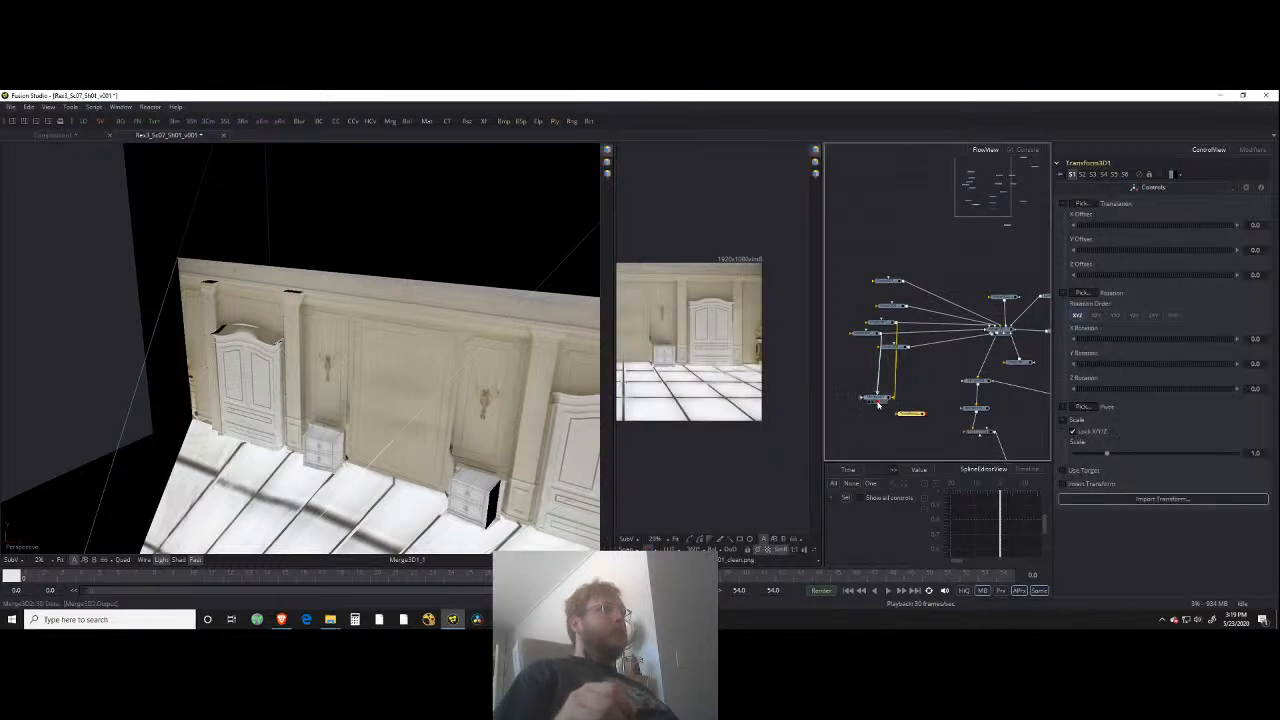
left_click_drag(885, 407, 998, 330)
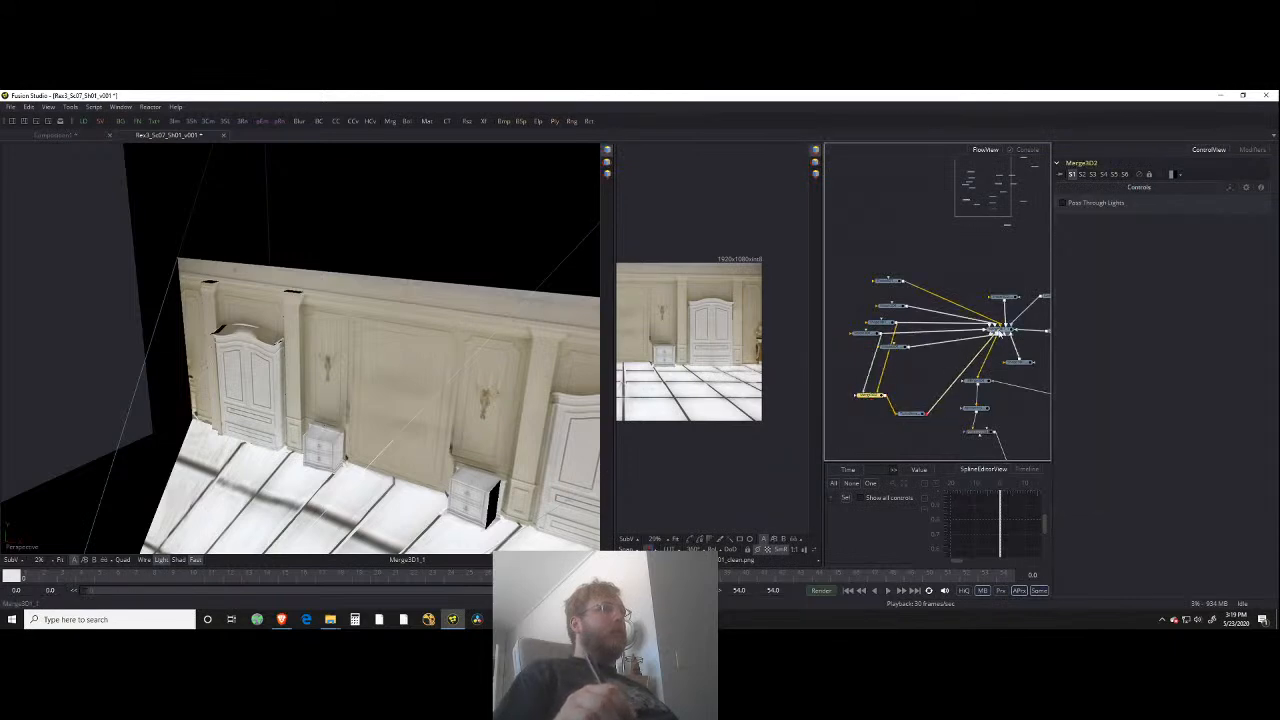
left_click_drag(917, 417, 1034, 353)
left_click_drag(1034, 353, 1001, 356)
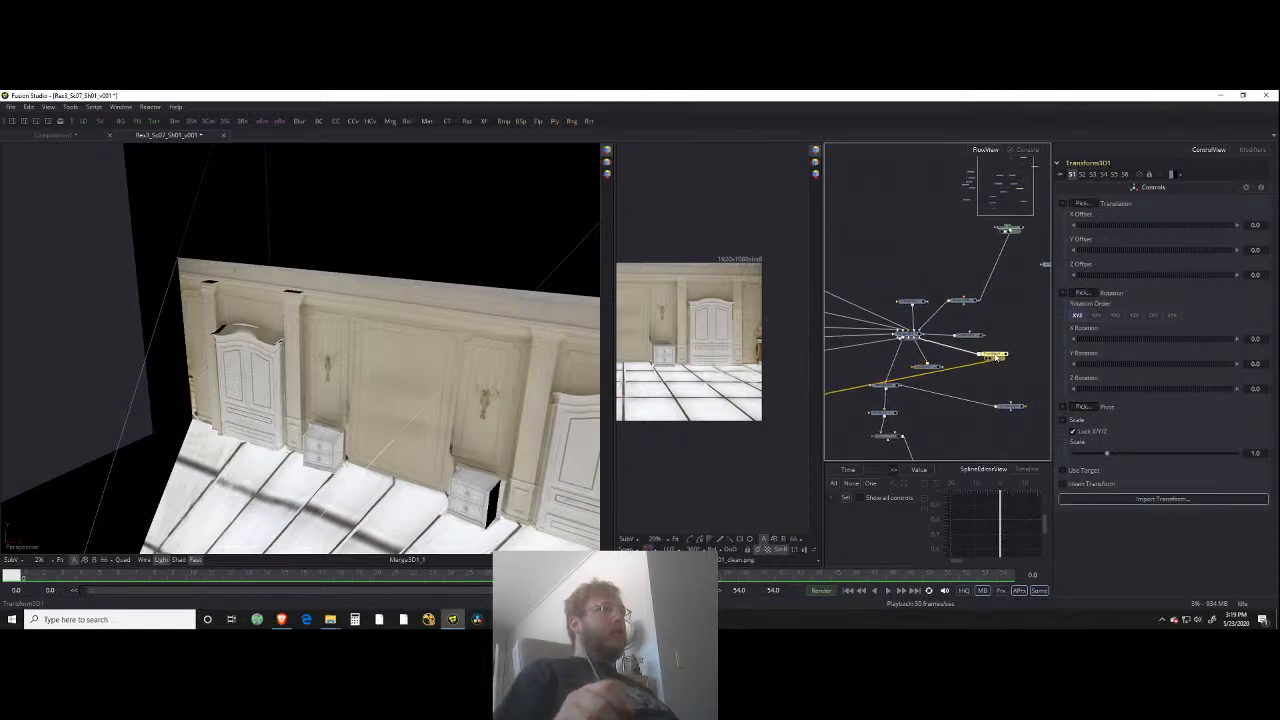
left_click(1009, 343)
left_click(1002, 355)
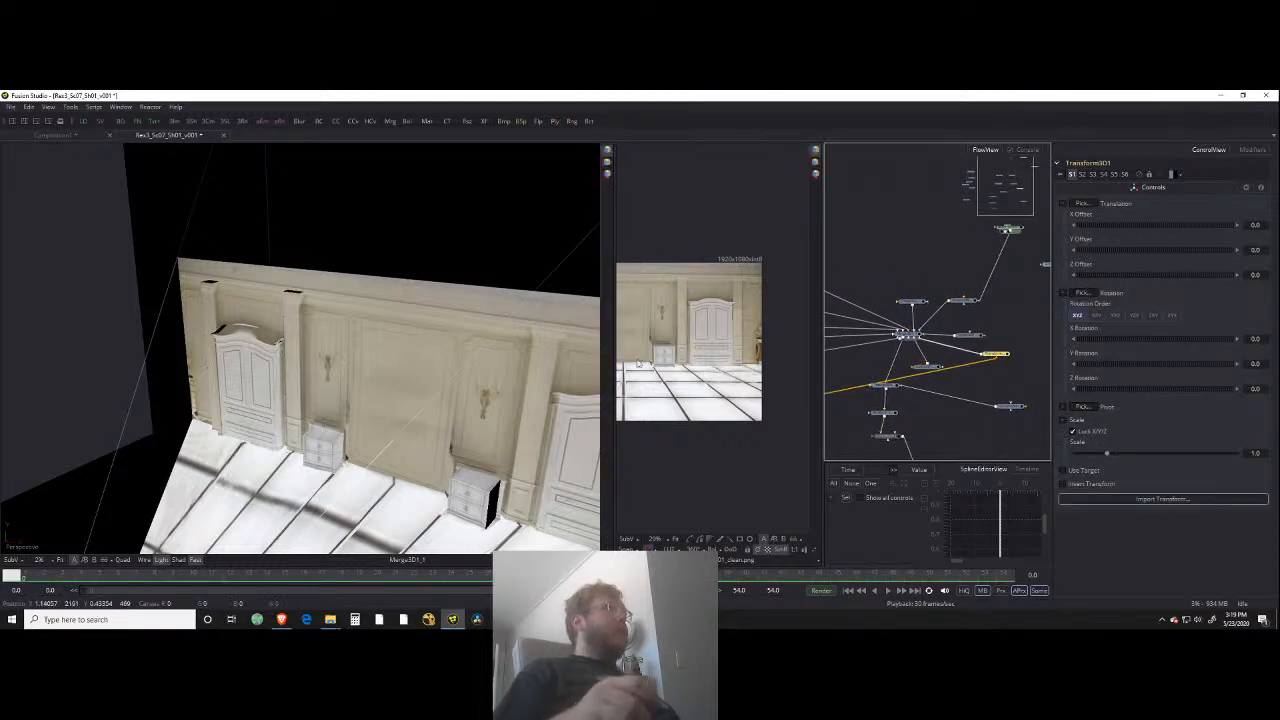
Step: Shift the duplicated wardrobe onto the second wardrobe at X offset about 57.84 and Y offset about -1.02, and unlock its per-axis scaling
left_click_drag(420, 378, 426, 343)
scroll(426, 343, "down", 5)
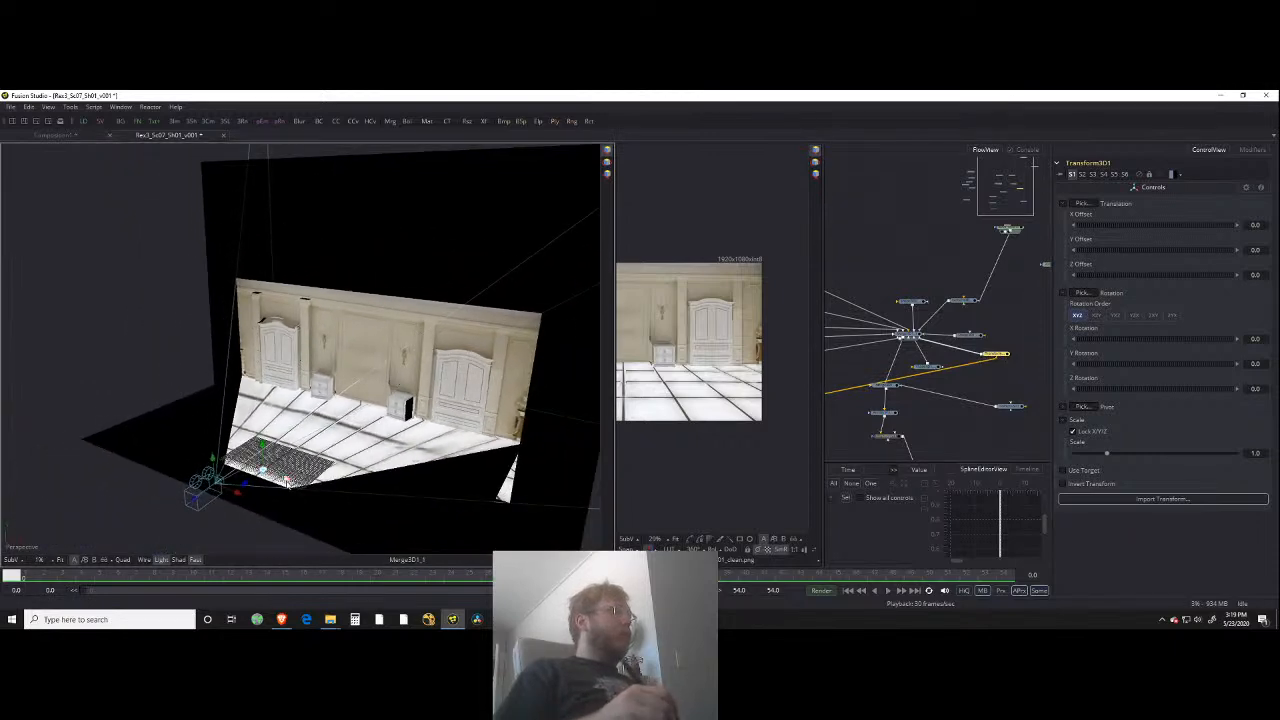
left_click_drag(285, 478, 569, 548)
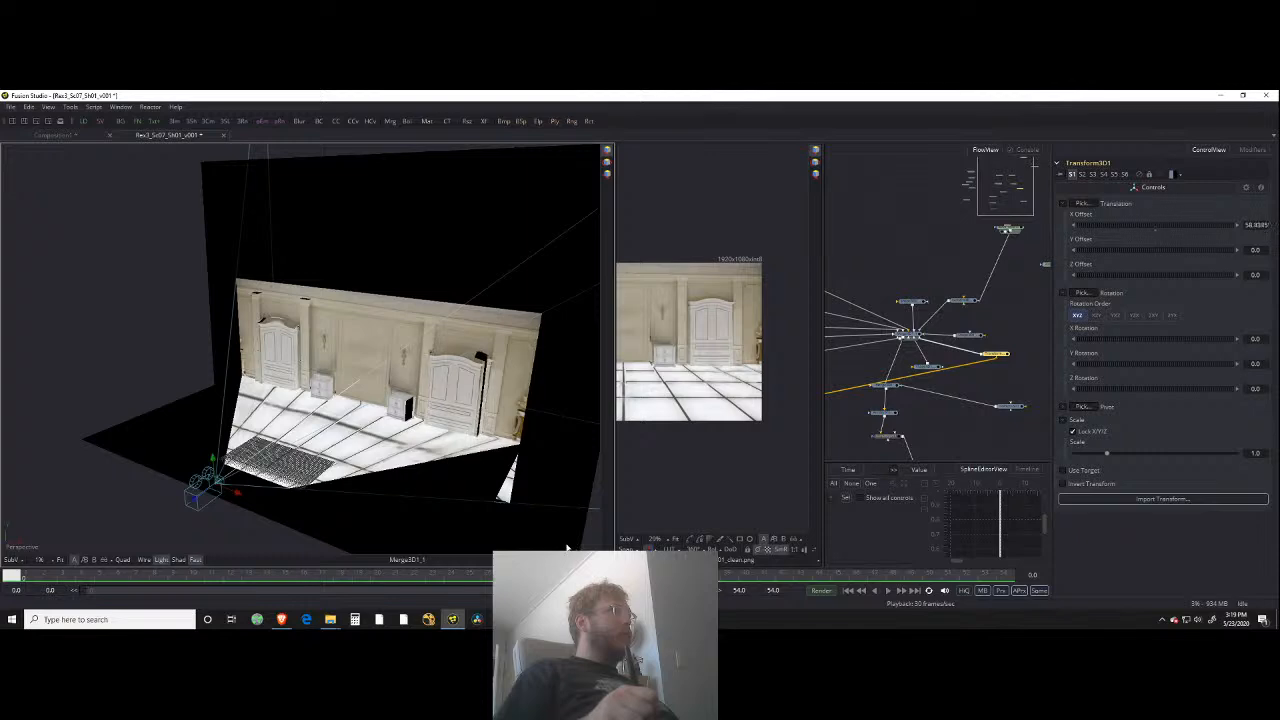
left_click_drag(490, 439, 323, 337)
scroll(432, 398, "up", 2)
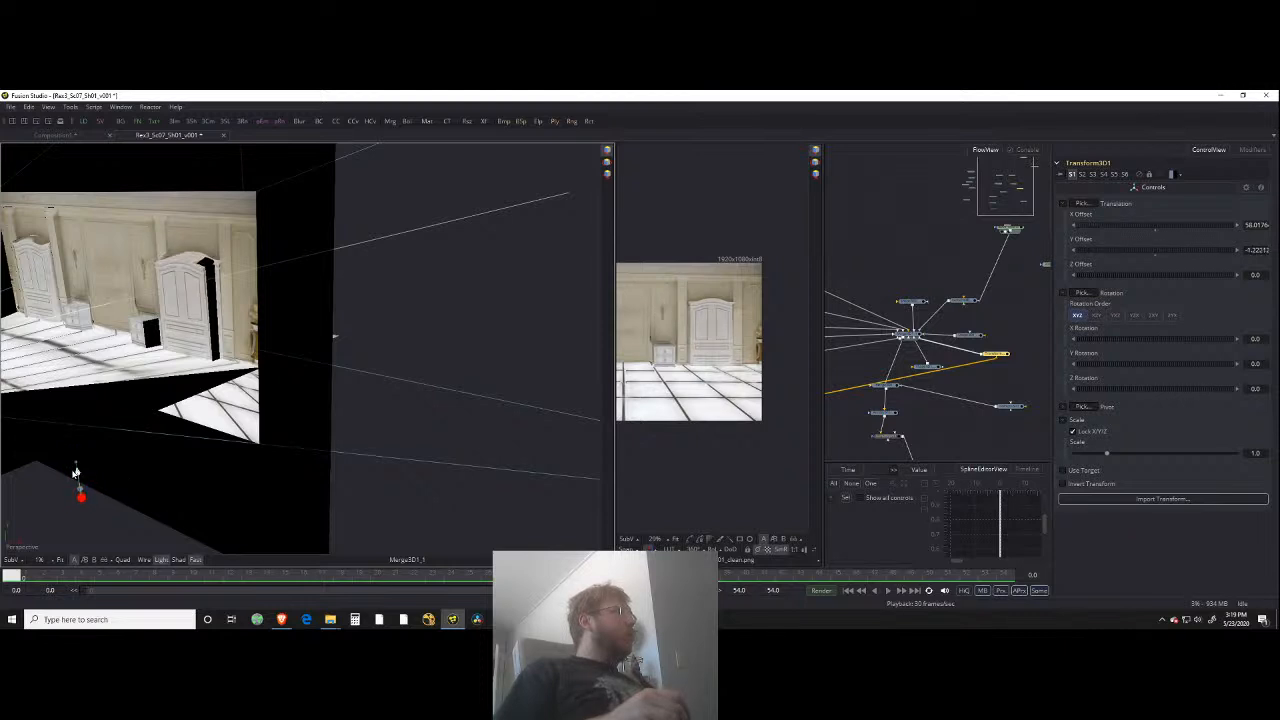
left_click_drag(357, 393, 440, 430)
scroll(440, 400, "up", 2)
left_click_drag(465, 300, 312, 334)
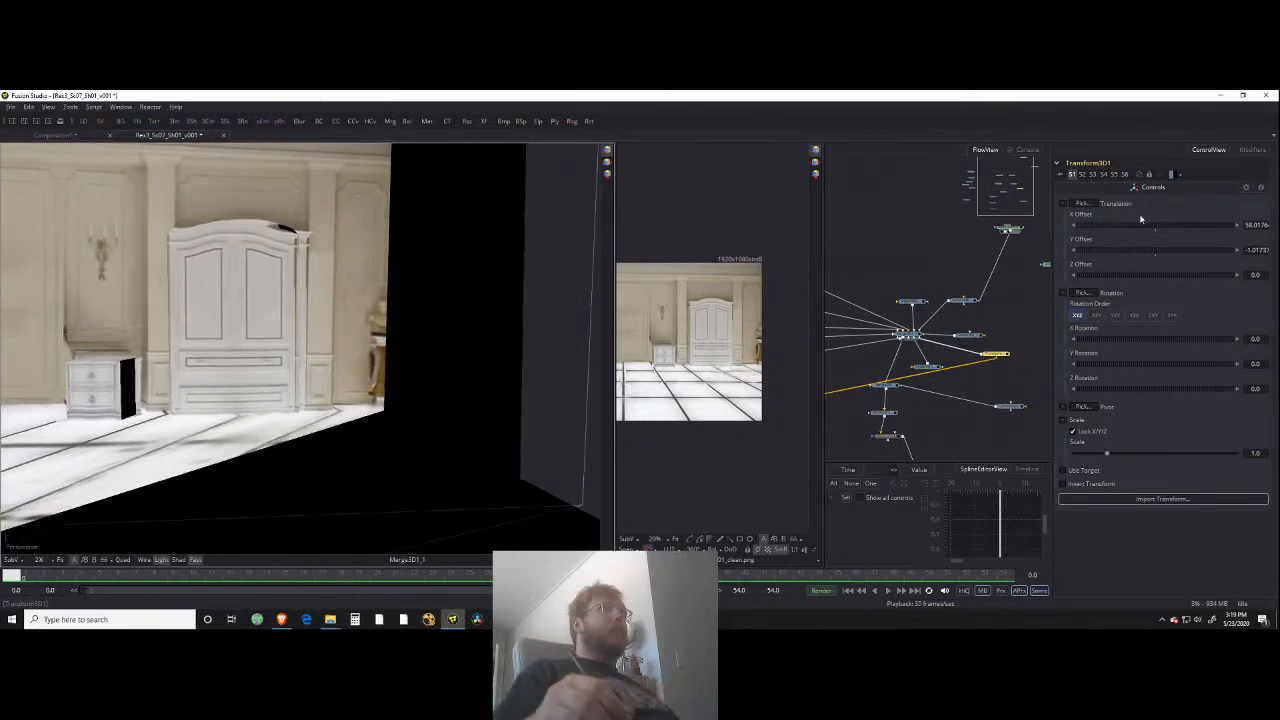
mouse_move(1135, 224)
left_mouse_down()
mouse_move(1166, 229)
mouse_move(1129, 231)
left_mouse_up()
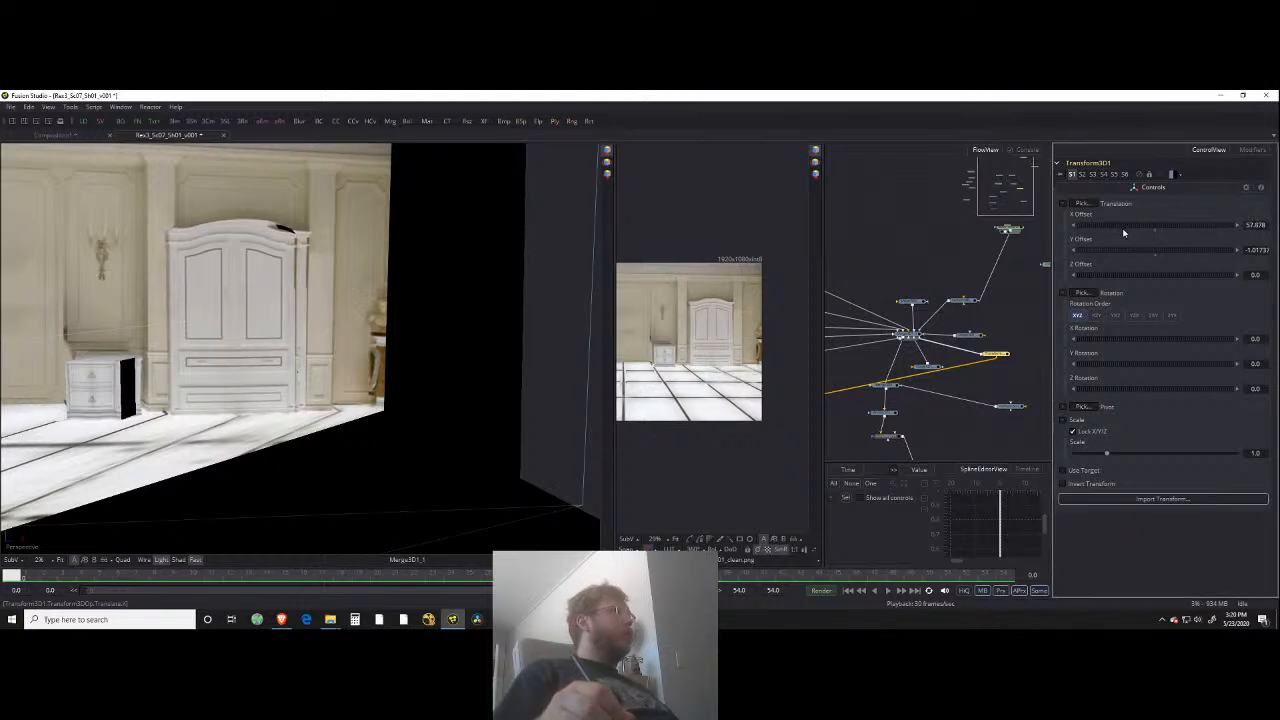
left_click(1075, 432)
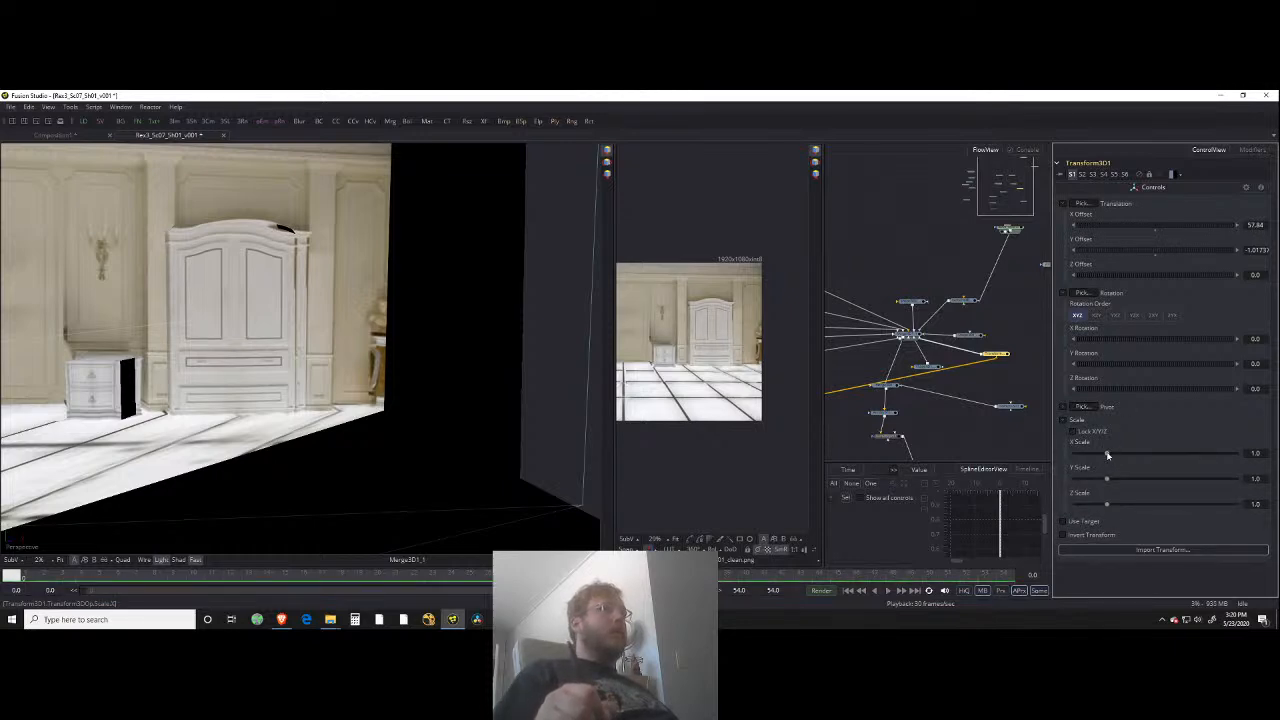
Step: Try narrowing the duplicated wardrobe to X scale 0.808 at X offset about 53.32, and undo both changes
left_click_drag(1107, 456, 1101, 457)
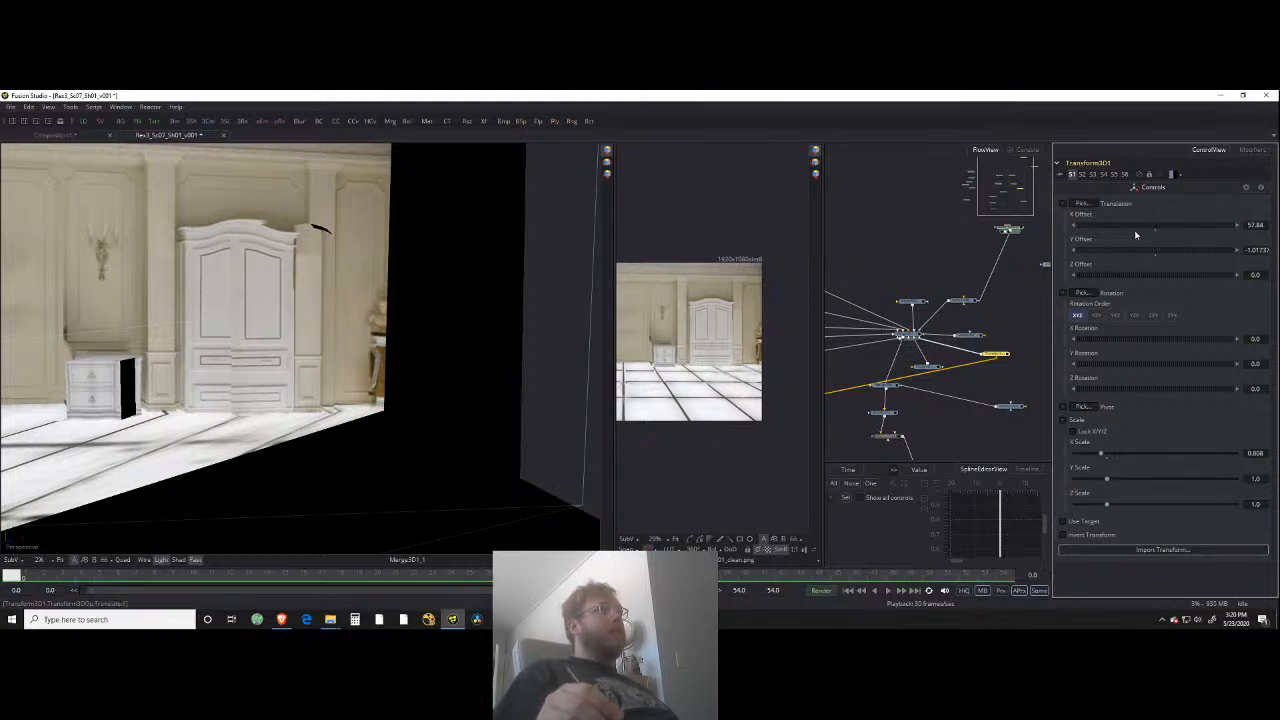
left_click_drag(1138, 229, 1129, 229)
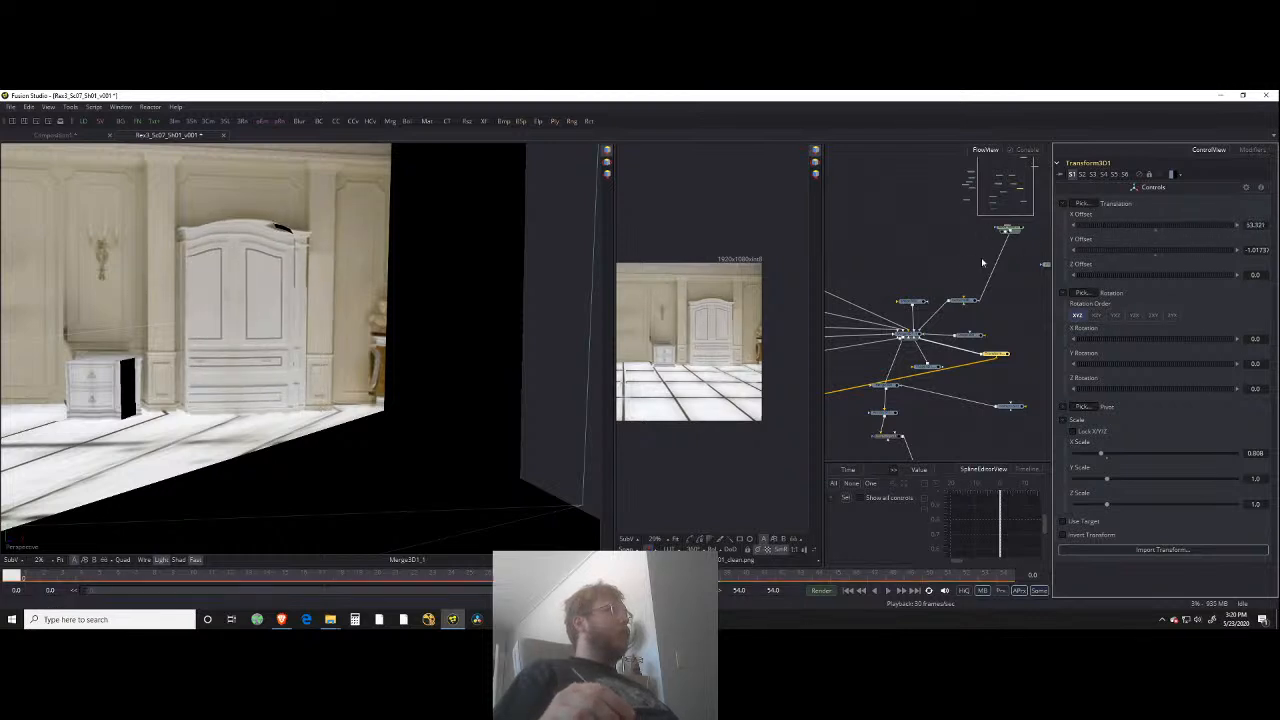
key("ctrl+z")
key("ctrl+z")
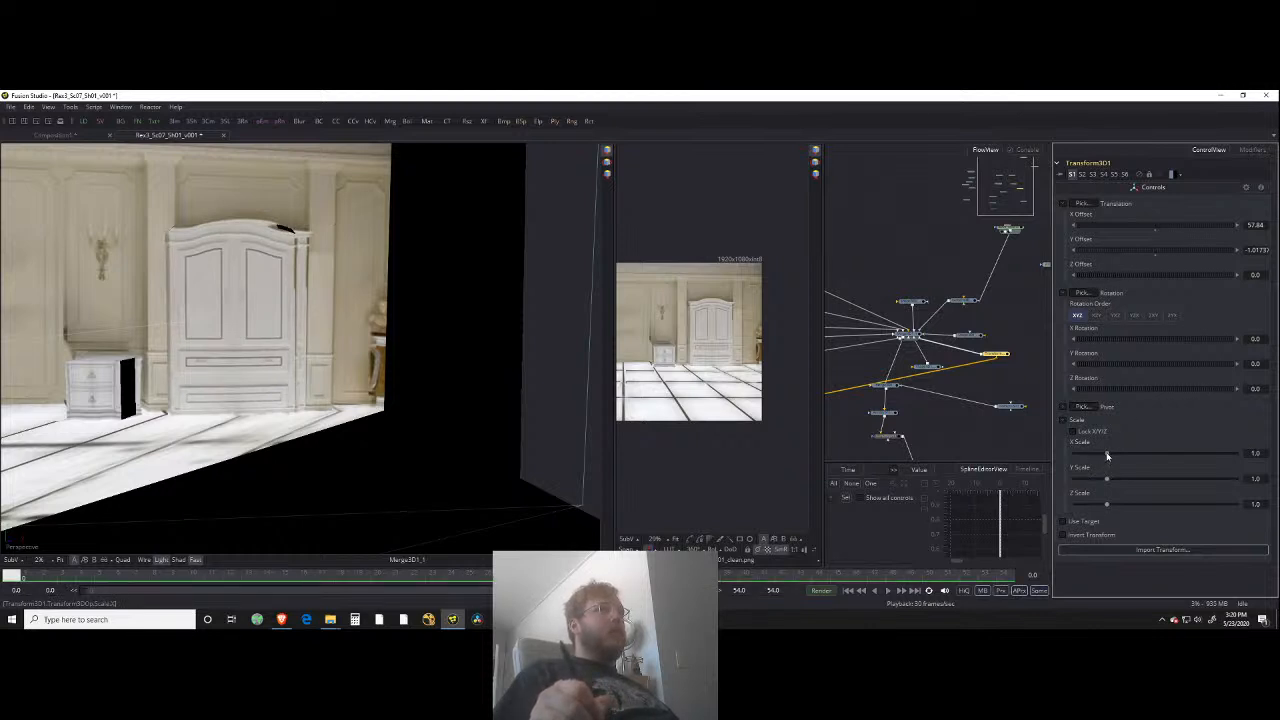
Step: Fit the duplicated wardrobe with X scale 0.917, Y rotation -2.3, X offset 54.409 and Z offset 0.12
left_click_drag(1107, 456, 1104, 456)
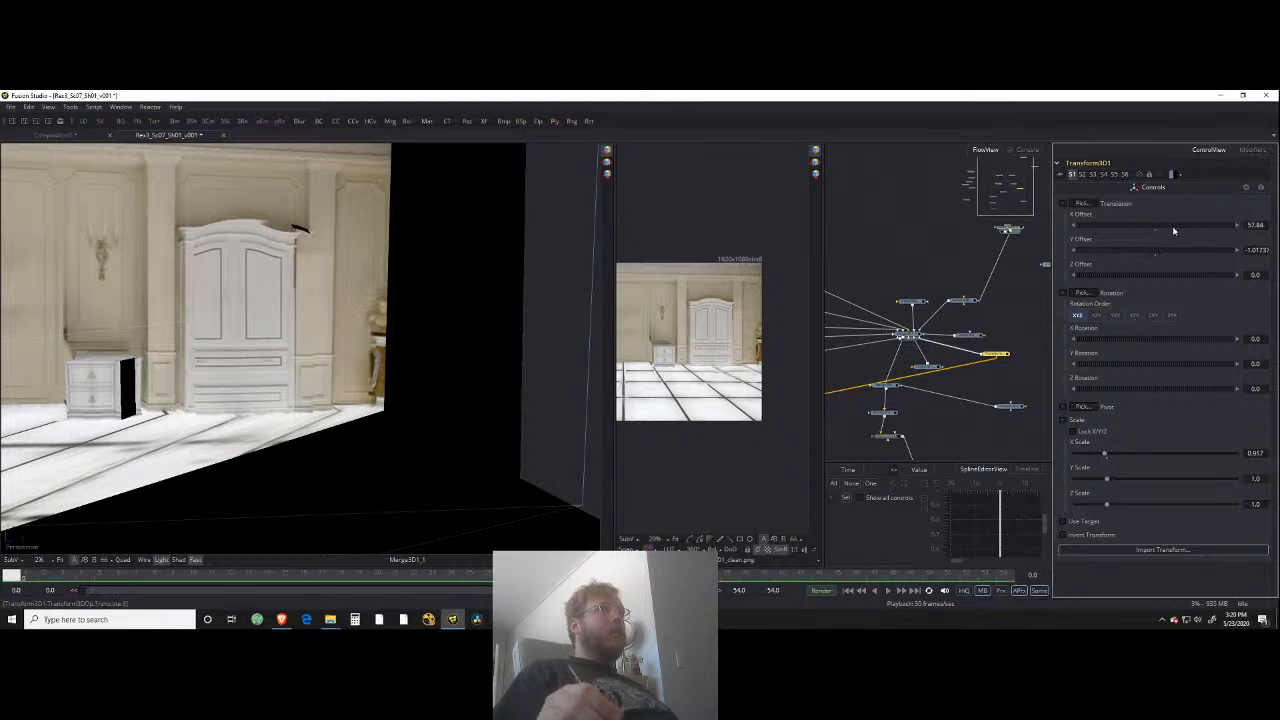
mouse_move(1124, 230)
left_mouse_down()
mouse_move(1082, 231)
mouse_move(1152, 231)
mouse_move(1107, 224)
left_mouse_up()
left_click_drag(531, 374, 392, 372)
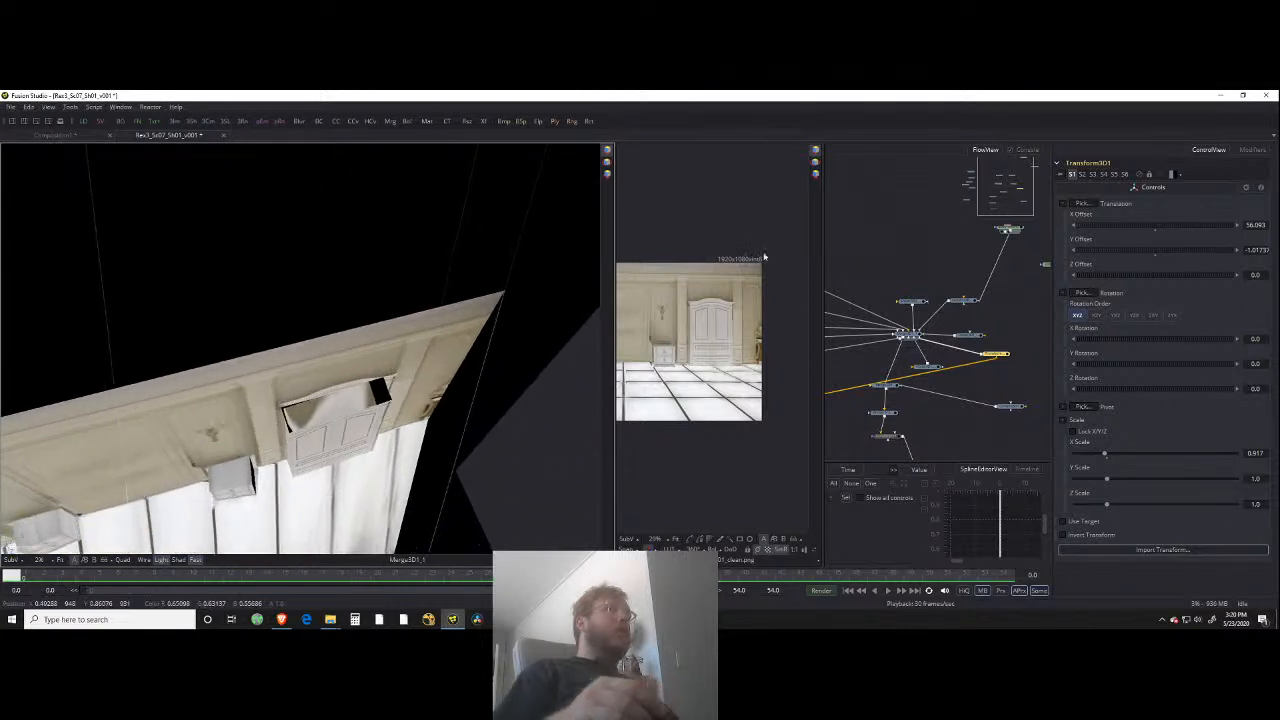
left_click_drag(1135, 270, 1129, 274)
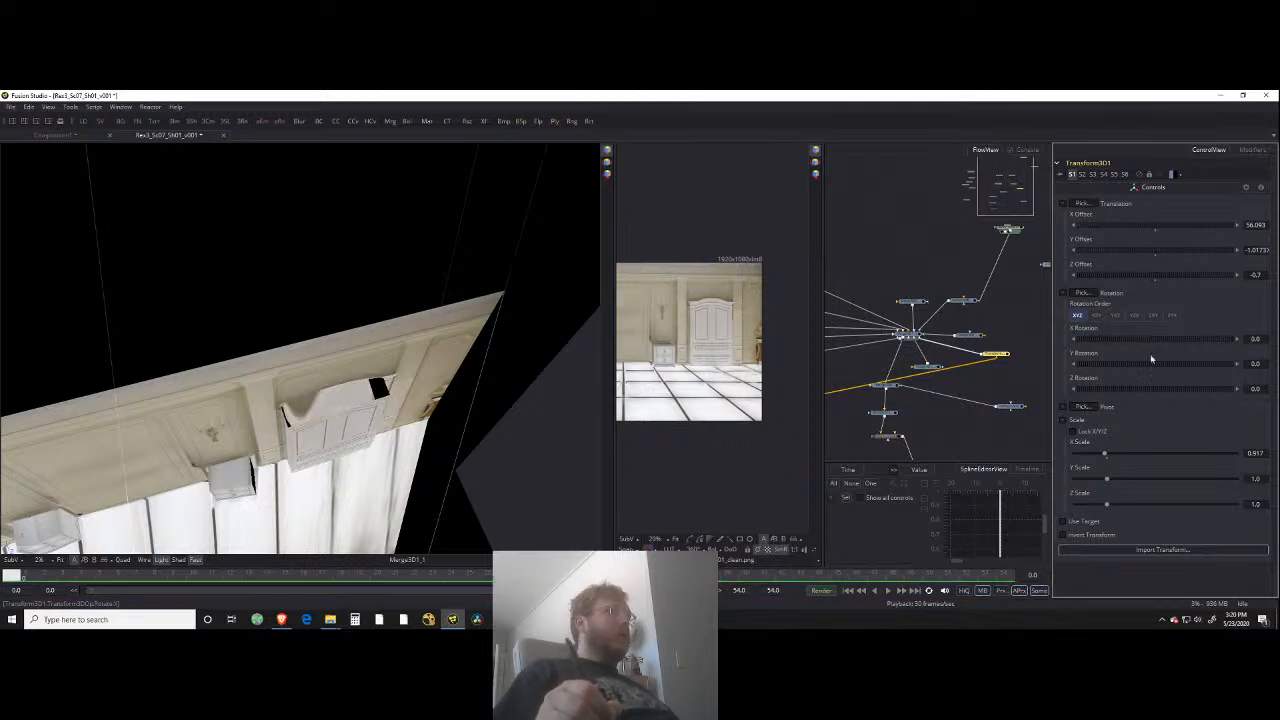
left_click_drag(1147, 361, 1144, 360)
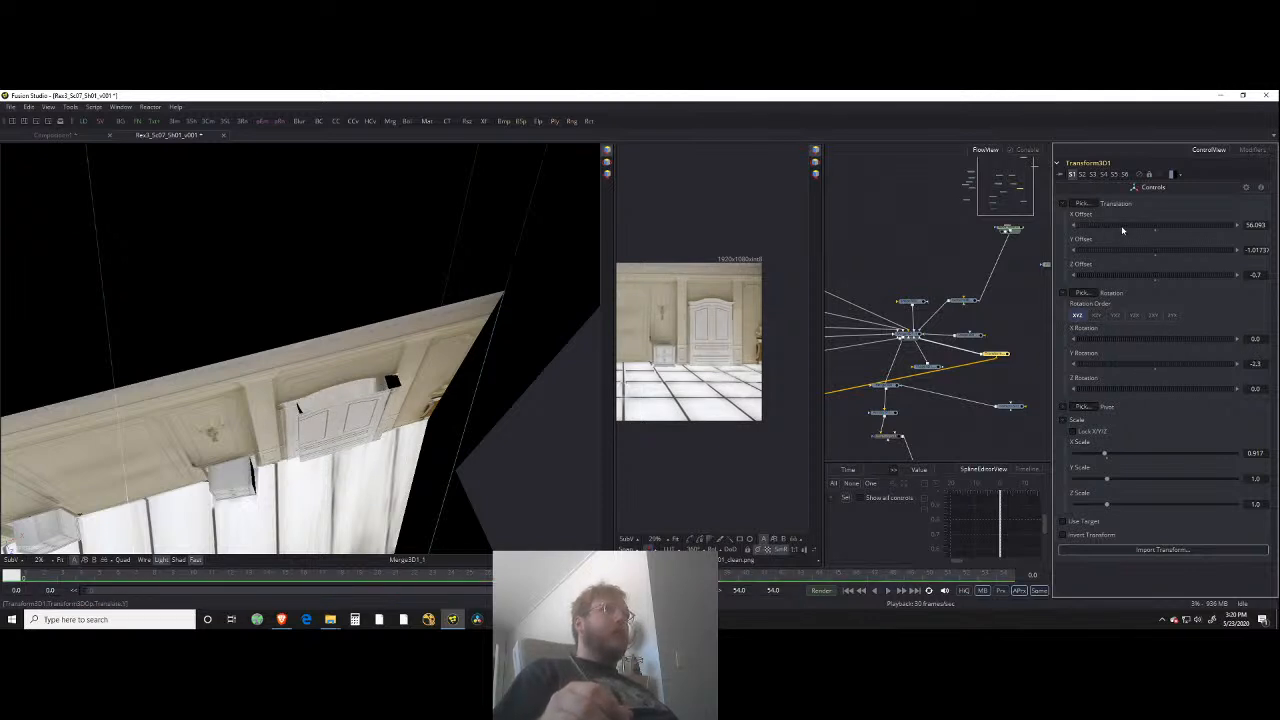
left_click_drag(1143, 230, 1025, 243)
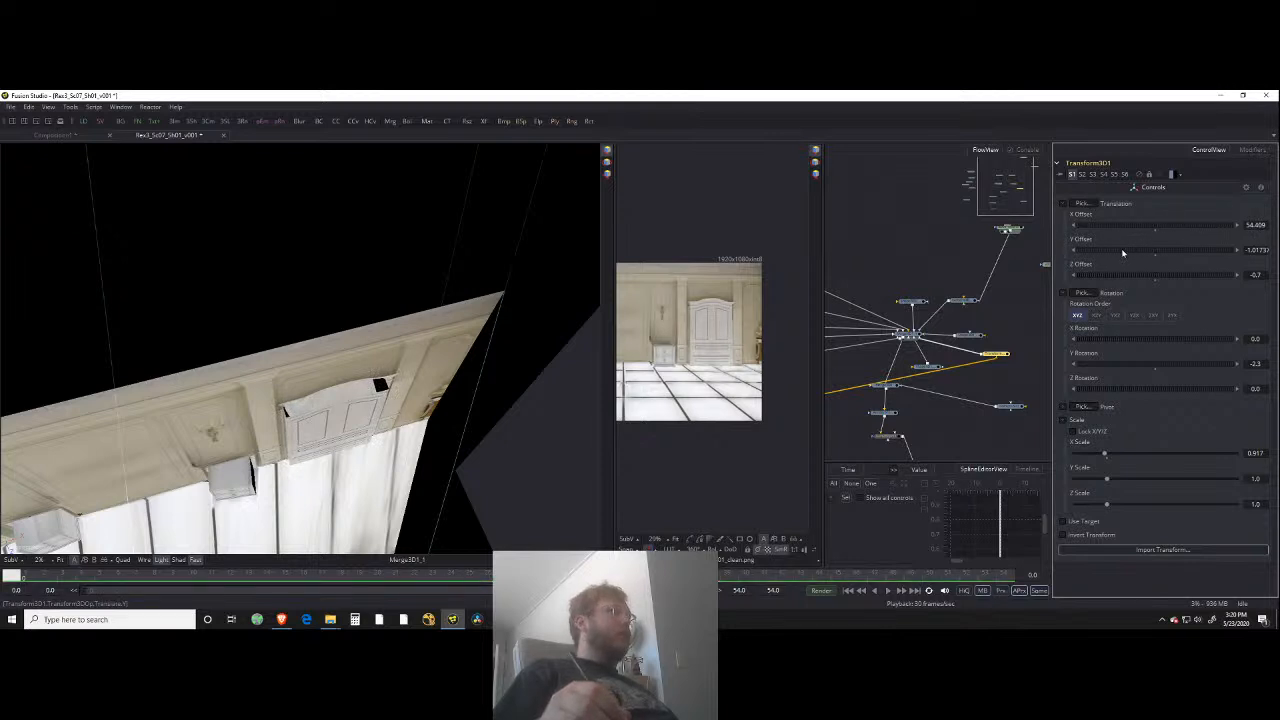
left_click_drag(1133, 278, 1139, 280)
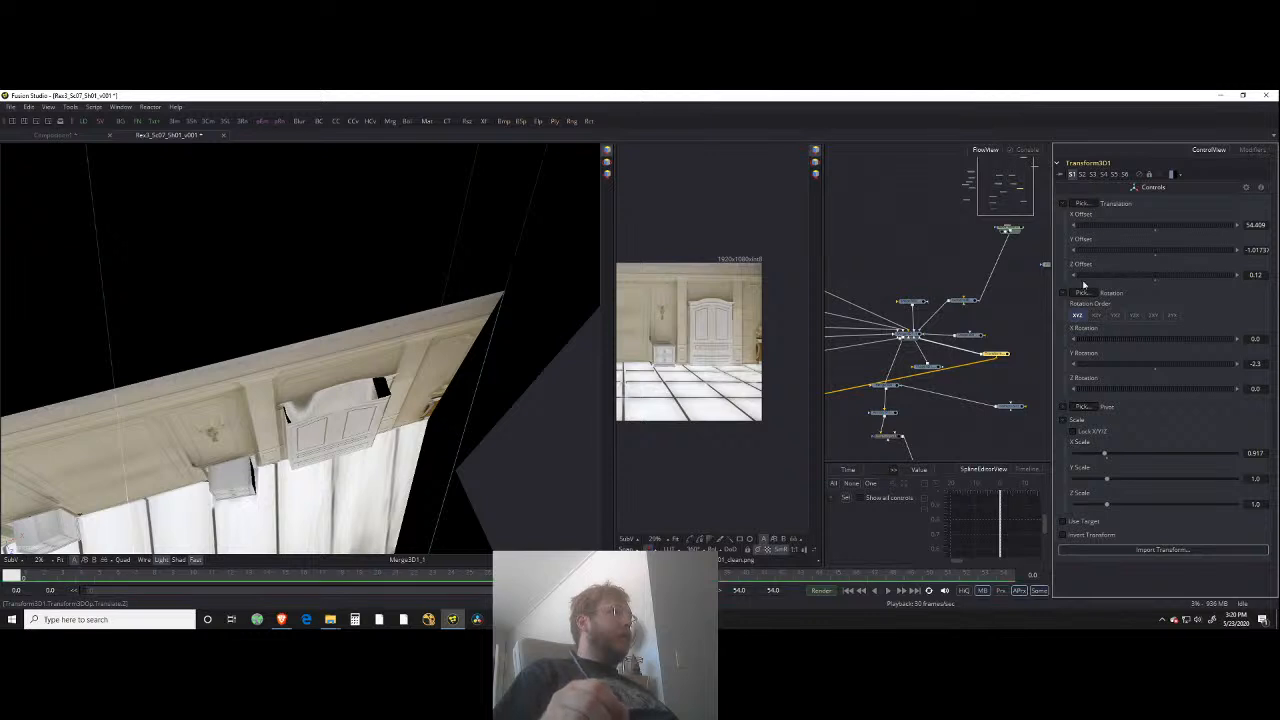
Step: Connect the pillar at the left side of the original wardrobe into the wardrobe merge so it is duplicated too
left_click(907, 372)
left_click_drag(908, 371, 1026, 345)
left_click(928, 285)
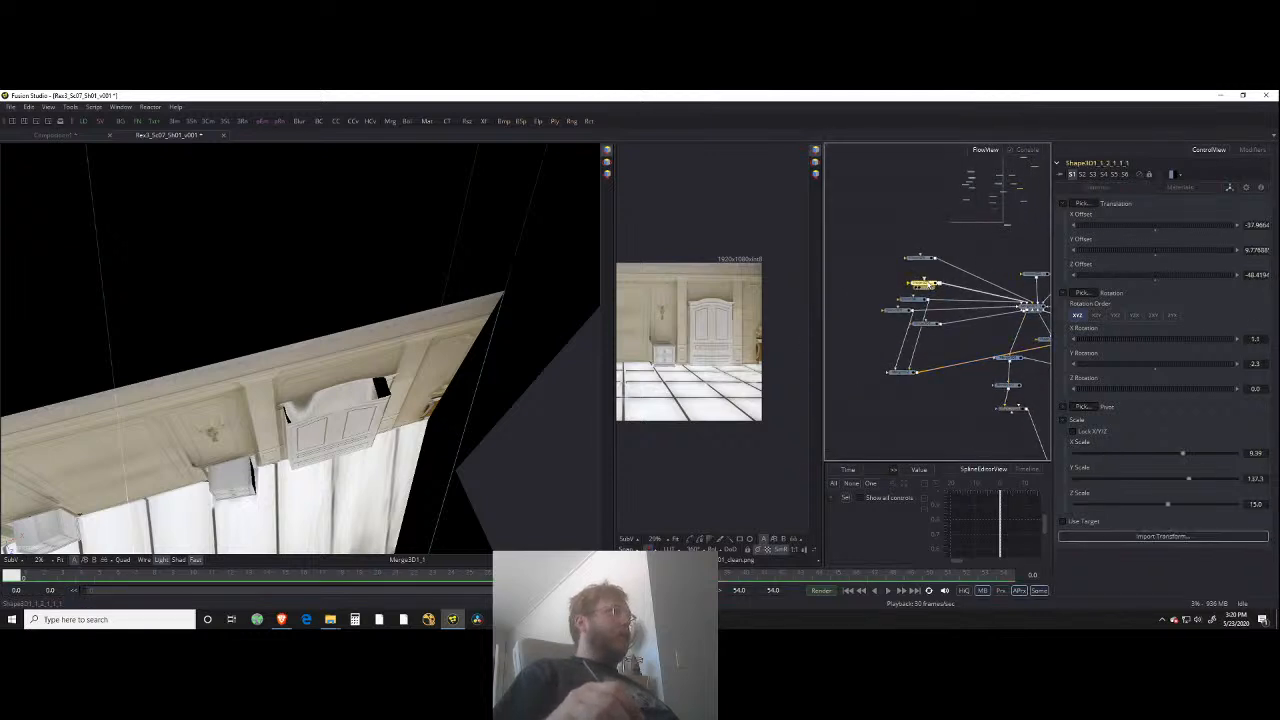
left_click_drag(265, 430, 499, 339)
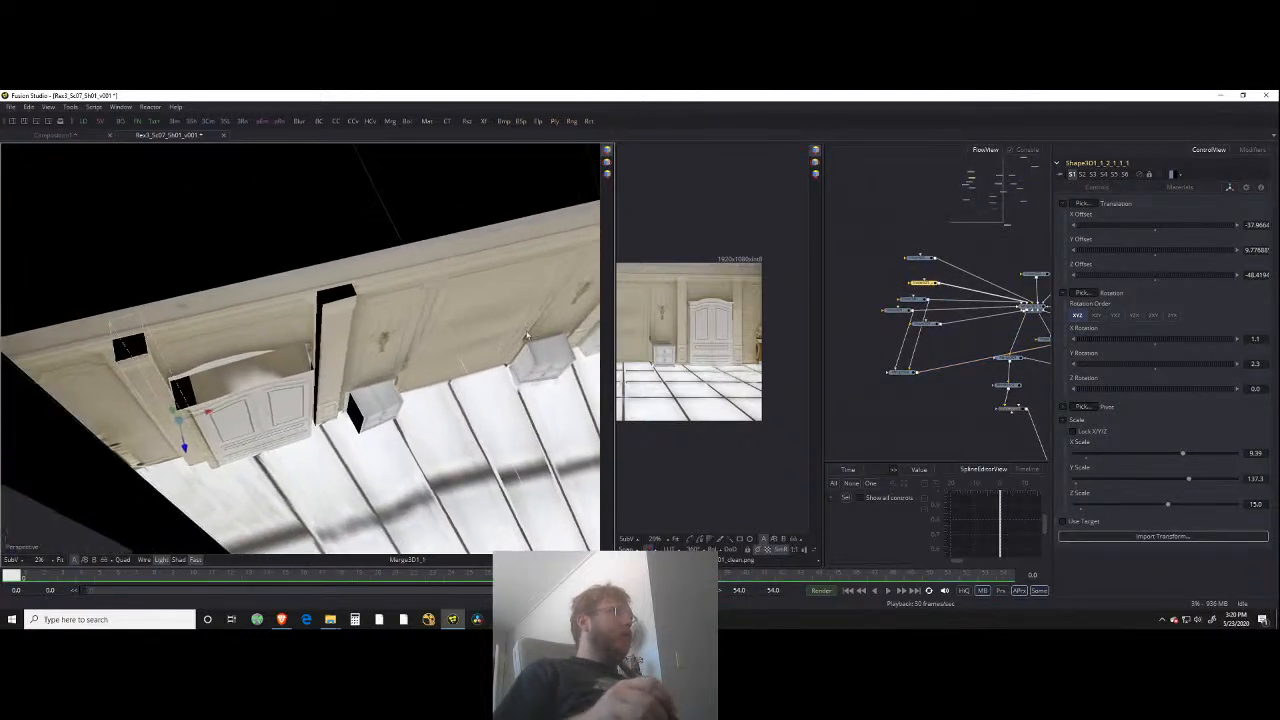
left_click(940, 287)
left_click_drag(940, 287, 904, 376)
Step: Move the nightstand's node aside and connect the pillar at the right side of the original wardrobe into the wardrobe merge
left_click(926, 326)
left_click_drag(937, 326, 942, 334)
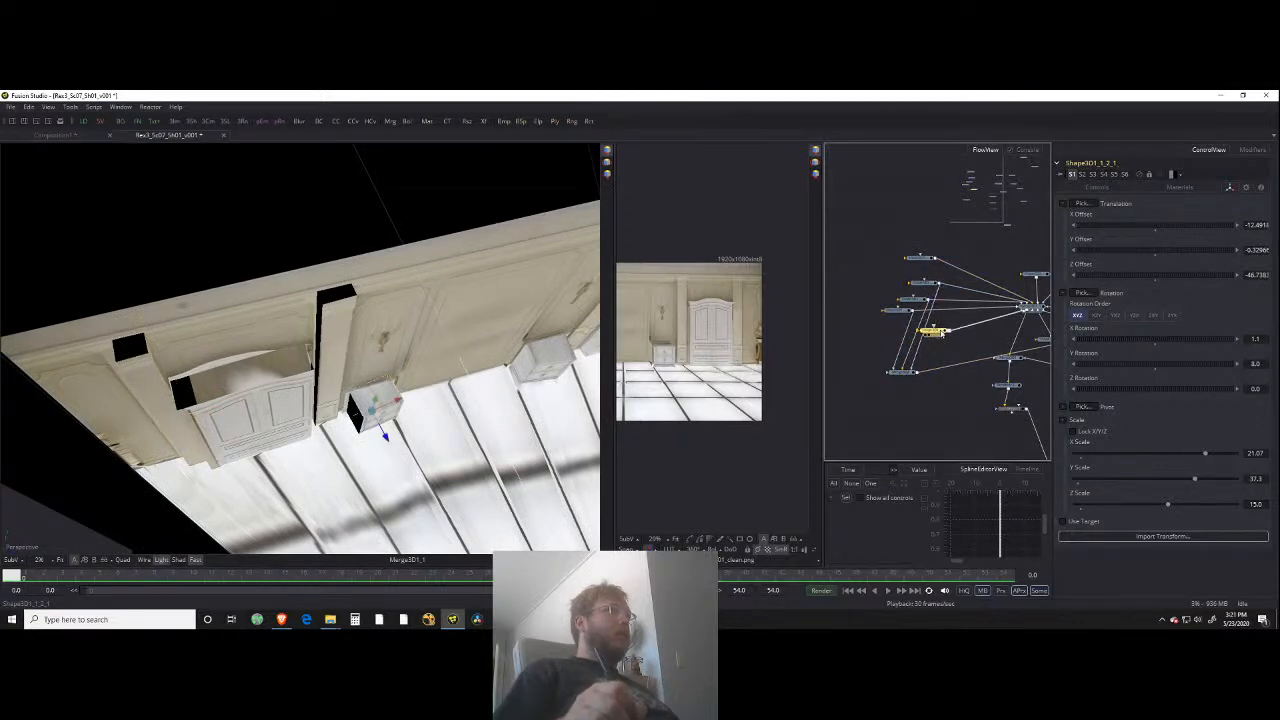
left_click(926, 259)
left_click(928, 259)
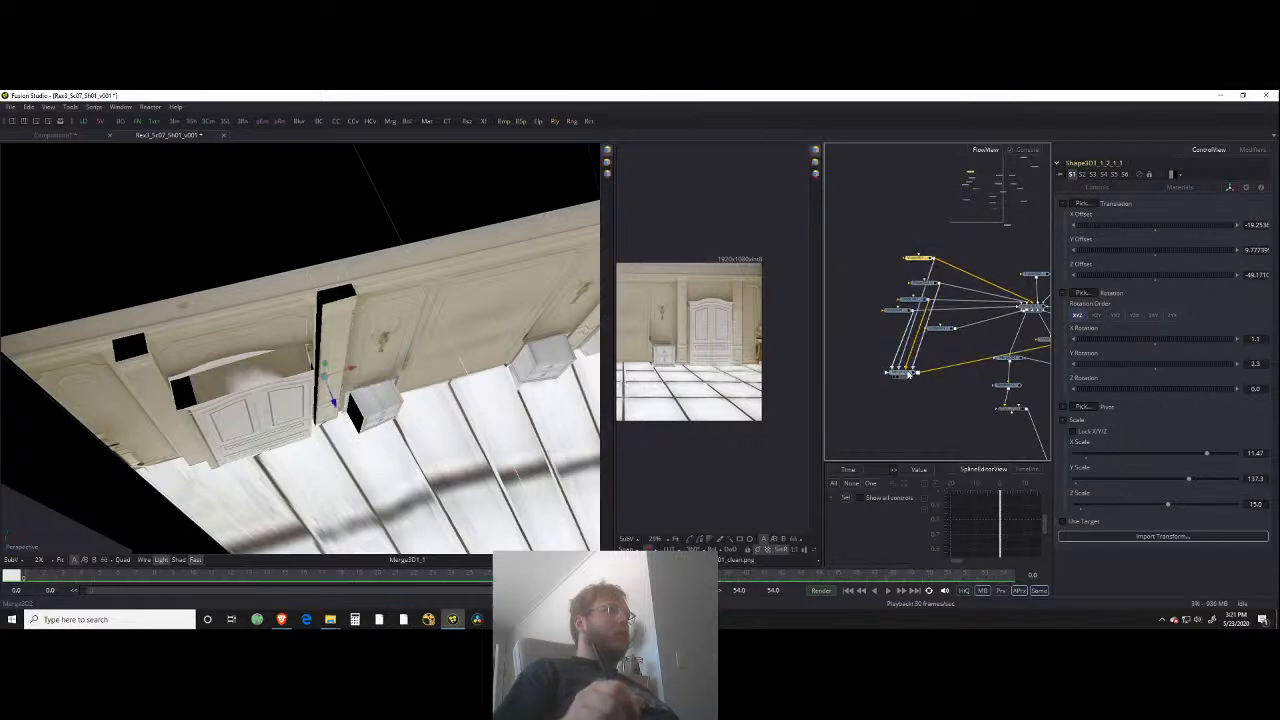
Step: Inspect how the duplicated pillars line up with the wall beside the second wardrobe from several angles
left_click_drag(160, 402, 402, 399)
left_click_drag(415, 455, 580, 340)
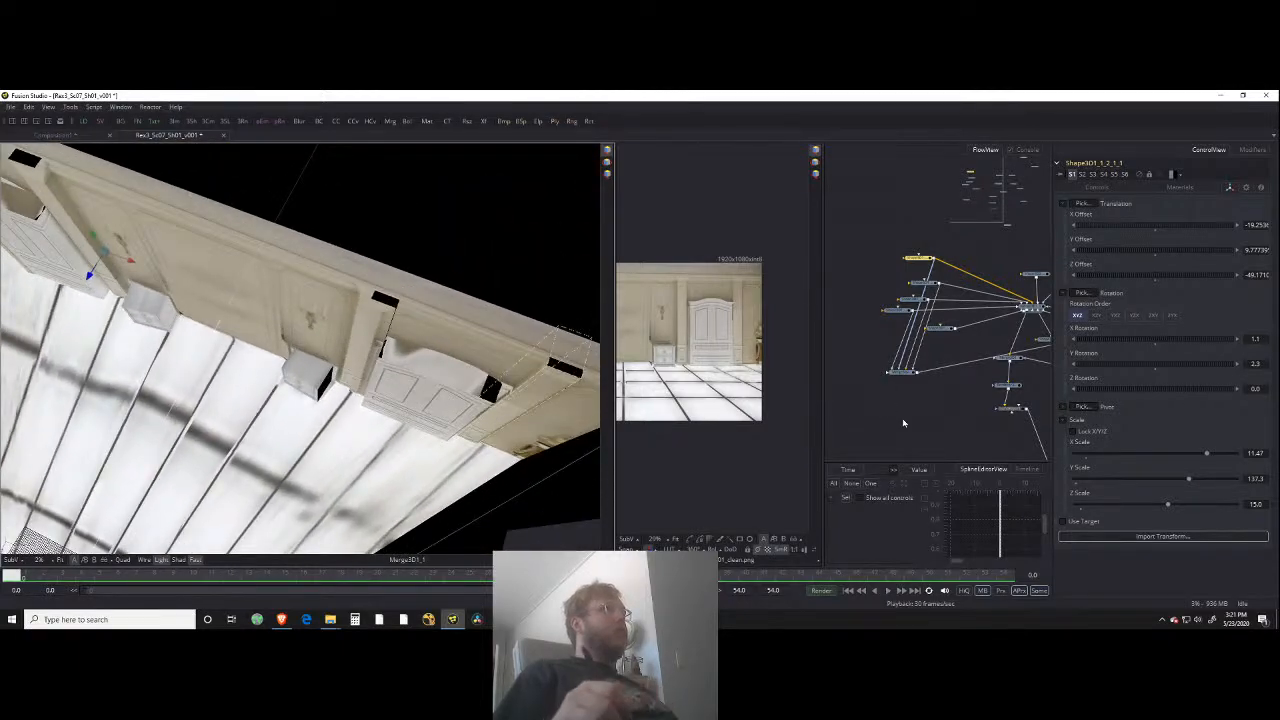
left_click(896, 421)
left_click(920, 260)
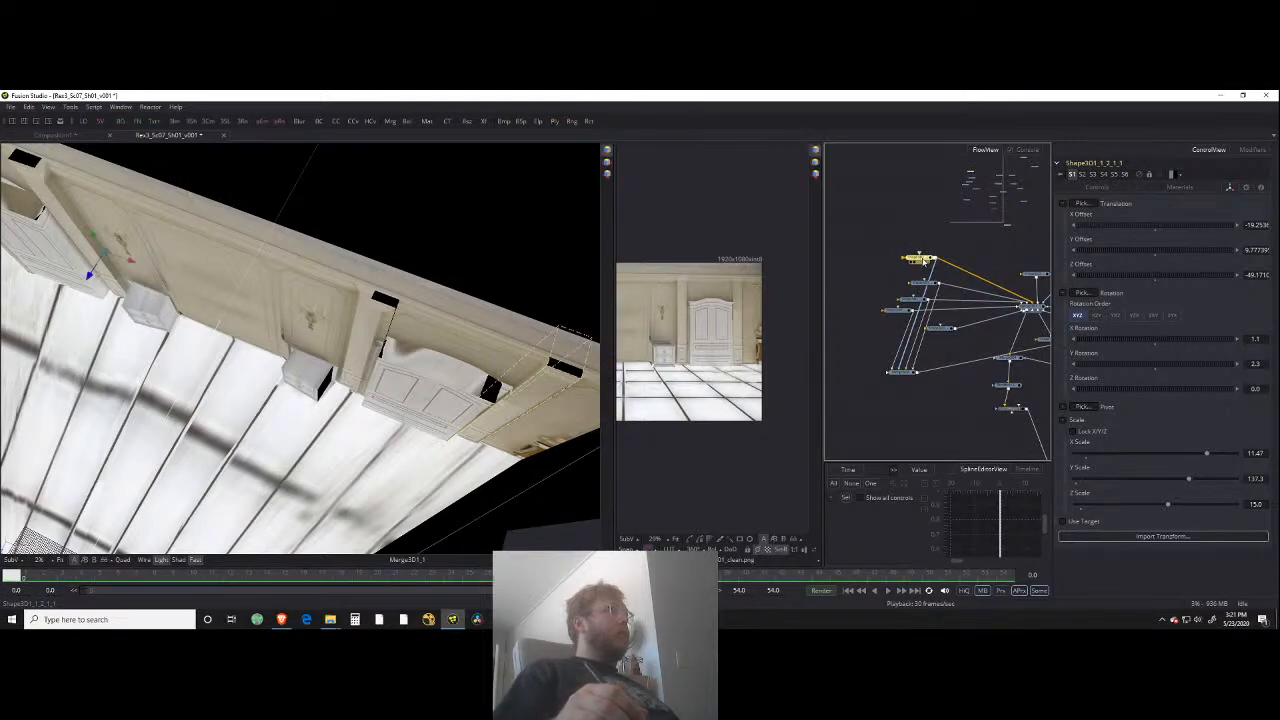
left_click_drag(430, 345, 352, 322)
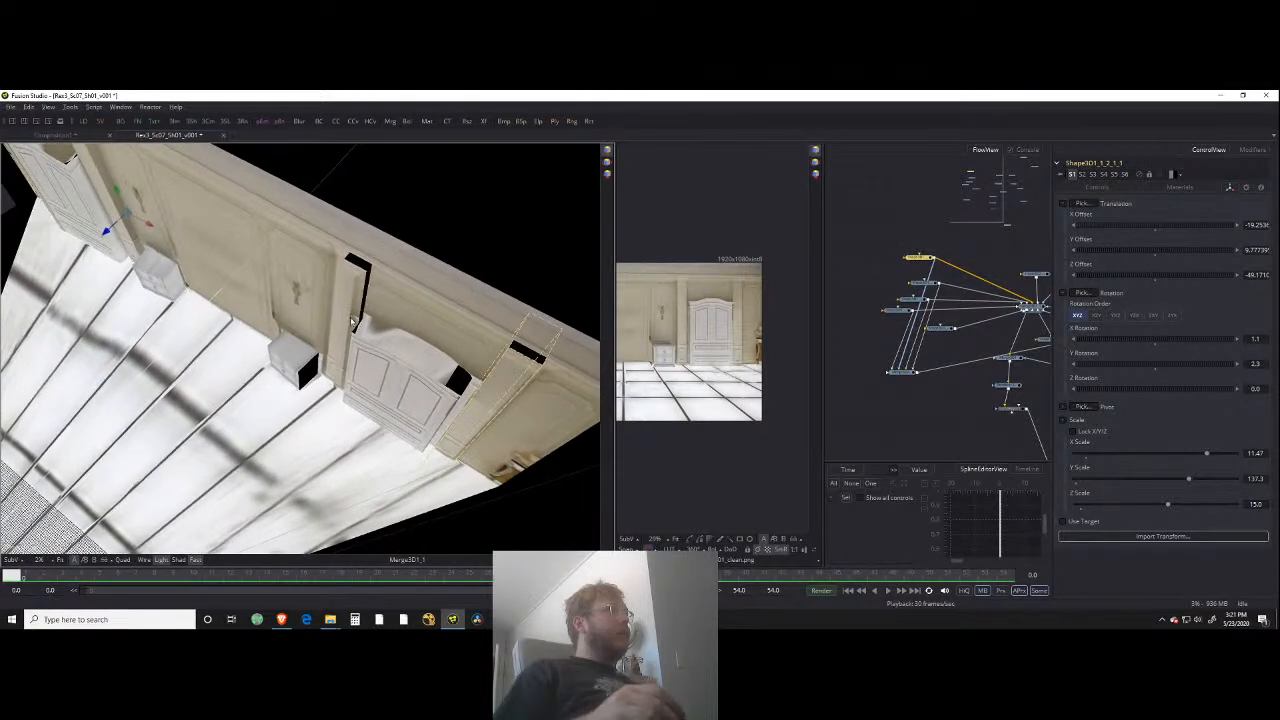
left_click_drag(445, 385, 408, 401)
left_click(392, 404)
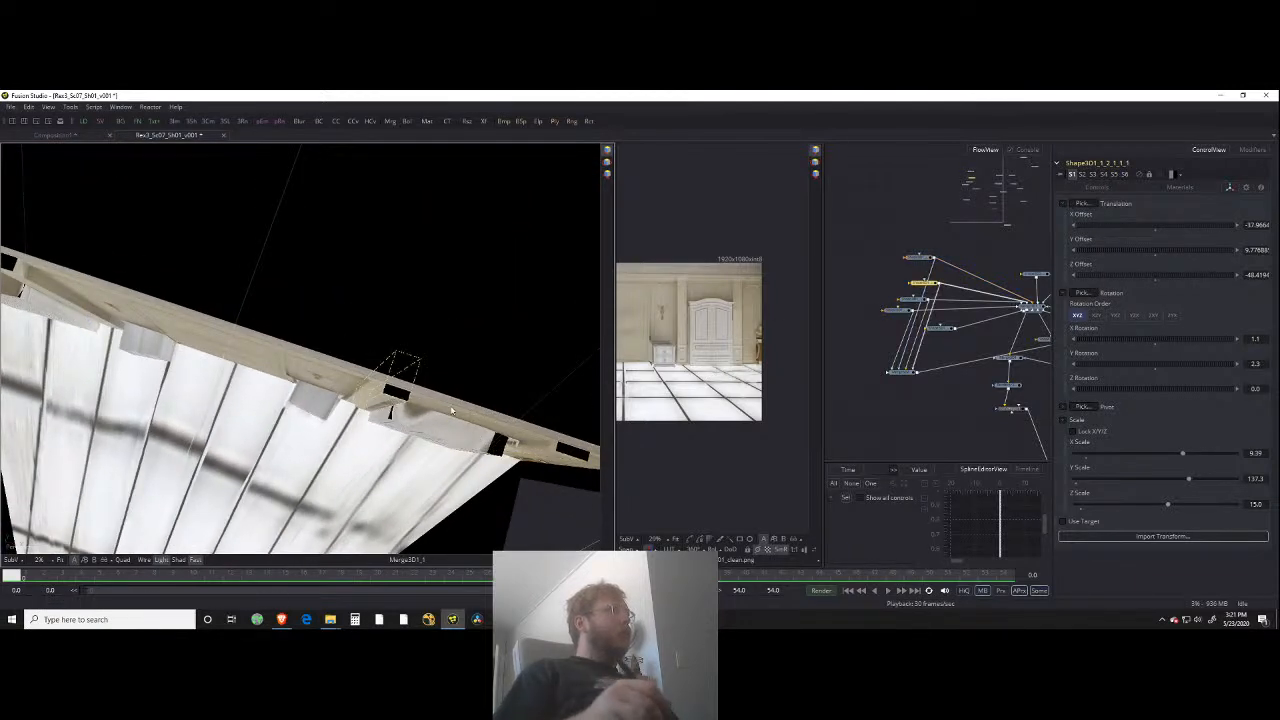
Step: Move the selected pillar's node aside and insert a Transform 3D node between it and the wardrobe merge
left_click_drag(508, 432, 512, 310)
left_click_drag(922, 284, 855, 282)
left_click(867, 320)
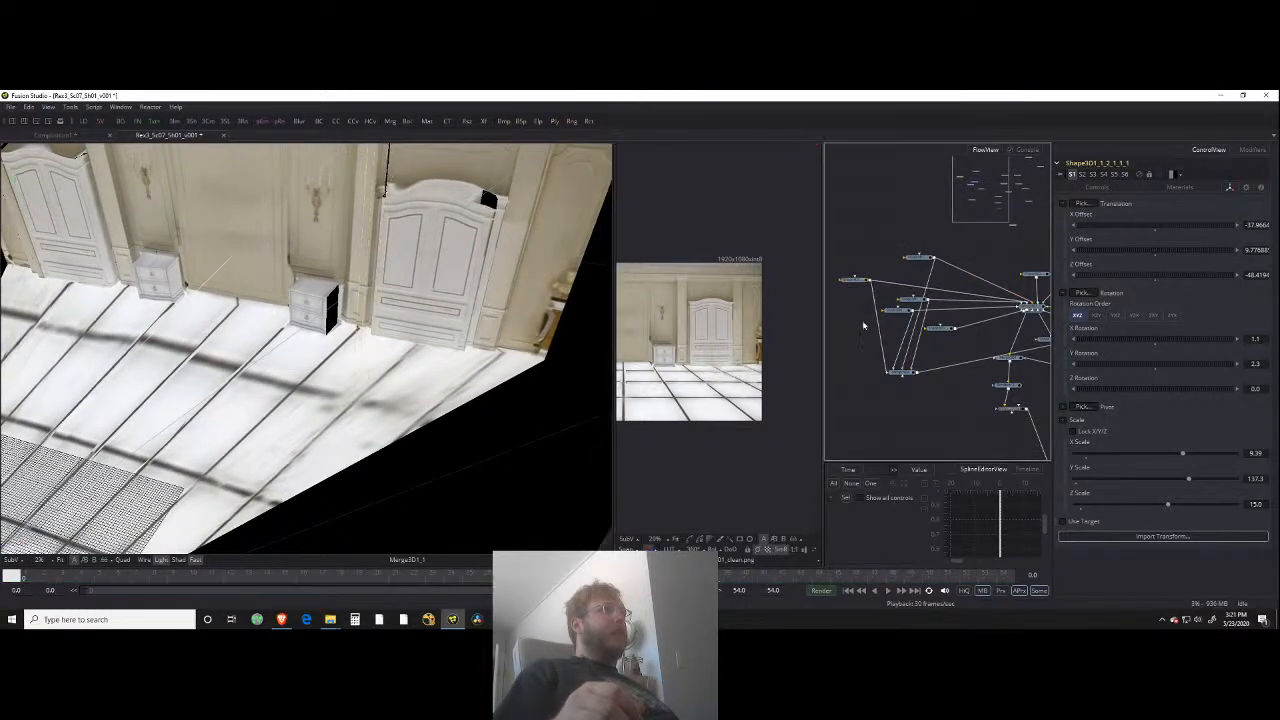
key("shift+space")
type("xf")
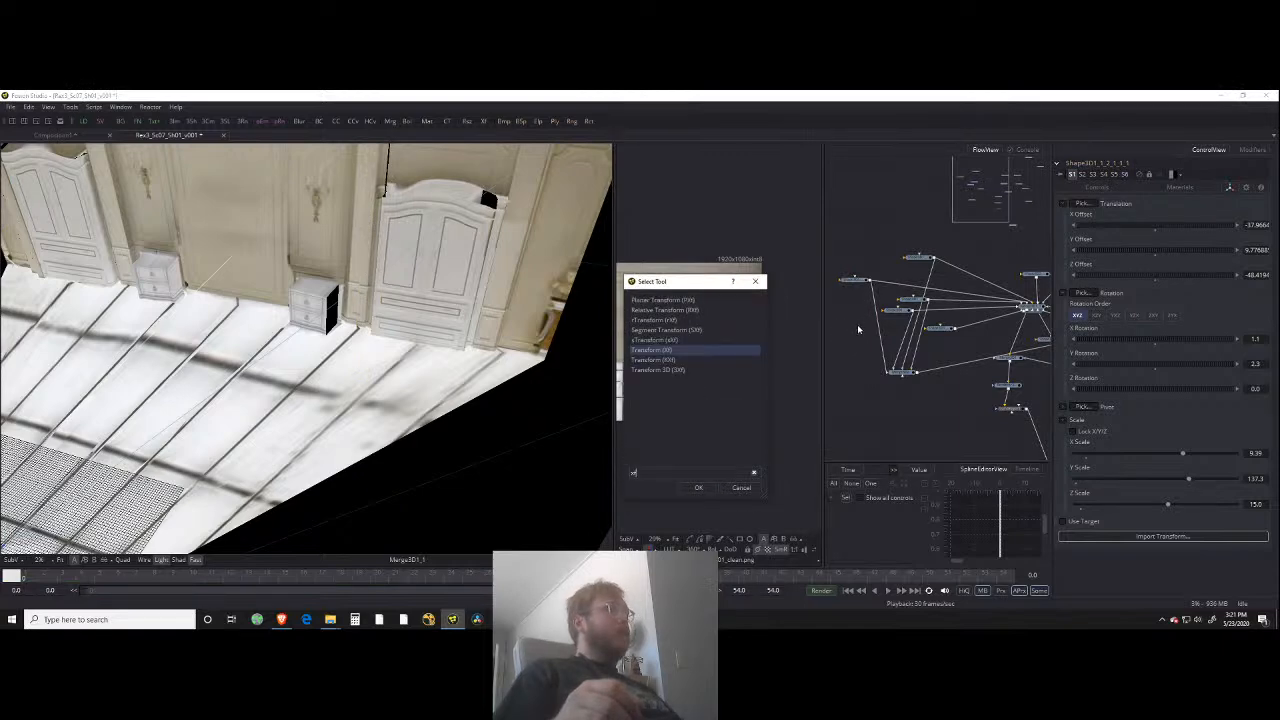
left_click(675, 371)
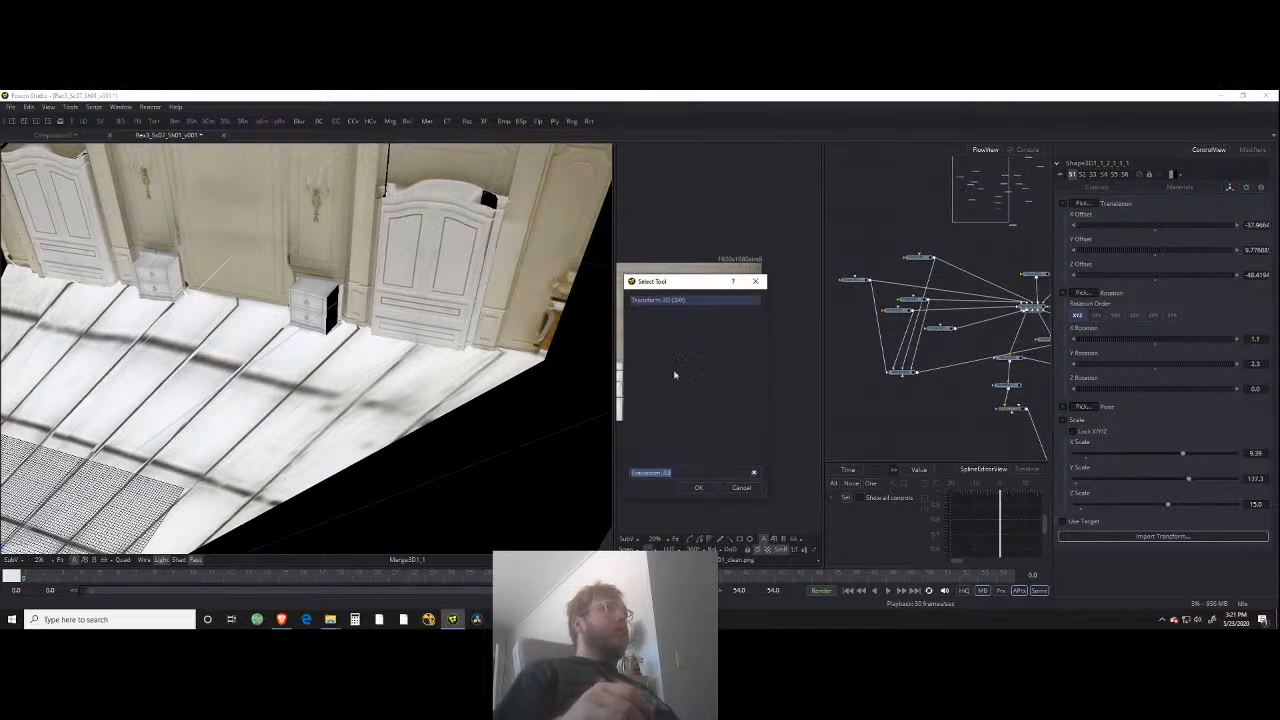
left_click(692, 488)
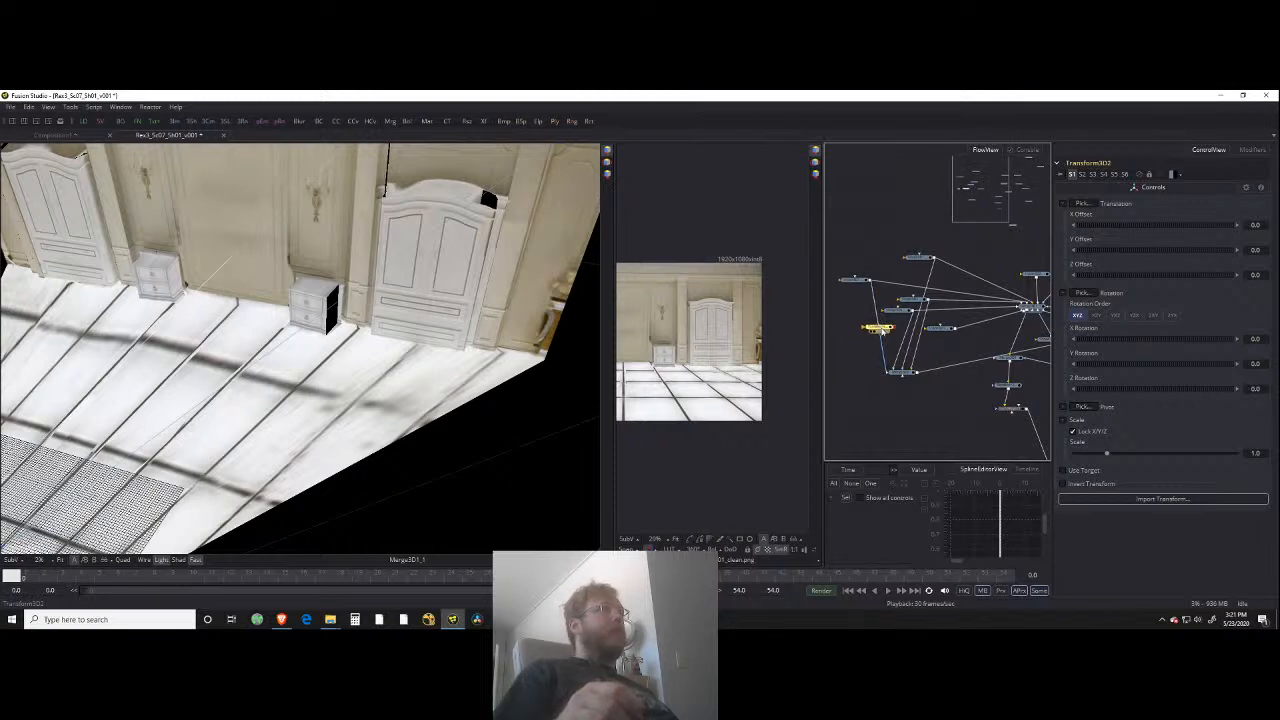
left_click_drag(878, 333, 871, 338)
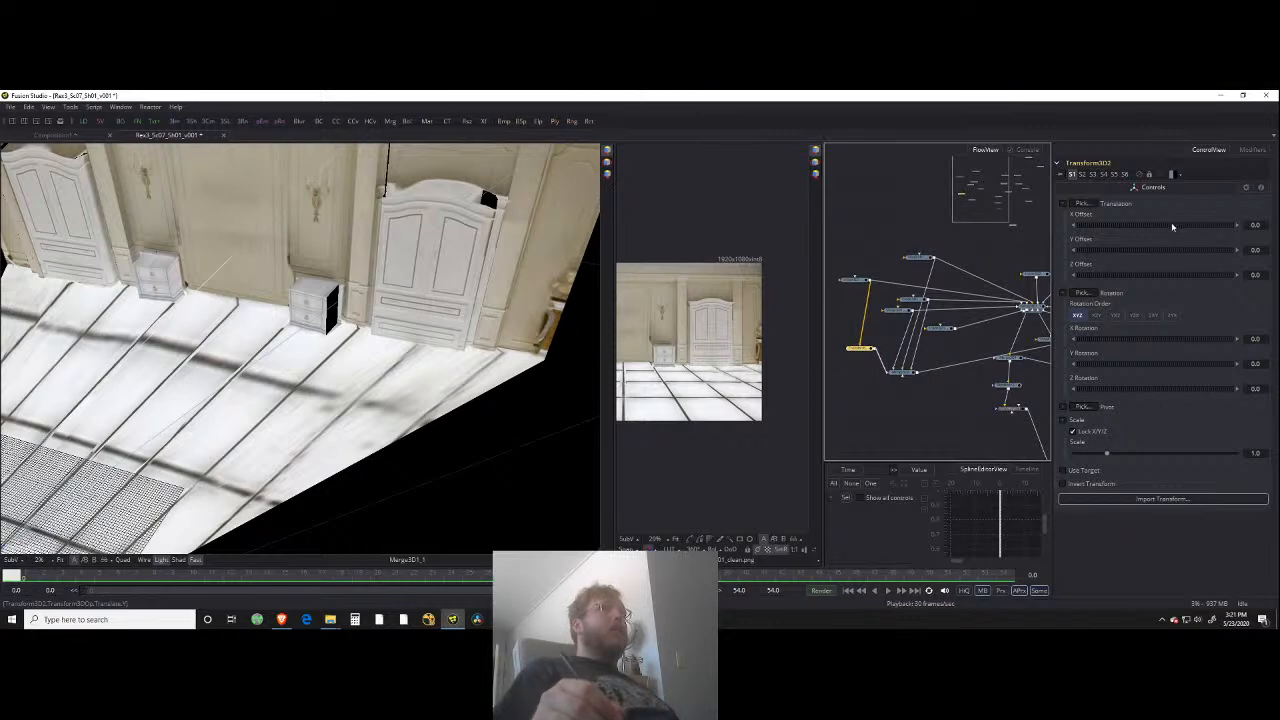
Step: Shift the duplicated pillar with a Transform 3D X offset of -1.165, checking its fit against the wall
left_click_drag(1155, 230, 1133, 232)
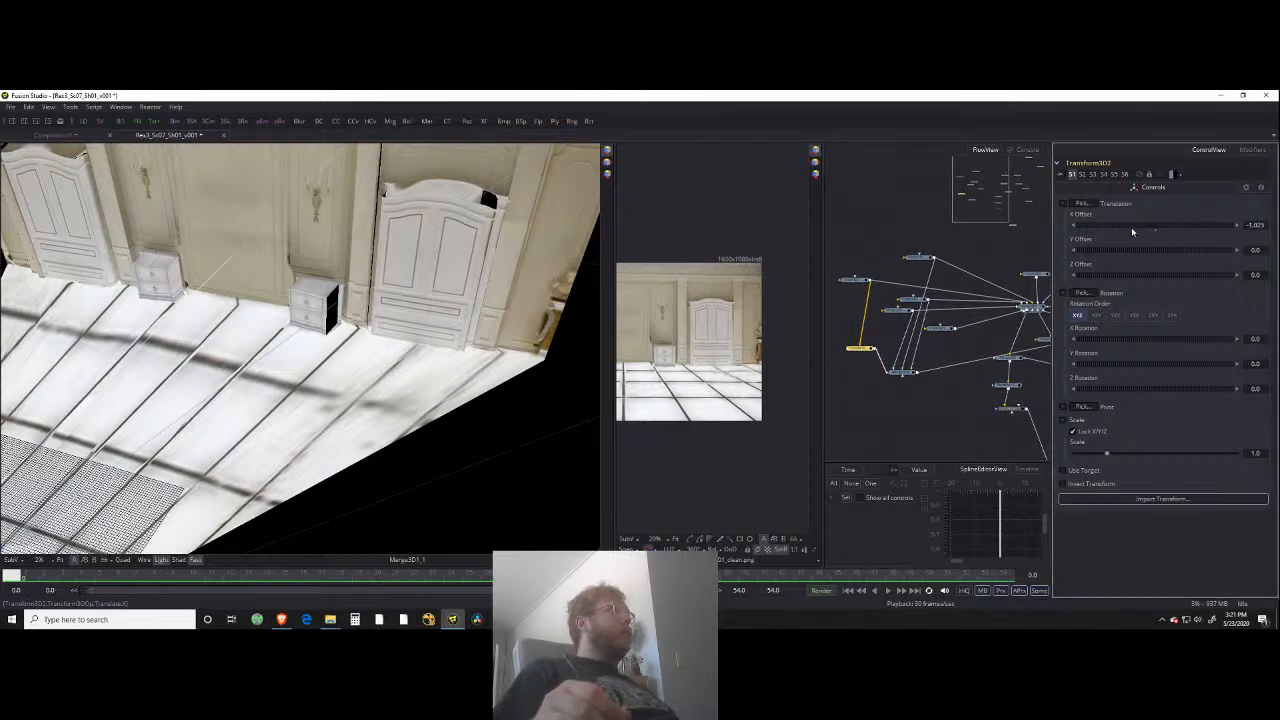
left_click_drag(396, 312, 439, 416)
scroll(511, 363, "up", 5)
scroll(505, 366, "down", 5)
scroll(479, 375, "up", 6)
left_click_drag(450, 356, 374, 323)
left_click_drag(437, 362, 401, 426)
Step: Show 2001_original.png in the image viewer and move its loader node away from the projection nodes
left_click_drag(690, 350, 741, 329)
left_click_drag(985, 342, 894, 327)
left_click_drag(972, 312, 772, 365)
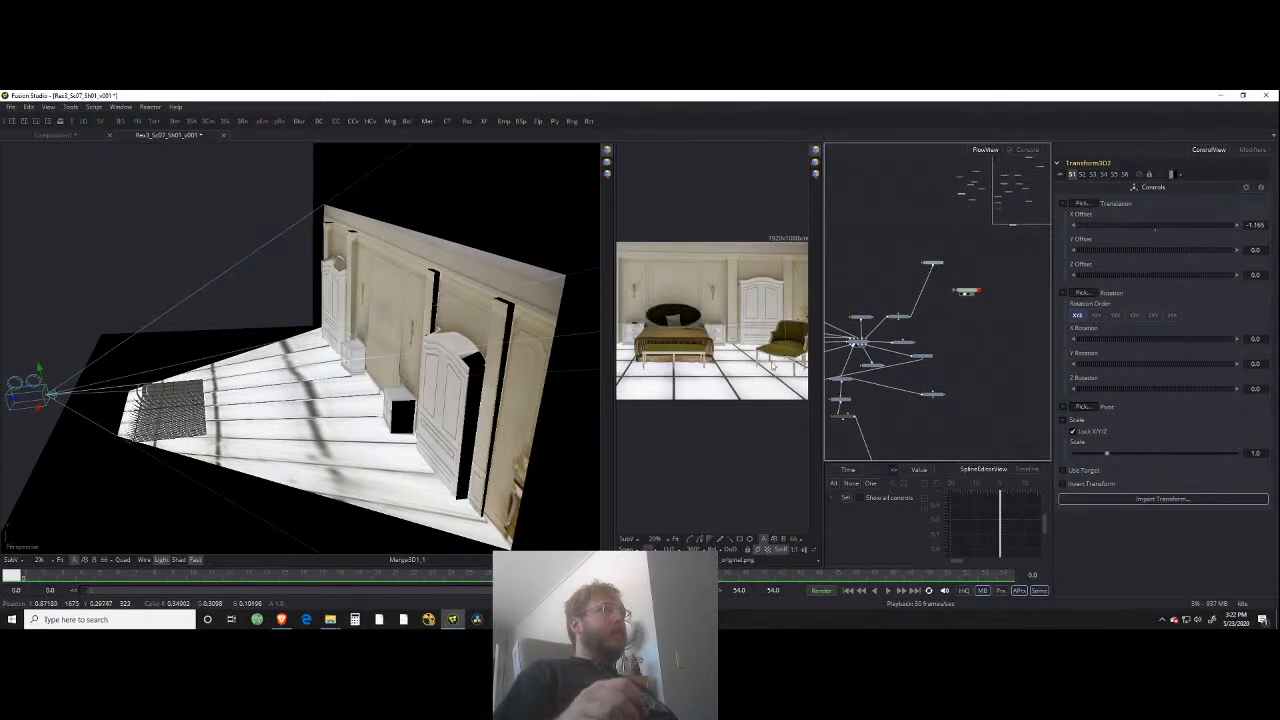
left_click(970, 292)
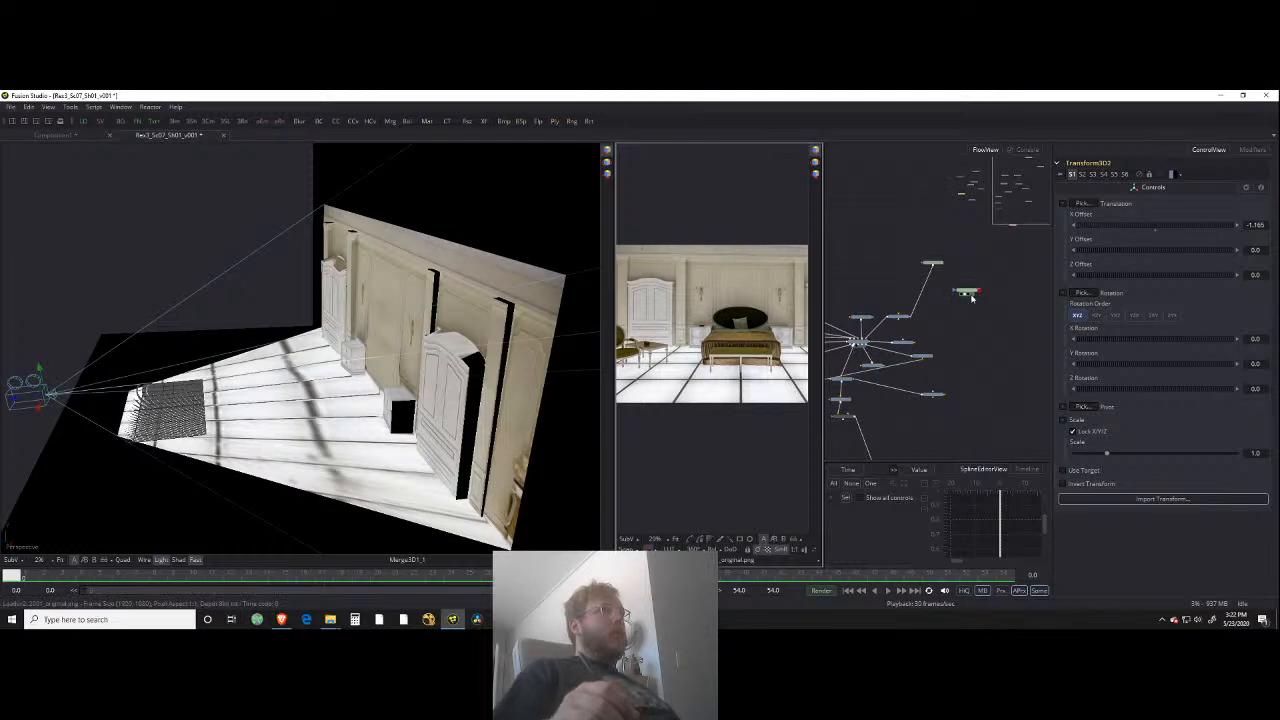
left_click_drag(972, 293, 1022, 293)
Step: Reposition the Camera3D1_1 node beneath the clean image's loader, clear of the geometry nodes
left_click(941, 315)
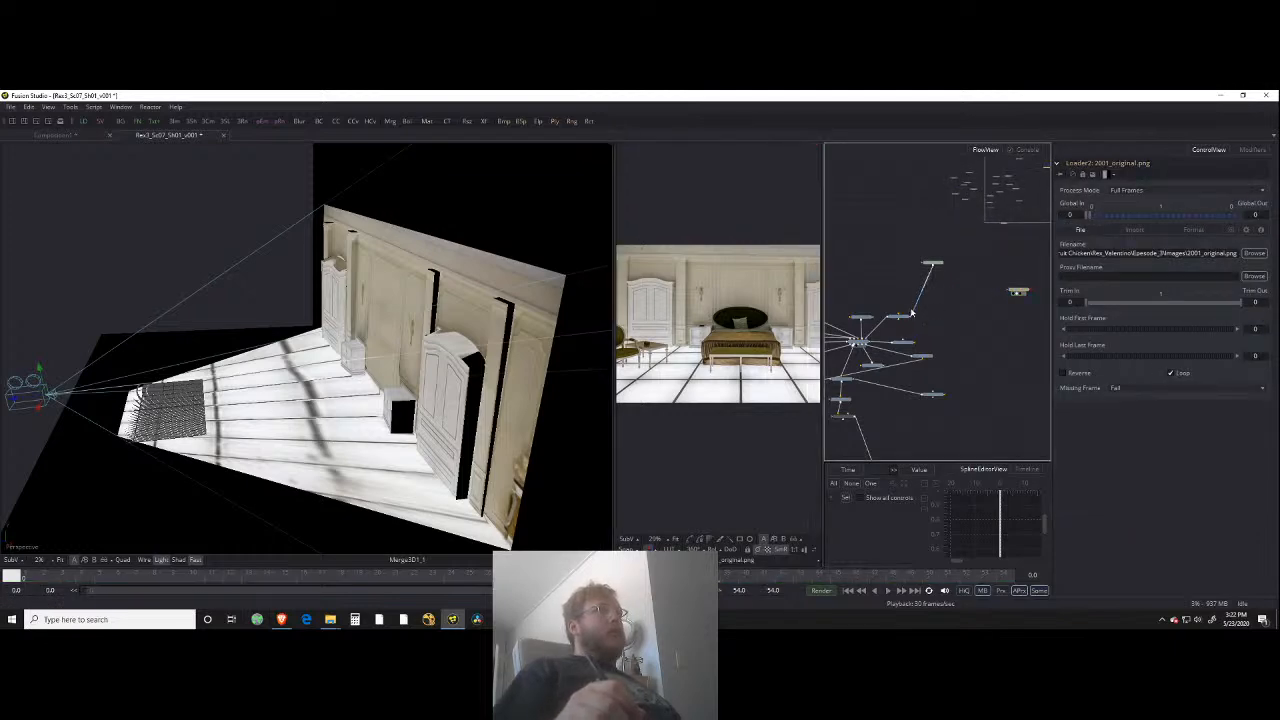
left_click(922, 320)
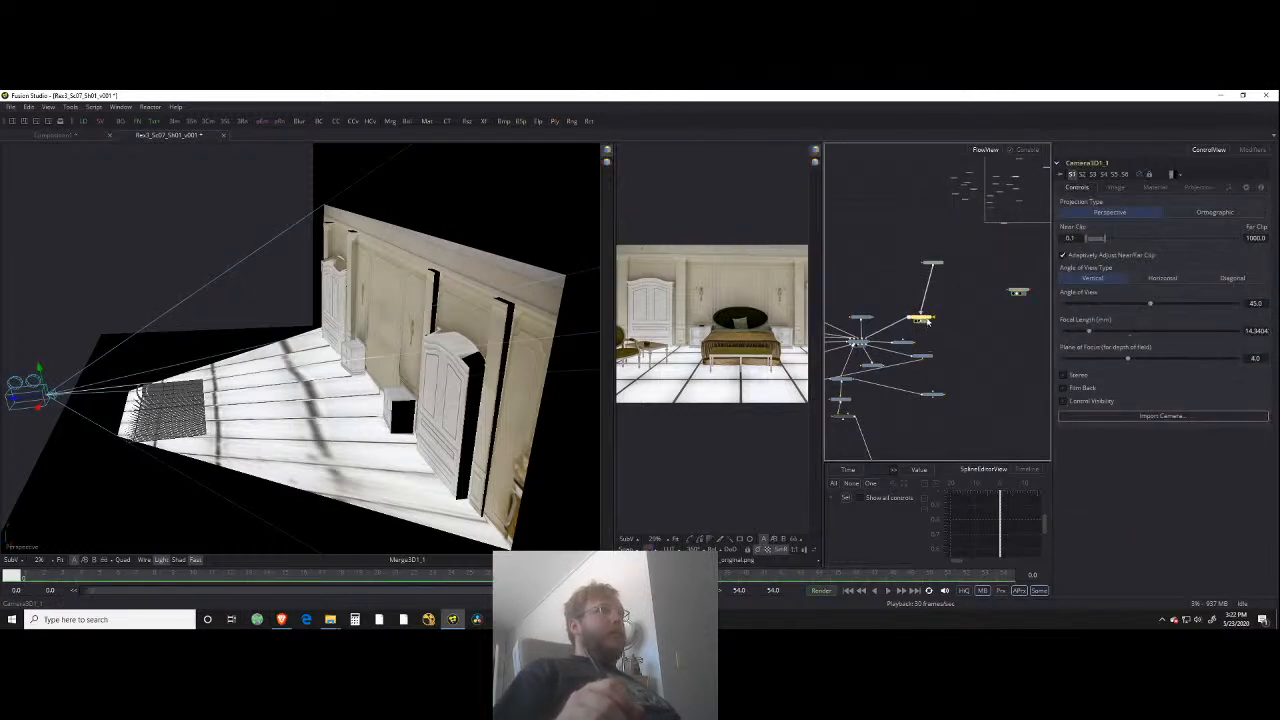
left_click_drag(933, 321, 937, 310)
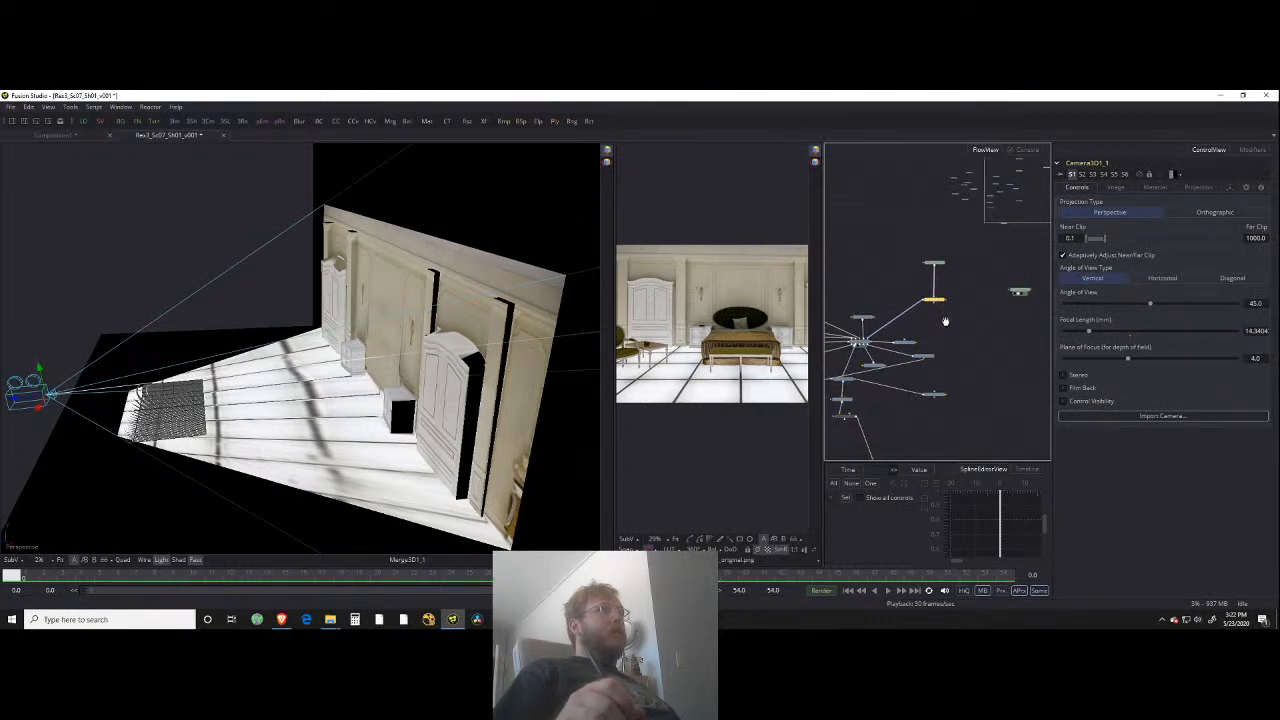
scroll(943, 320, "down", 2)
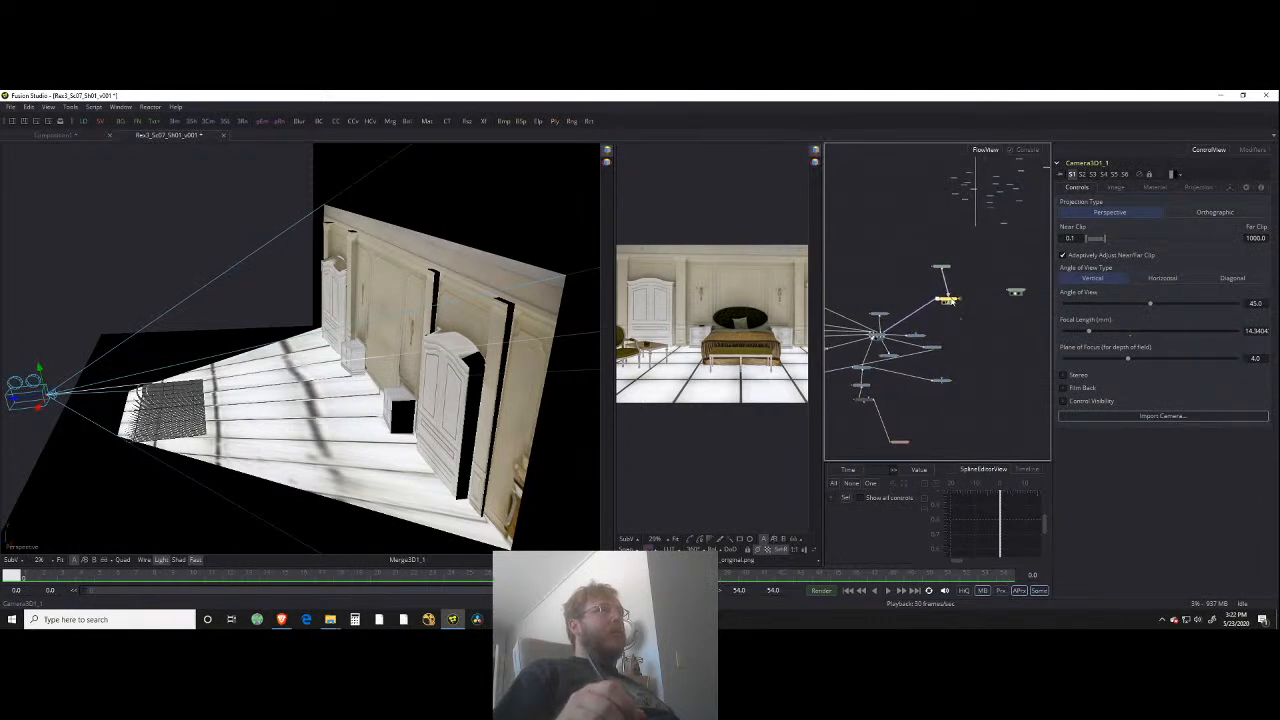
Step: Space the scene merge, shot camera, renderer, luma keyer and saver nodes away from the geometry nodes, and adjust the wardrobe merge's placement
left_click(916, 332)
left_click_drag(892, 356, 872, 334)
left_click_drag(964, 313, 841, 416)
left_click_drag(869, 345, 877, 432)
left_click_drag(935, 324, 994, 336)
left_click_drag(879, 350, 921, 343)
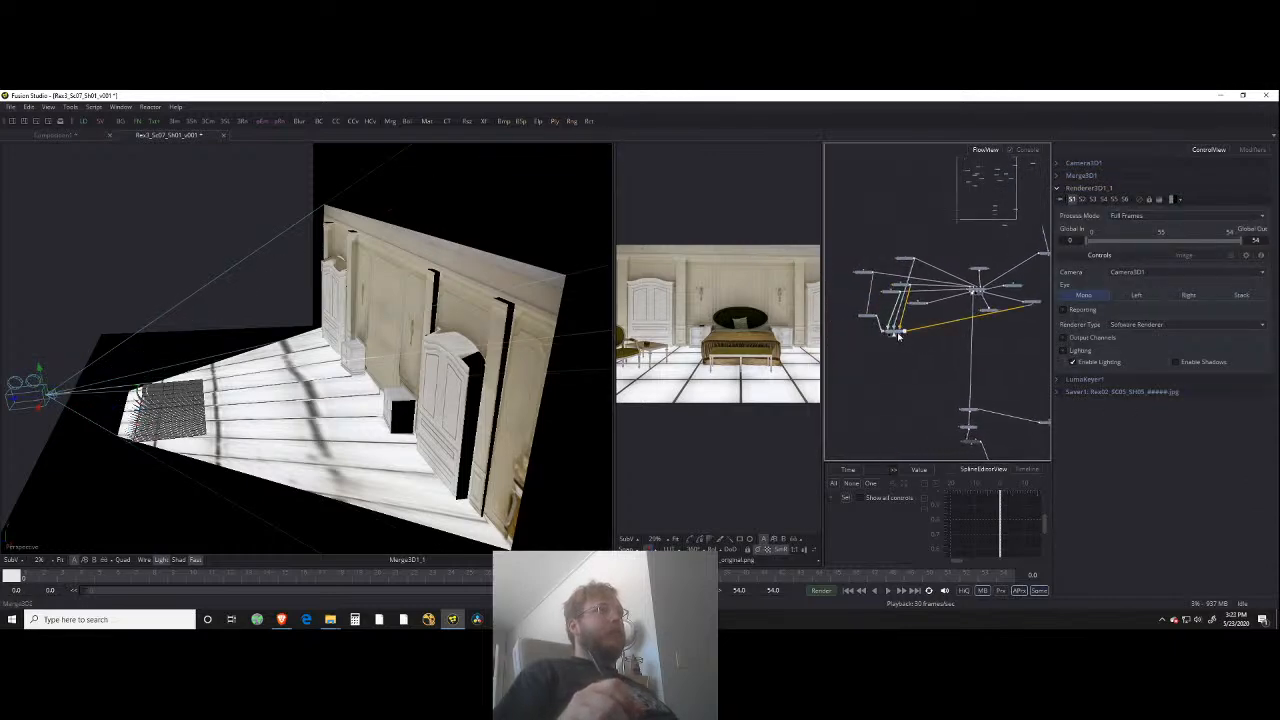
left_click(902, 334)
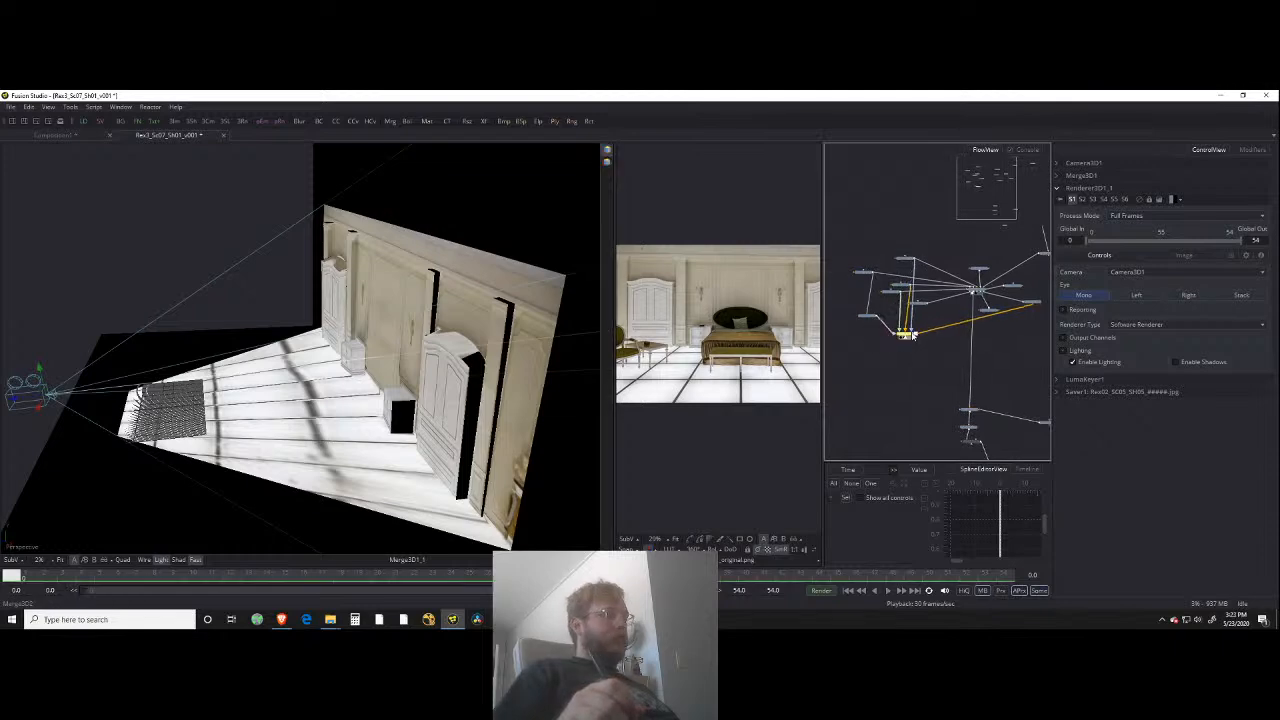
scroll(902, 334, "down", 2)
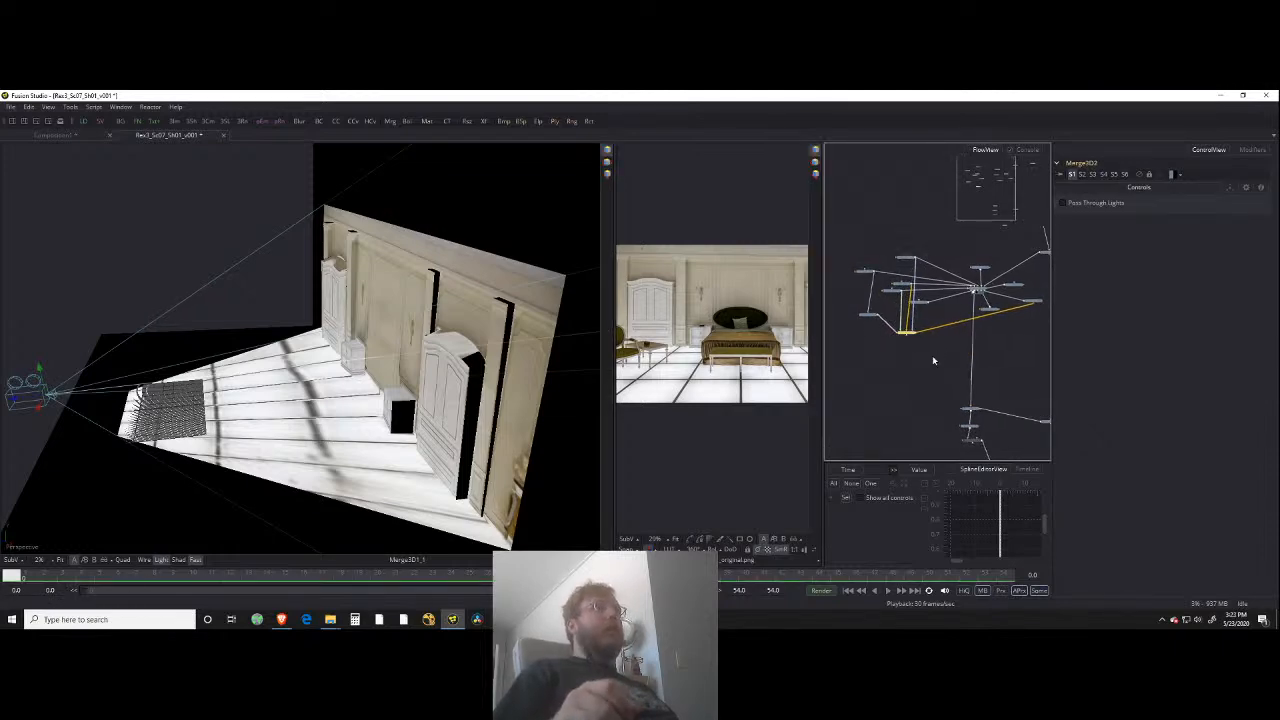
Step: Widen the image viewer and examine the bed, bench and nightstands in 2001_original.png
left_click_drag(1039, 364, 954, 369)
left_click(954, 369)
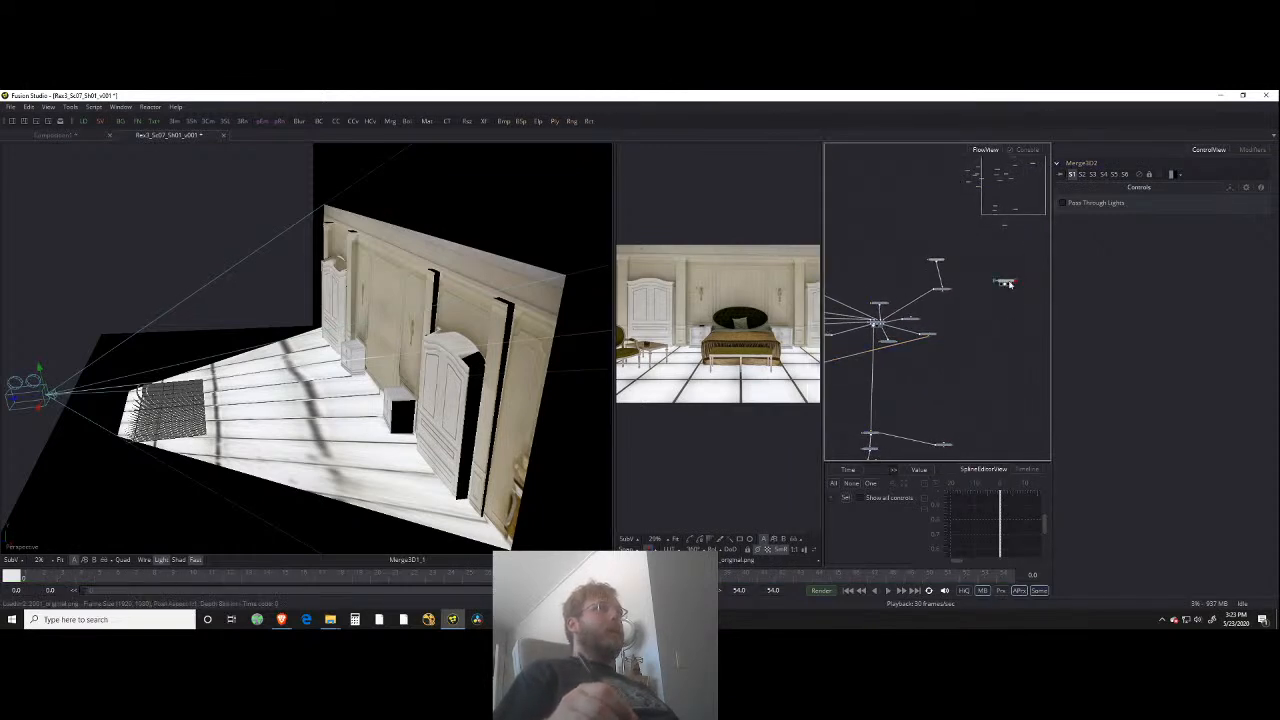
left_click(1012, 285)
left_click_drag(1010, 285, 1013, 342)
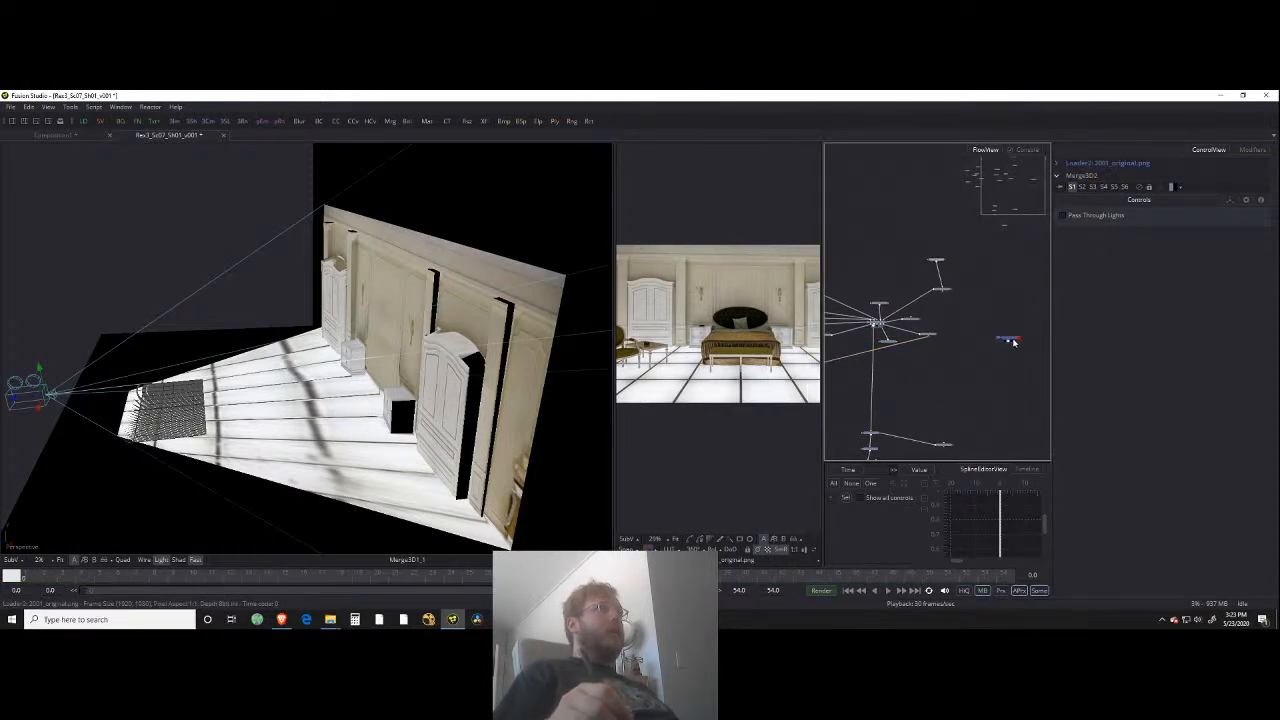
scroll(760, 350, "up", 3)
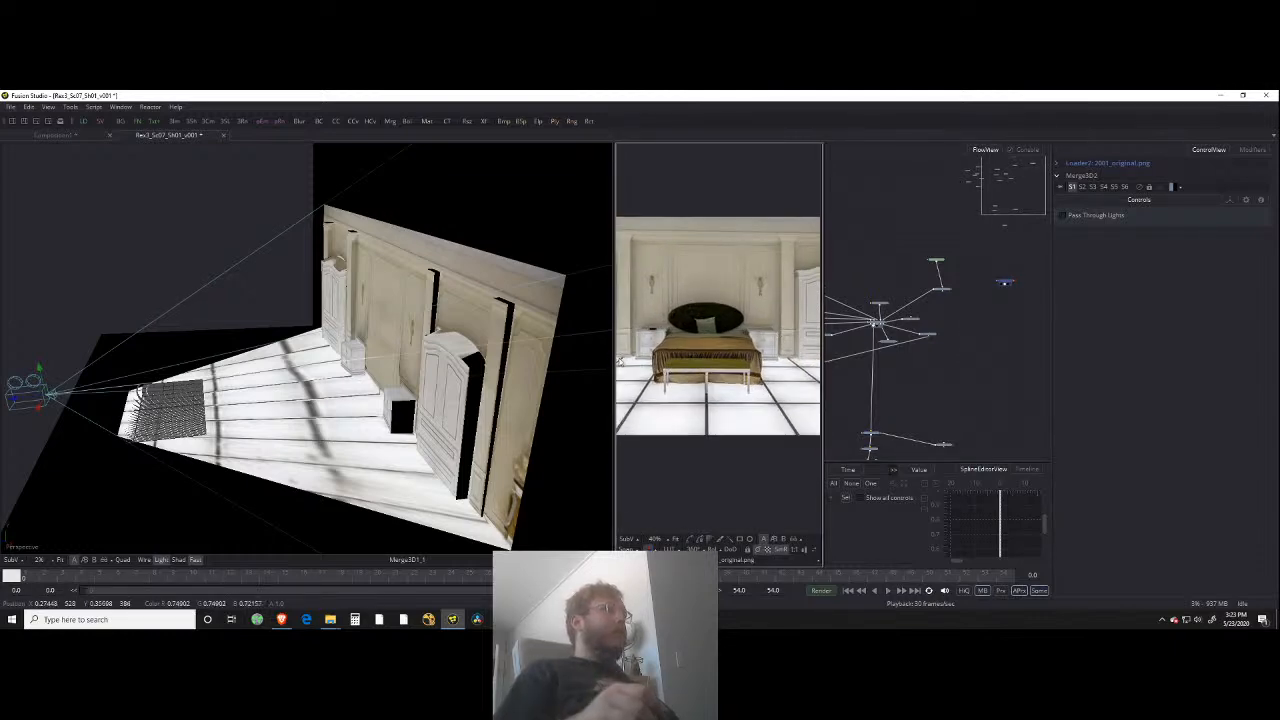
left_click_drag(614, 358, 242, 392)
scroll(624, 363, "up", 5)
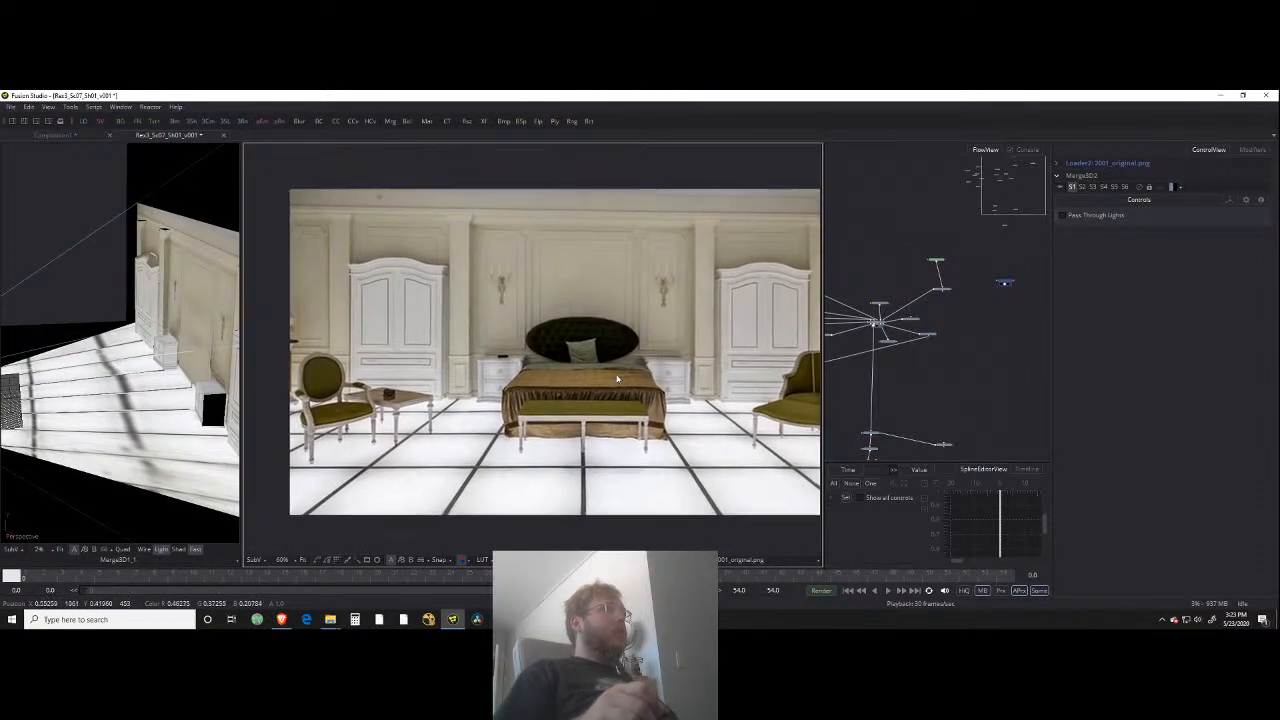
scroll(646, 366, "up", 2)
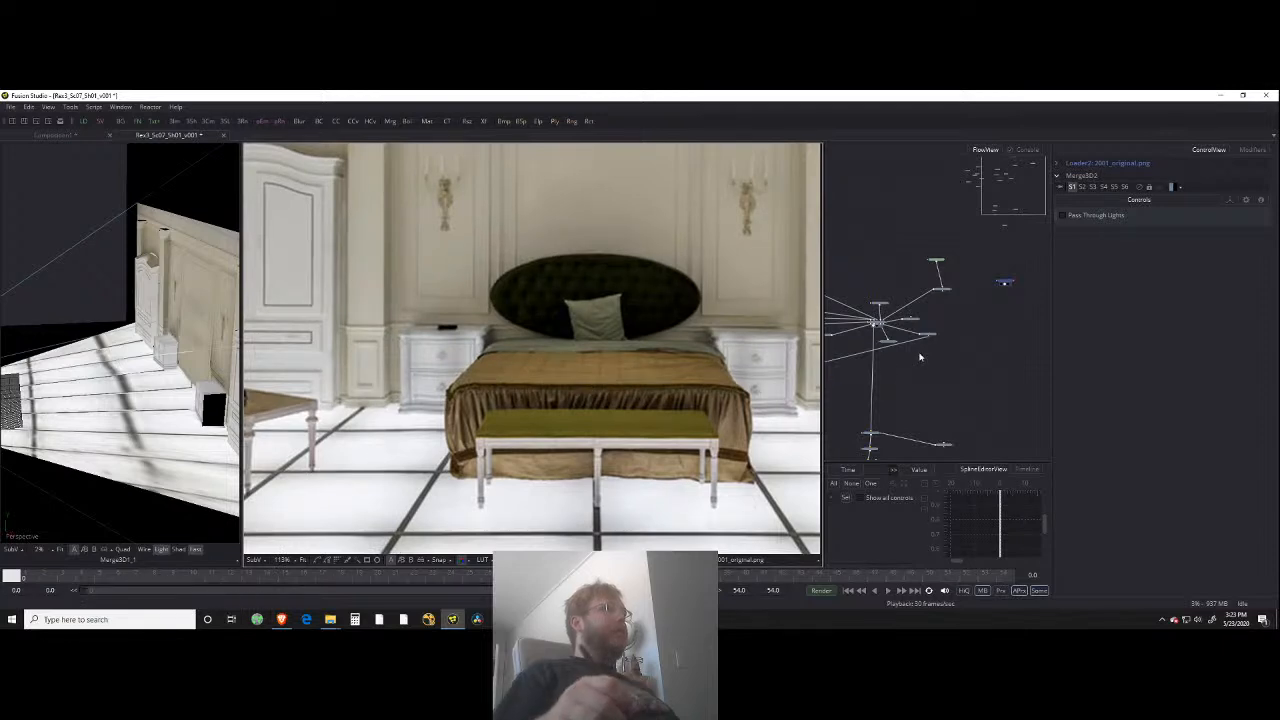
Step: Add a 2D Merge node near the 2001_original.png loader
left_click_drag(987, 294, 941, 310)
scroll(991, 302, "up", 3)
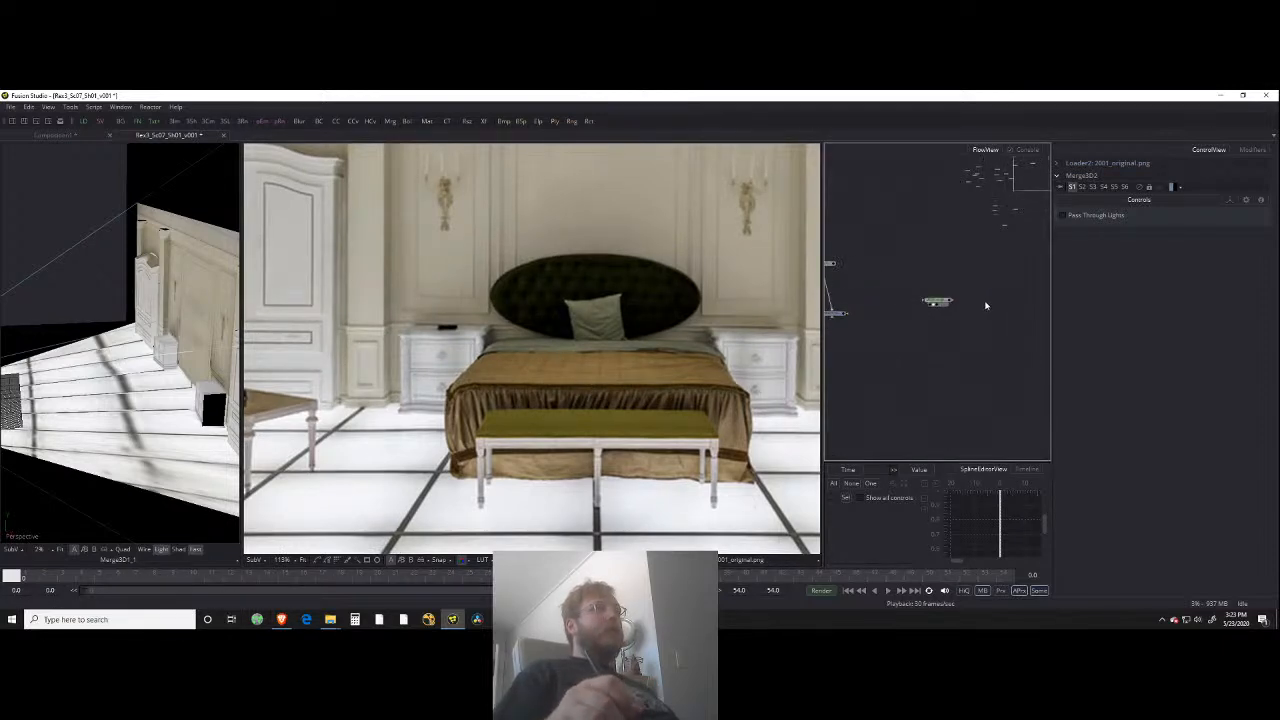
key("shift+space")
type("m 3D")
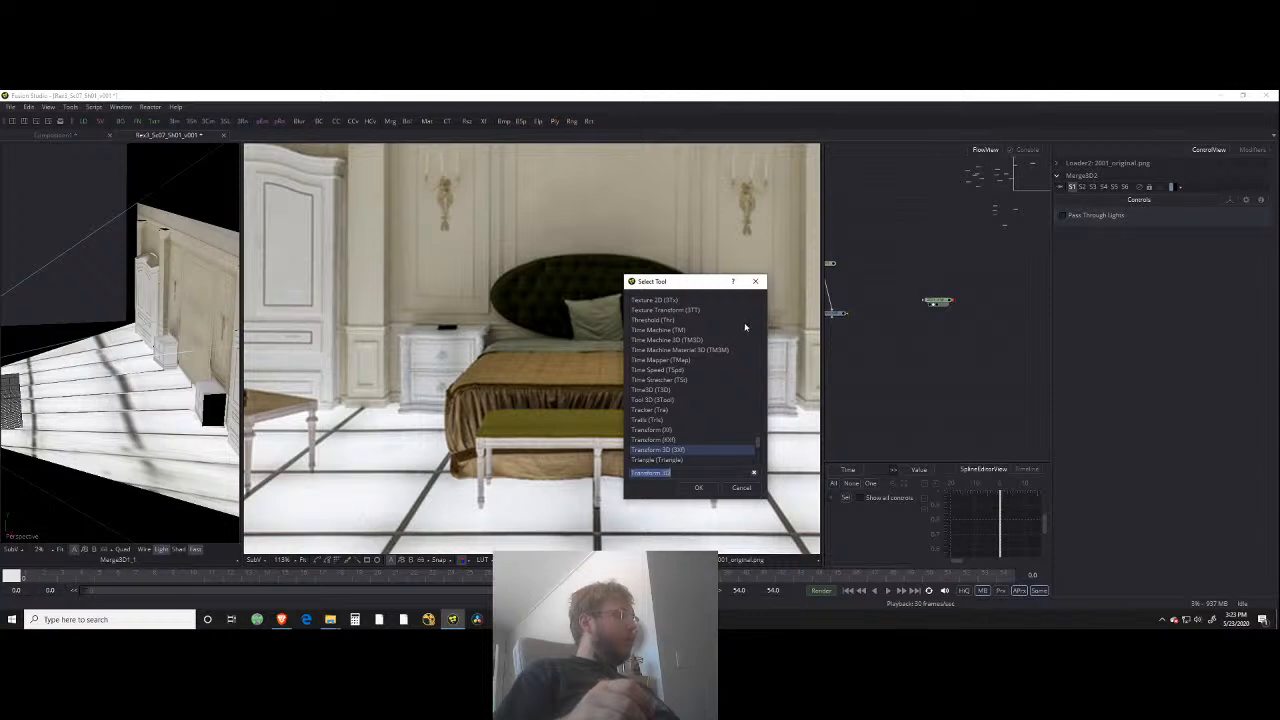
scroll(744, 322, "down", 3)
type("erg")
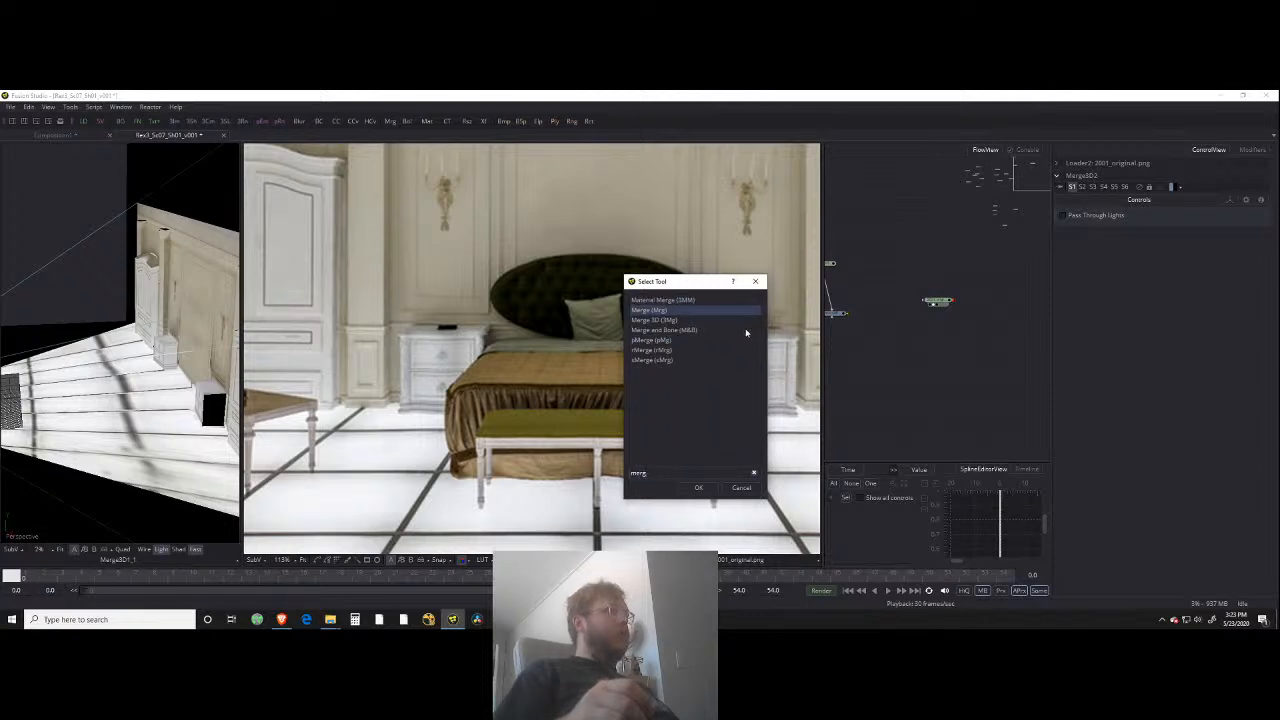
key("Return")
Step: Add a Background node with alpha 0 and check its image settings against the original image
key("shift+space")
type("bg")
key("Return")
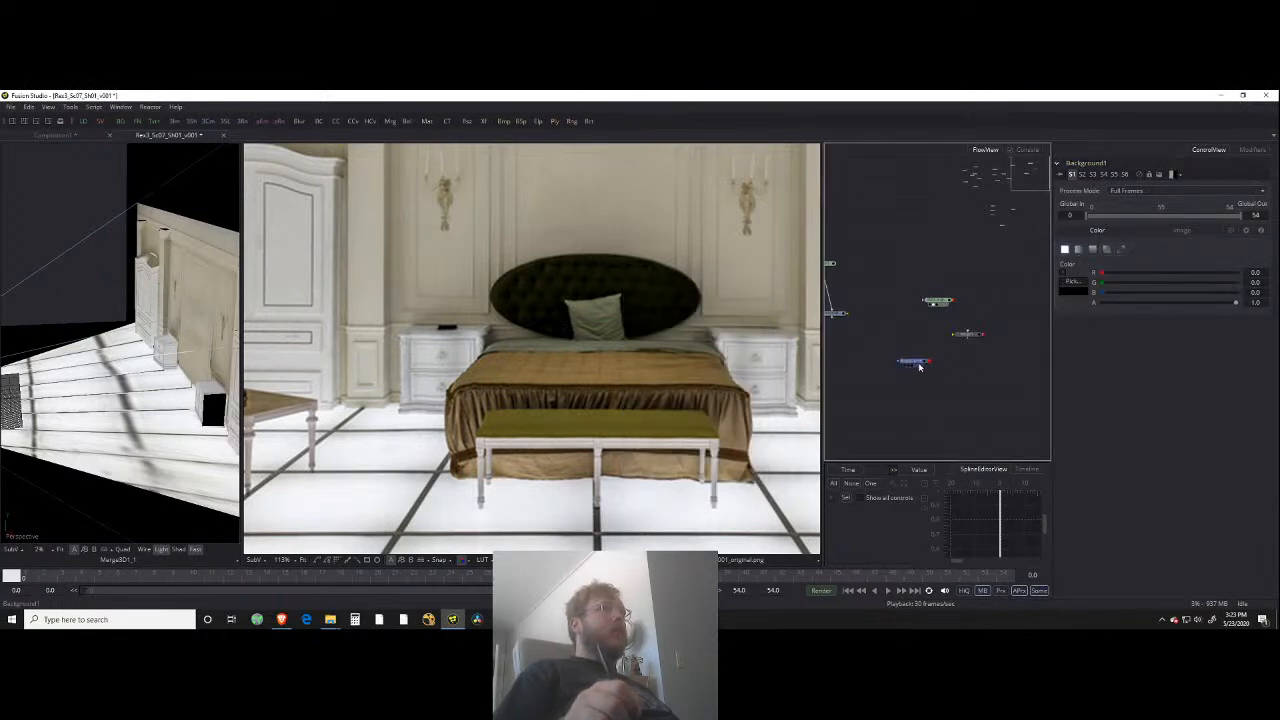
left_click_drag(1234, 304, 1092, 303)
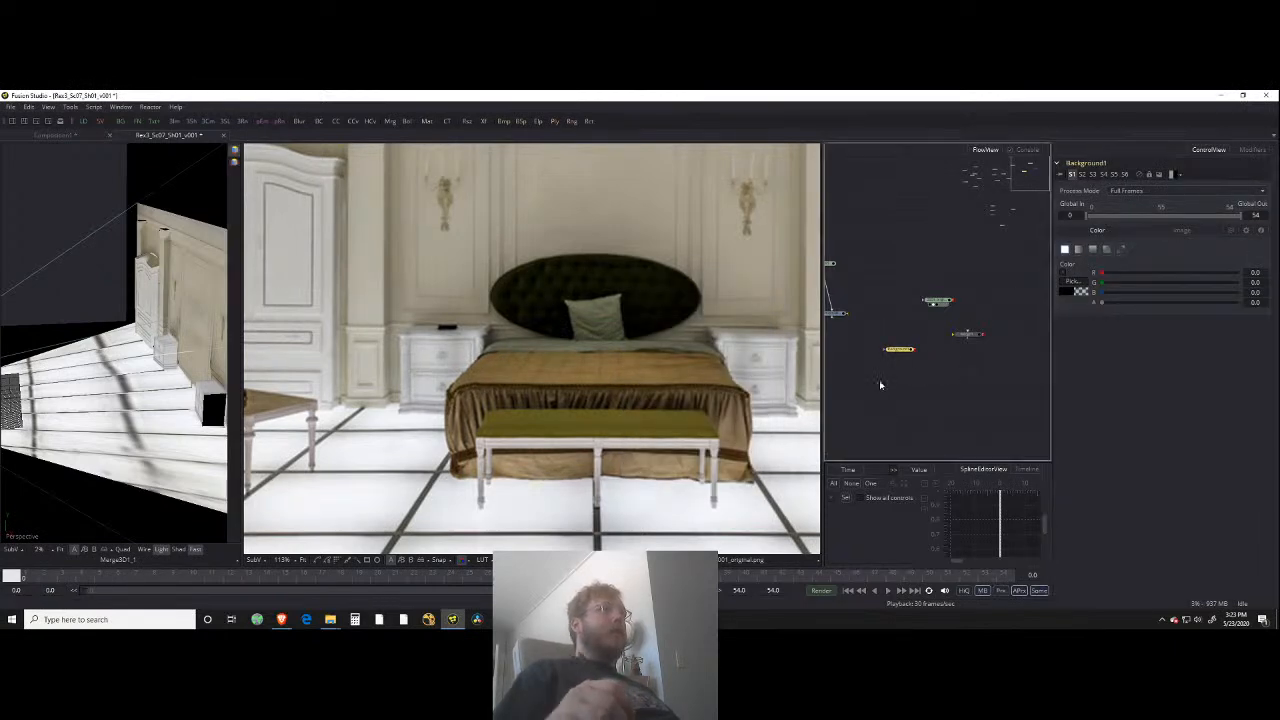
left_click_drag(905, 352, 737, 373)
left_click_drag(937, 300, 737, 320)
scroll(733, 310, "down", 5)
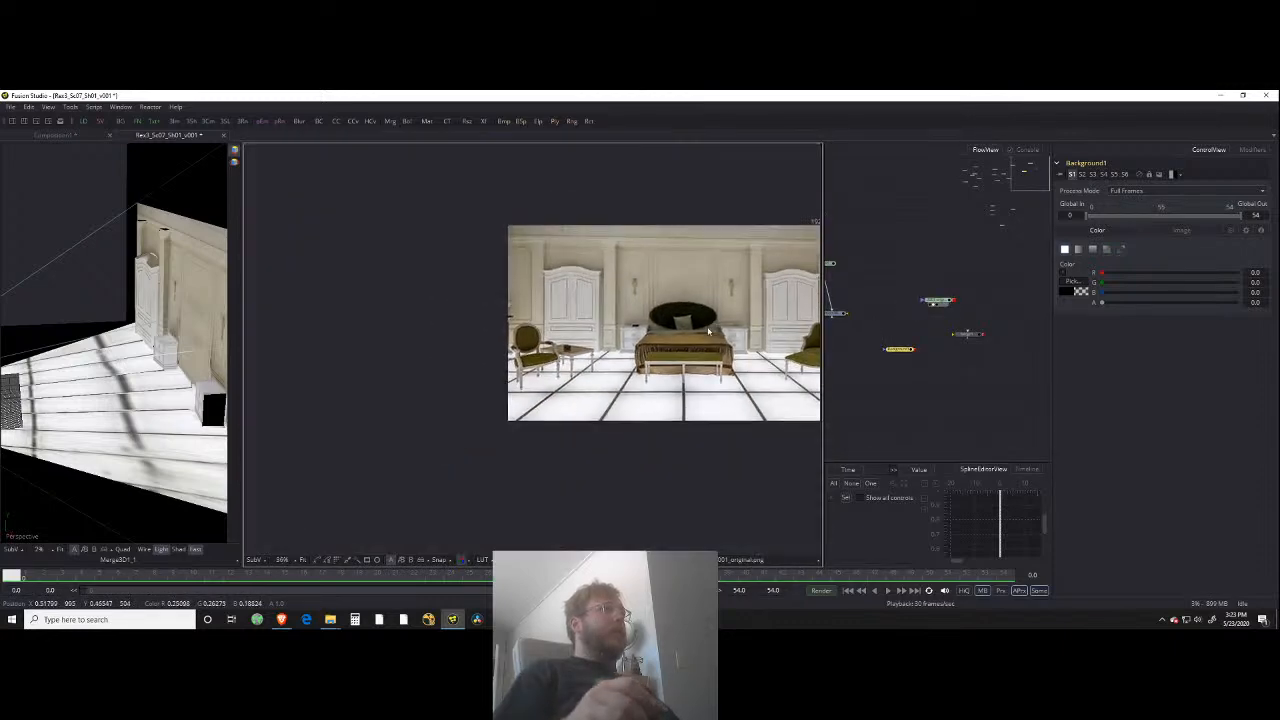
left_click_drag(815, 260, 727, 294)
left_click(899, 350)
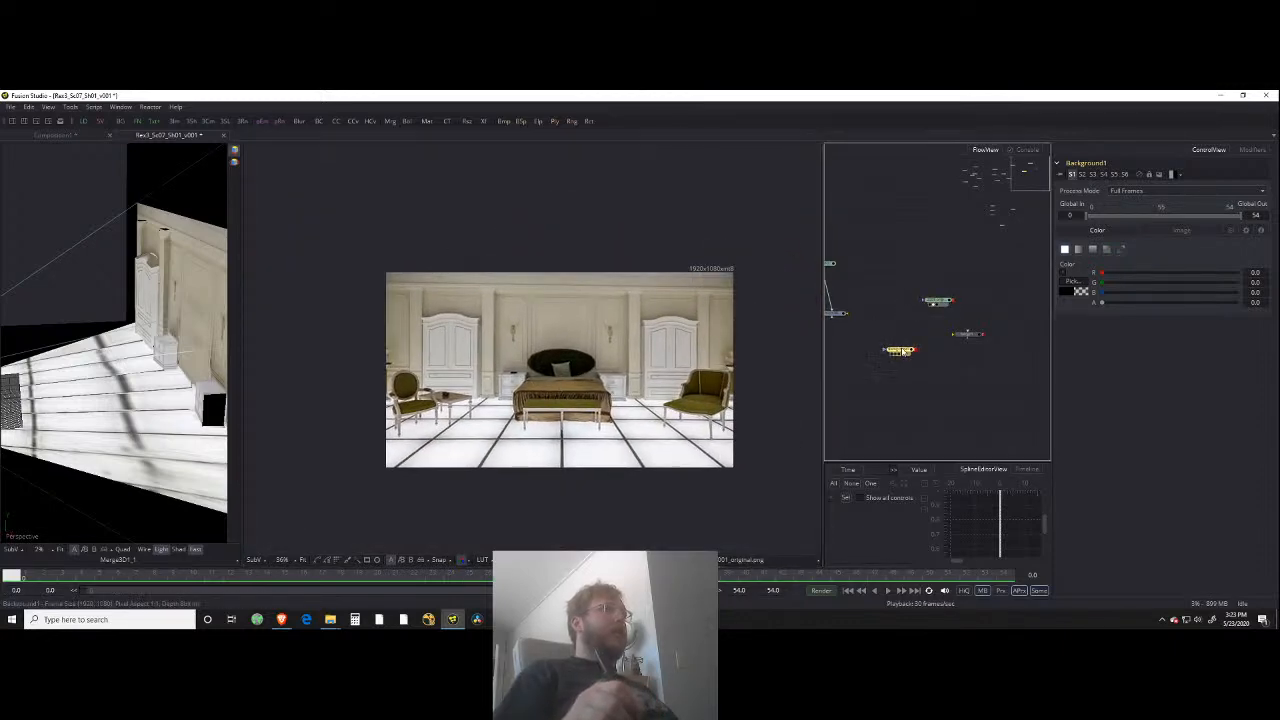
left_click(1178, 232)
left_click(1089, 230)
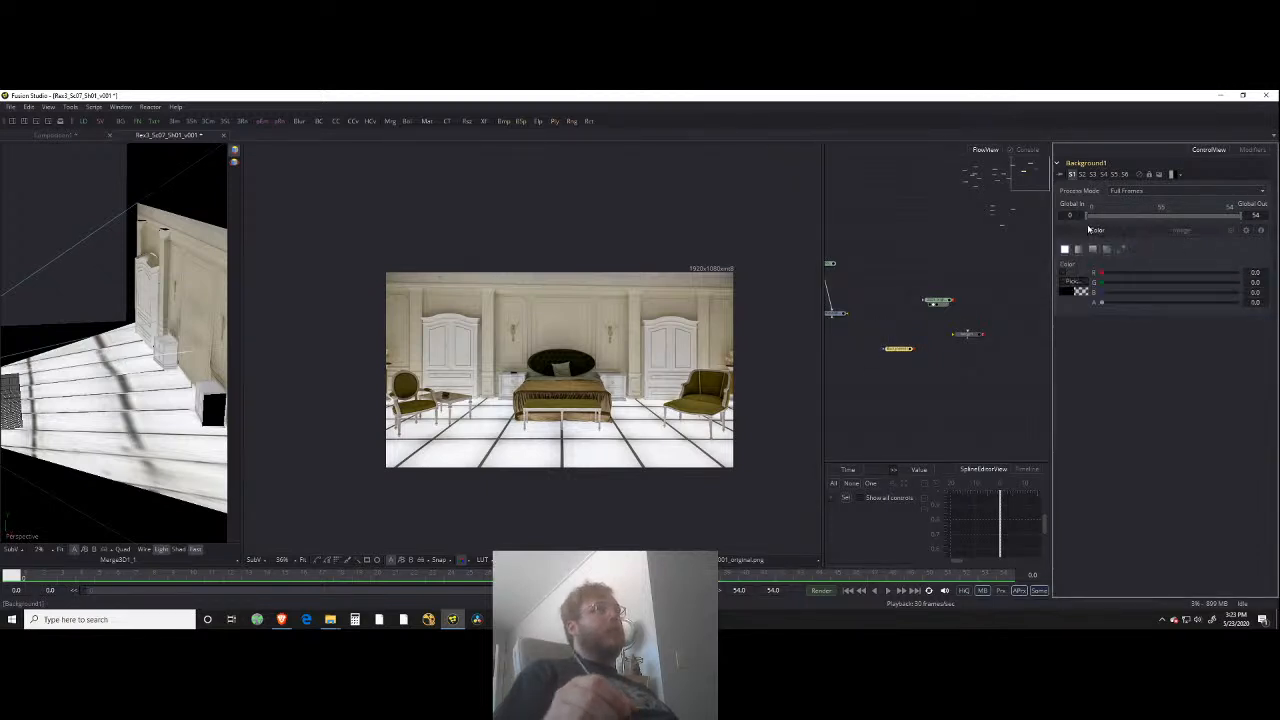
Step: Connect the transparent background and 2001_original.png to the Merge as background and foreground, and view the merge
left_click(905, 378)
scroll(986, 340, "up", 3)
scroll(904, 350, "up", 1)
scroll(894, 355, "up", 2)
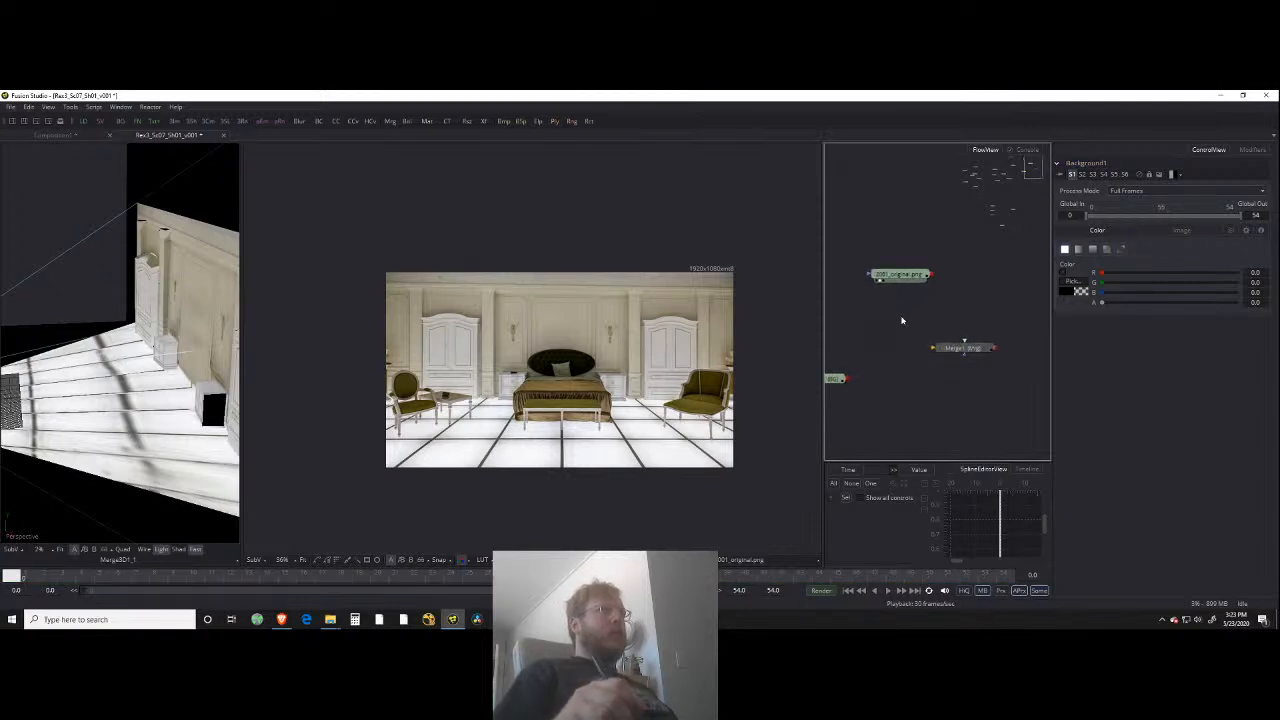
left_click_drag(846, 379, 953, 350)
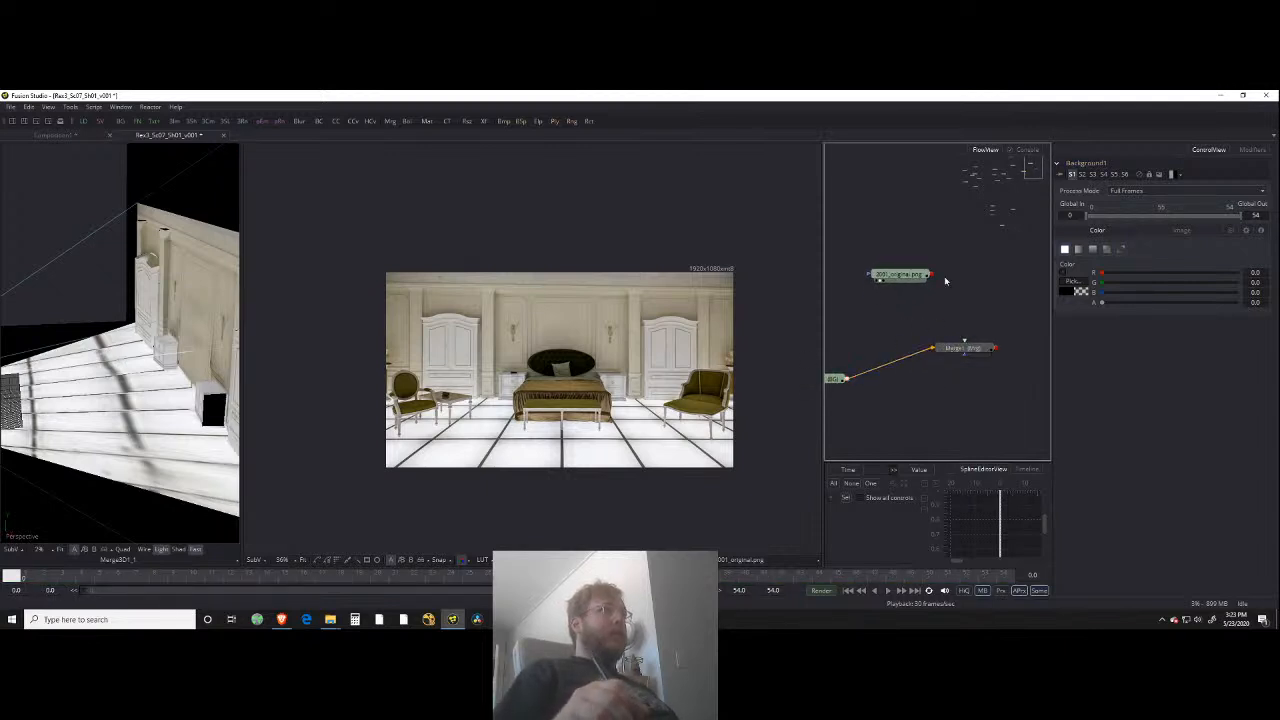
left_click_drag(932, 274, 922, 384)
left_click(886, 380)
left_click(917, 370)
left_click_drag(850, 380, 910, 383)
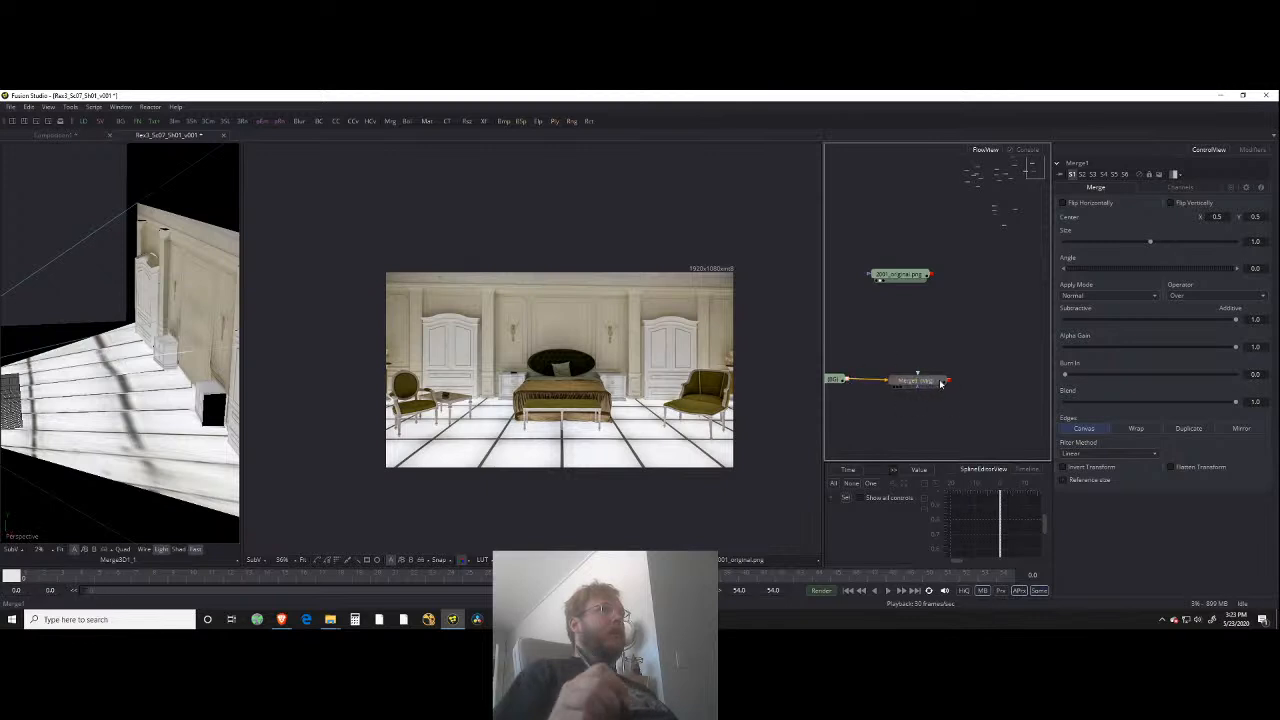
left_click_drag(928, 274, 760, 396)
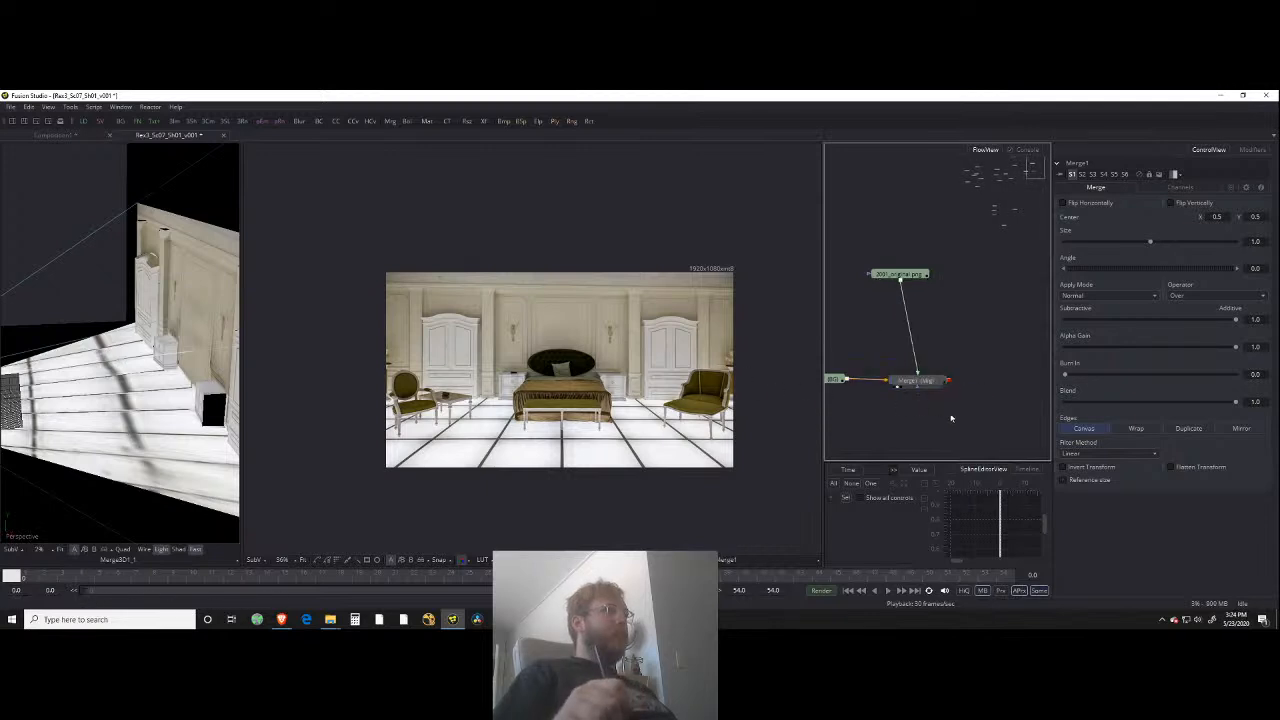
Step: Add a Polygon mask node and trace the top and right curve of the oval headboard down to the mattress
key("shift+space")
type("ply")
key("Return")
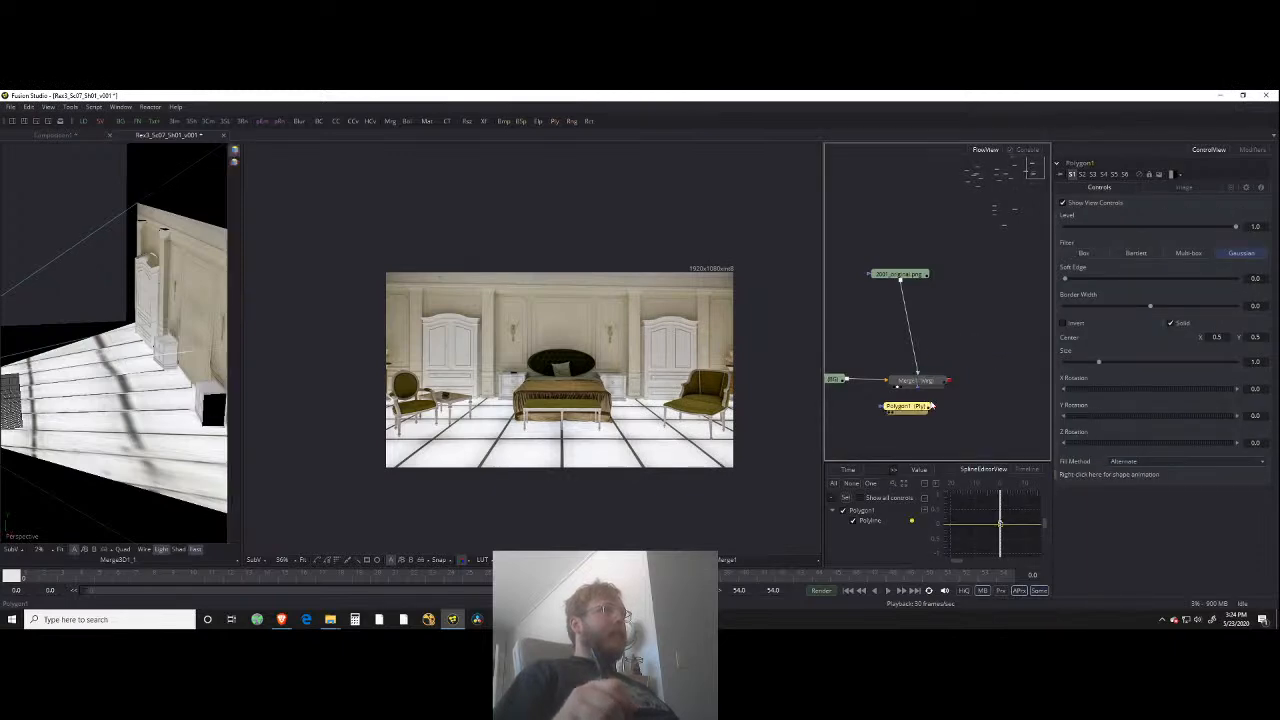
scroll(541, 360, "up", 6)
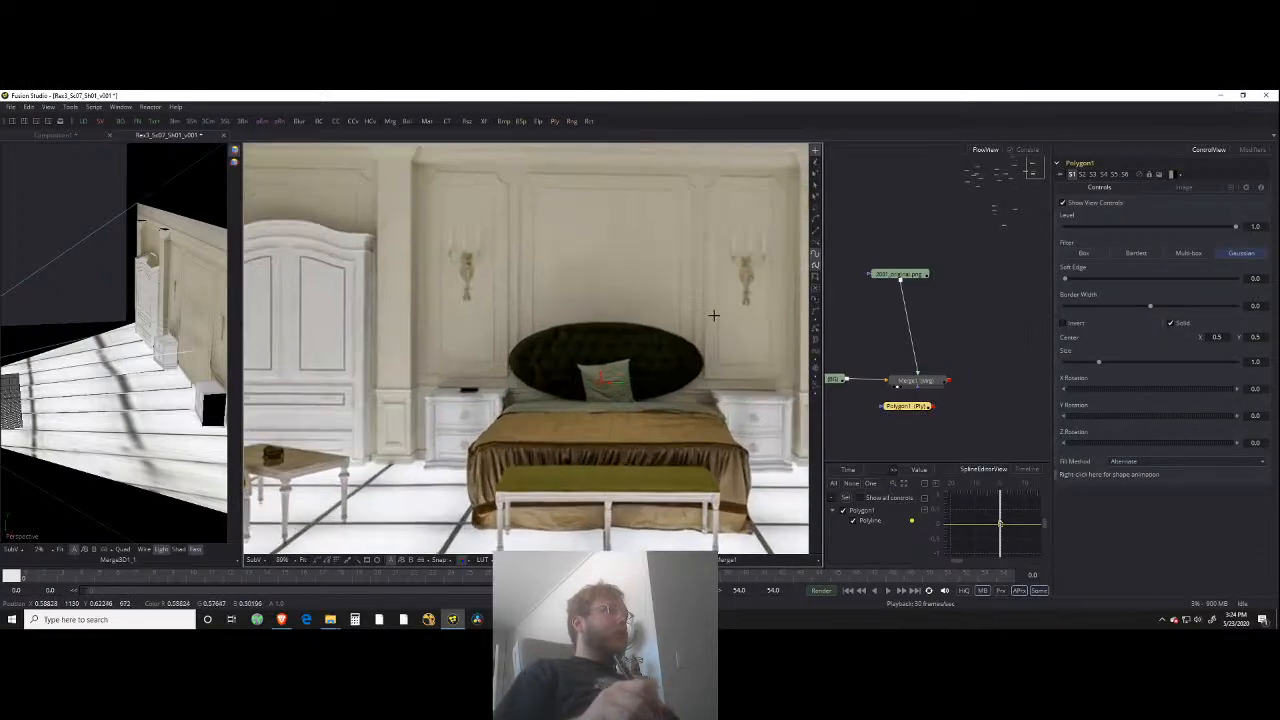
scroll(622, 380, "up", 2)
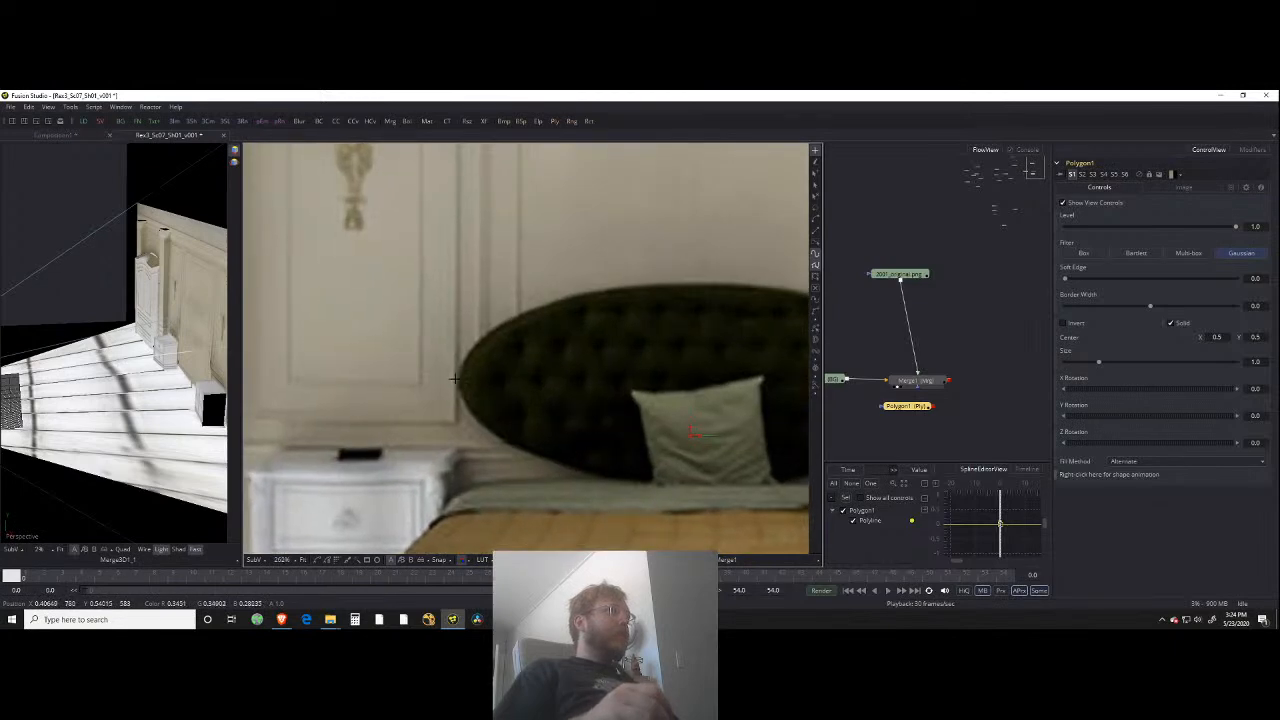
left_click(454, 380)
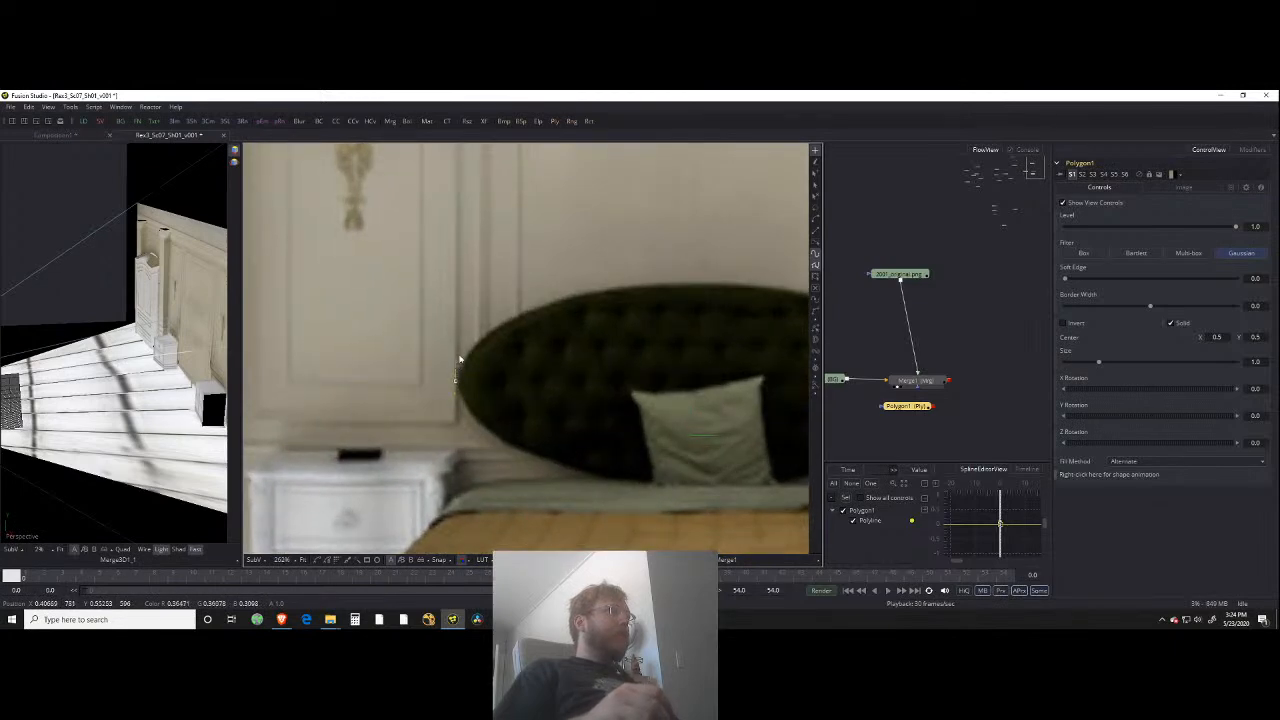
left_click_drag(716, 282, 557, 296)
left_click(717, 396)
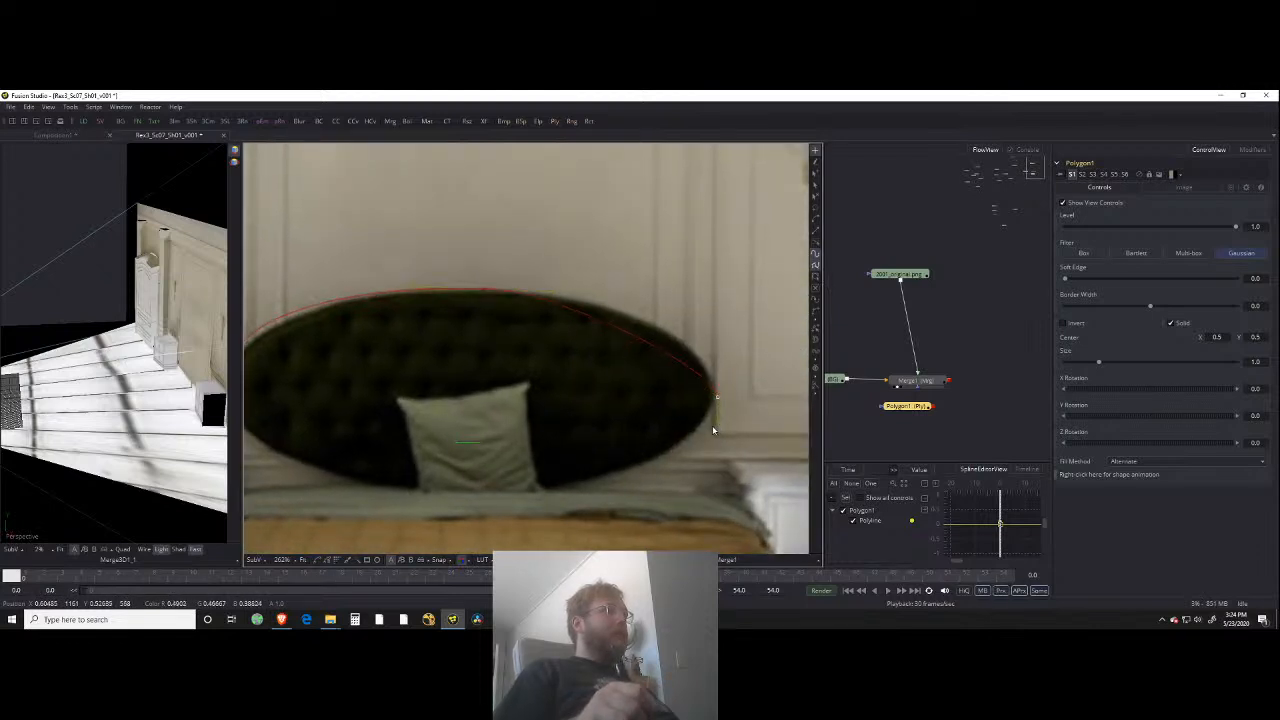
left_click(566, 488)
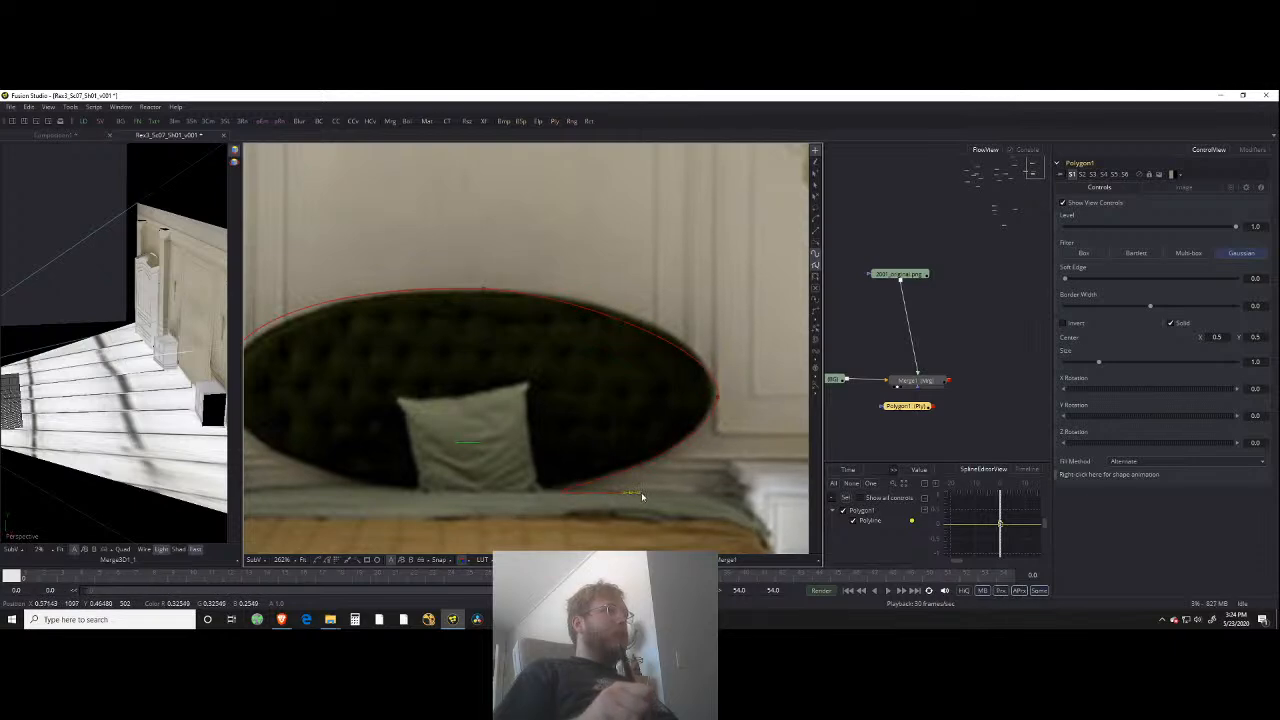
Step: Continue the polygon outline along the right side of the bed and bedspread down to the floor corner
scroll(749, 511, "down", 5)
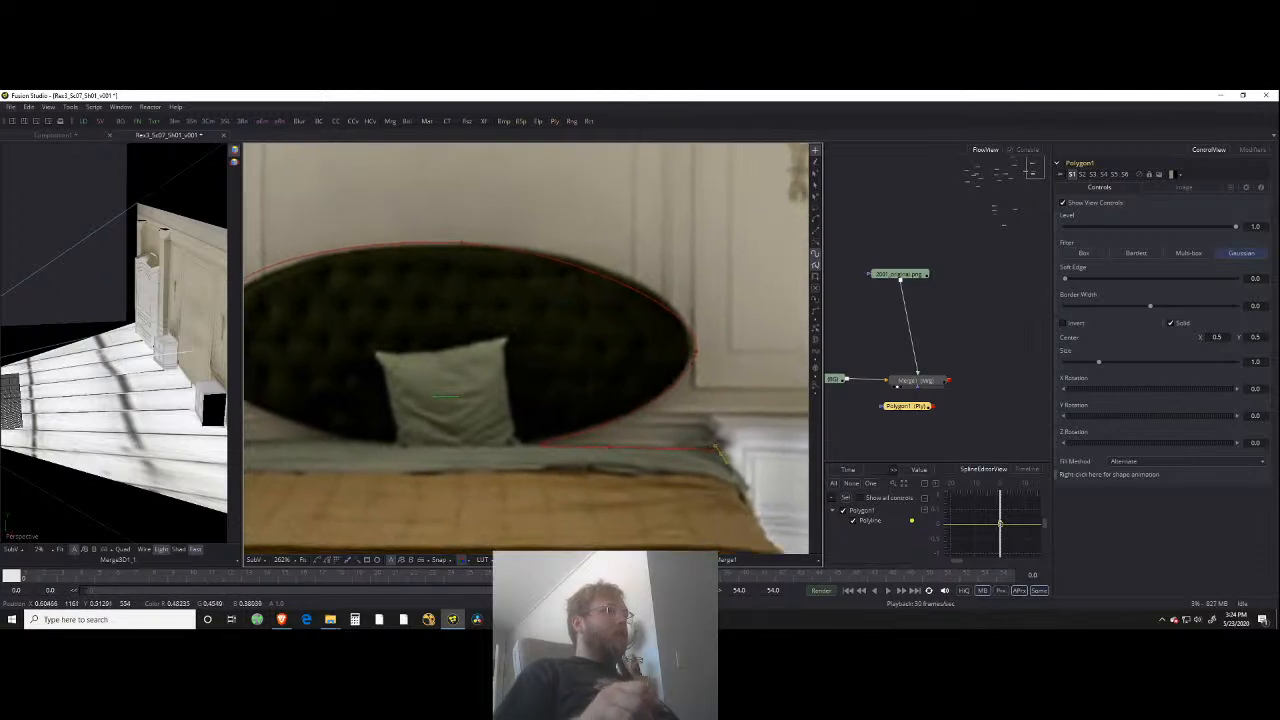
scroll(644, 365, "up", 2)
left_click_drag(636, 342, 650, 375)
left_click(674, 399)
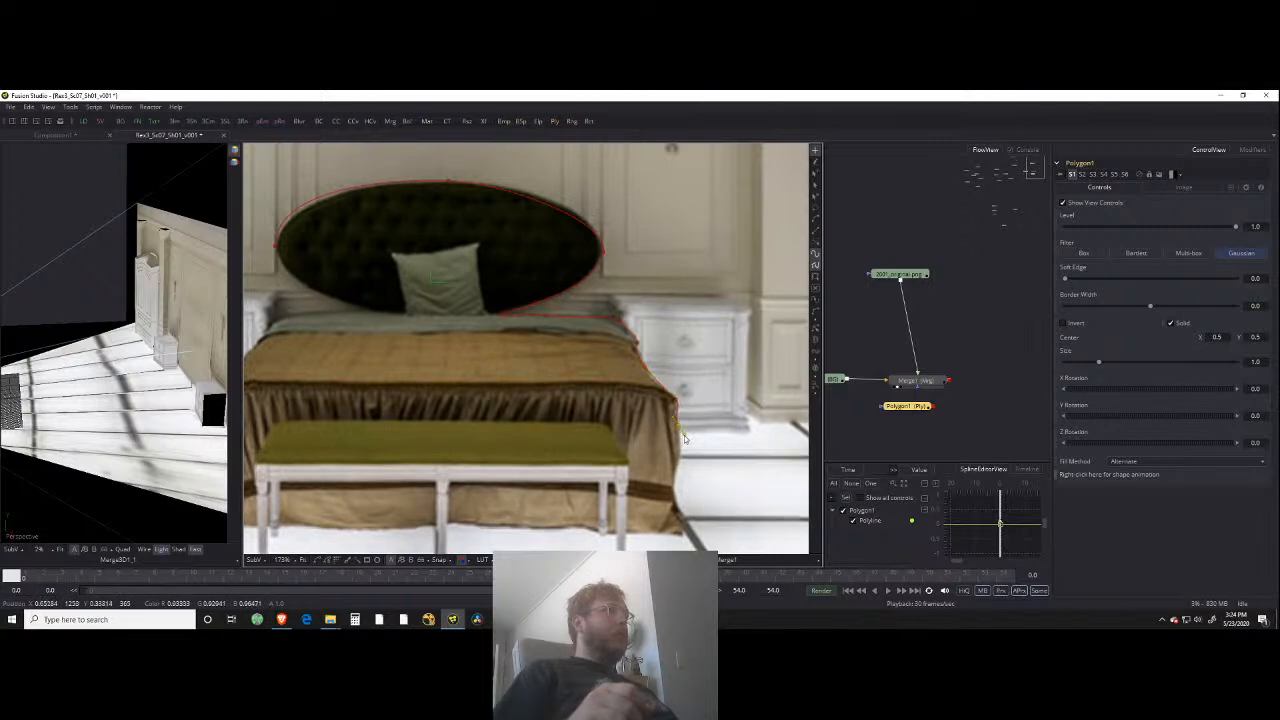
left_click_drag(681, 459, 679, 467)
left_click(675, 503)
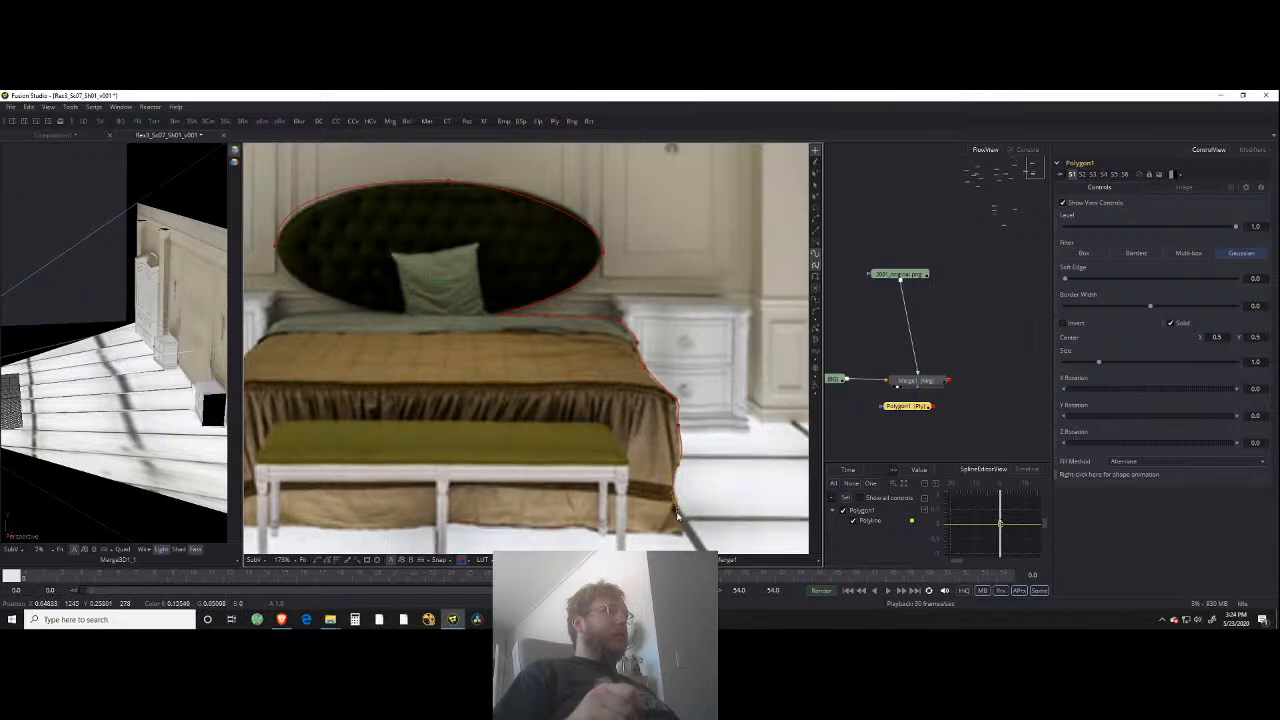
left_click_drag(682, 534, 676, 541)
Step: Trace the polygon along the bedspread's bottom hem behind the bench legs to the bed's lower left corner
left_click(630, 534)
left_click_drag(506, 492, 686, 447)
left_click_drag(554, 468, 497, 466)
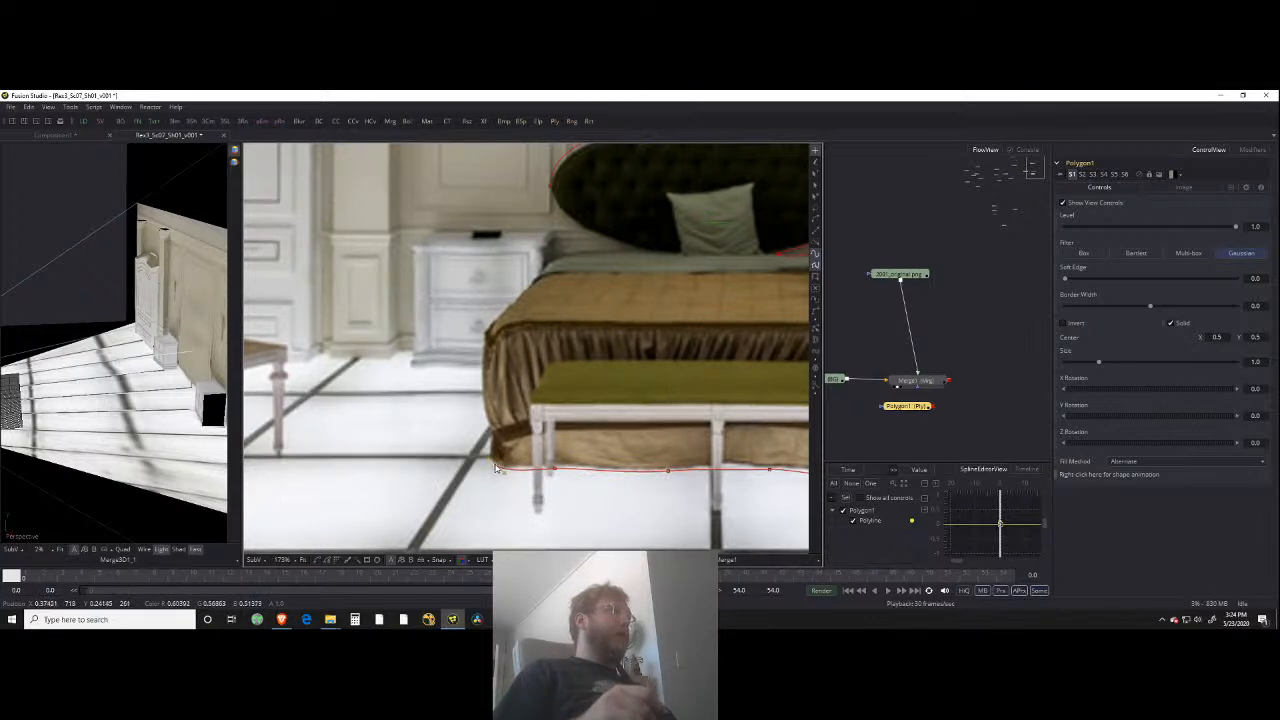
left_click(557, 469)
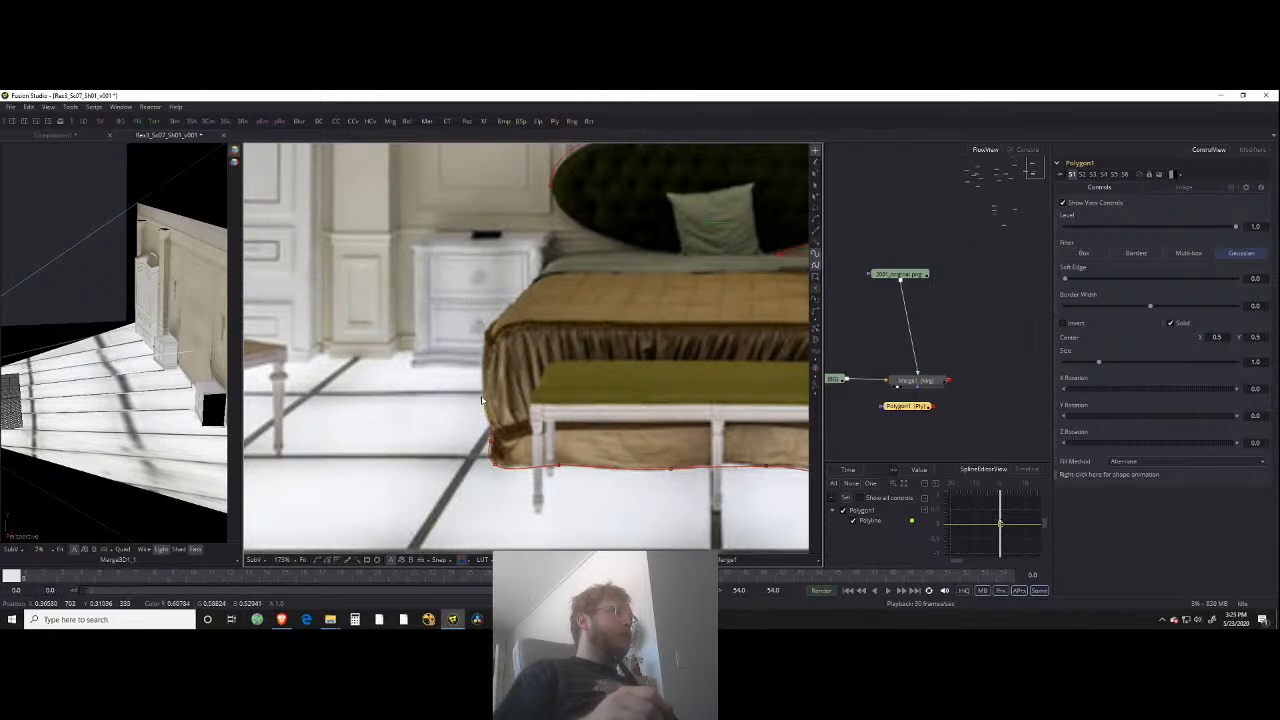
Step: Trace the bed's left side up to the mattress and headboard and close the polygon at its first point
scroll(500, 404, "up", 3)
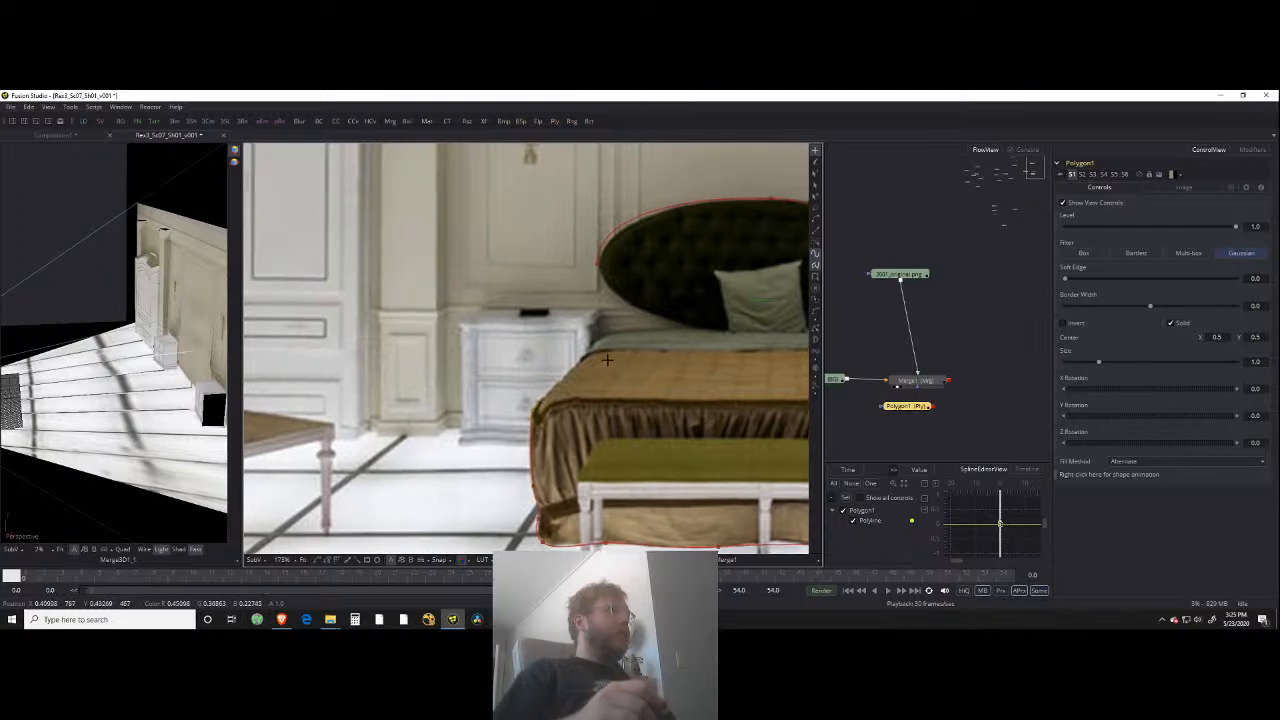
scroll(650, 335, "up", 2)
left_click_drag(577, 354, 594, 333)
left_click(605, 321)
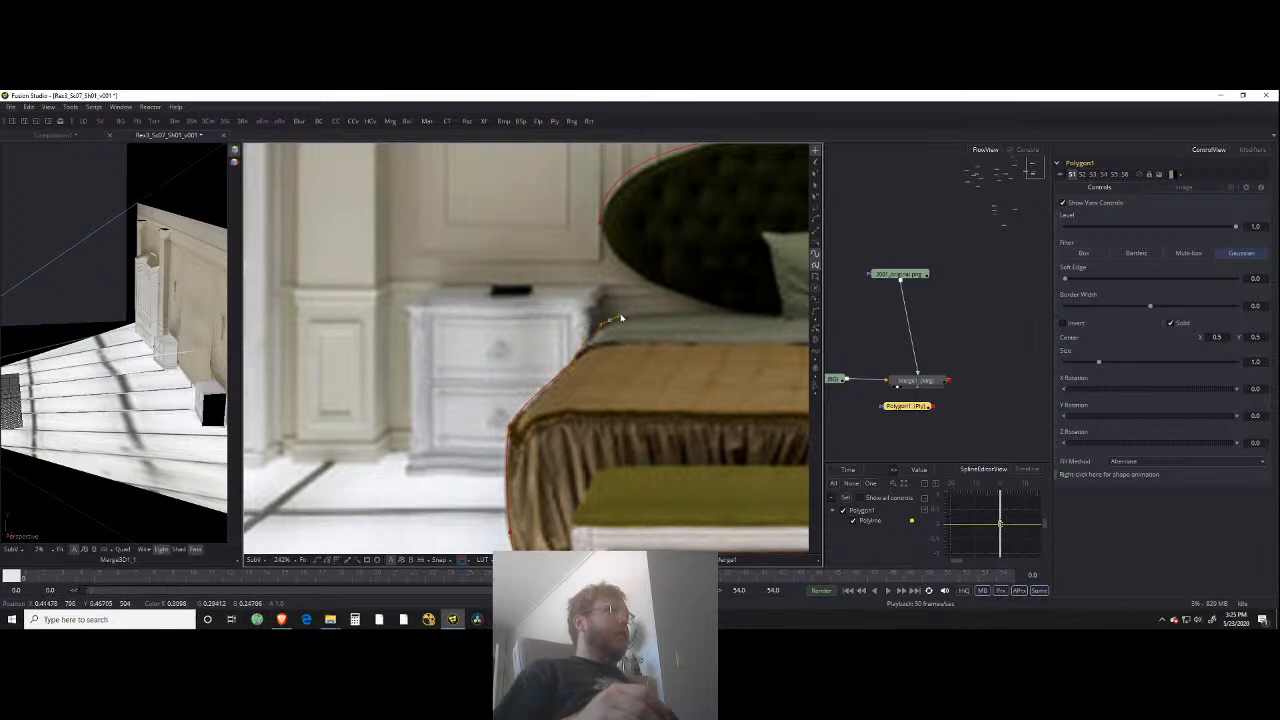
left_click(714, 313)
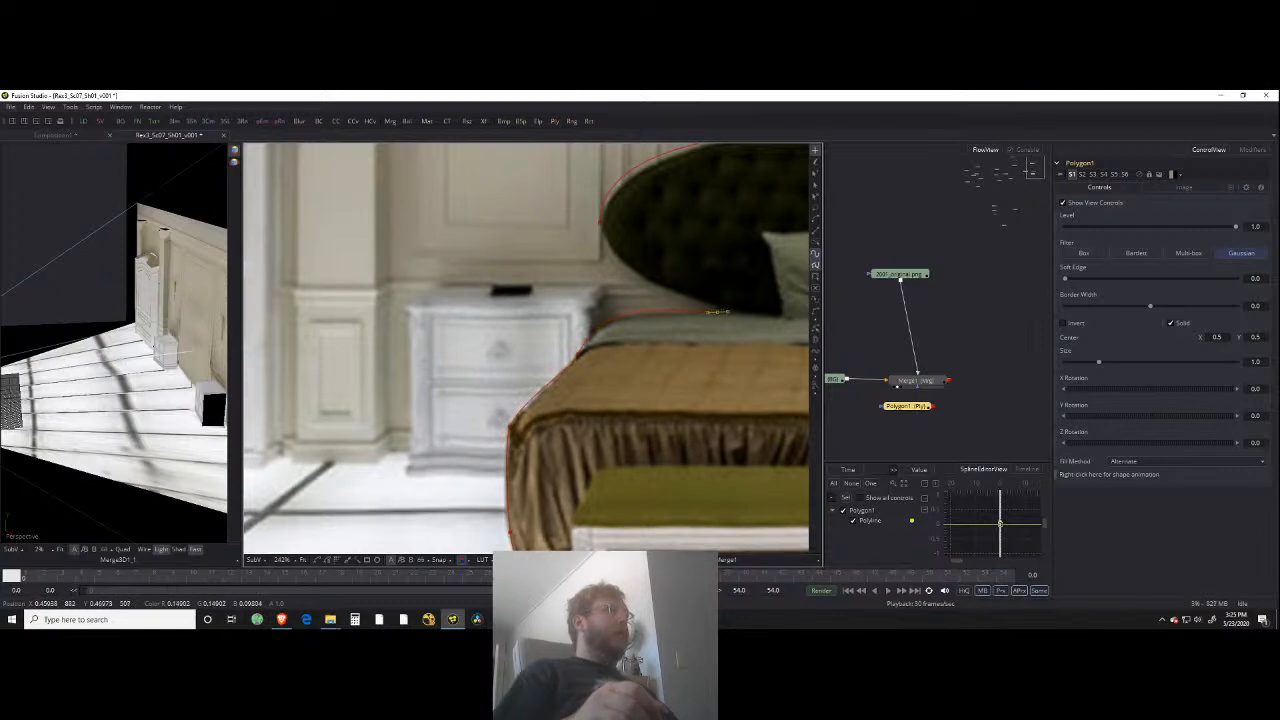
left_click(602, 226)
Step: Refine the polygon's points and curves around the headboard, the right side and the bottom hem of the bed
scroll(600, 230, "down", 2)
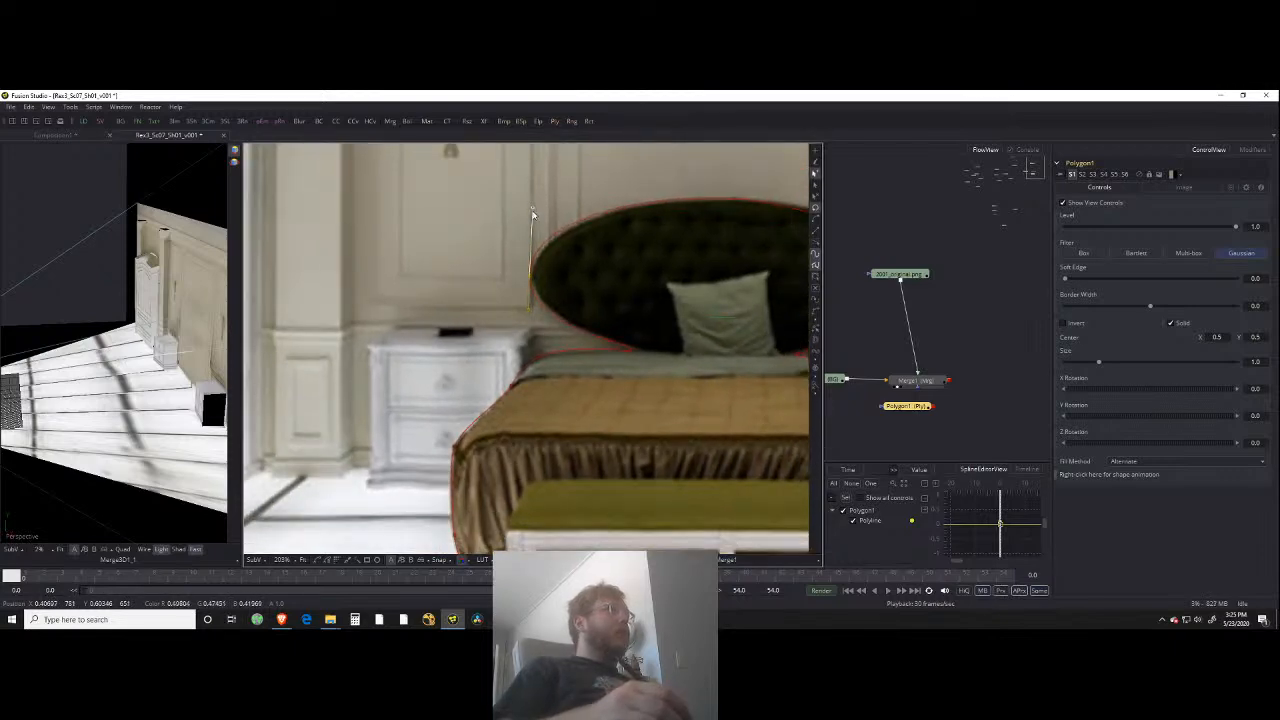
left_click_drag(597, 275, 405, 325)
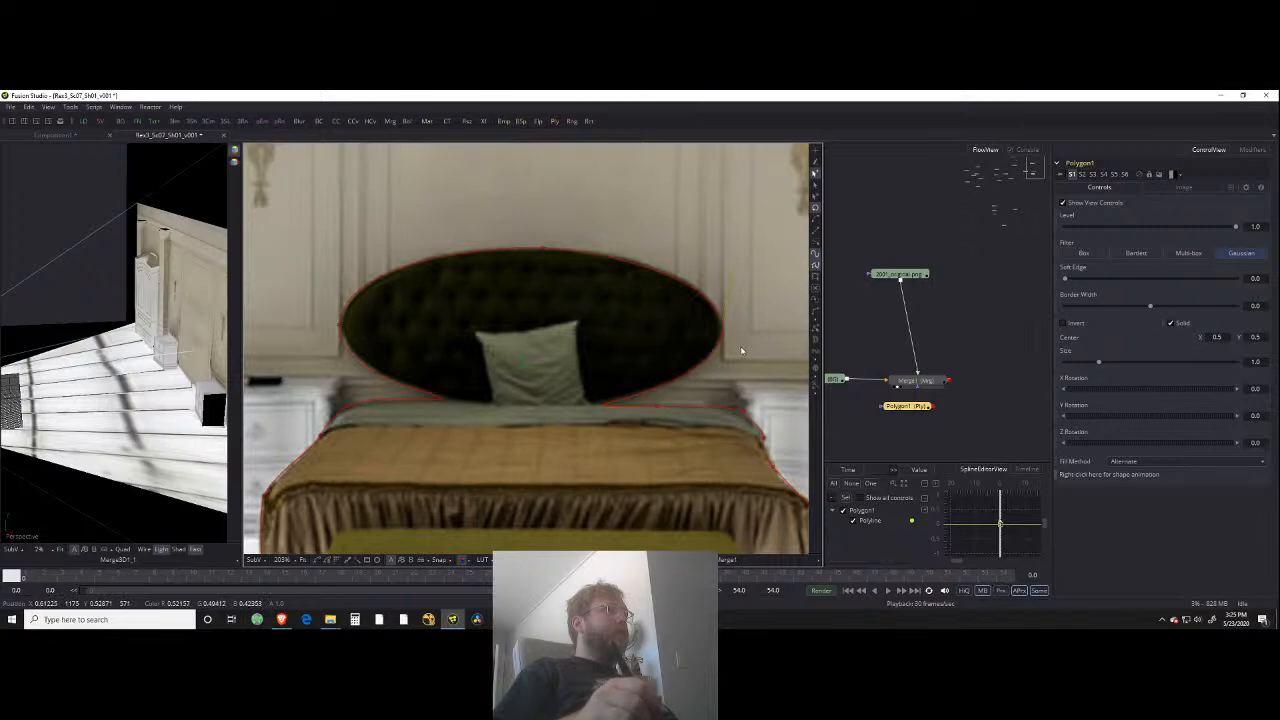
left_click_drag(631, 418, 667, 321)
scroll(663, 313, "down", 3)
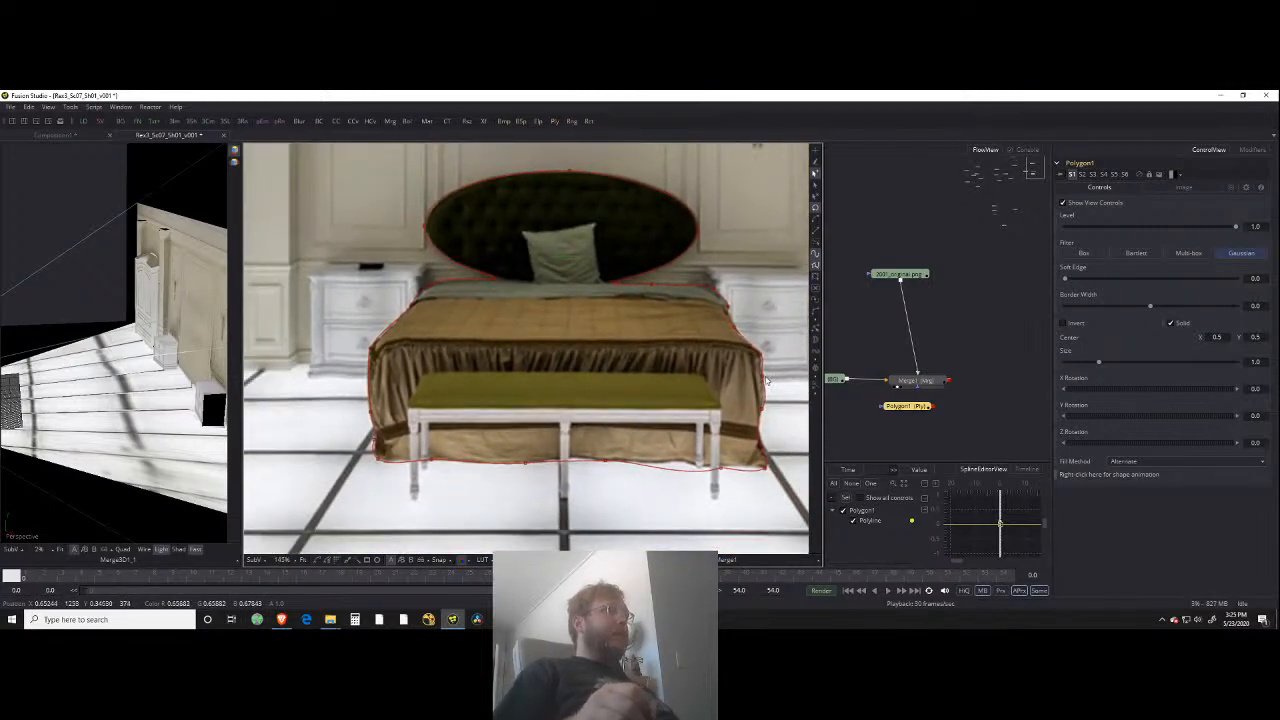
left_click(762, 380)
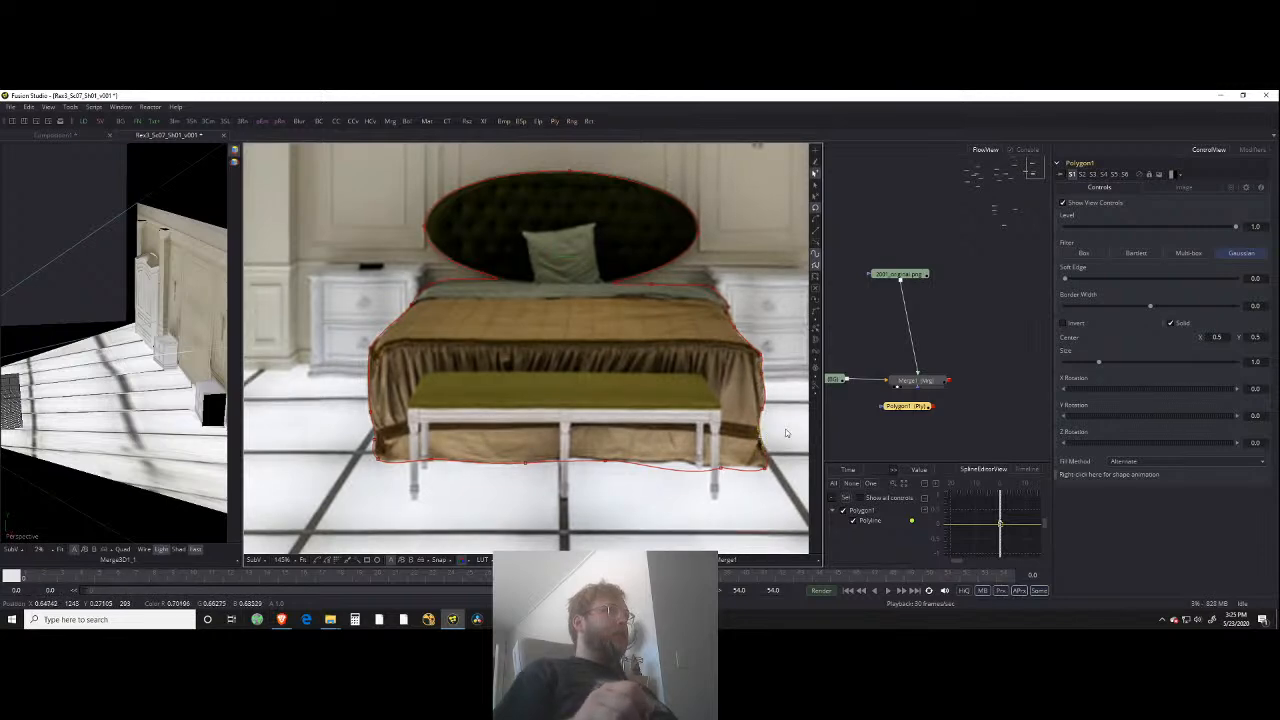
left_click(719, 468)
left_click_drag(719, 468, 717, 467)
left_click(685, 481)
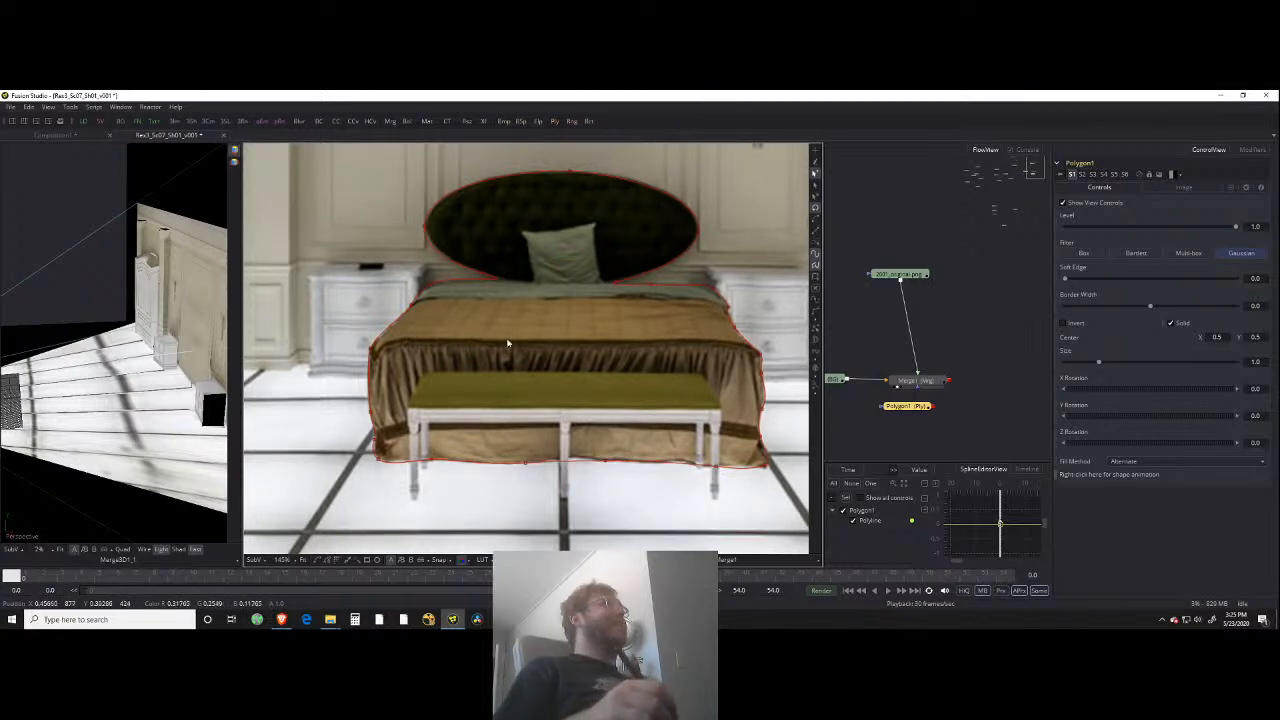
Step: Connect the bed polygon to the Merge as its mask to cut out the bed
scroll(706, 341, "down", 3)
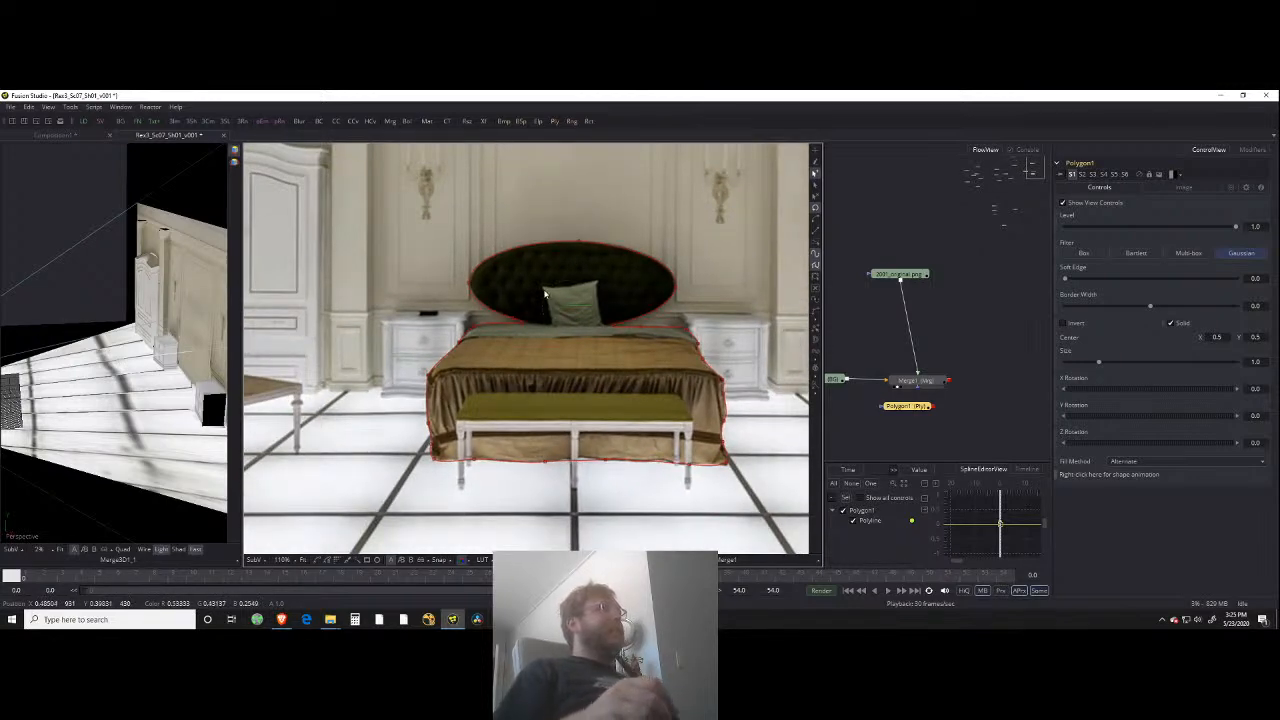
left_click_drag(934, 407, 922, 386)
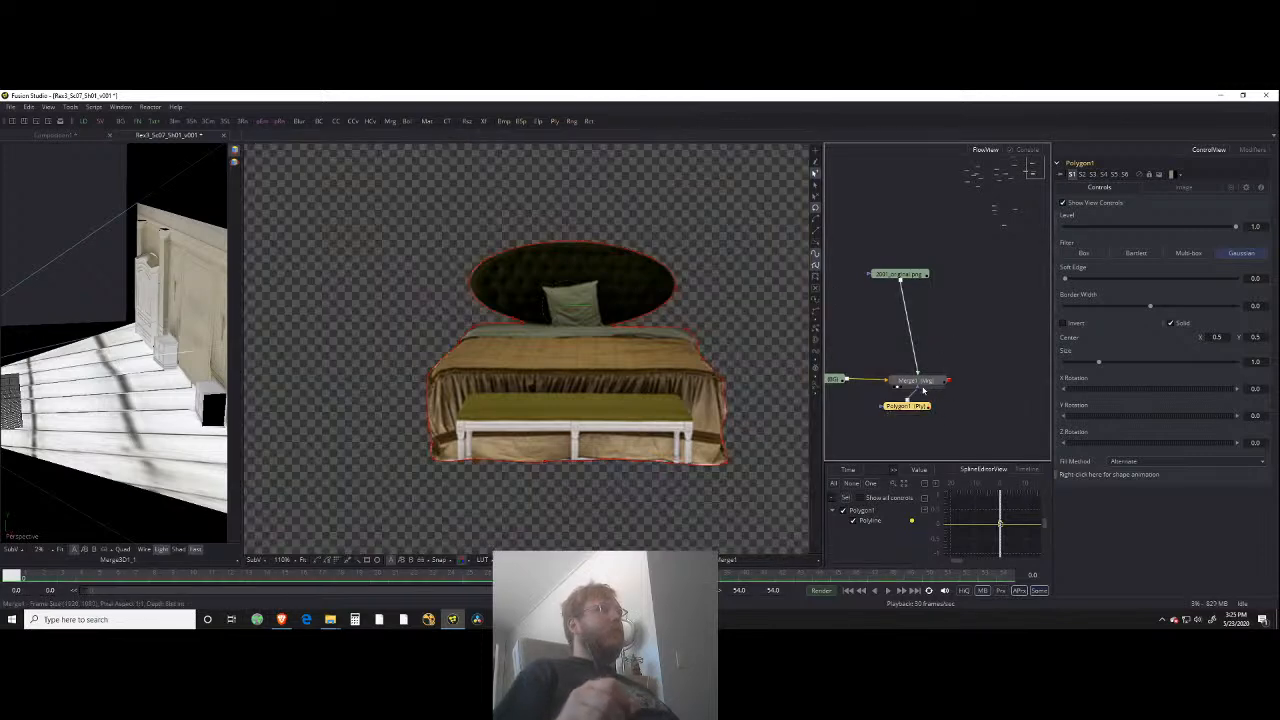
scroll(627, 348, "down", 3)
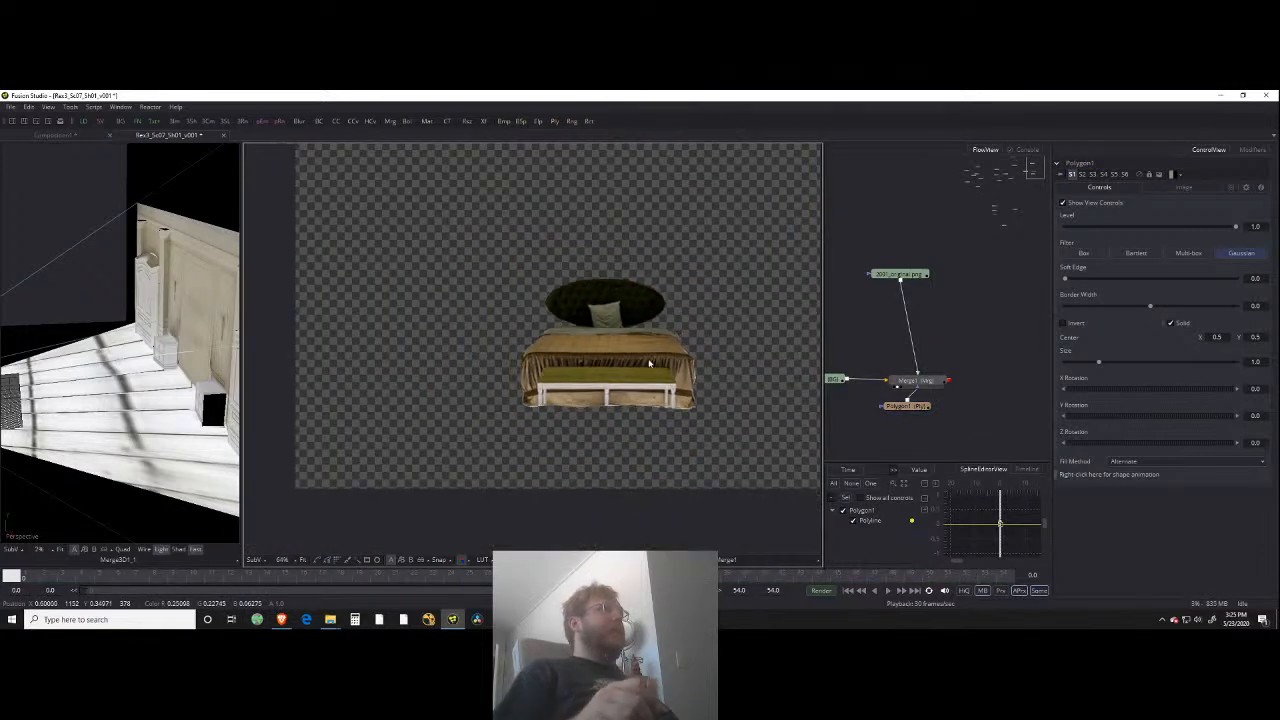
scroll(665, 372, "down", 3)
scroll(977, 330, "down", 2)
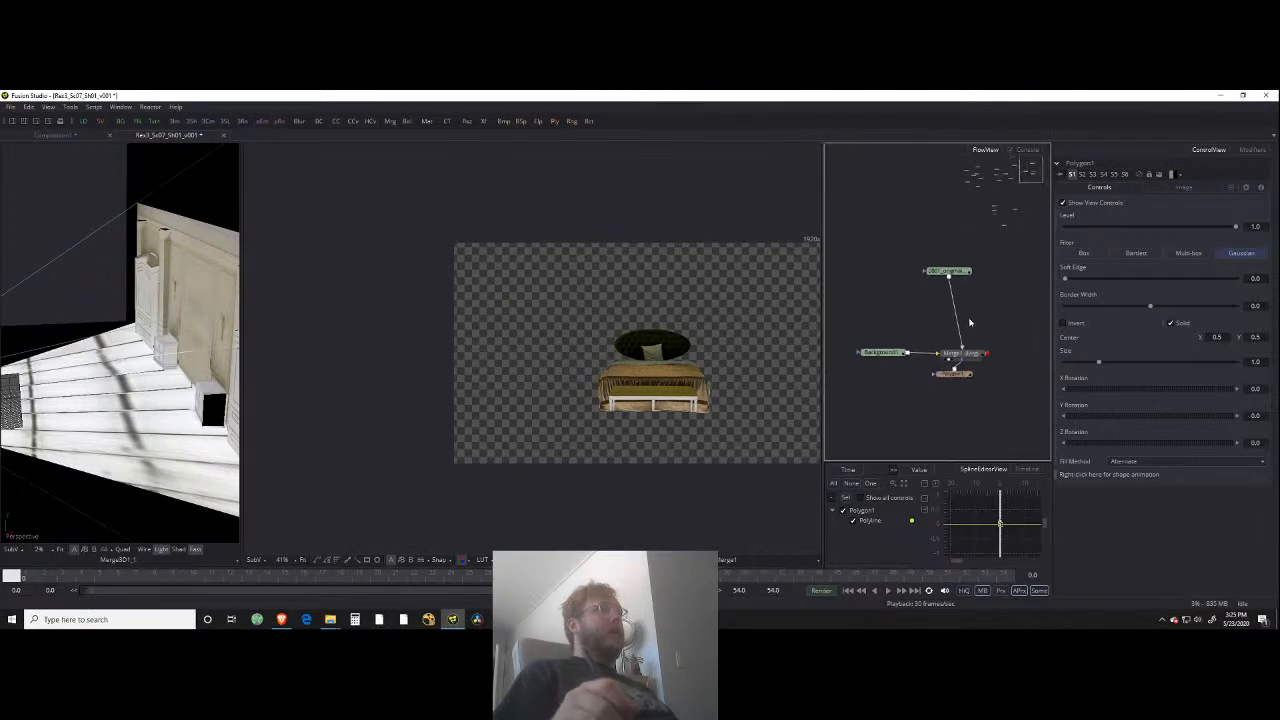
Step: Duplicate the Merge node, feed it the transparent Background and 2001_original.png, and rearrange the surrounding nodes
left_click_drag(1014, 323, 951, 386)
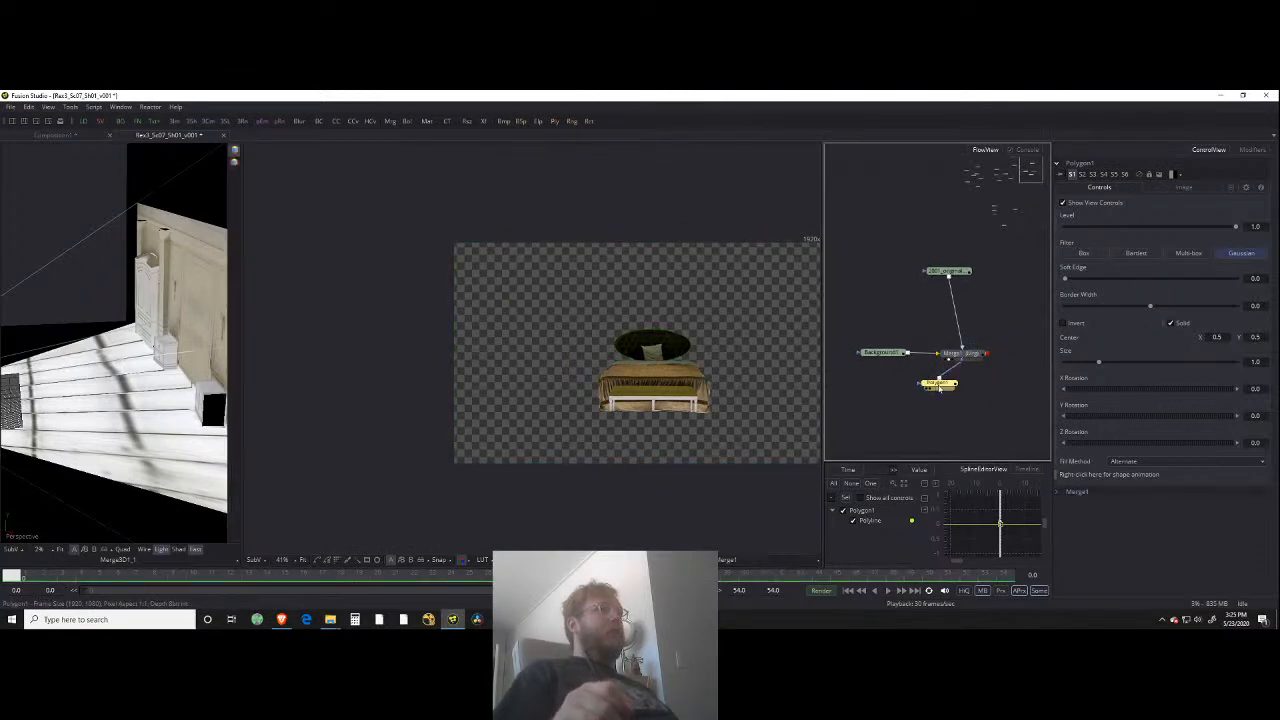
left_click(958, 354)
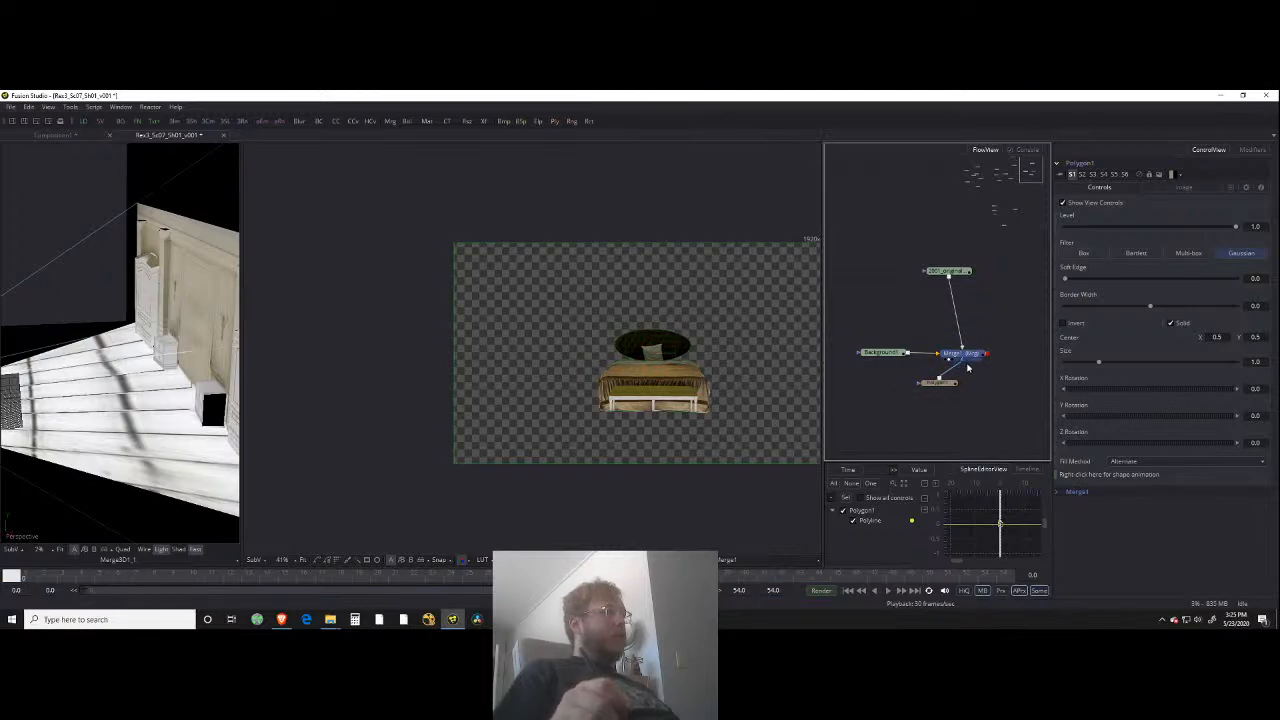
key("ctrl+c")
key("ctrl+v")
left_click_drag(966, 384, 916, 407)
left_click_drag(844, 330, 914, 407)
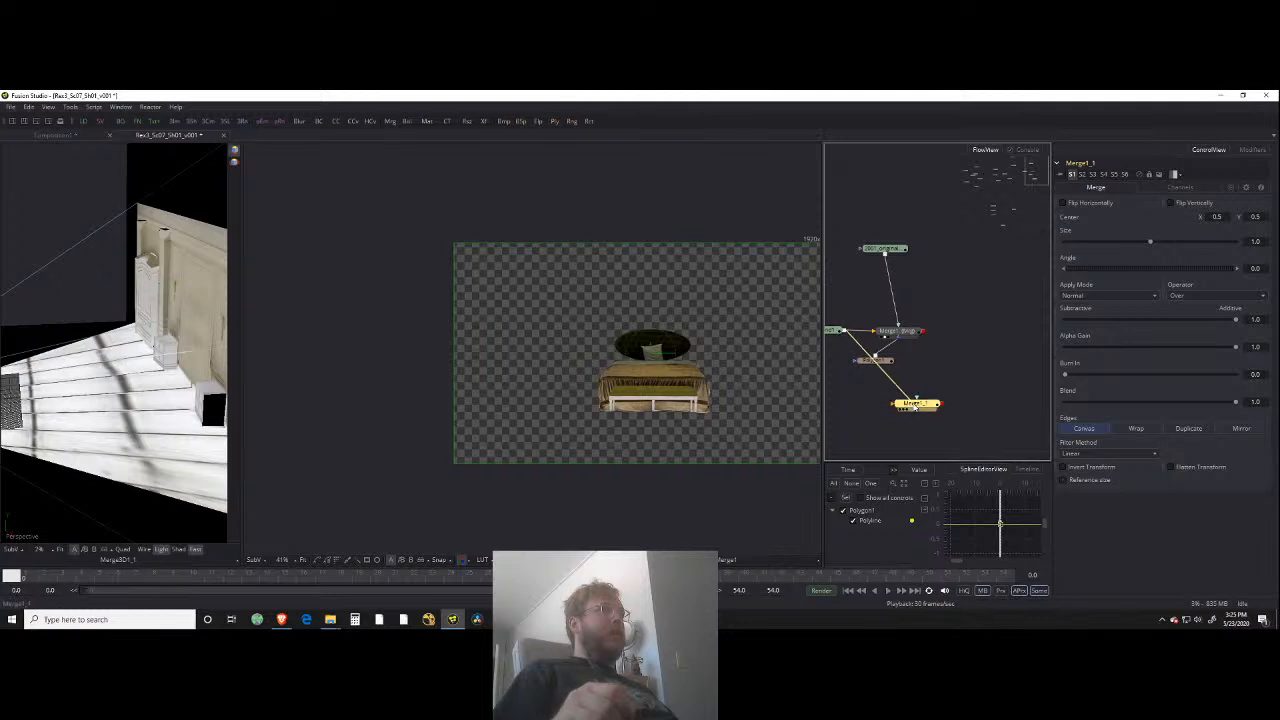
left_click_drag(884, 248, 945, 396)
left_click_drag(875, 360, 896, 353)
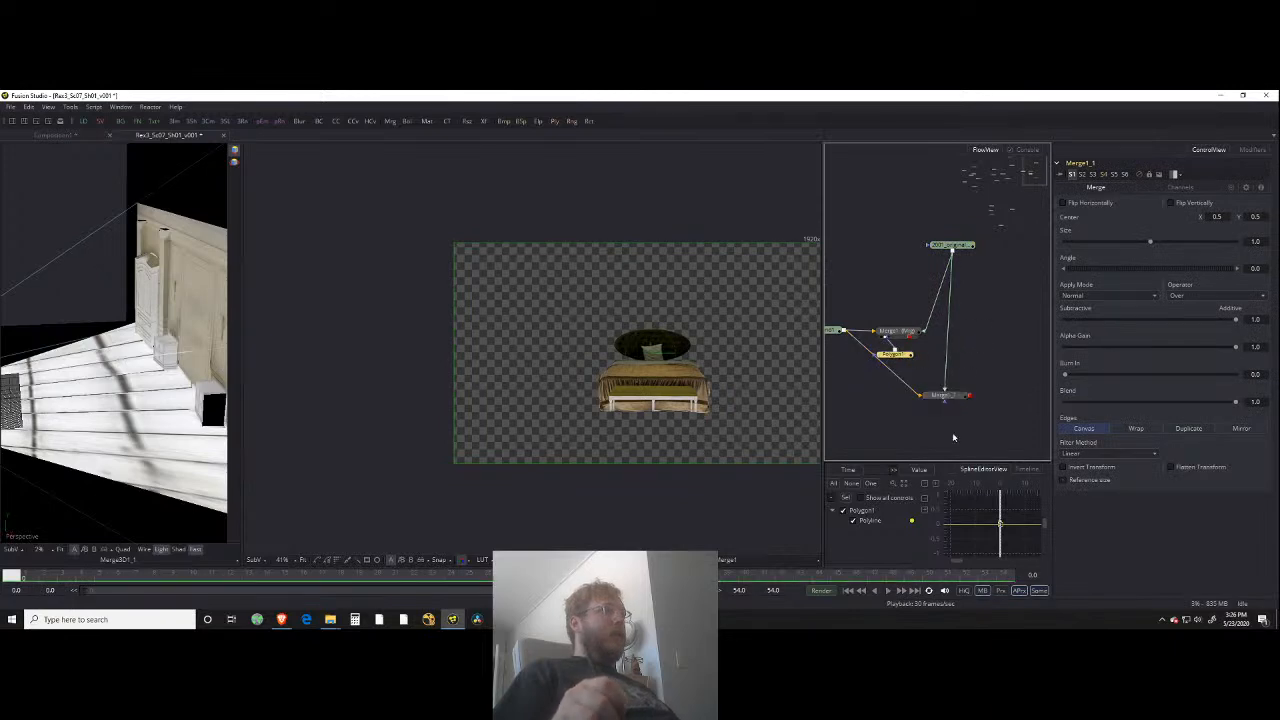
left_click(953, 436)
Step: View the duplicated Merge and frame the green armchair and side table closely
left_click_drag(950, 397, 772, 420)
left_click_drag(487, 386, 622, 366)
scroll(624, 367, "up", 5)
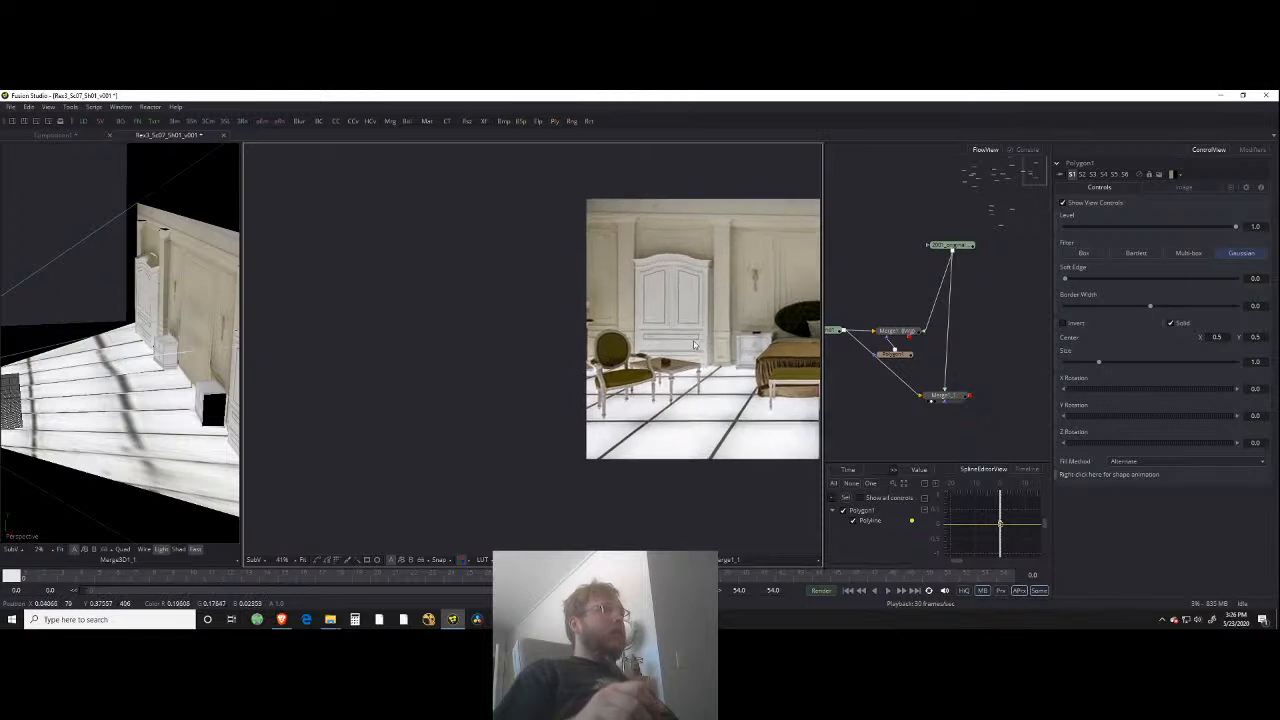
scroll(700, 375, "up", 2)
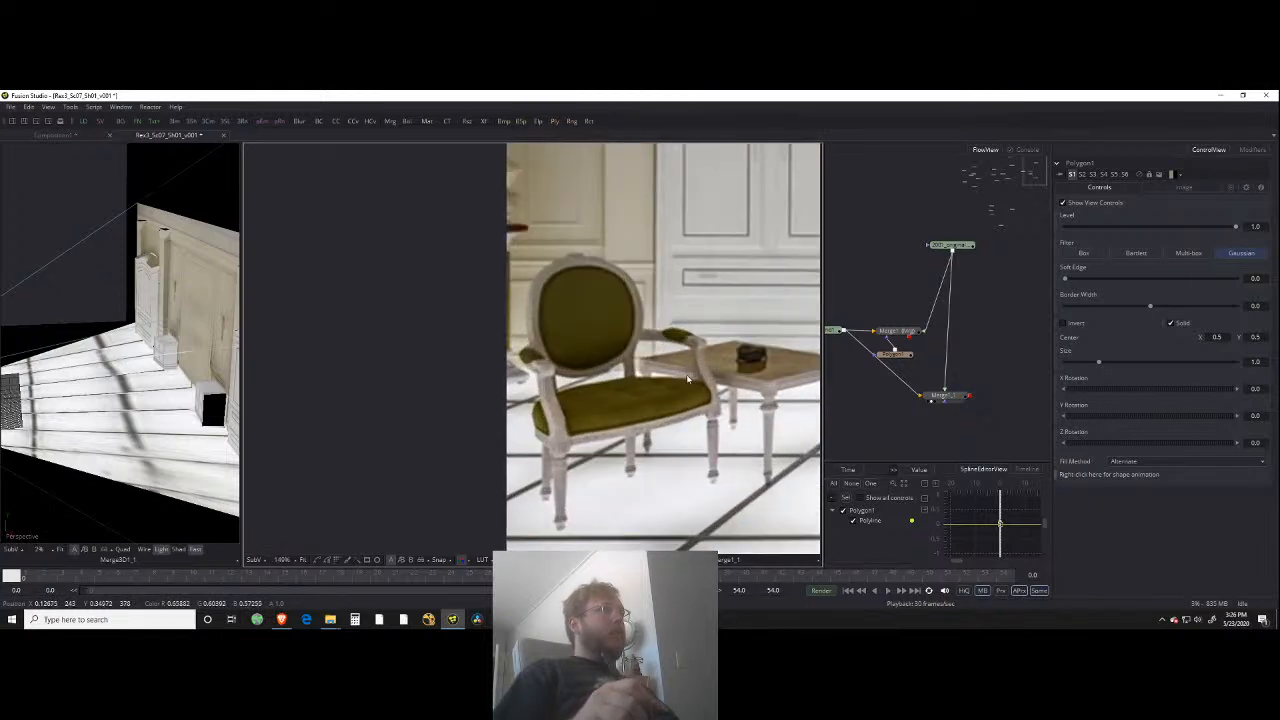
scroll(688, 379, "up", 2)
left_click_drag(688, 381, 621, 387)
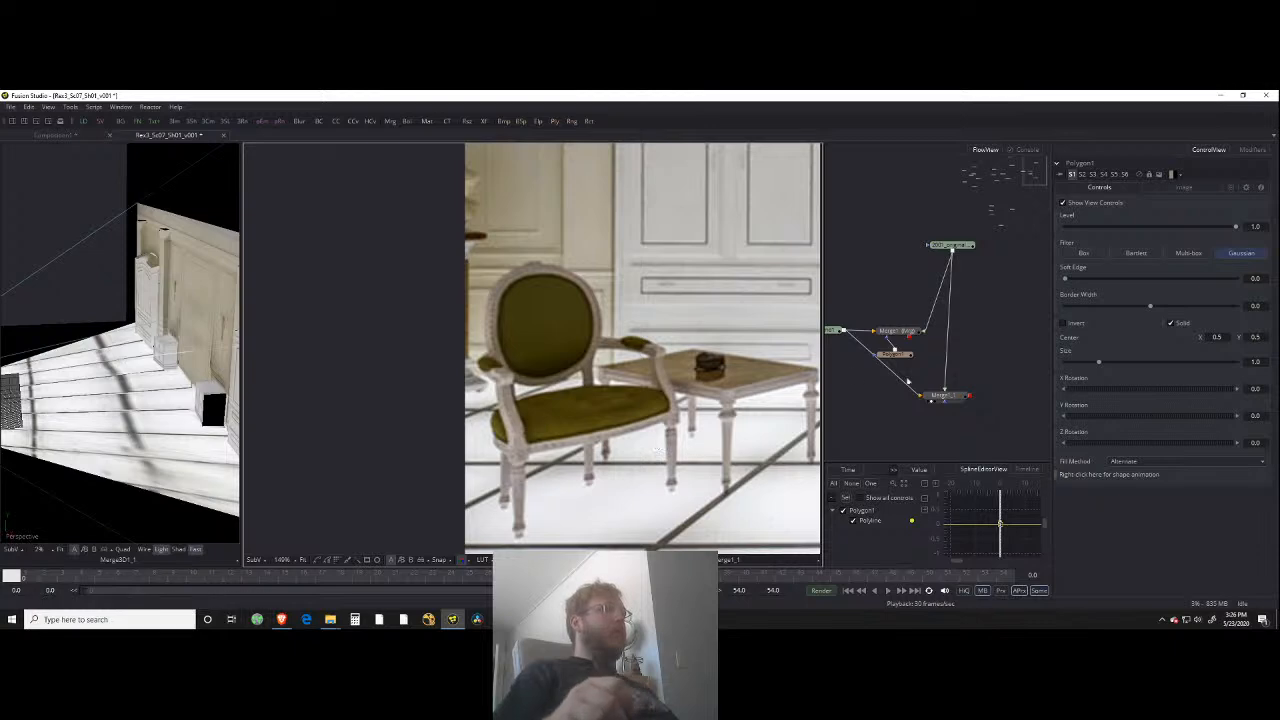
Step: Add a new Polygon mask node and place it just below the duplicated Merge
scroll(948, 408, "up", 2)
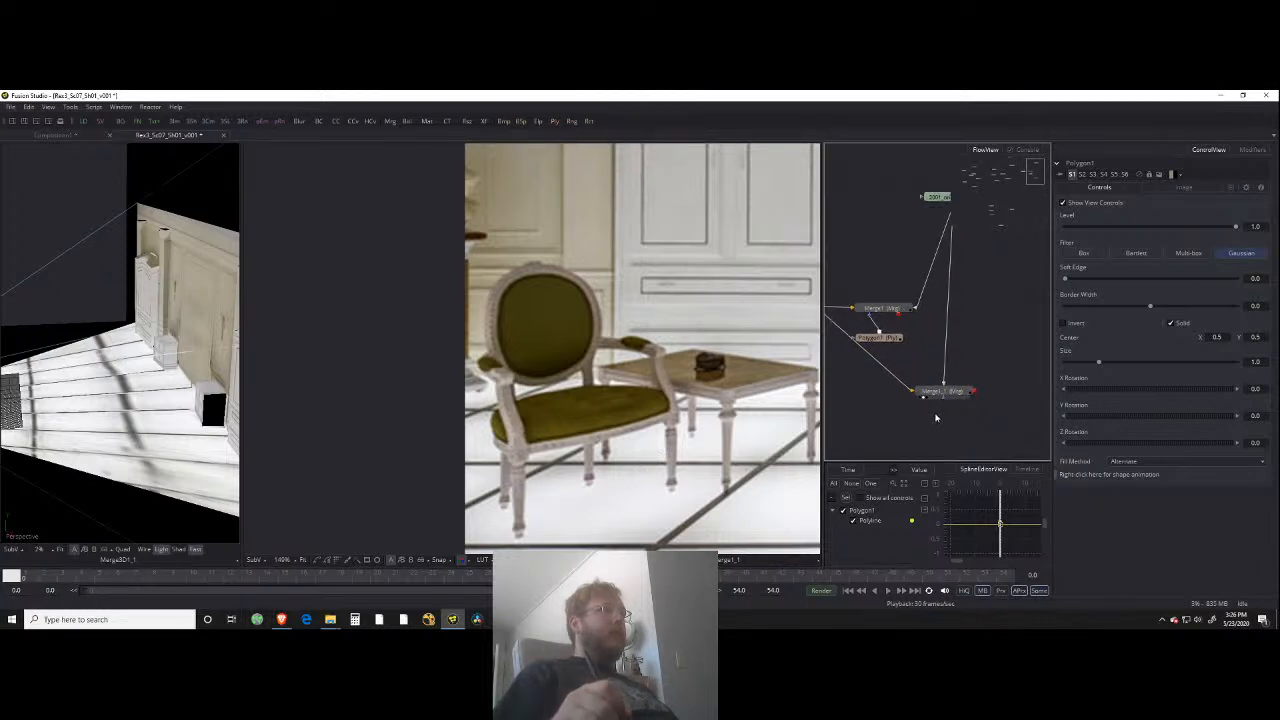
key("ctrl+space")
type("ply")
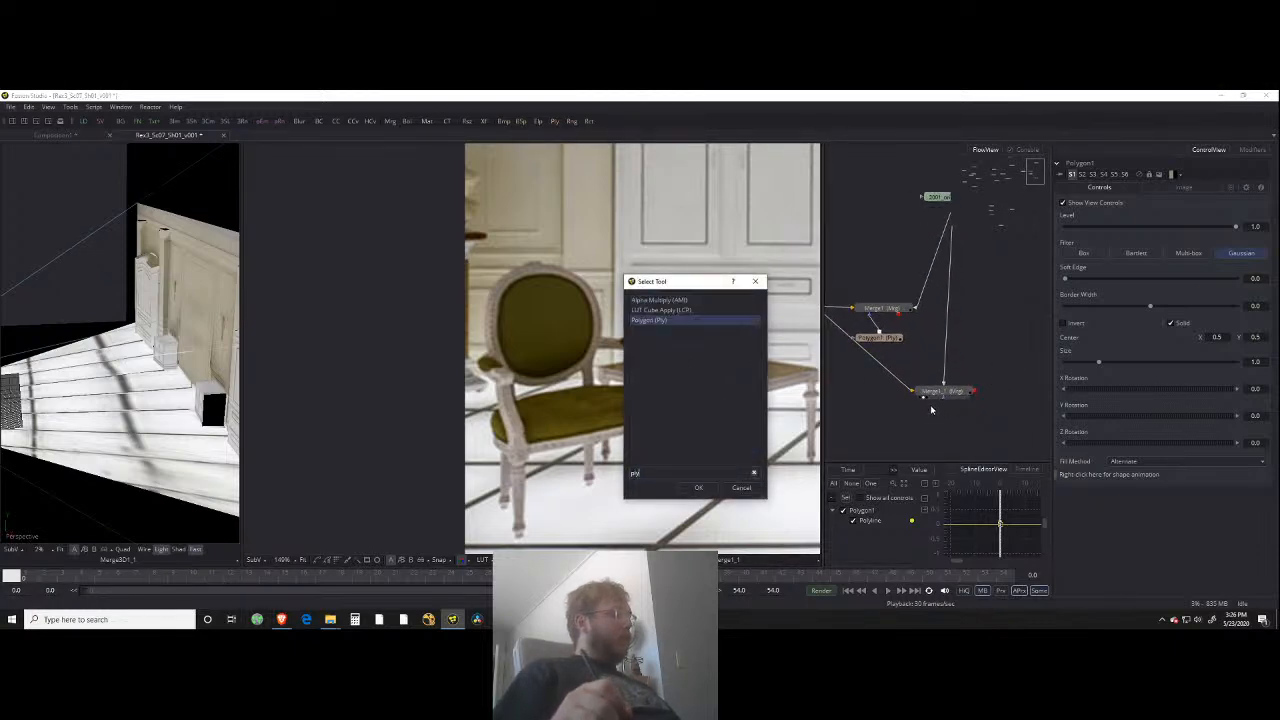
key("Return")
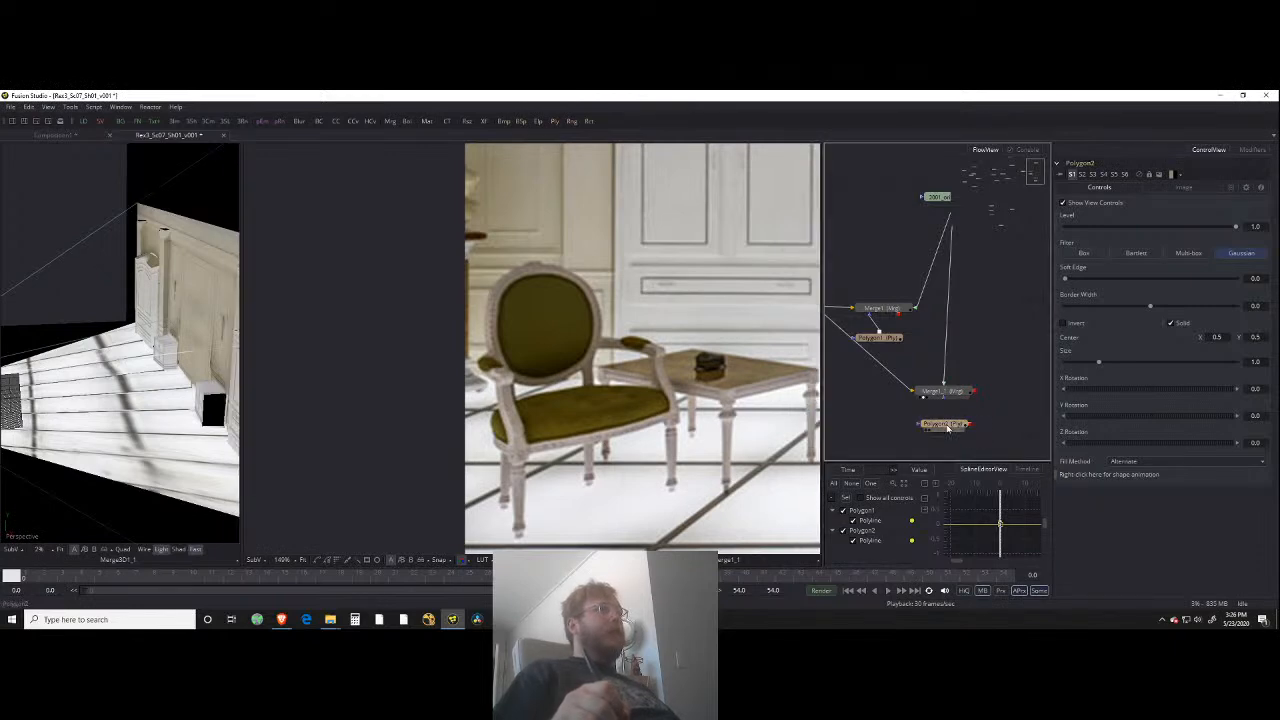
left_click_drag(951, 430, 903, 435)
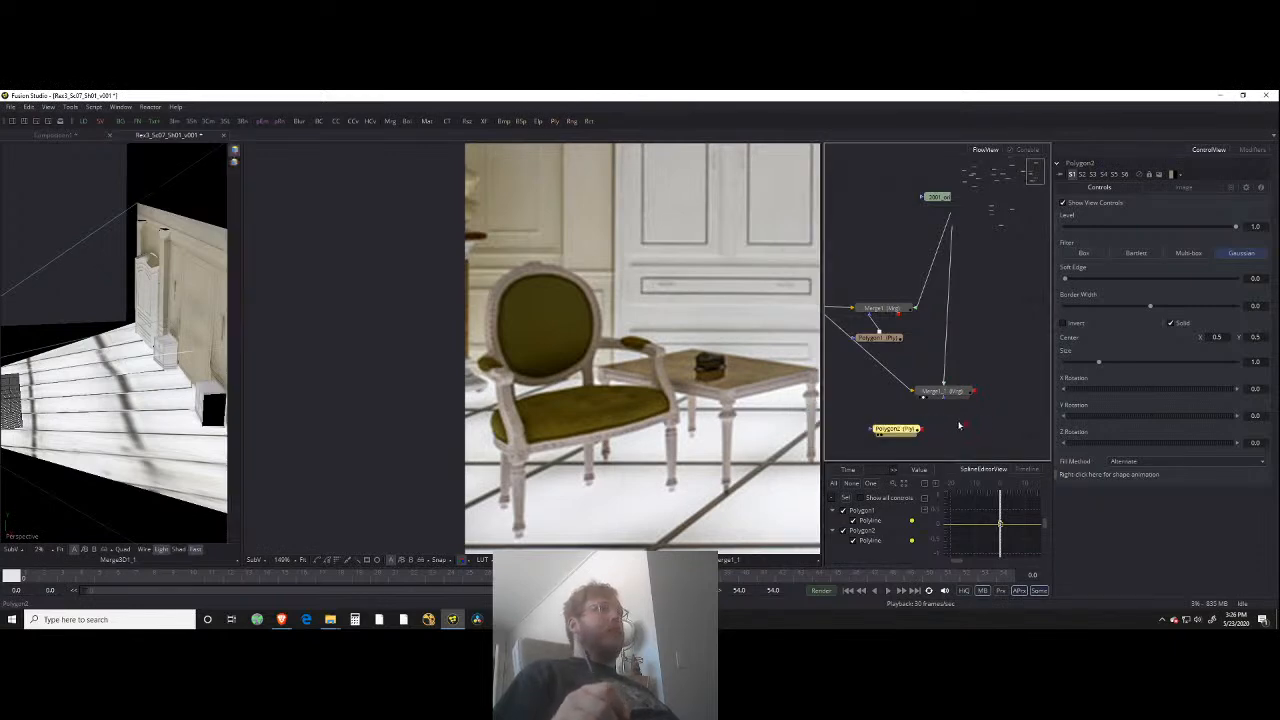
right_click(880, 399)
mouse_move(990, 403)
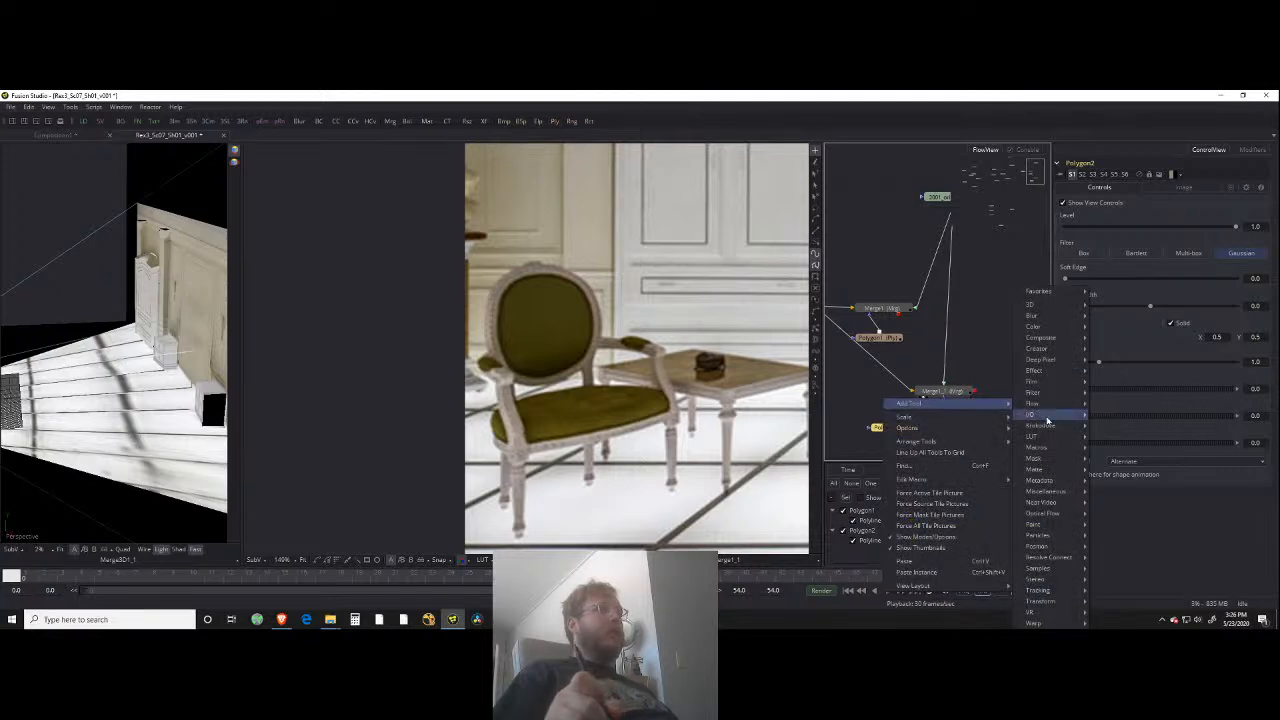
mouse_move(1046, 472)
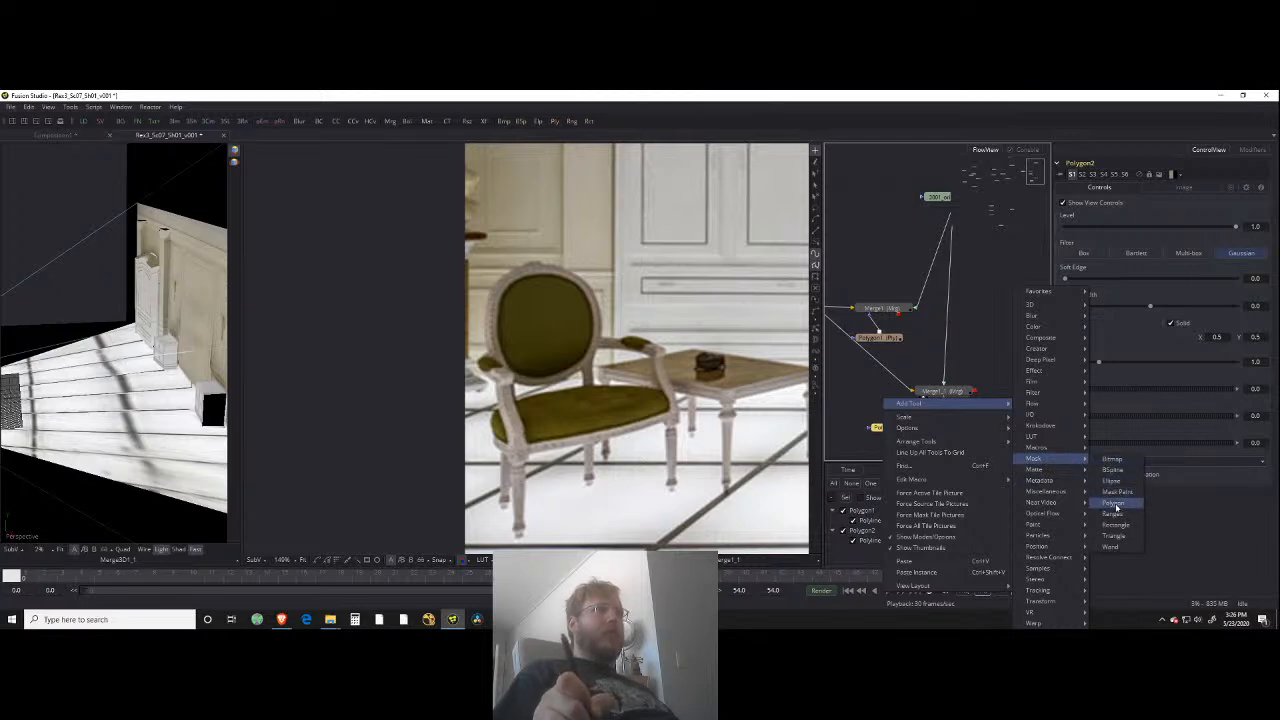
left_click(988, 349)
Step: Start the new polygon's outline at the side table's back corner, following the tabletop edge to the right corner and the top of the right leg
mouse_move(918, 427)
left_mouse_down()
mouse_move(891, 419)
mouse_move(943, 427)
left_mouse_up()
left_click(918, 430)
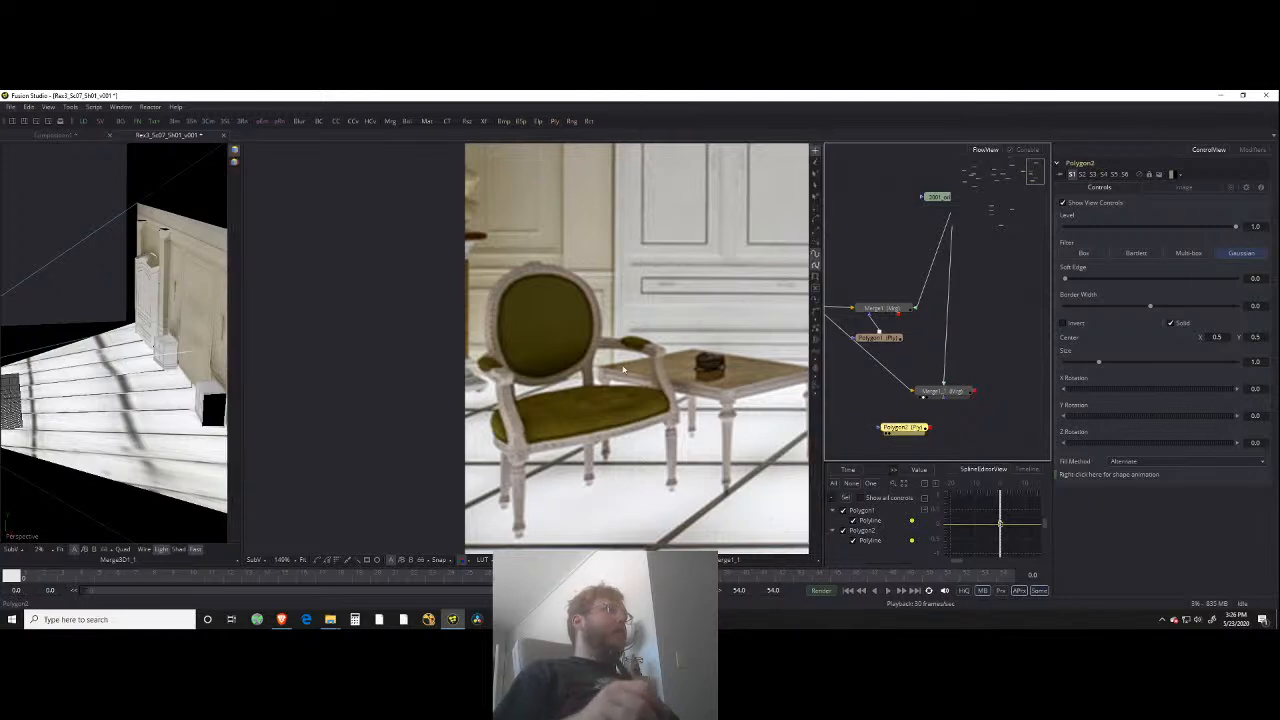
scroll(645, 373, "down", 3)
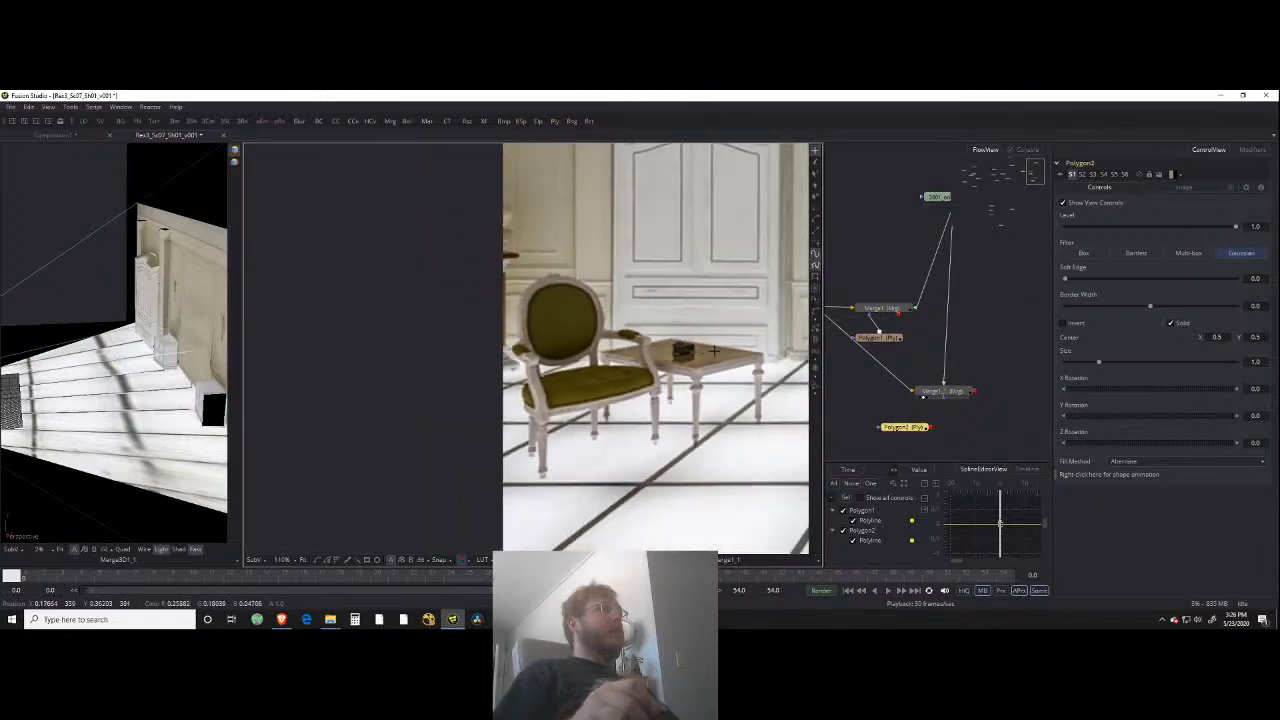
left_click(927, 430)
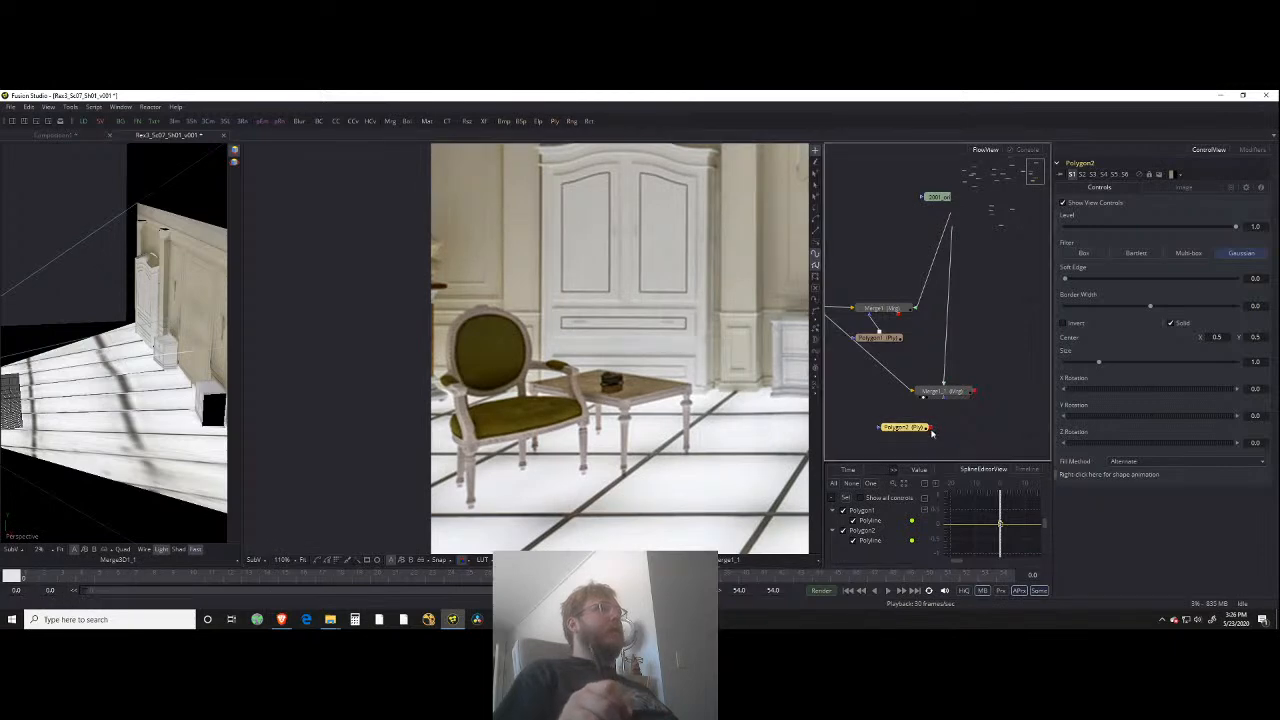
scroll(623, 412, "up", 3)
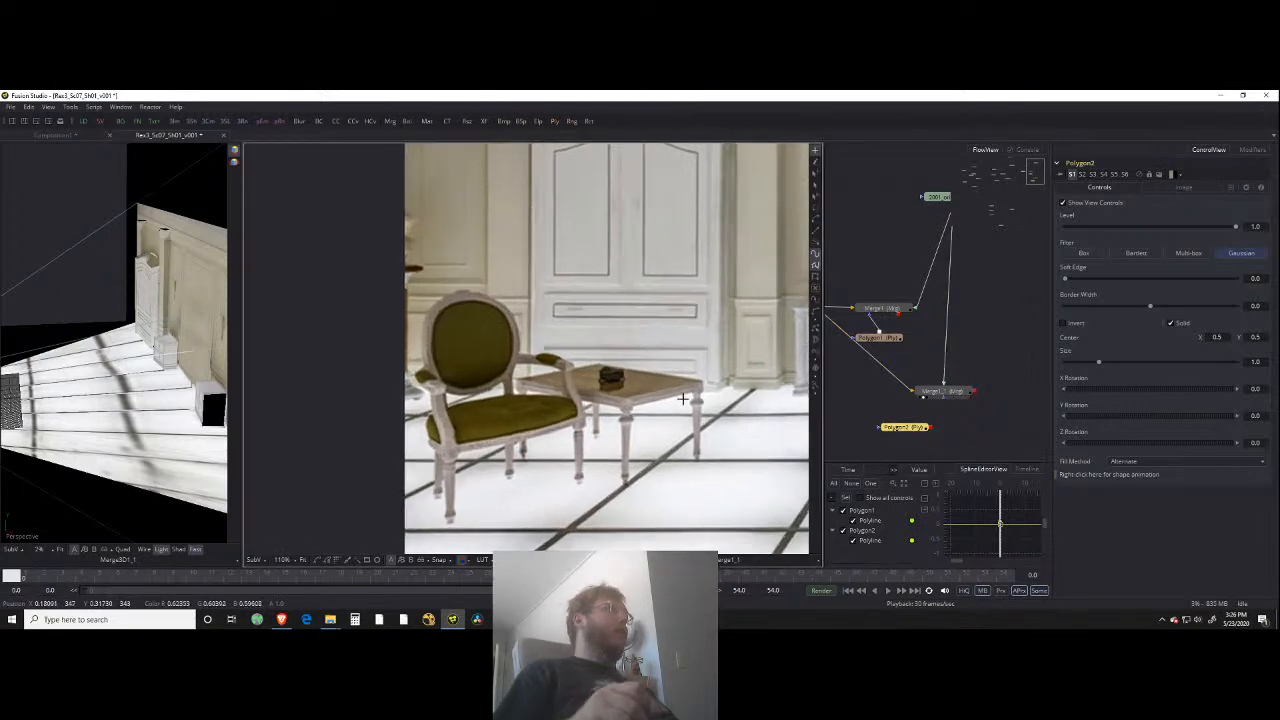
scroll(640, 328, "up", 4)
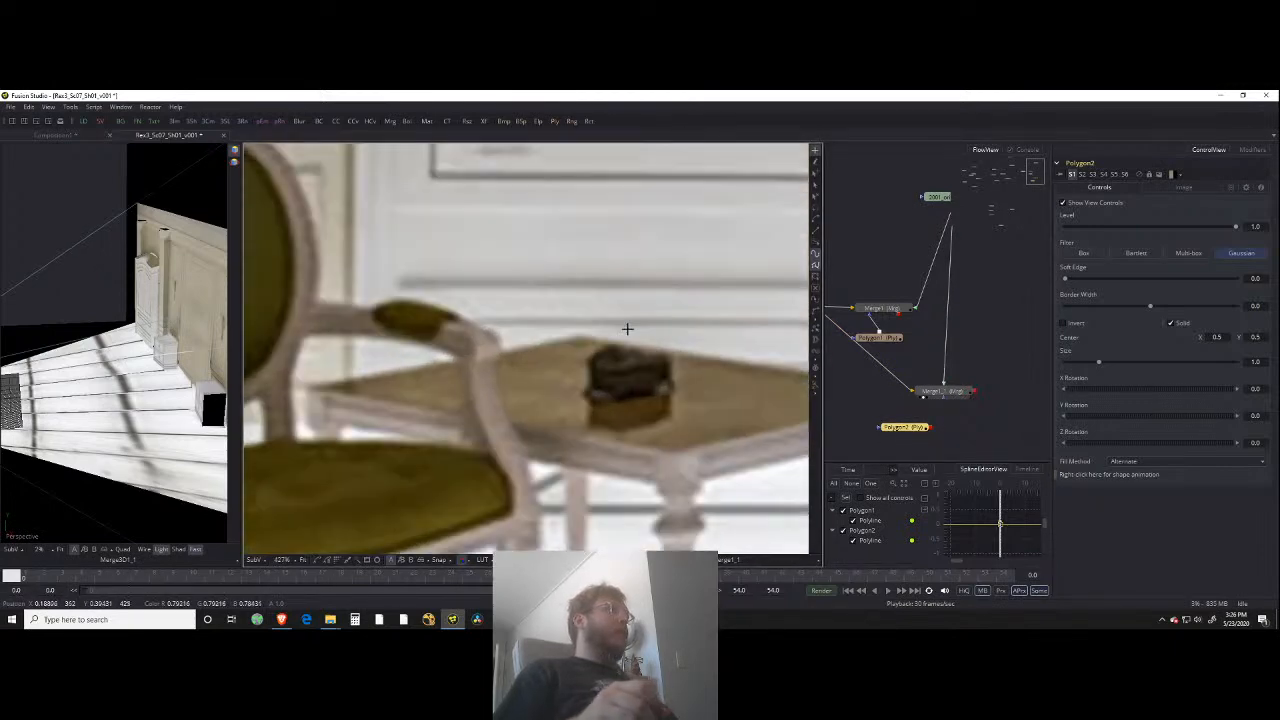
left_click(582, 332)
scroll(671, 349, "down", 2)
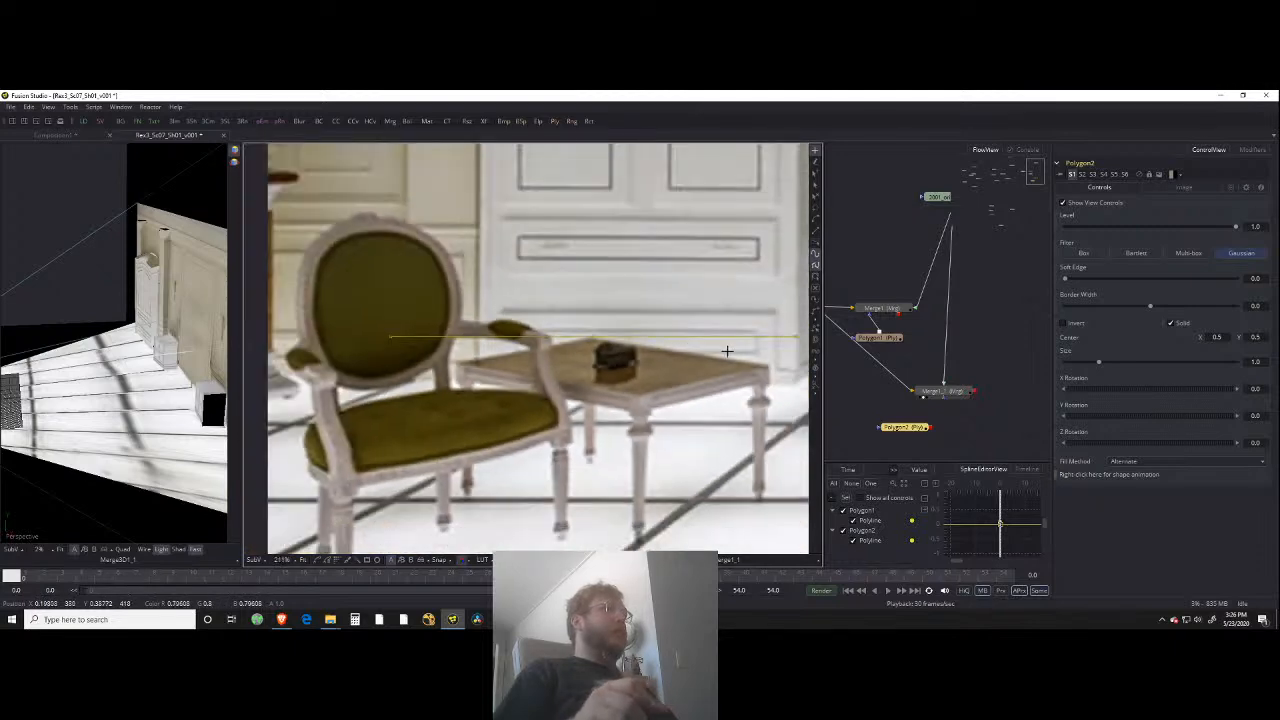
left_click_drag(786, 368, 662, 358)
left_click(640, 356)
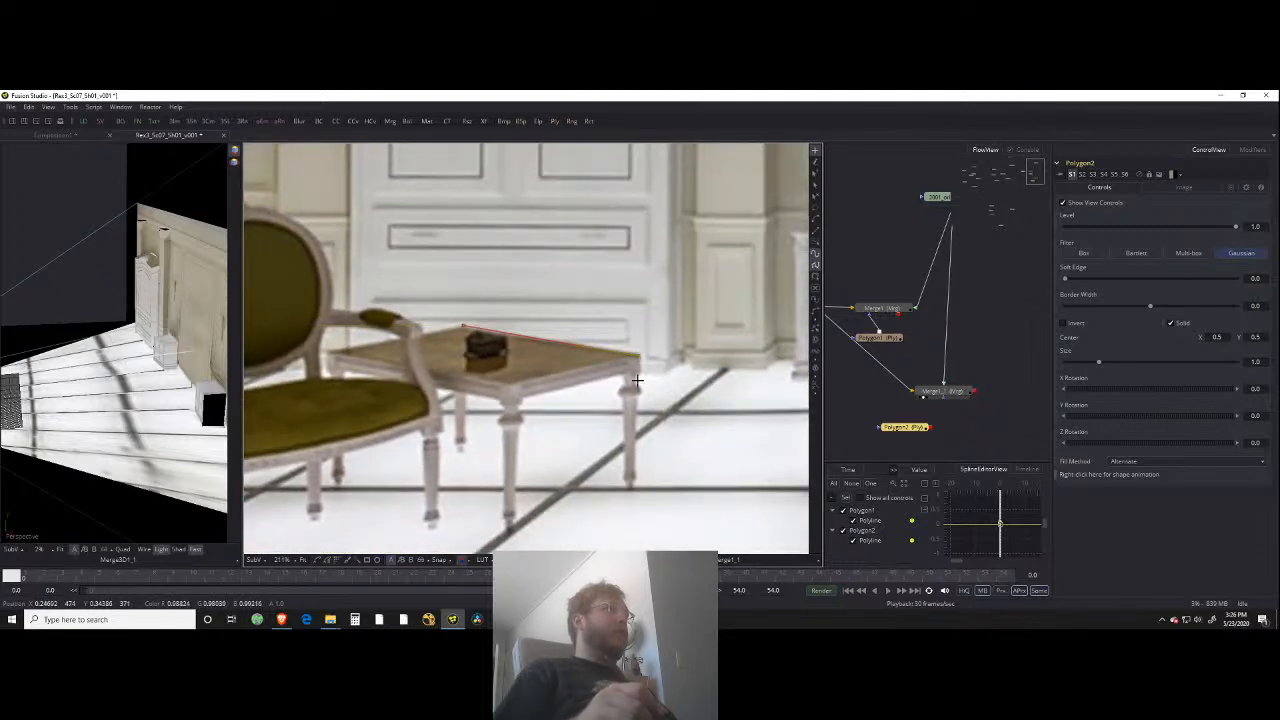
scroll(634, 376, "up", 2)
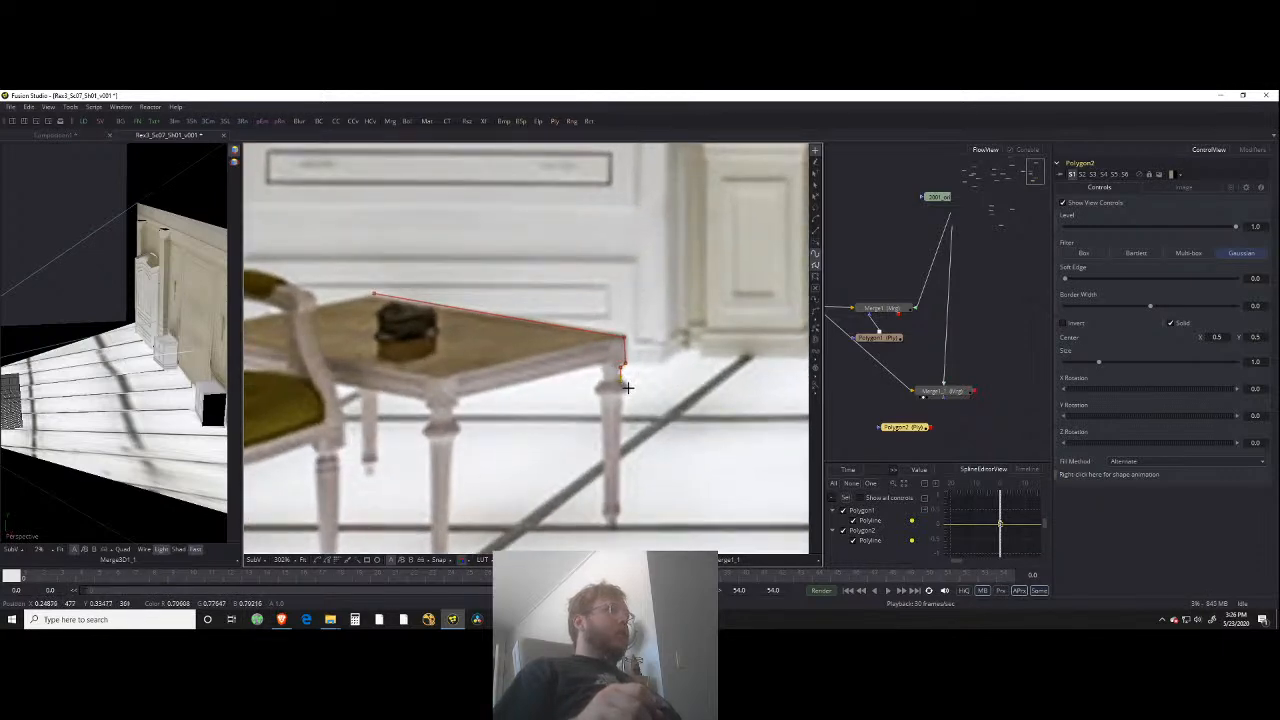
scroll(612, 415, "down", 2)
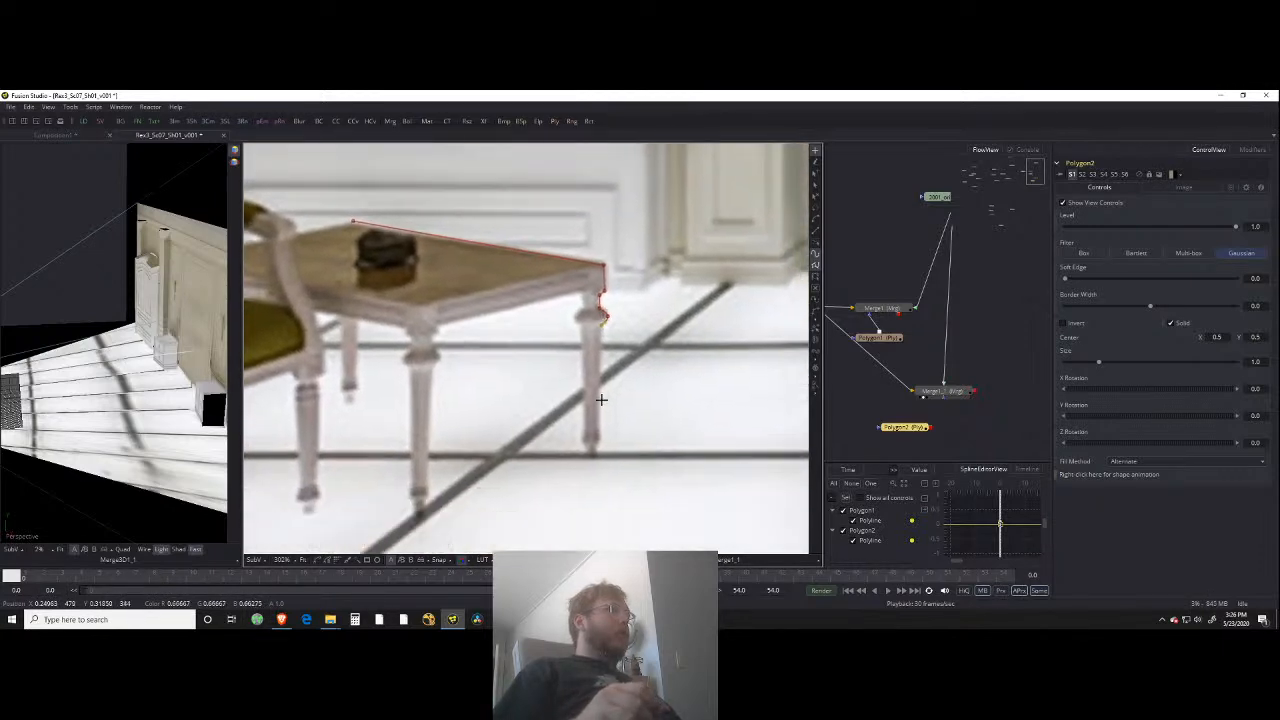
Step: Trace the polygon down the table's right leg, around its foot and back up to the underside of the tabletop
left_click(597, 440)
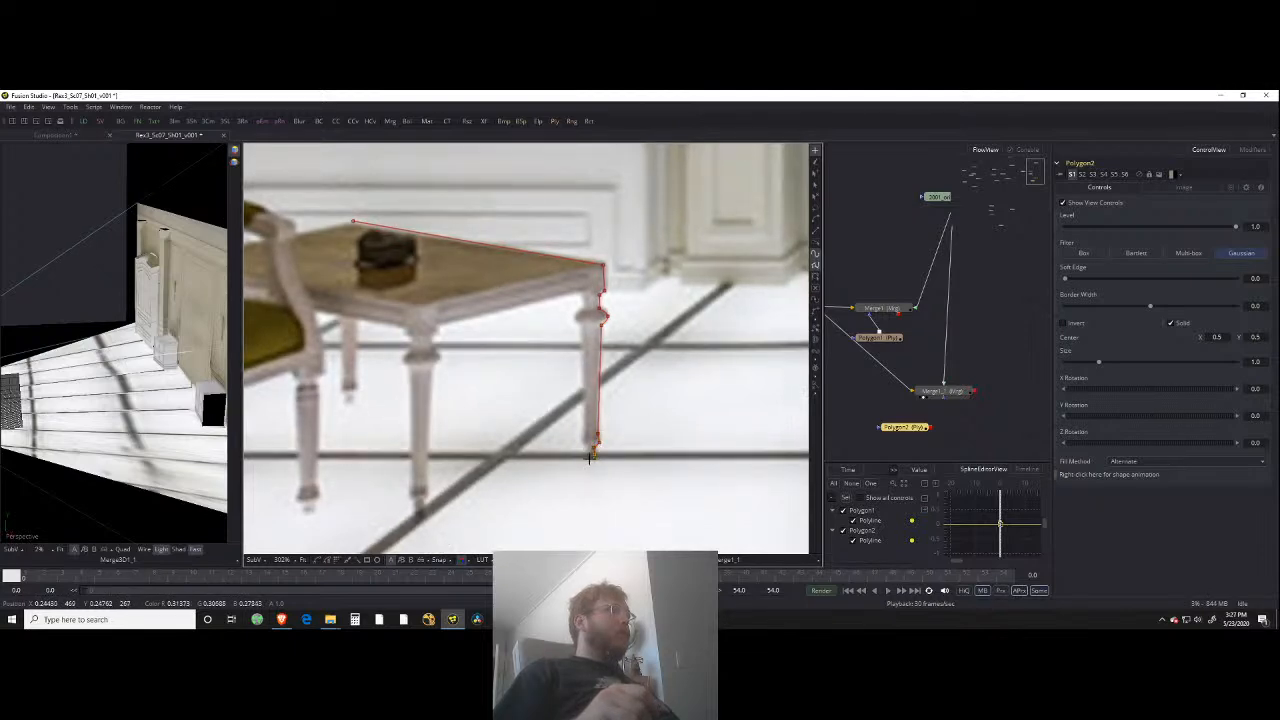
left_click(587, 449)
left_click(582, 442)
left_click(583, 435)
left_click(580, 325)
left_click(577, 318)
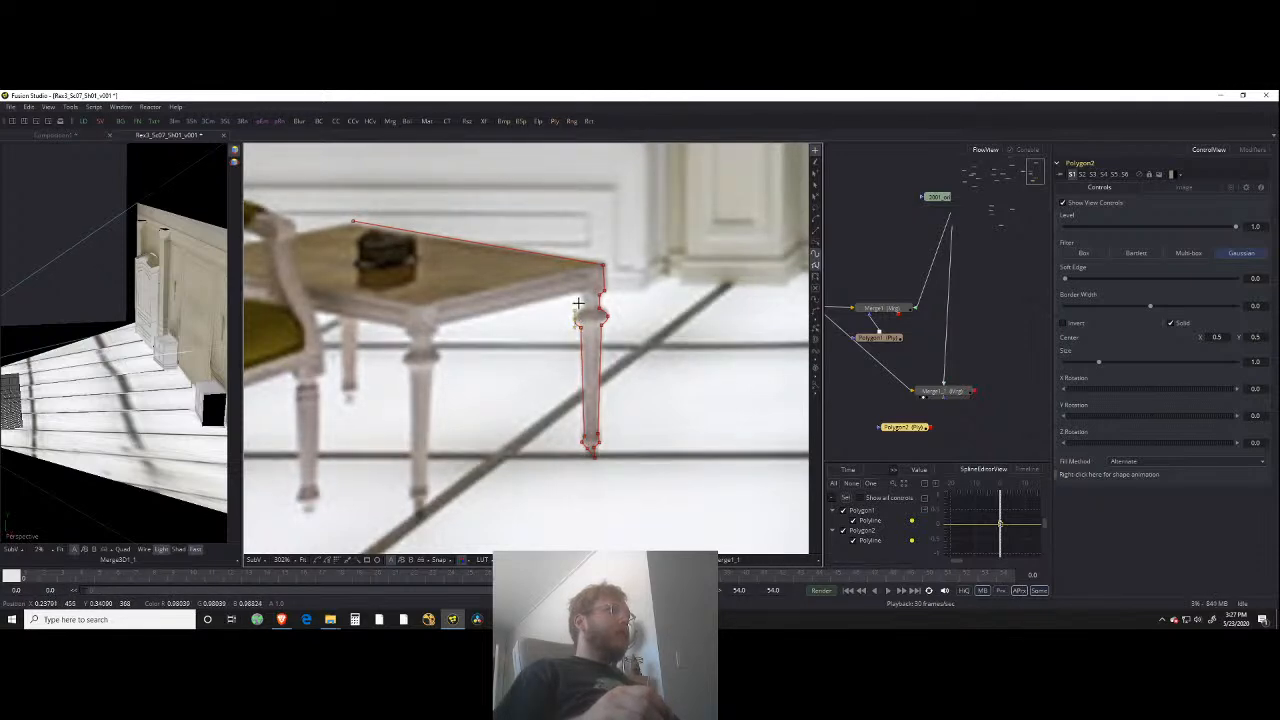
left_click(583, 292)
Step: Continue the polygon along the table's lower edge and trace around the front table leg and its foot
left_click(437, 331)
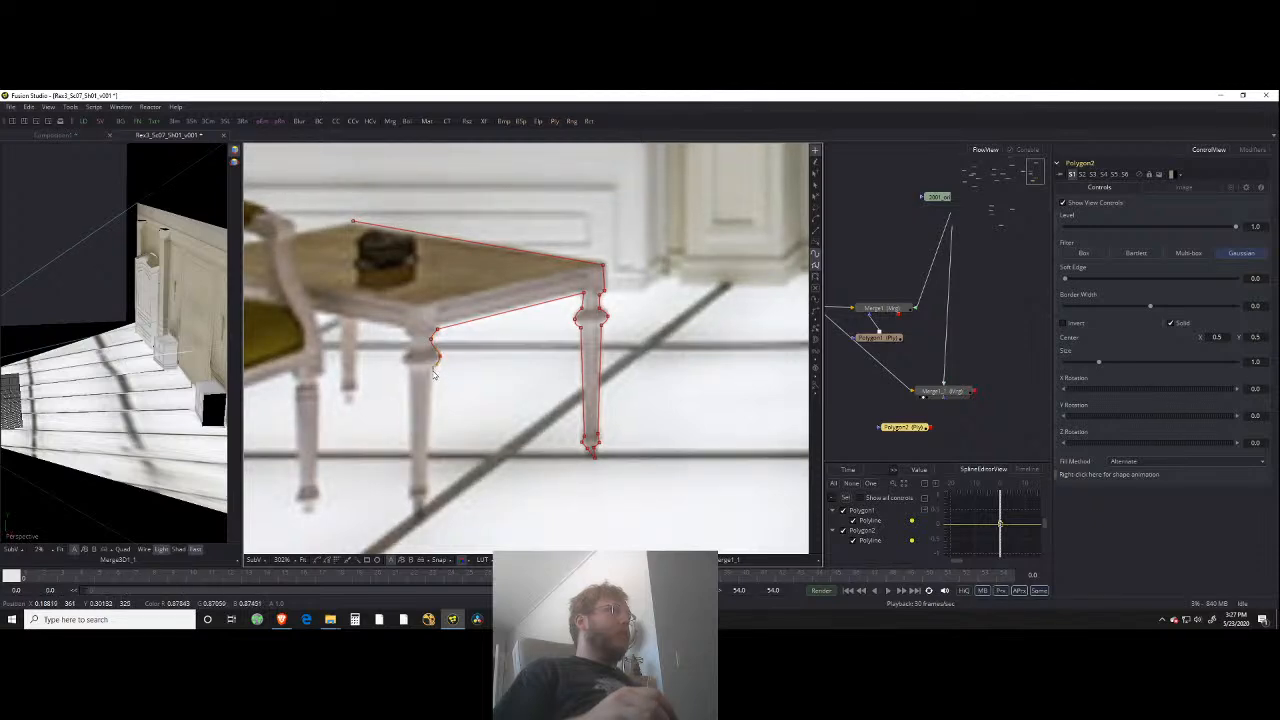
left_click(424, 490)
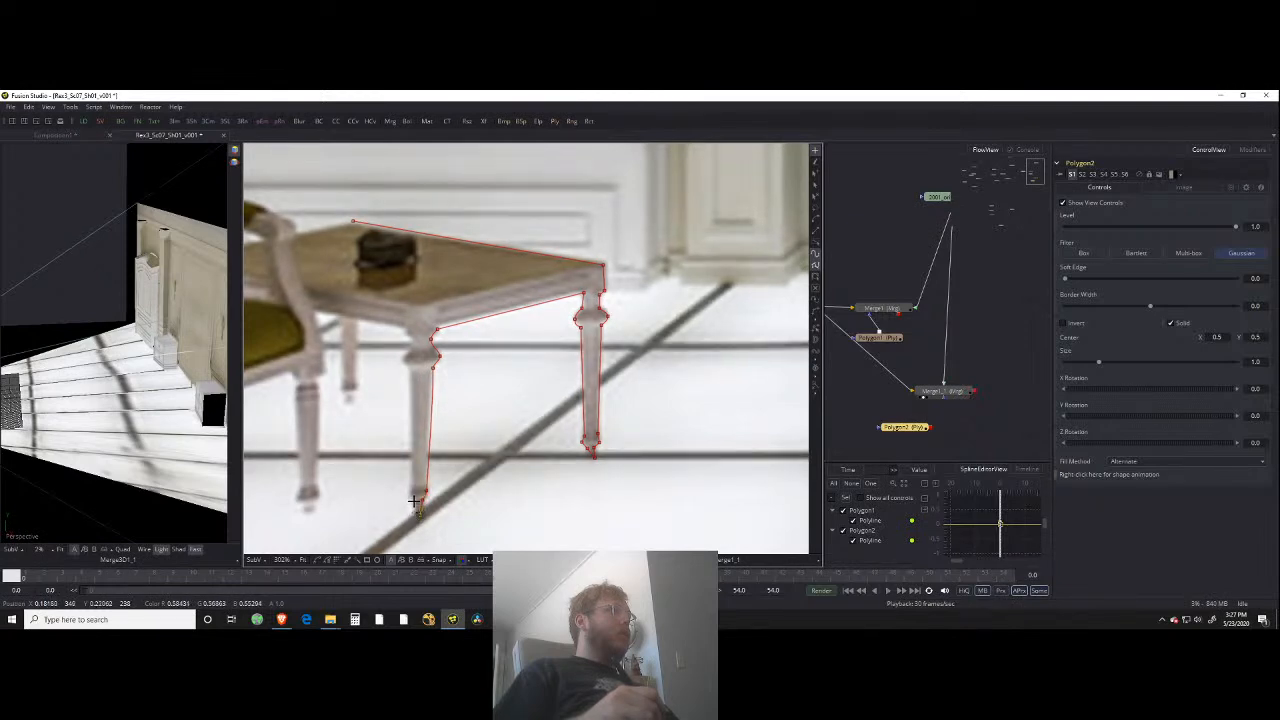
left_click(411, 492)
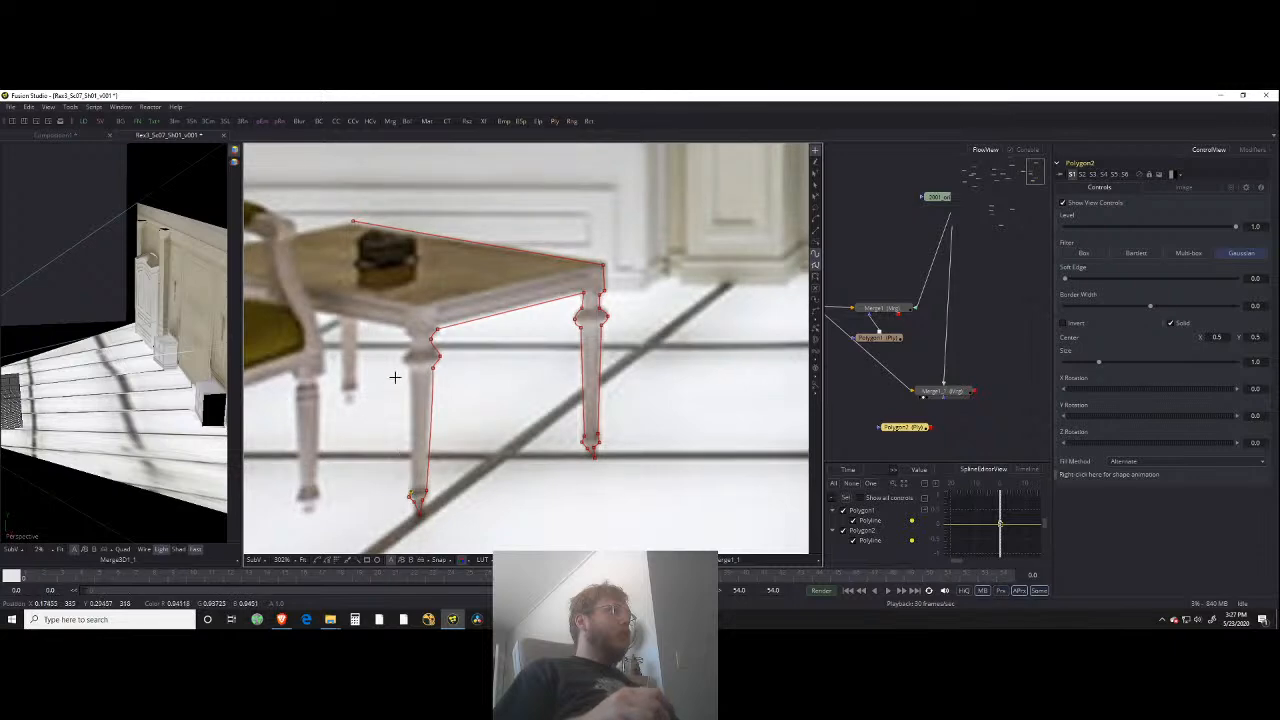
left_click(410, 370)
left_click(402, 365)
left_click(405, 357)
left_click(409, 347)
left_click(410, 339)
left_click(403, 328)
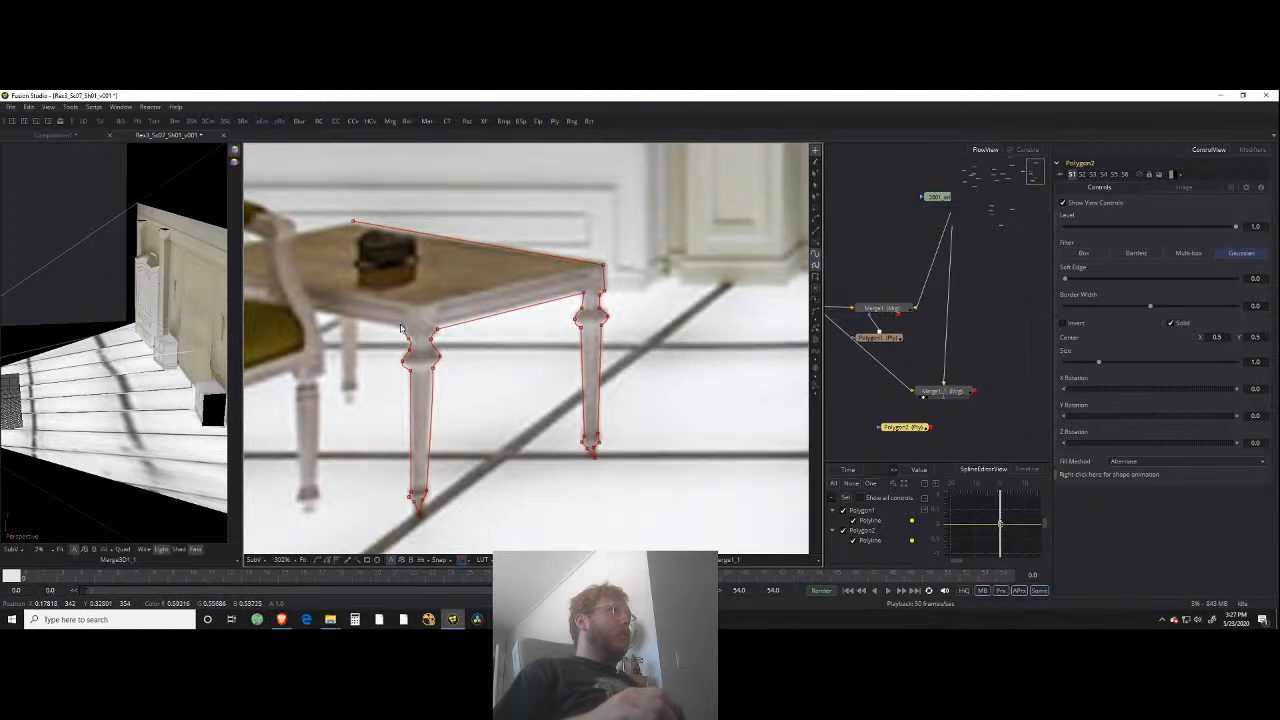
Step: Extend the polygon along the table's lower edge to the armchair and trace around the chair's front right leg
left_click(311, 320)
left_click(325, 350)
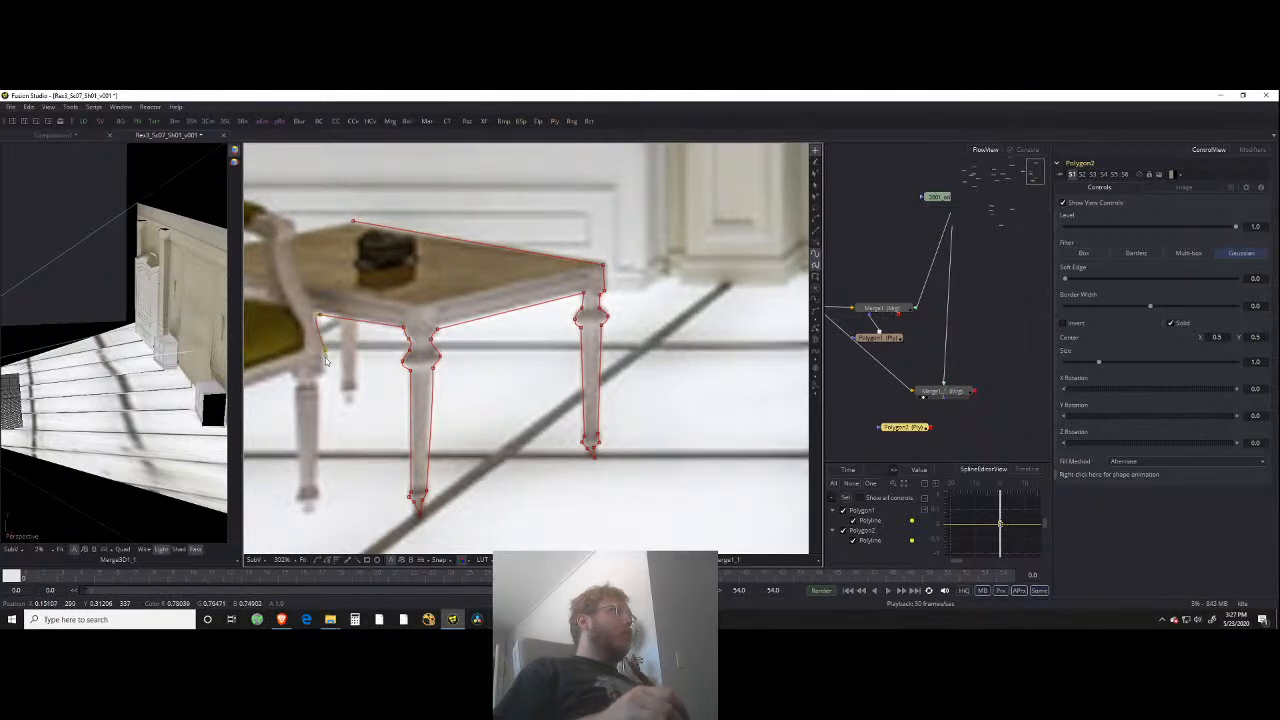
left_click(322, 376)
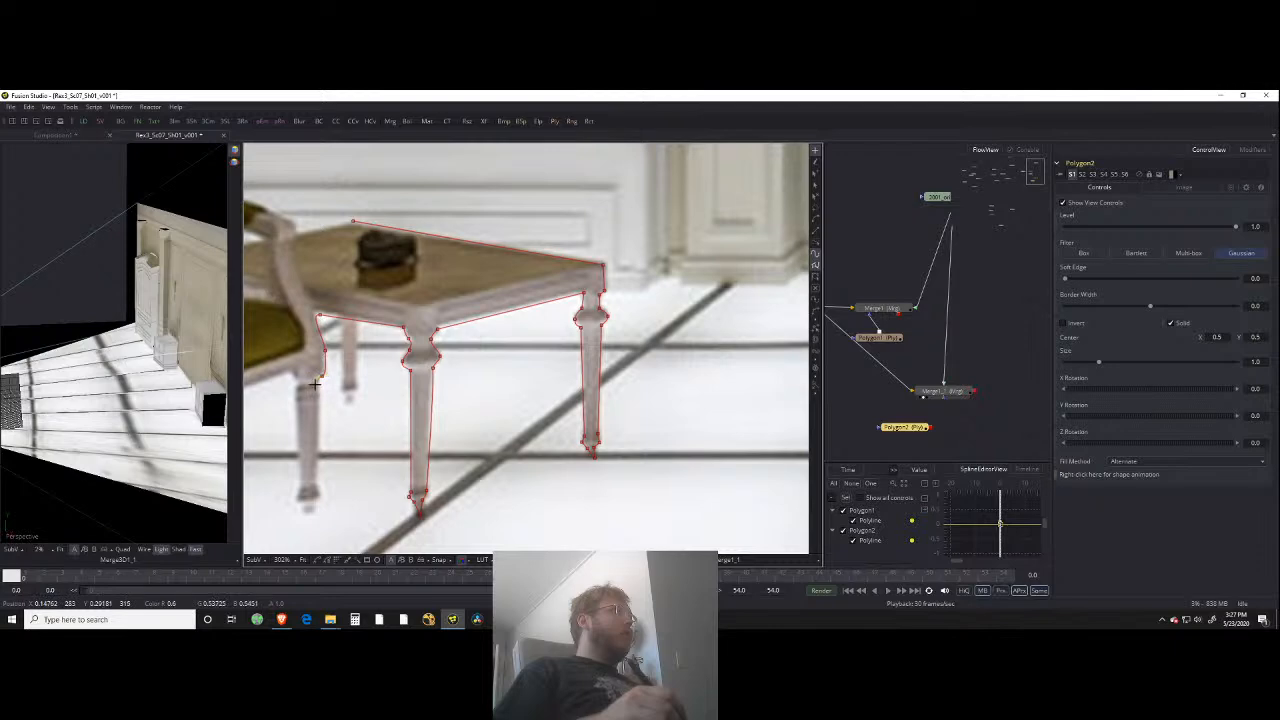
left_click(318, 398)
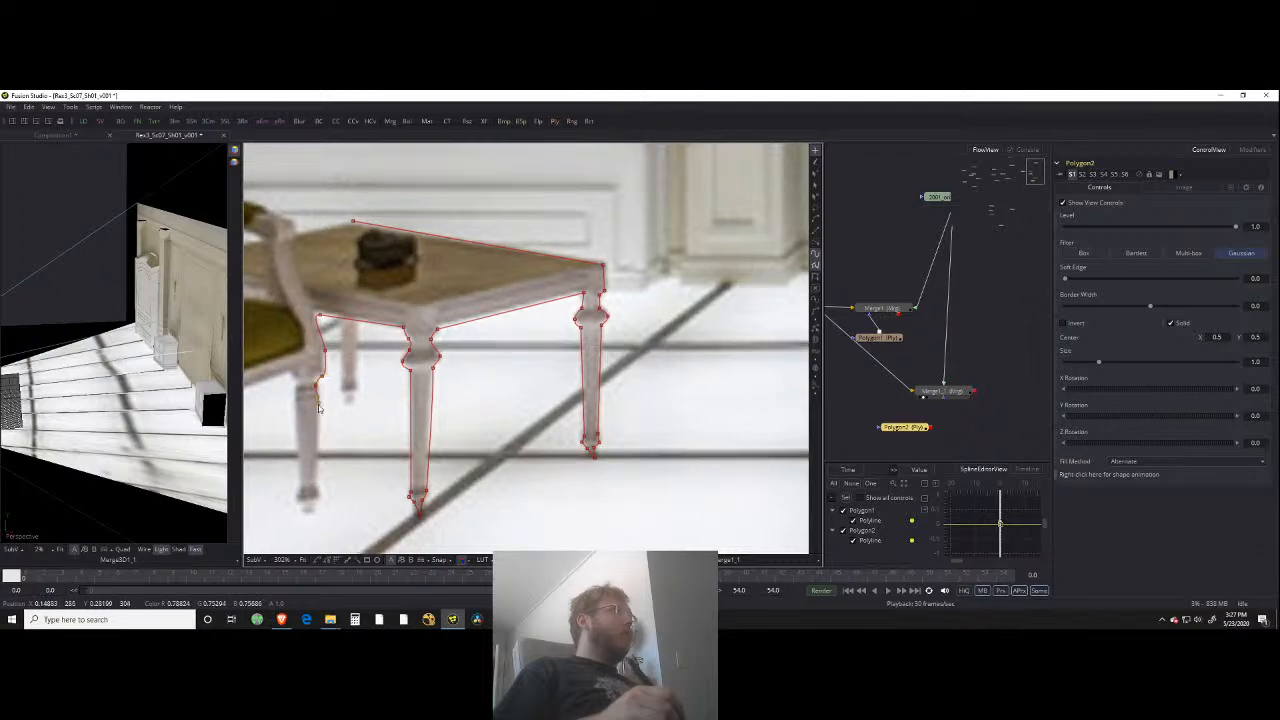
left_click(316, 495)
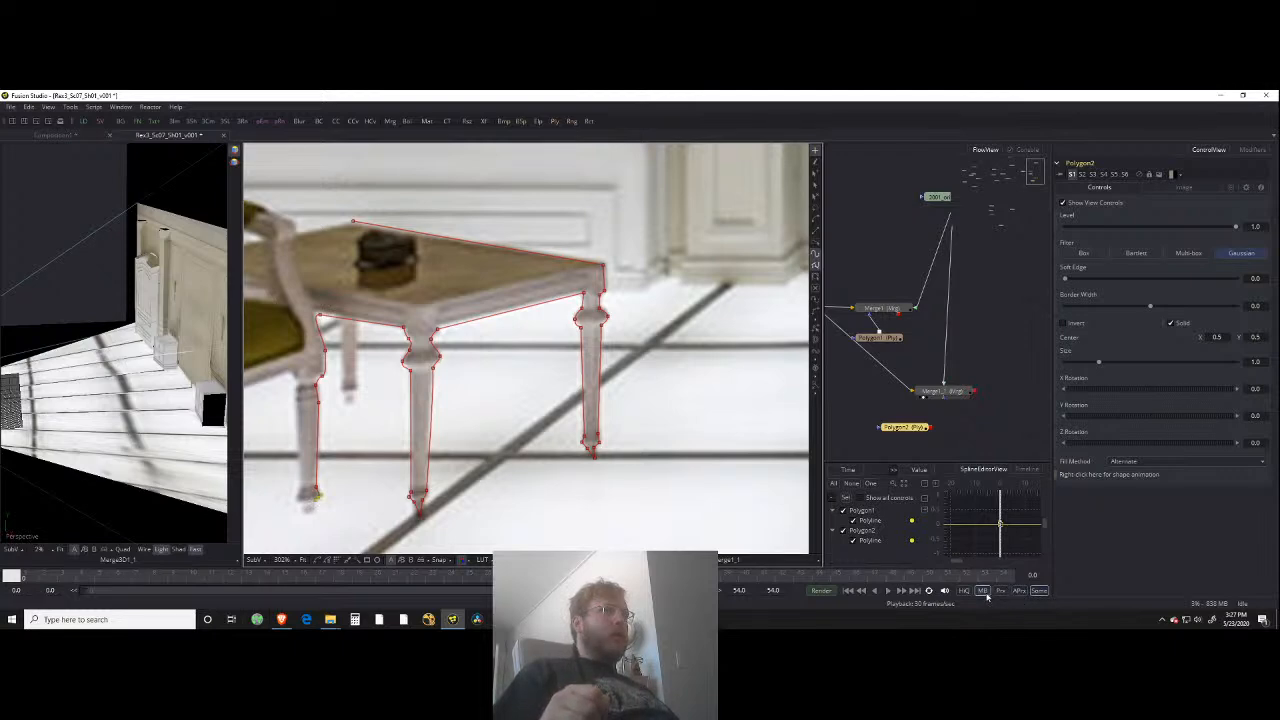
left_click_drag(307, 477, 411, 438)
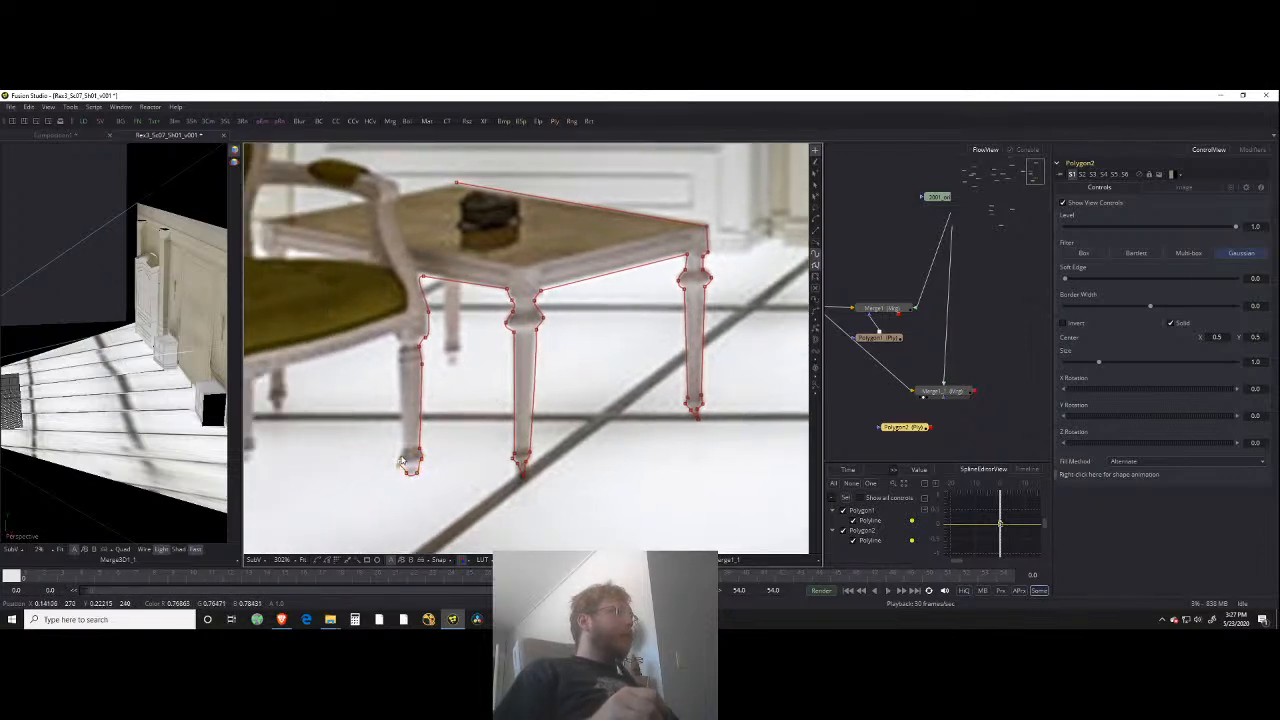
left_click(398, 351)
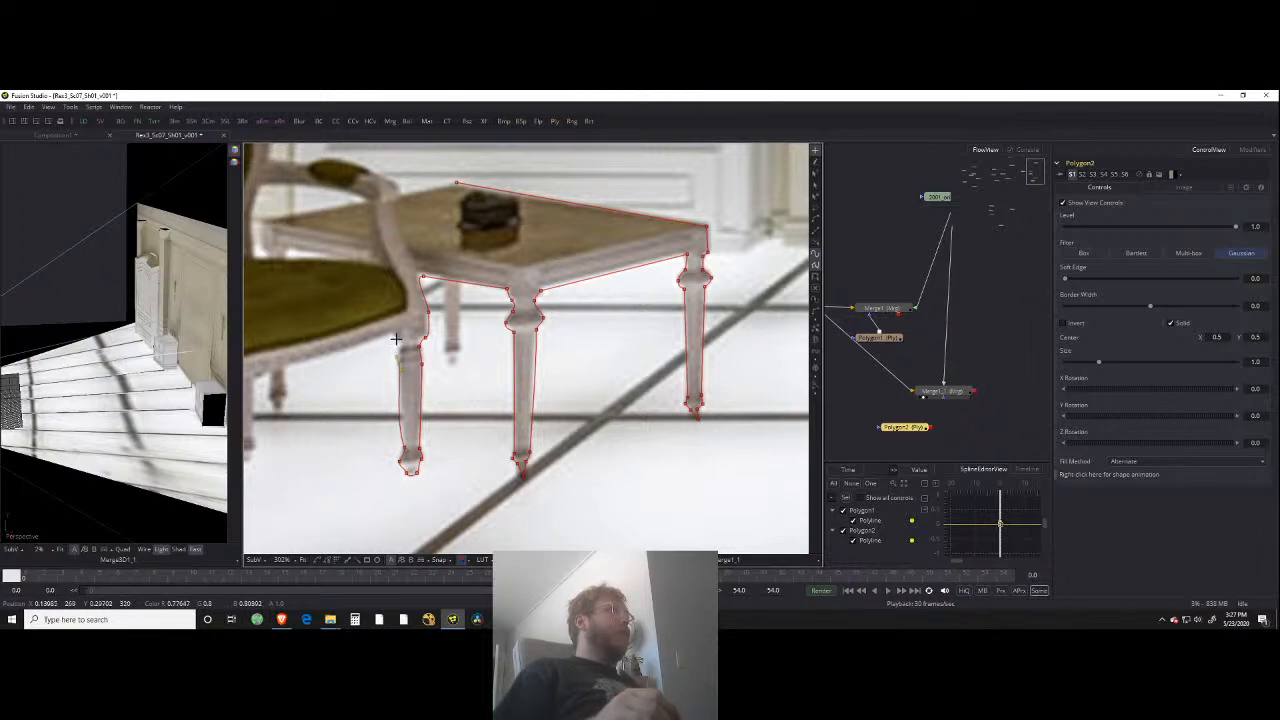
Step: Trace the polygon along the armchair's front seat rail and around its front left leg
left_click(354, 347)
left_click_drag(349, 363, 566, 331)
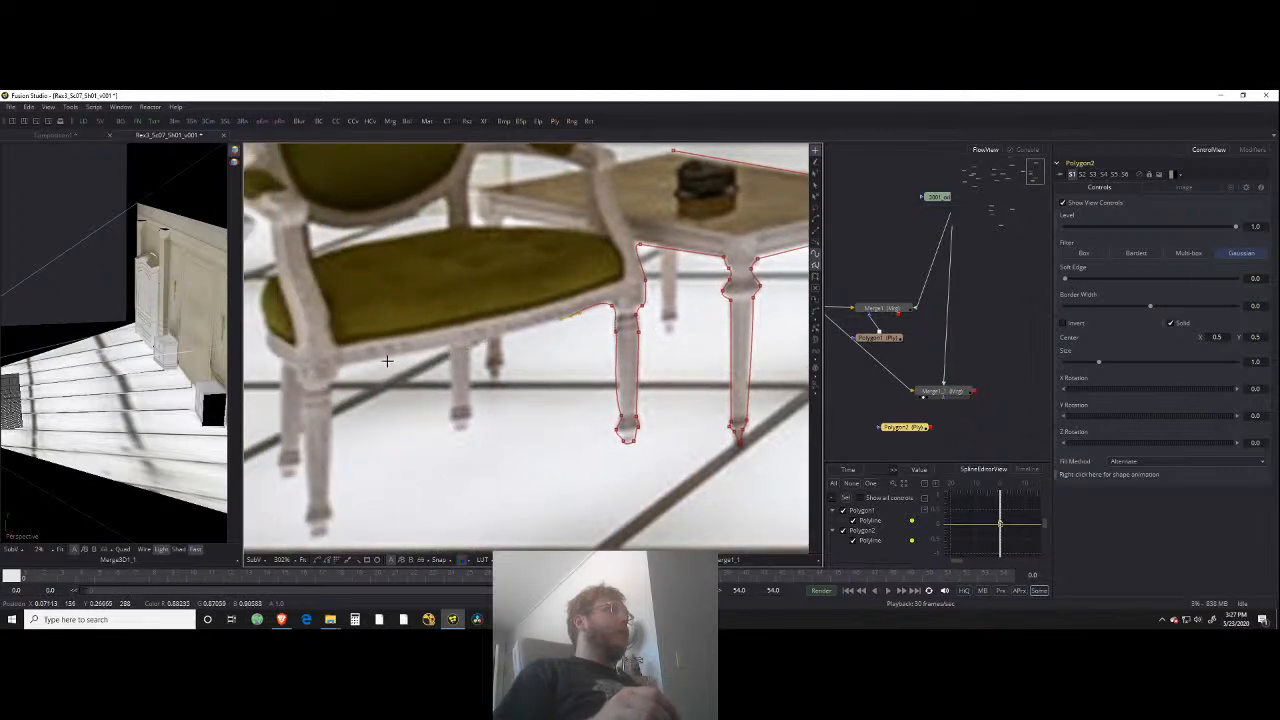
left_click(338, 369)
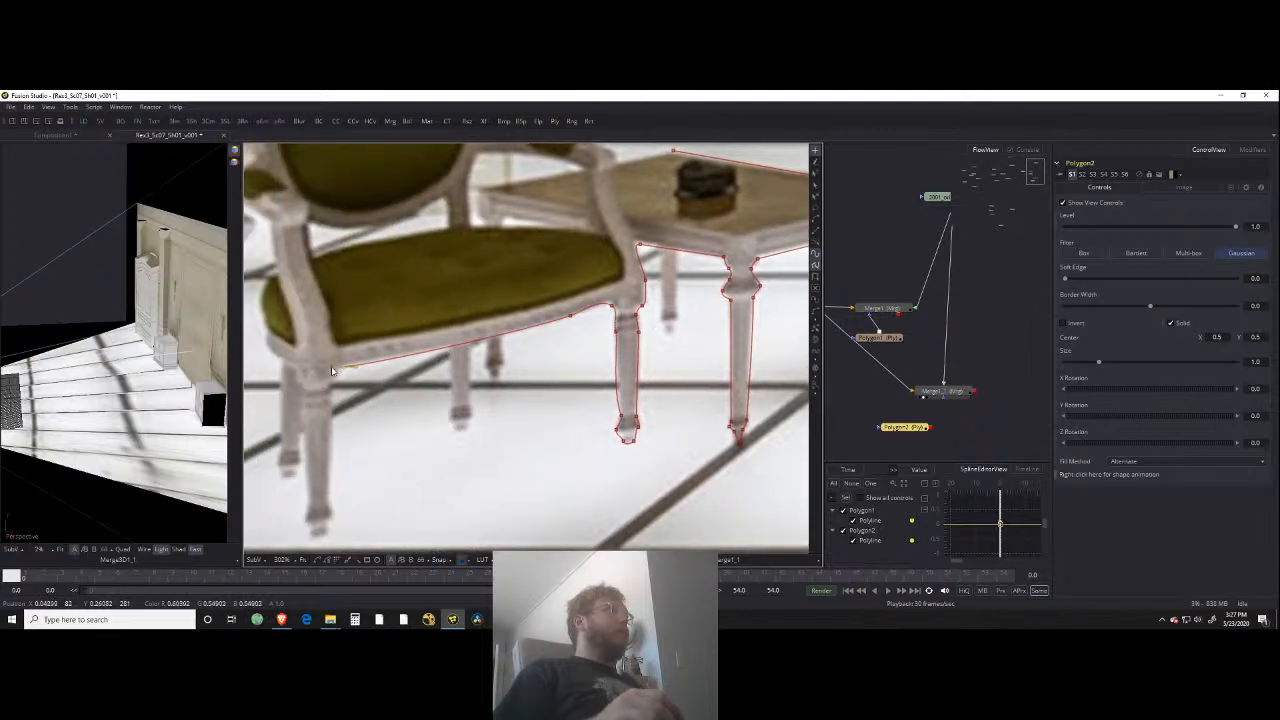
left_click(329, 458)
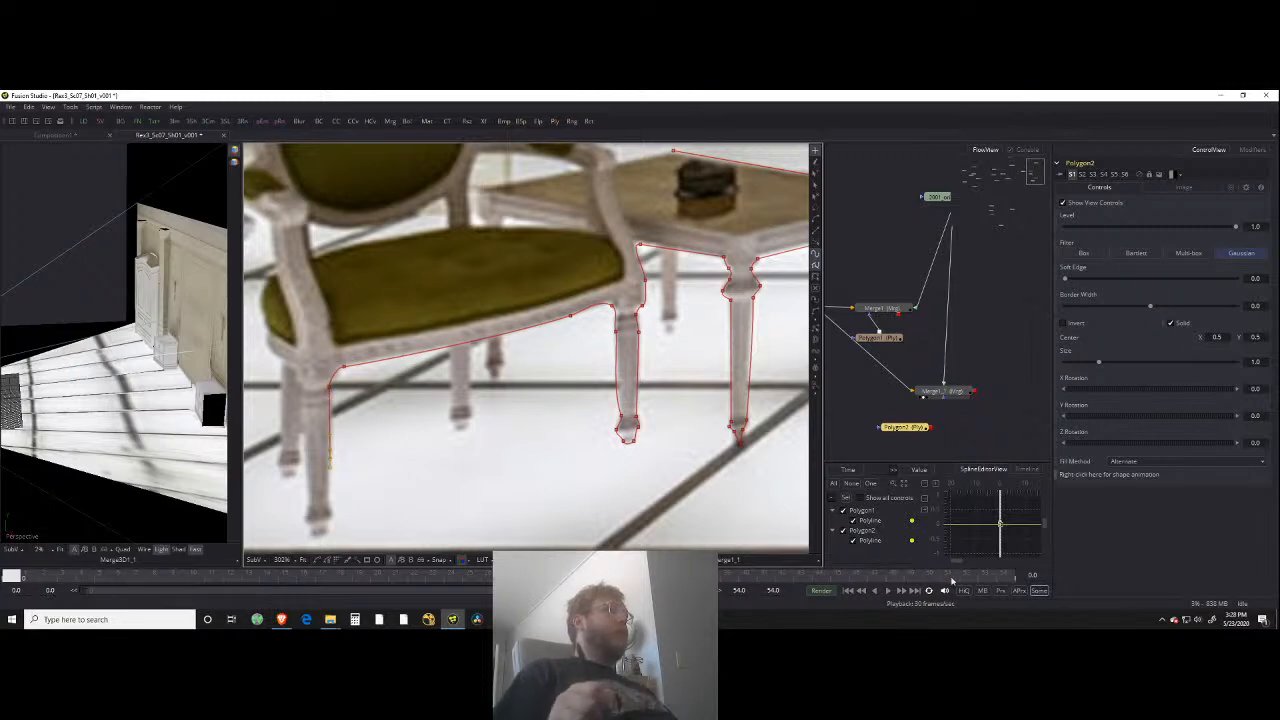
left_click(325, 507)
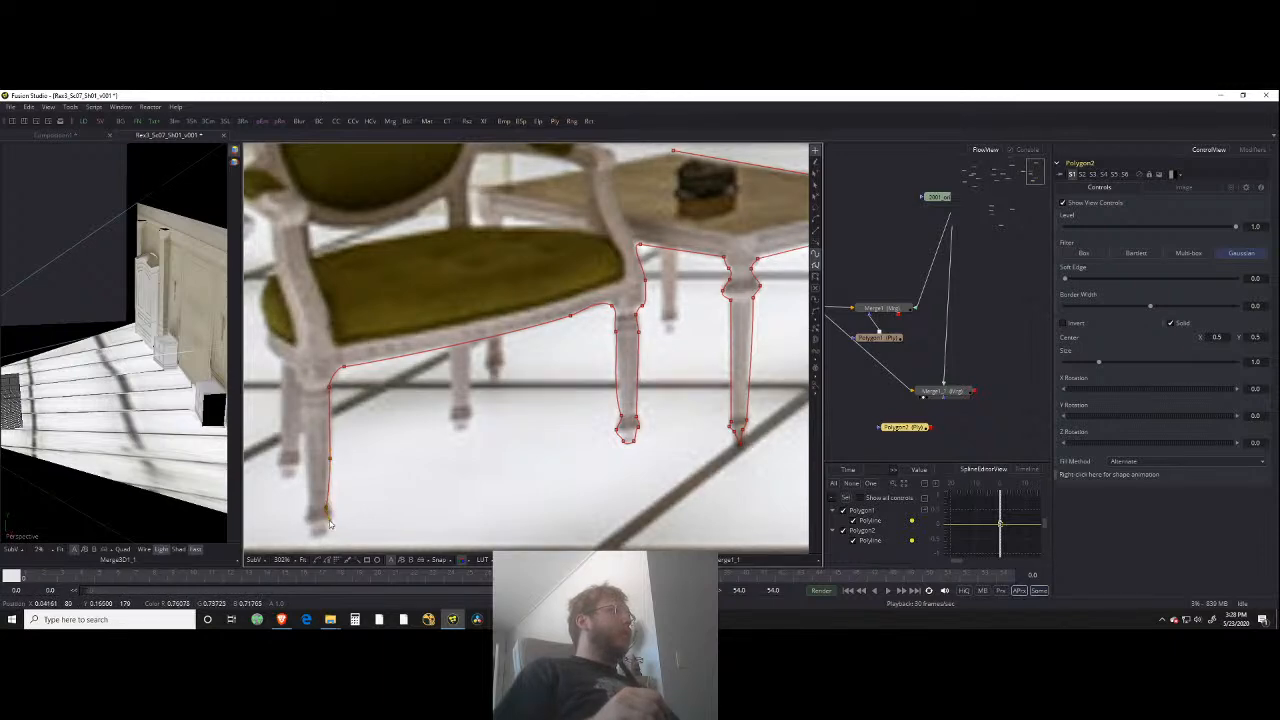
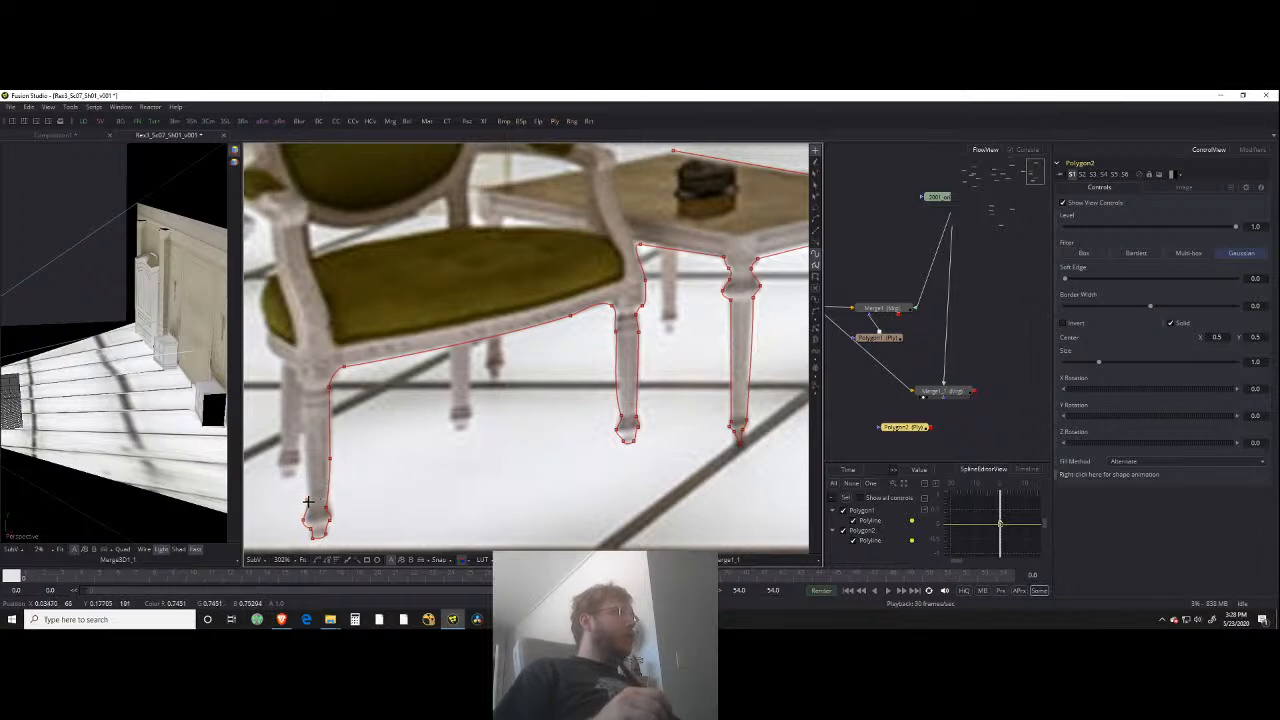
left_click(292, 373)
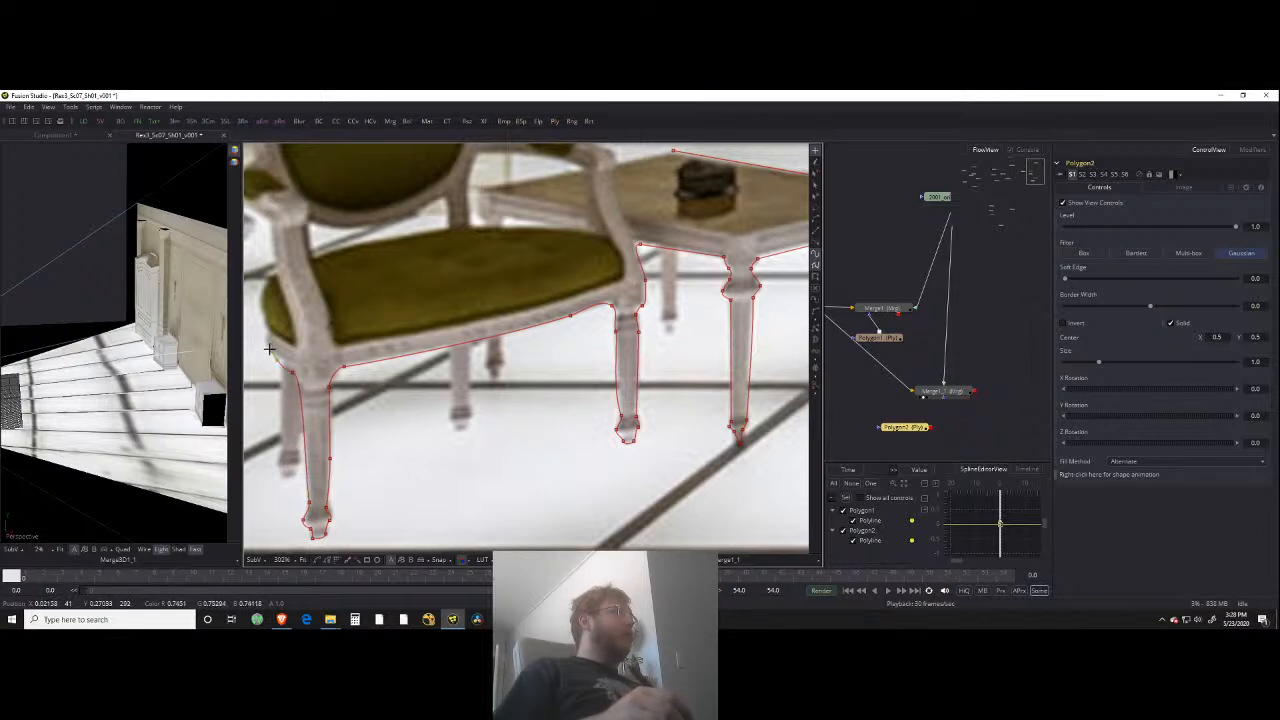
Step: Trace the polygon up the side of the armchair's seat and along the front arm support to the tip of the armrest
left_click_drag(270, 349, 410, 451)
left_click(400, 393)
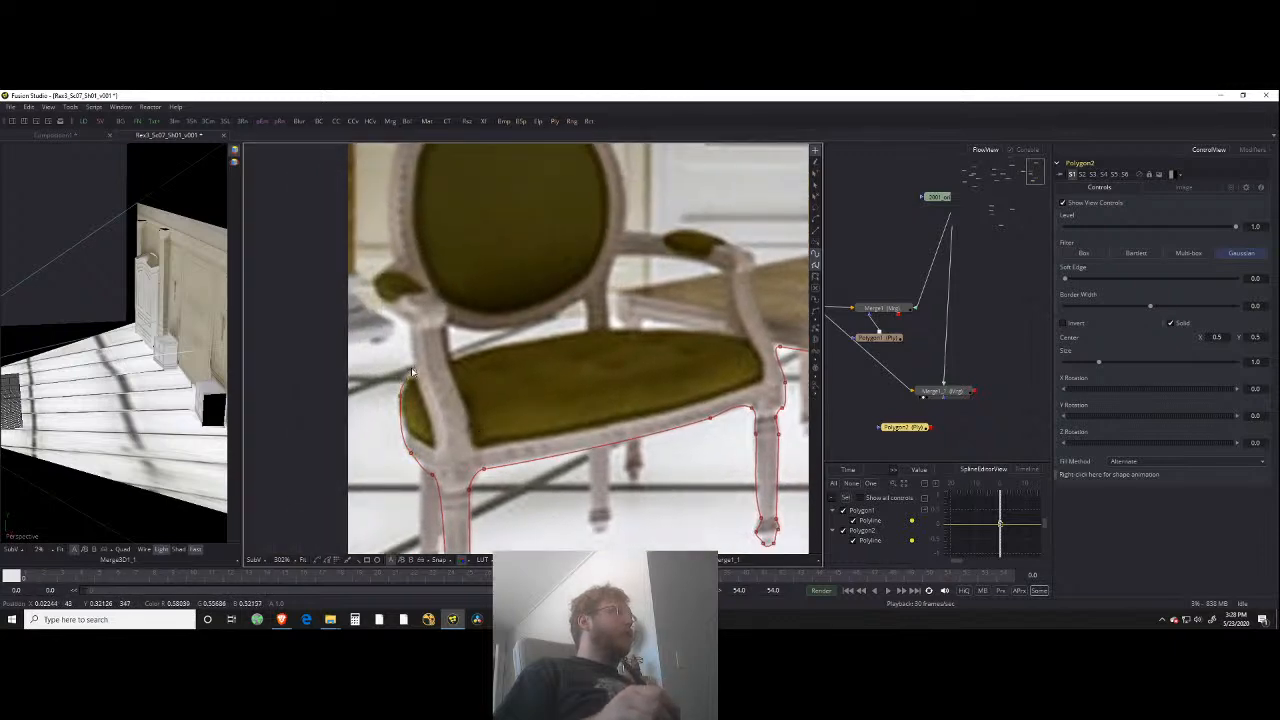
left_click(408, 325)
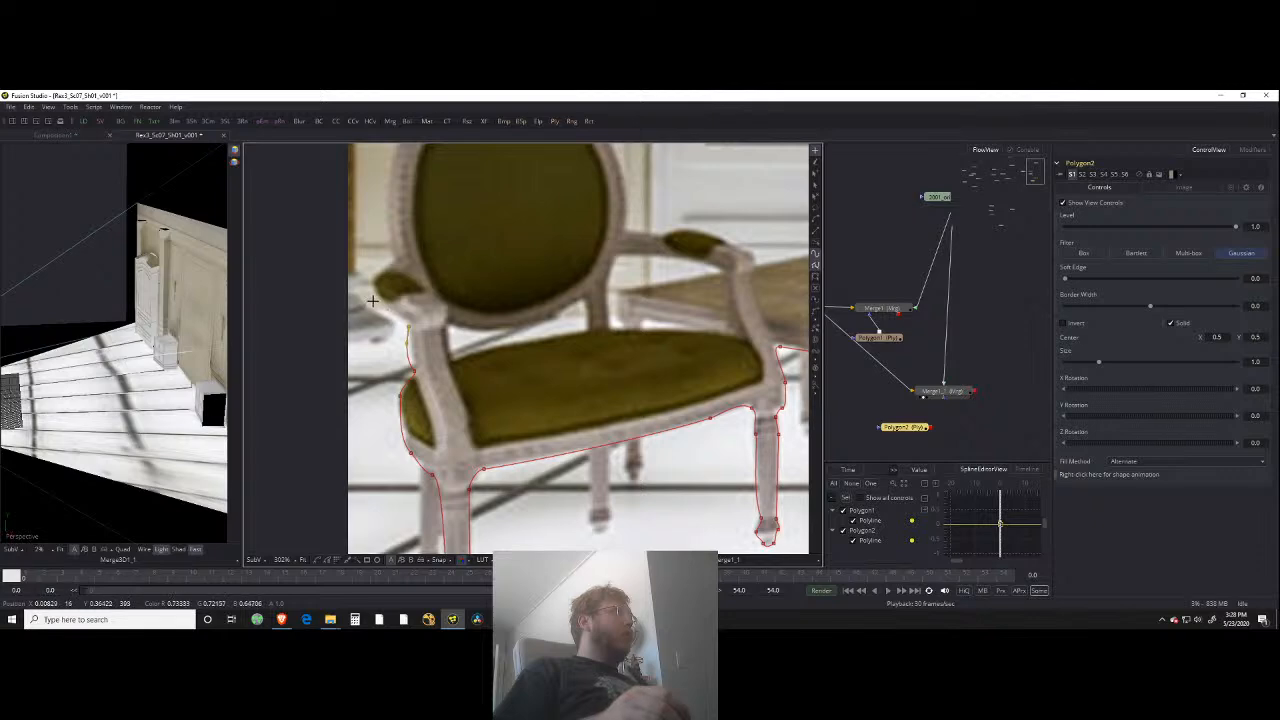
left_click(371, 308)
left_click(358, 285)
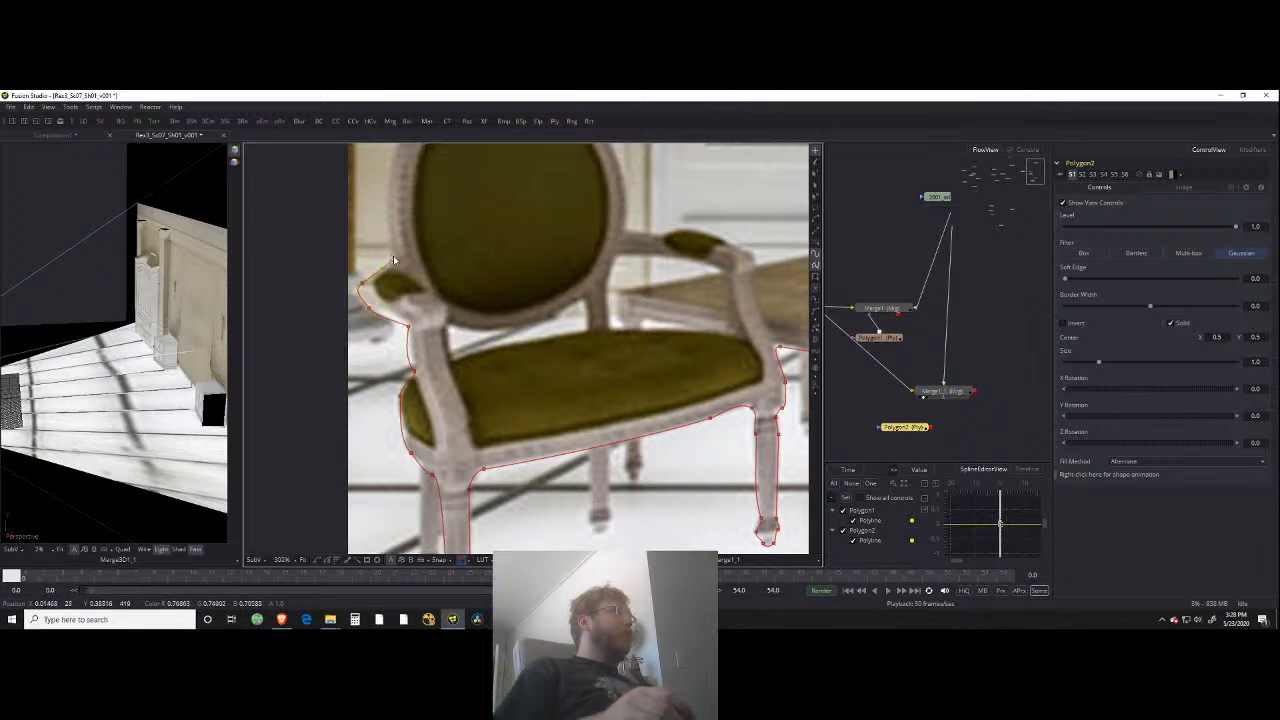
Step: Continue the polygon around the armchair's oval backrest frame, over its crest and down to the far armrest
scroll(396, 290, "up", 4)
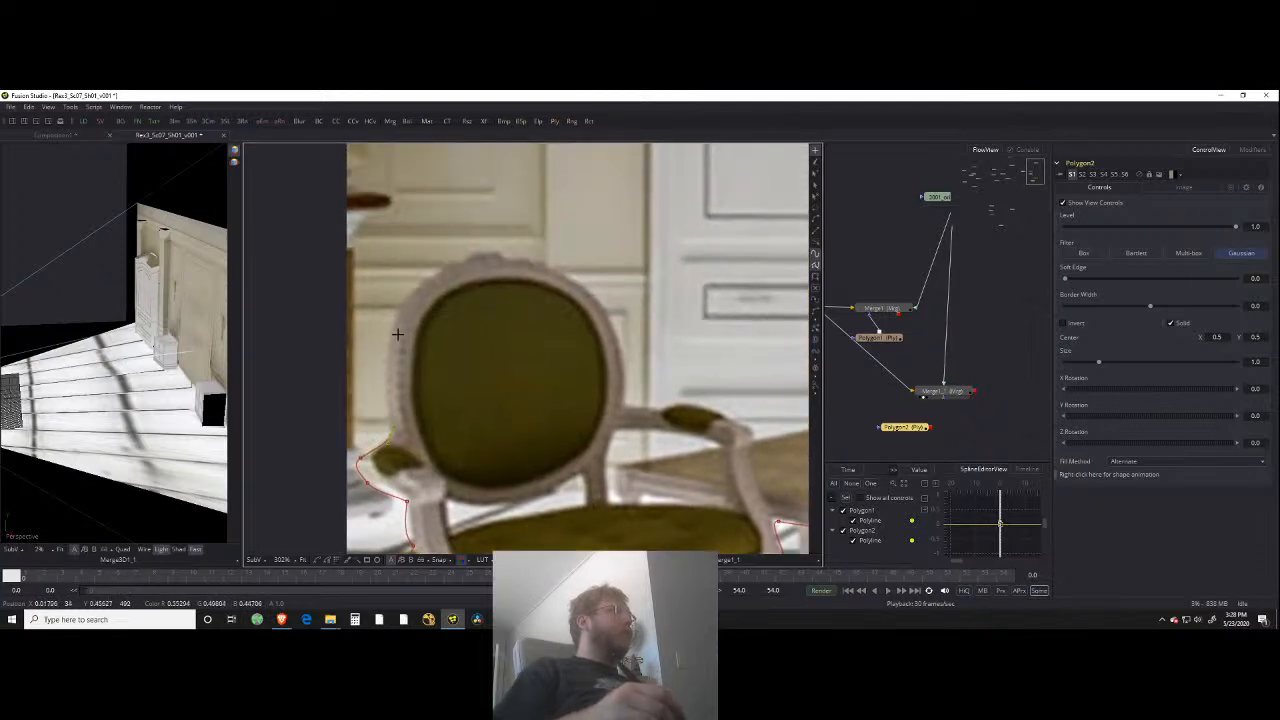
left_click_drag(386, 339, 394, 321)
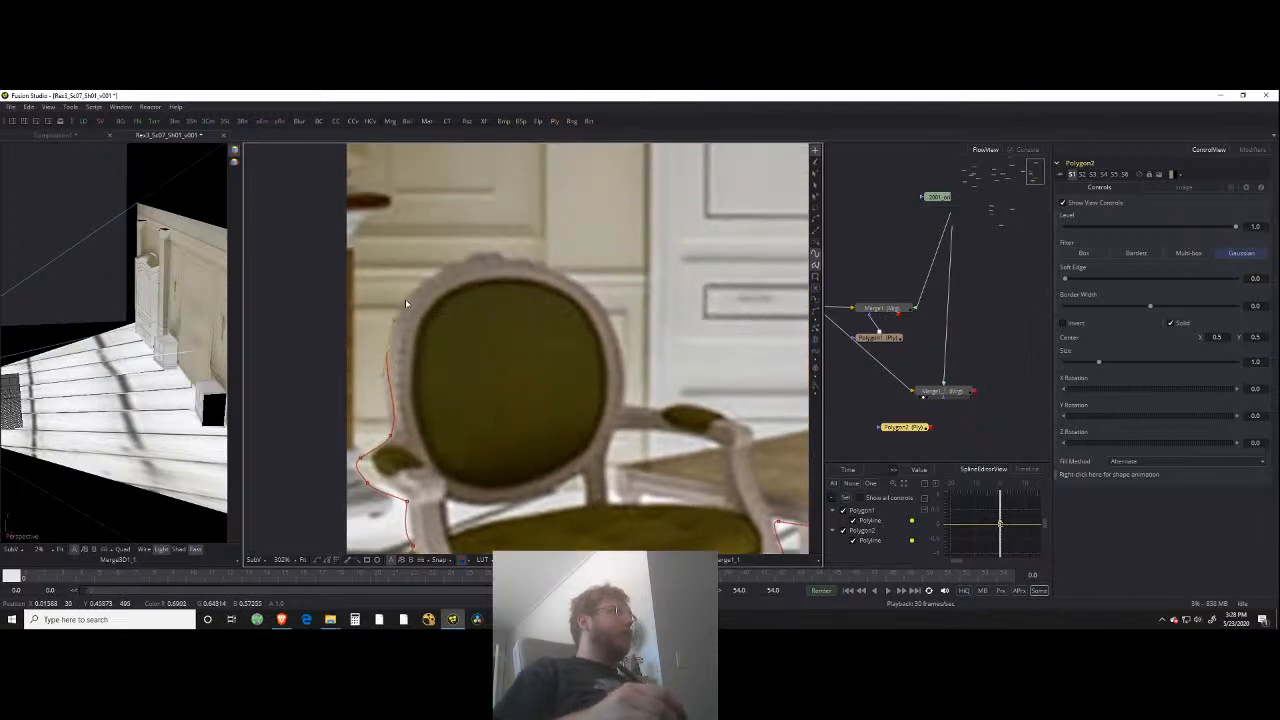
left_click_drag(491, 256, 495, 254)
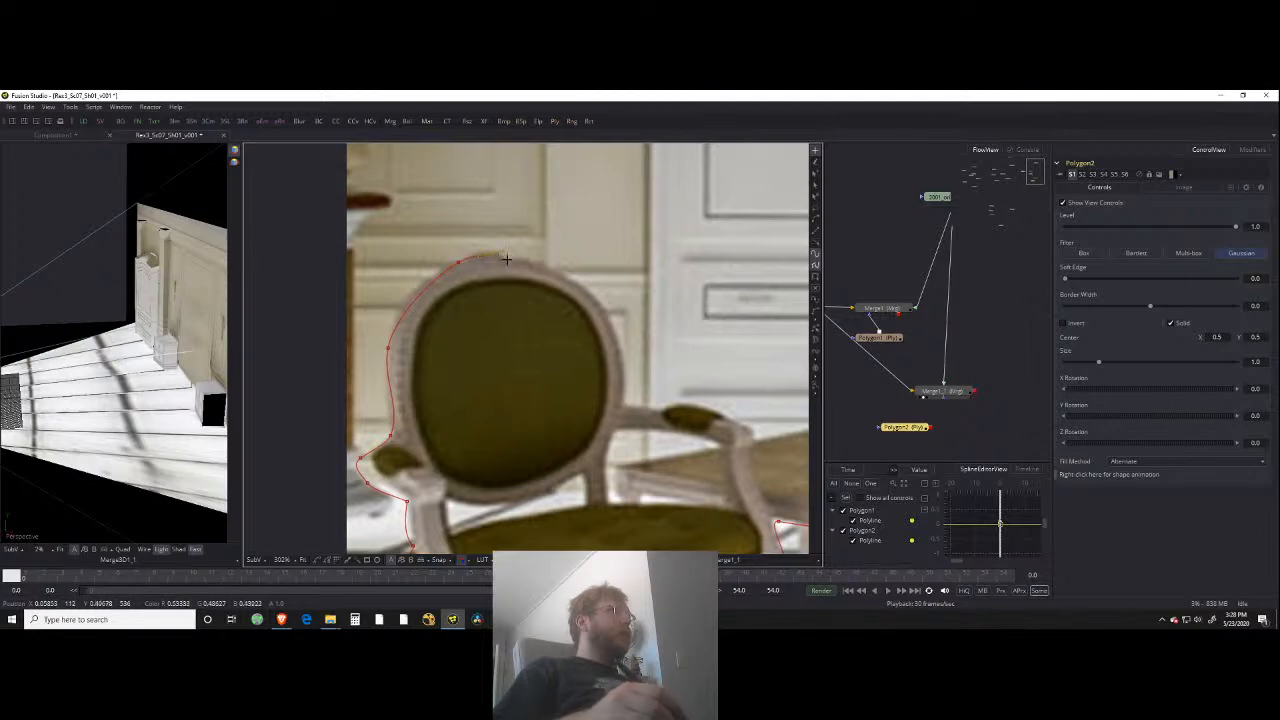
left_click(579, 286)
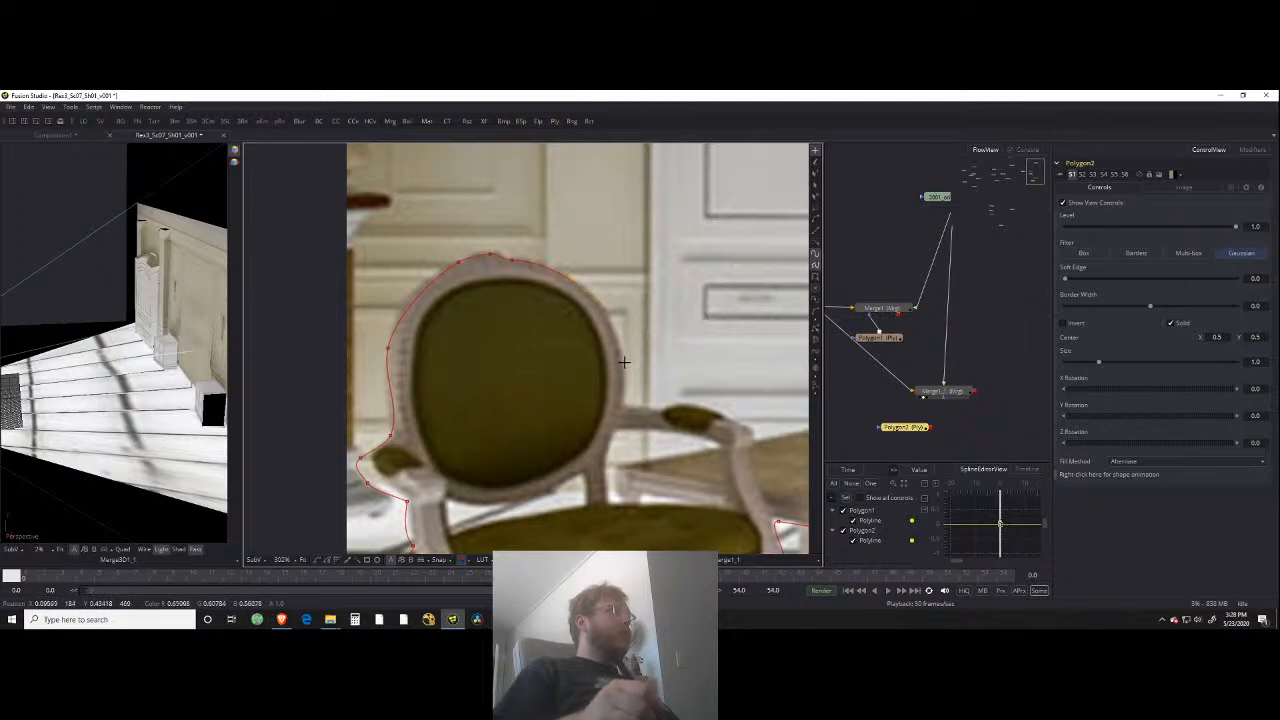
left_click(620, 406)
Step: Trace the polygon along the top of the far armrest and close it at the starting point on the tabletop's back corner
left_click(663, 410)
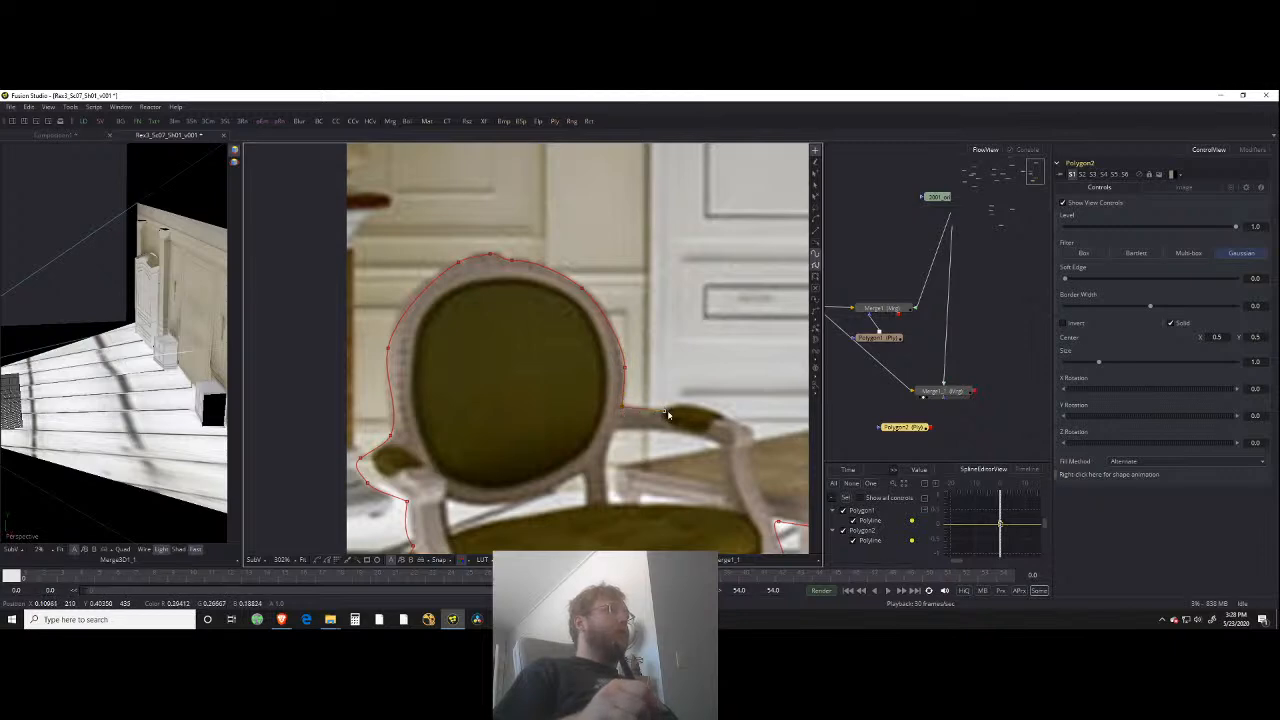
left_click(727, 419)
left_click(753, 434)
left_click_drag(669, 326, 617, 303)
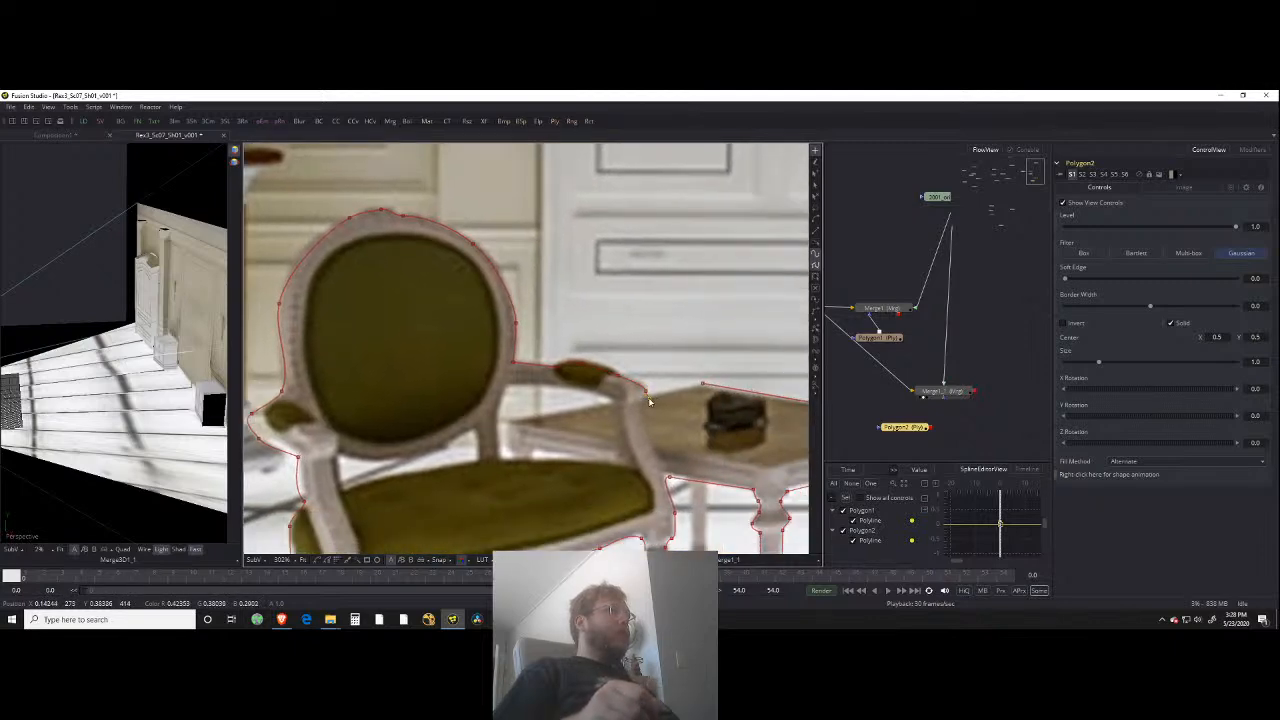
left_click(703, 385)
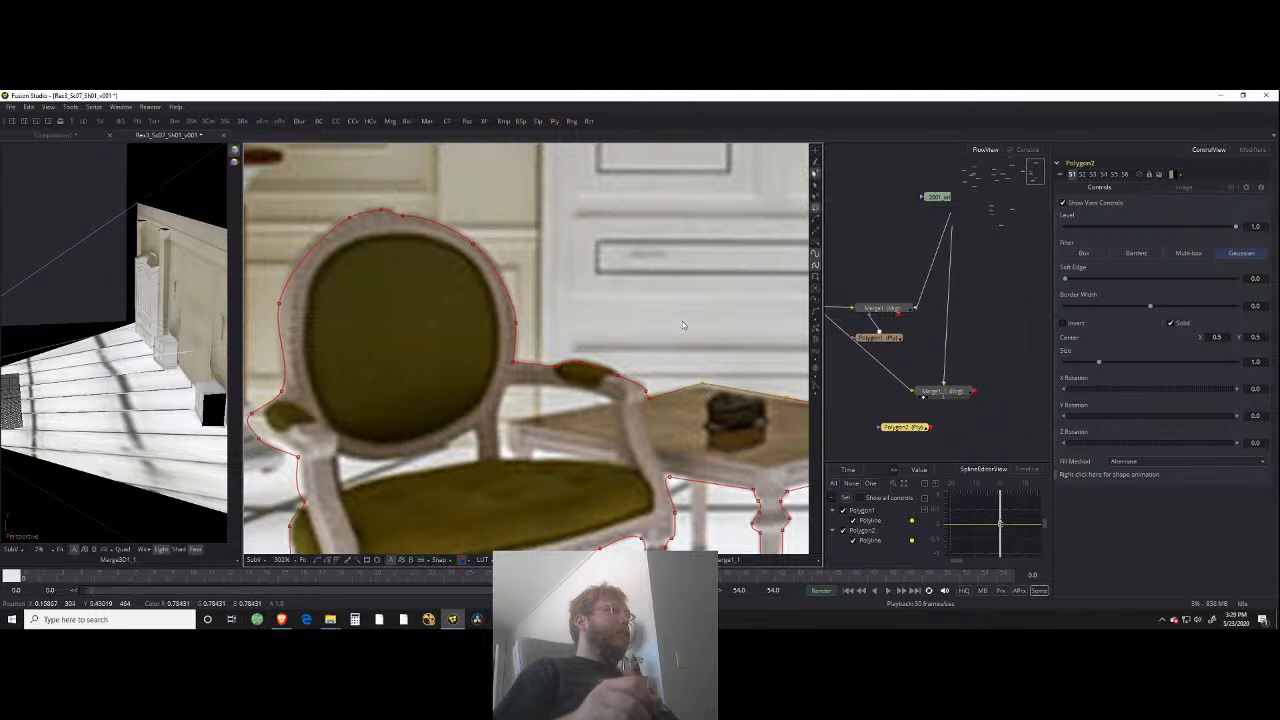
Step: Connect the Polygon2 mask to the Merge1_1 node to cut out the armchair and side table
left_click_drag(672, 316, 617, 286)
scroll(617, 286, "down", 1)
left_click_drag(930, 428, 942, 392)
scroll(455, 367, "down", 3)
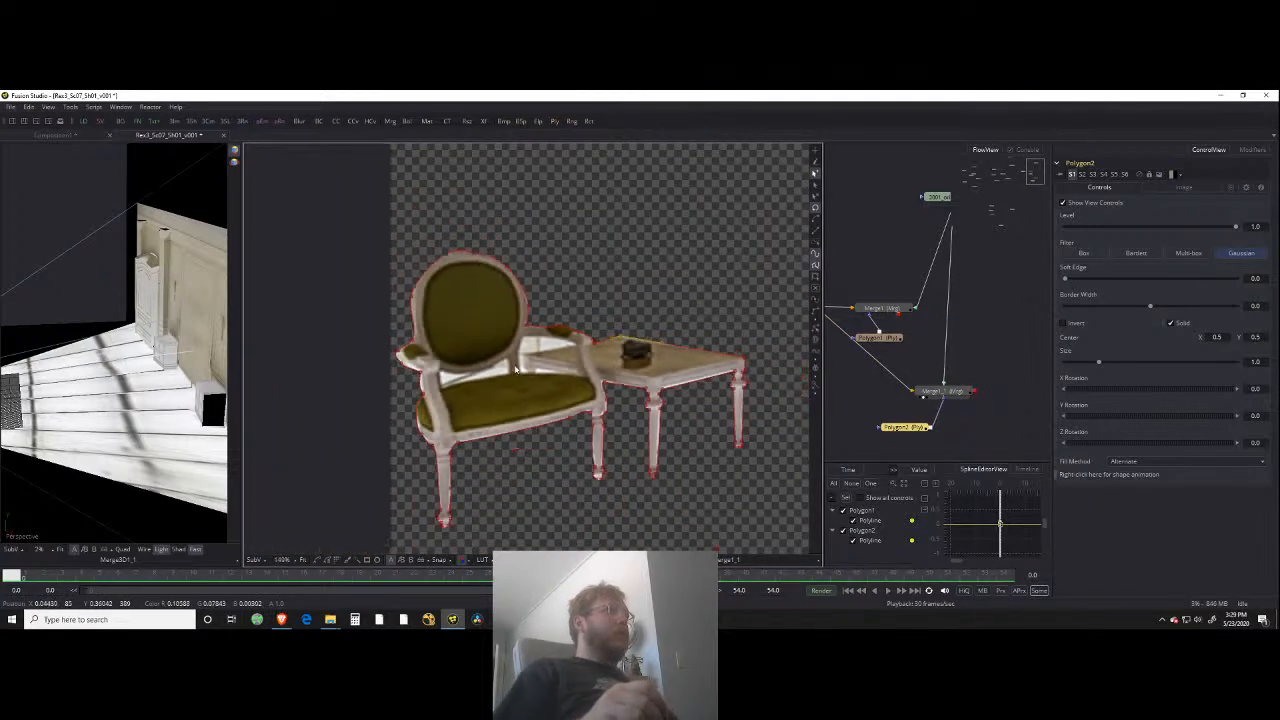
Step: Try a soft edge of 0.0023 on the armchair and table mask, and set it back to 0.0
scroll(517, 414, "up", 4)
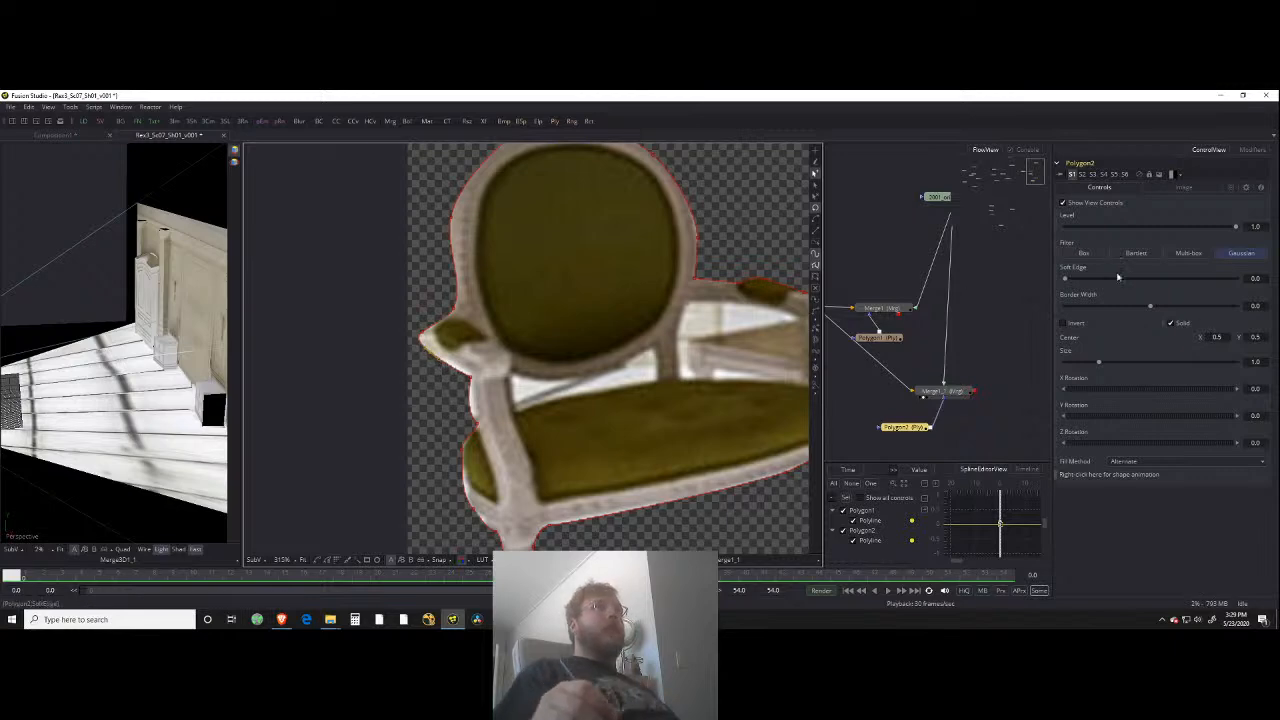
mouse_move(1066, 280)
left_mouse_down()
mouse_move(1090, 280)
mouse_move(1073, 280)
left_mouse_up()
left_click(1003, 317)
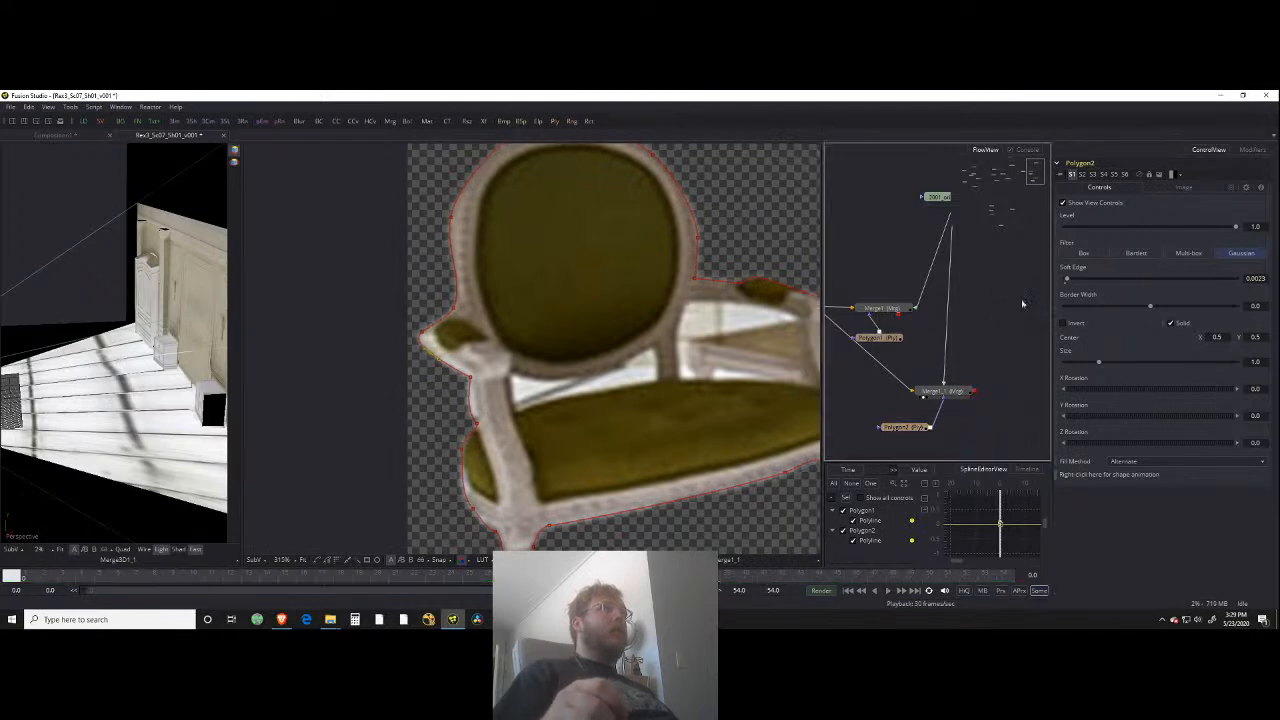
left_click_drag(717, 323, 700, 316)
scroll(700, 314, "down", 4)
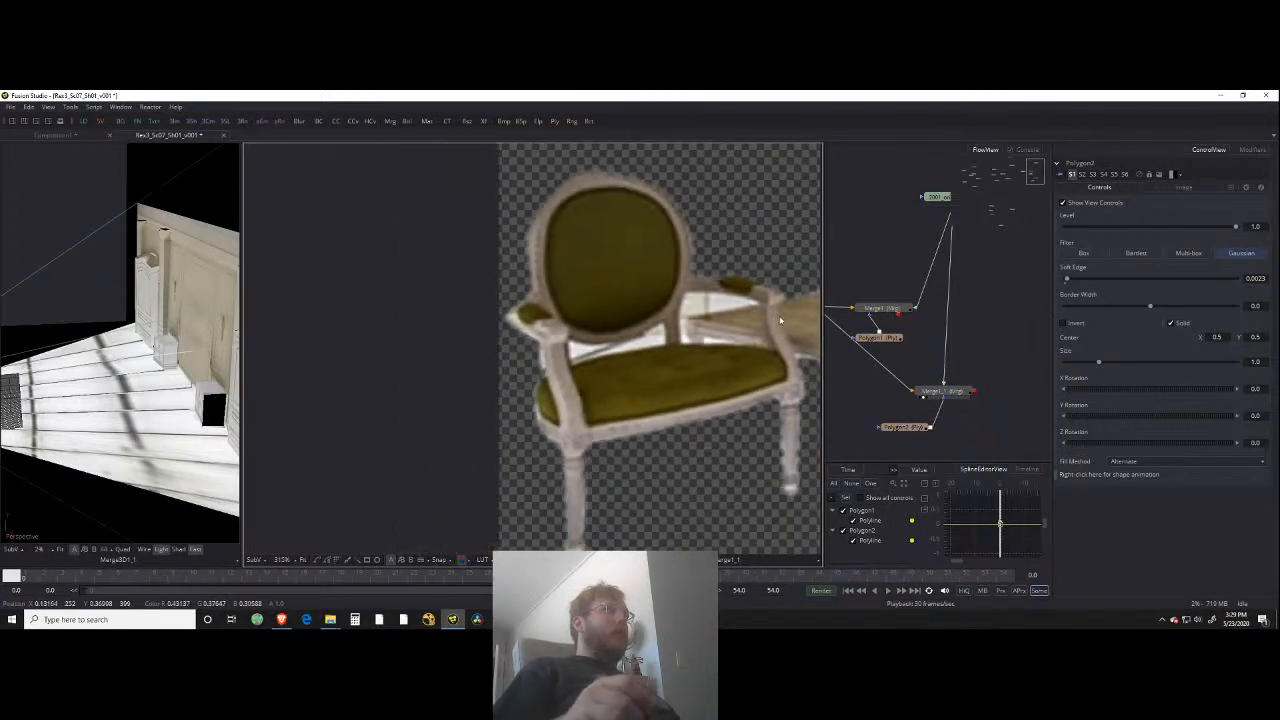
left_click_drag(1067, 280, 1062, 282)
left_click_drag(727, 344, 729, 344)
scroll(730, 348, "down", 4)
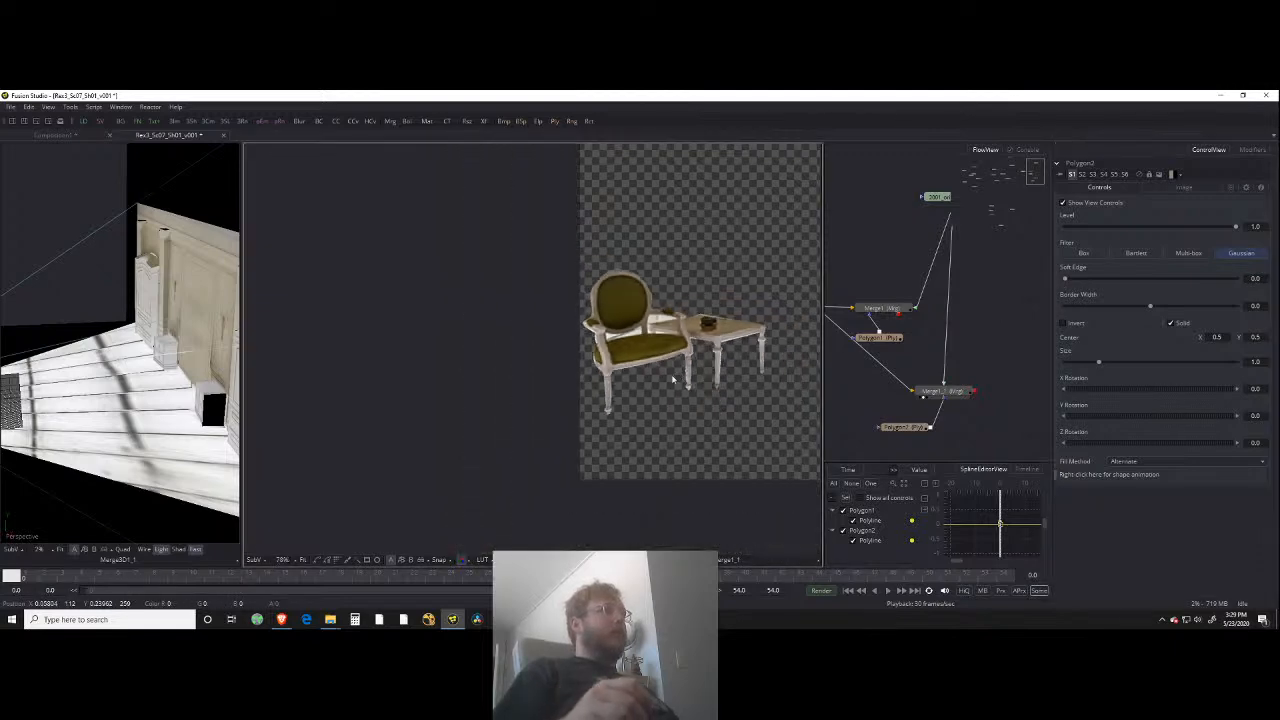
left_click_drag(718, 350, 666, 350)
scroll(666, 349, "down", 1)
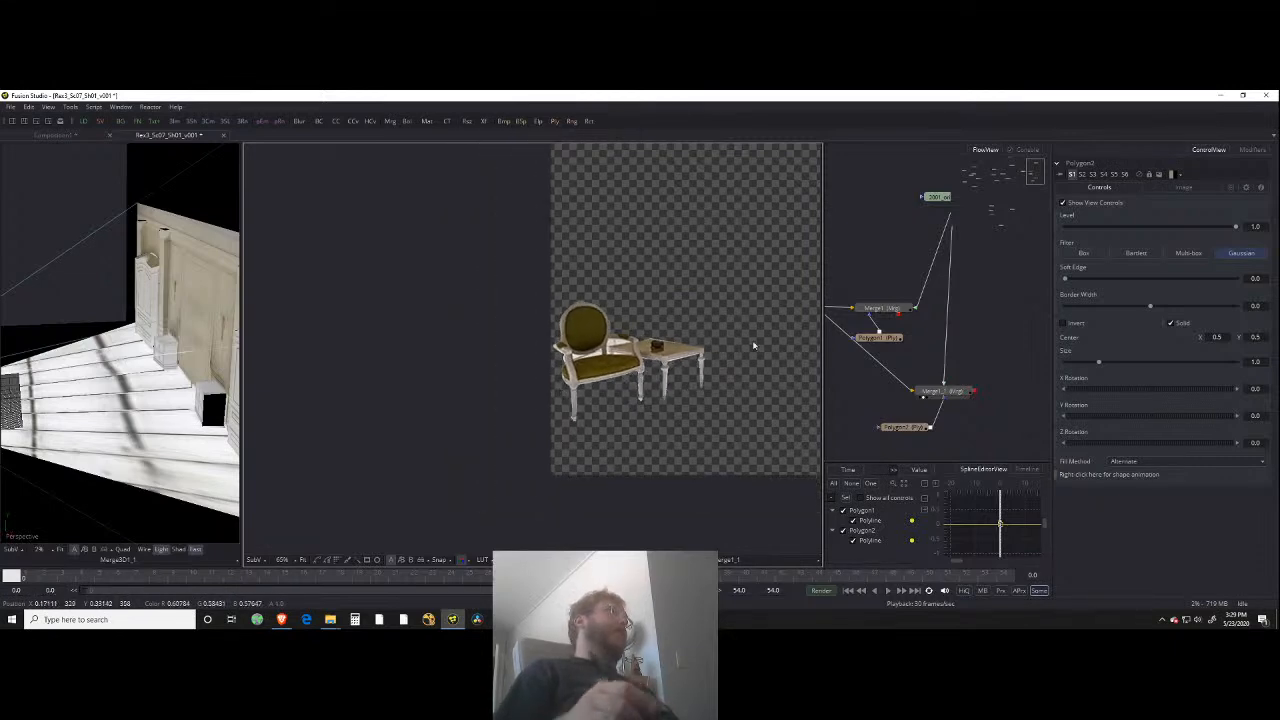
scroll(725, 415, "down", 2)
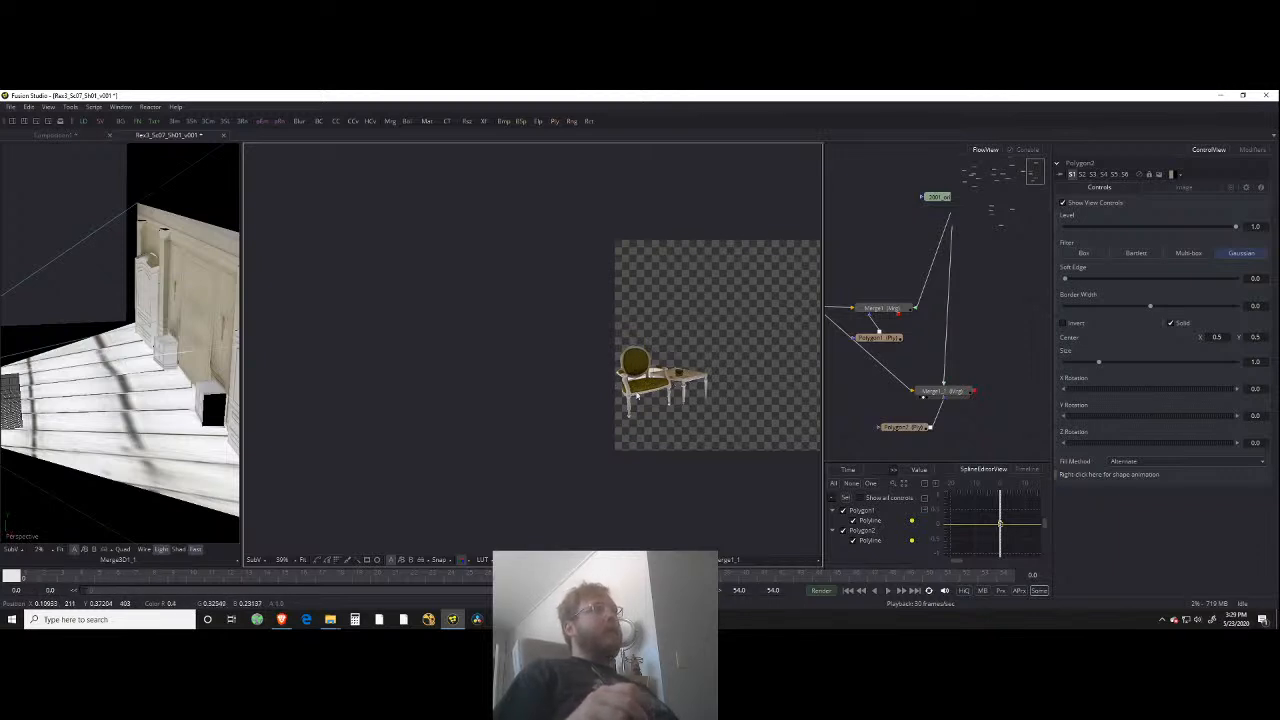
scroll(631, 380, "up", 5)
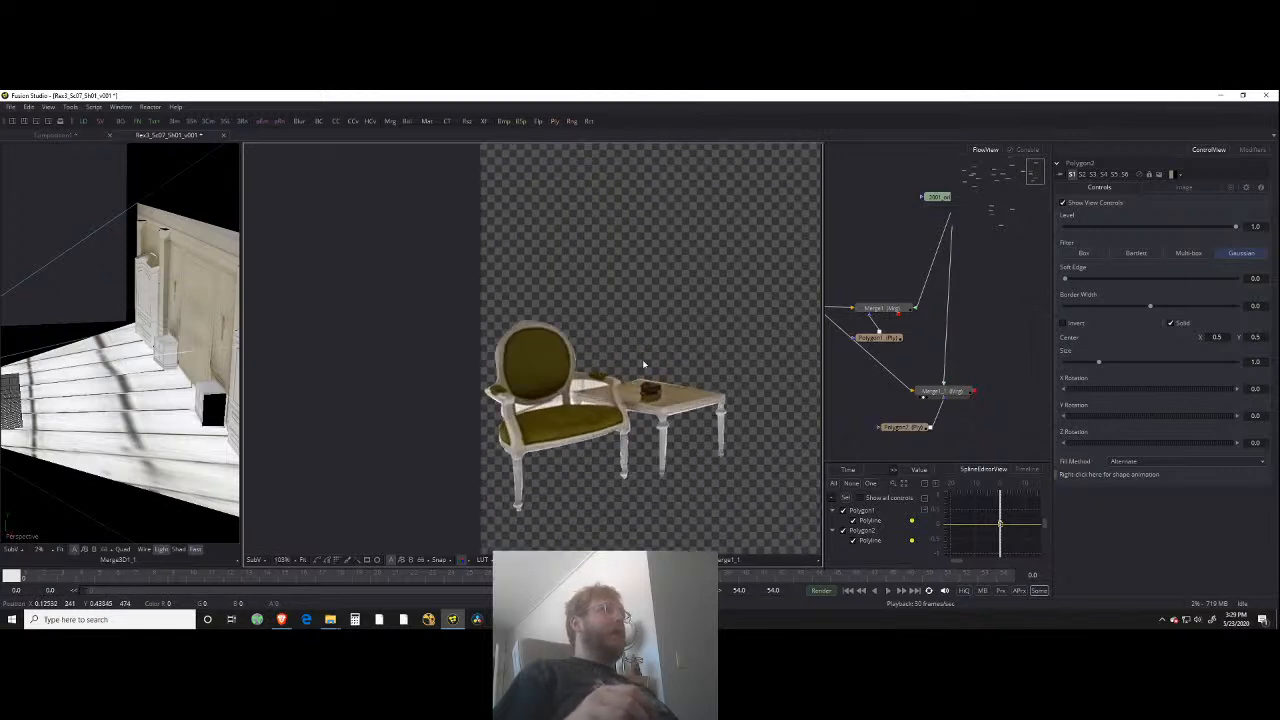
left_click_drag(695, 405, 629, 377)
scroll(650, 390, "down", 2)
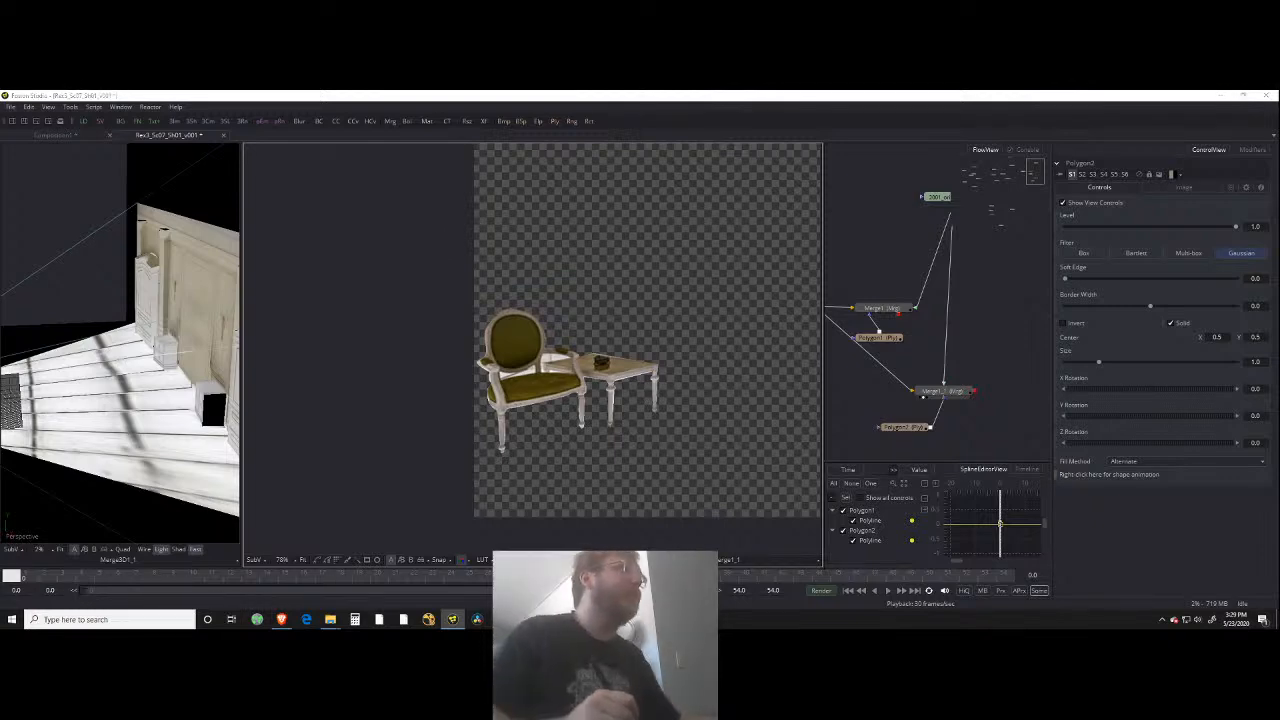
left_click(508, 619)
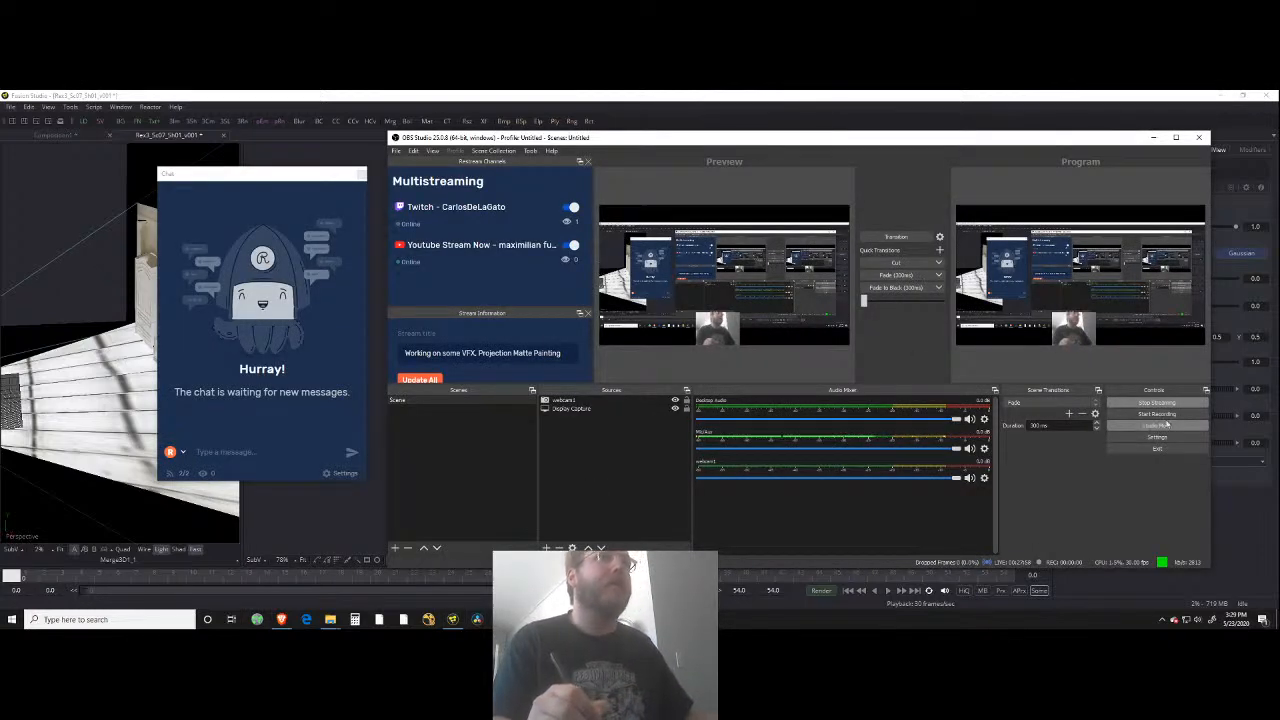